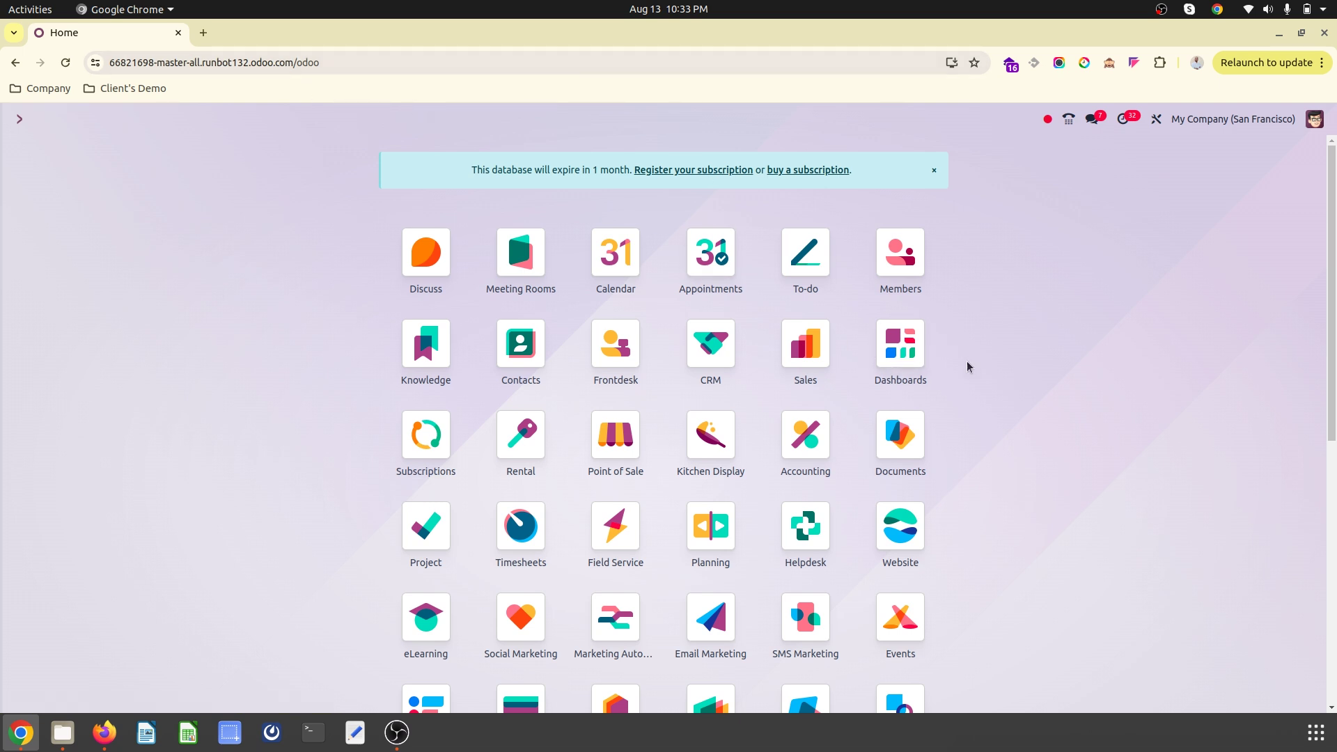
# - Check in the Sales settings that the Commissions feature is enabled under Invoicing
pyautogui.click(807, 357)
pyautogui.click(263, 121)
pyautogui.click(264, 121)
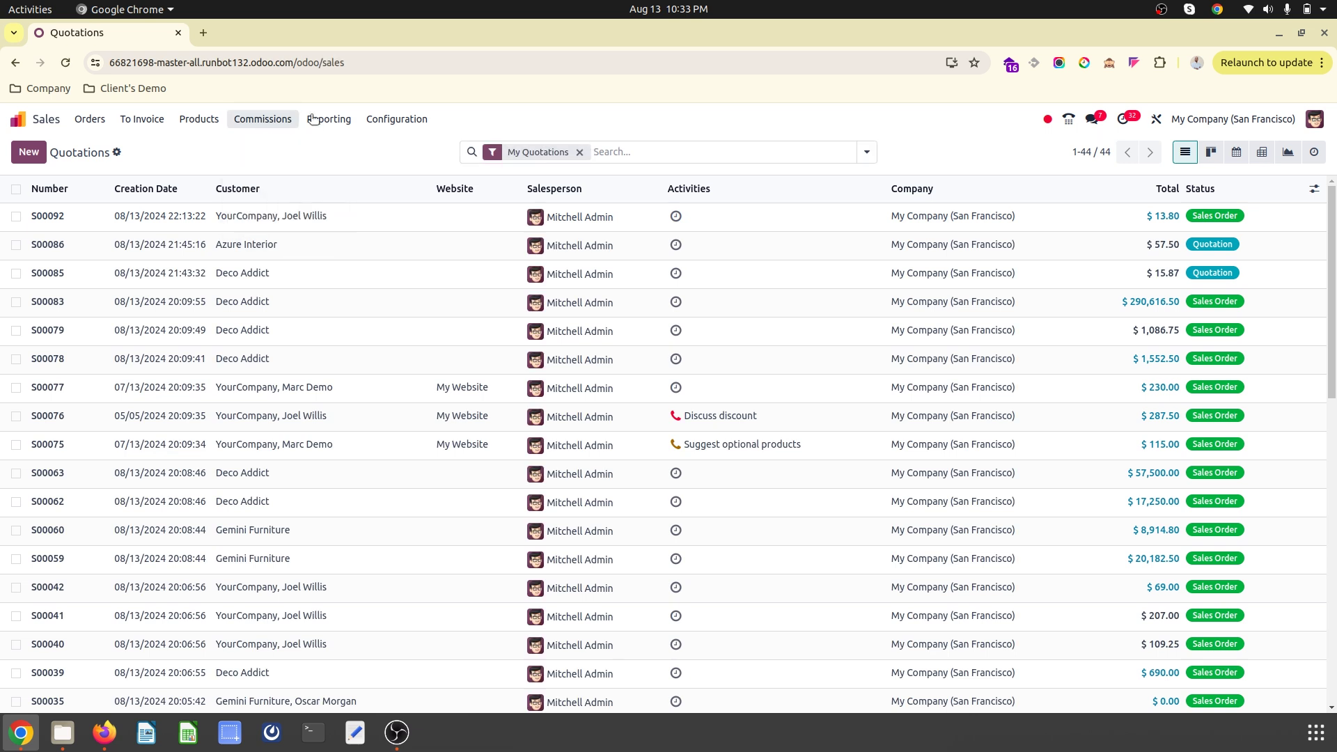
pyautogui.click(397, 119)
pyautogui.click(404, 145)
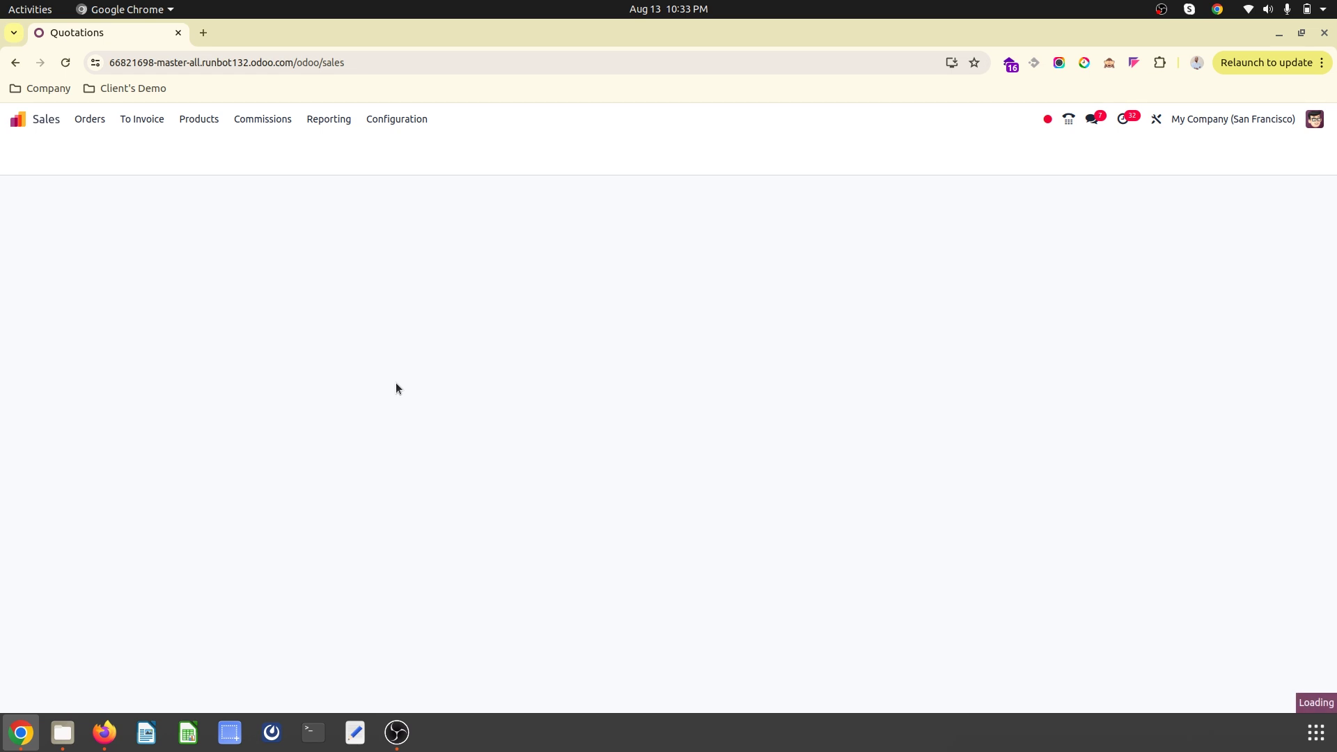
pyautogui.scroll(-5, 422, 469)
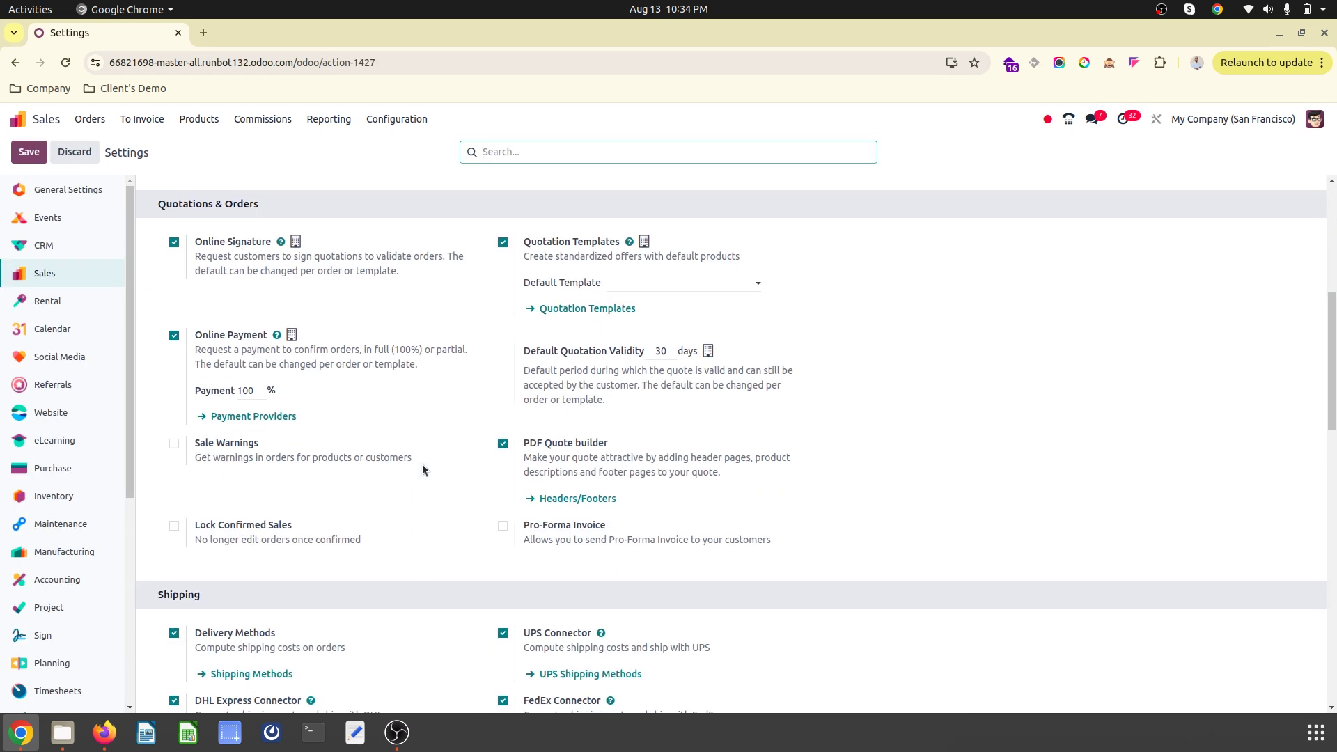
pyautogui.scroll(-10, 422, 469)
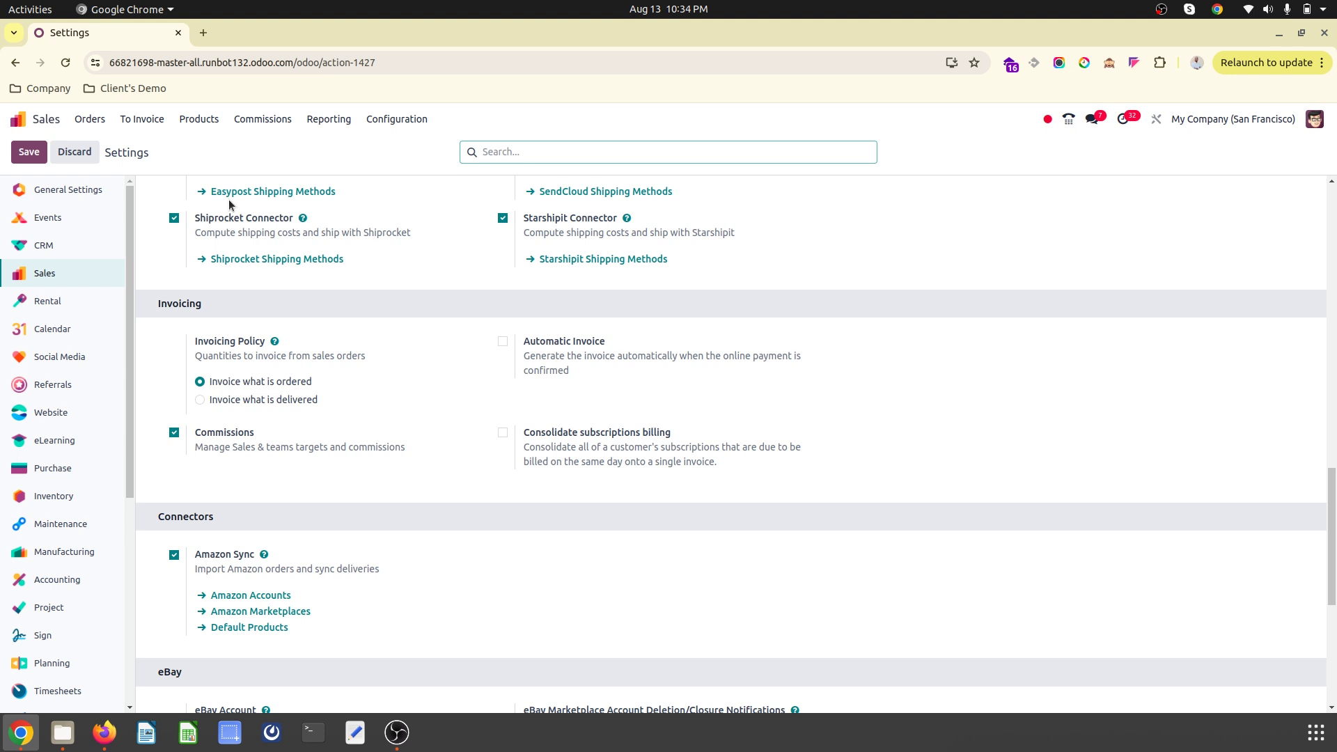
# - Mark the existing commission plans "Commission Plan" and "Invoice base commission" as done
pyautogui.click(263, 120)
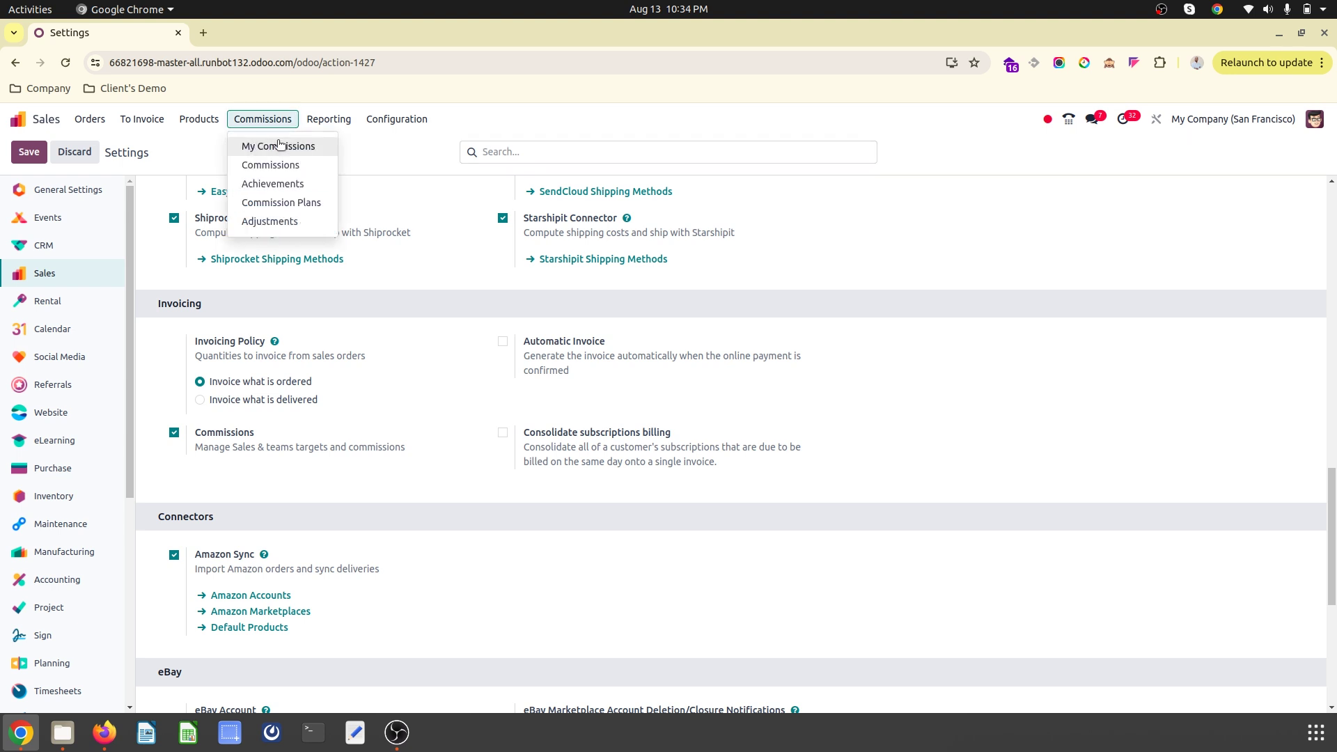
pyautogui.click(300, 203)
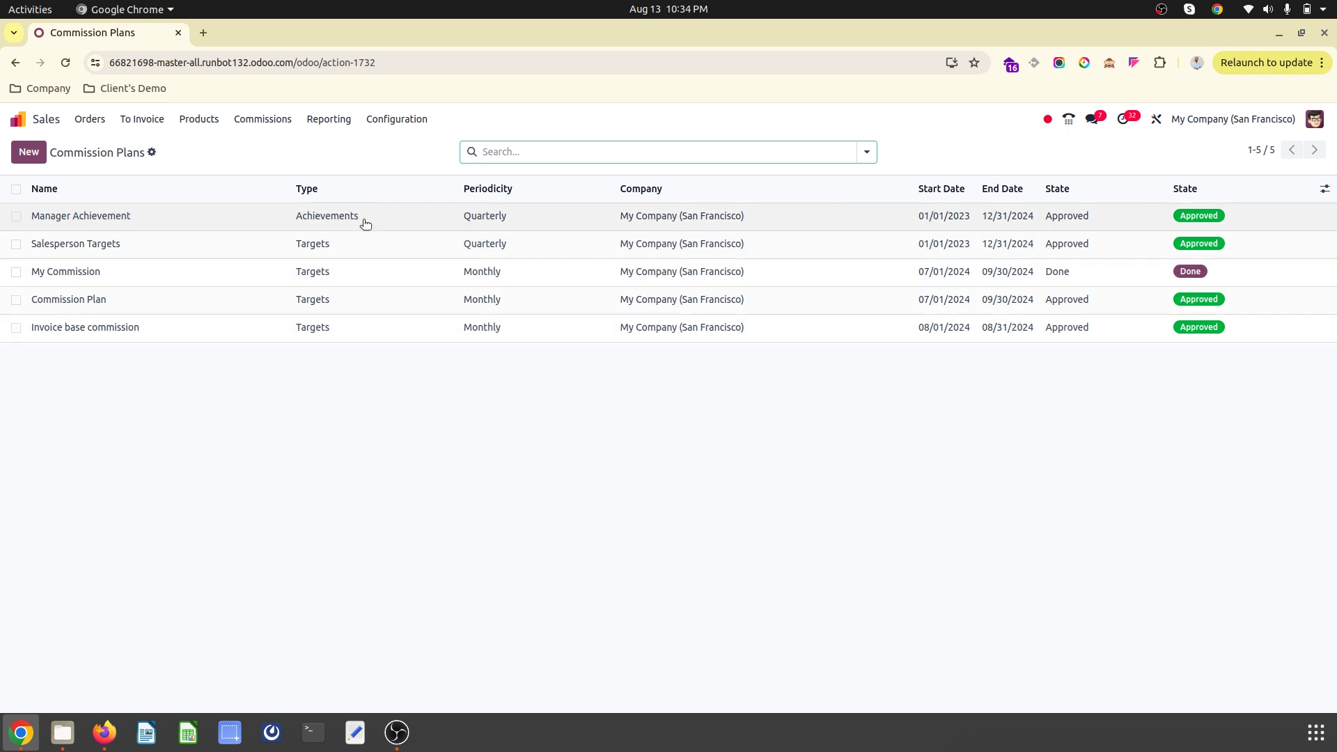
pyautogui.click(267, 303)
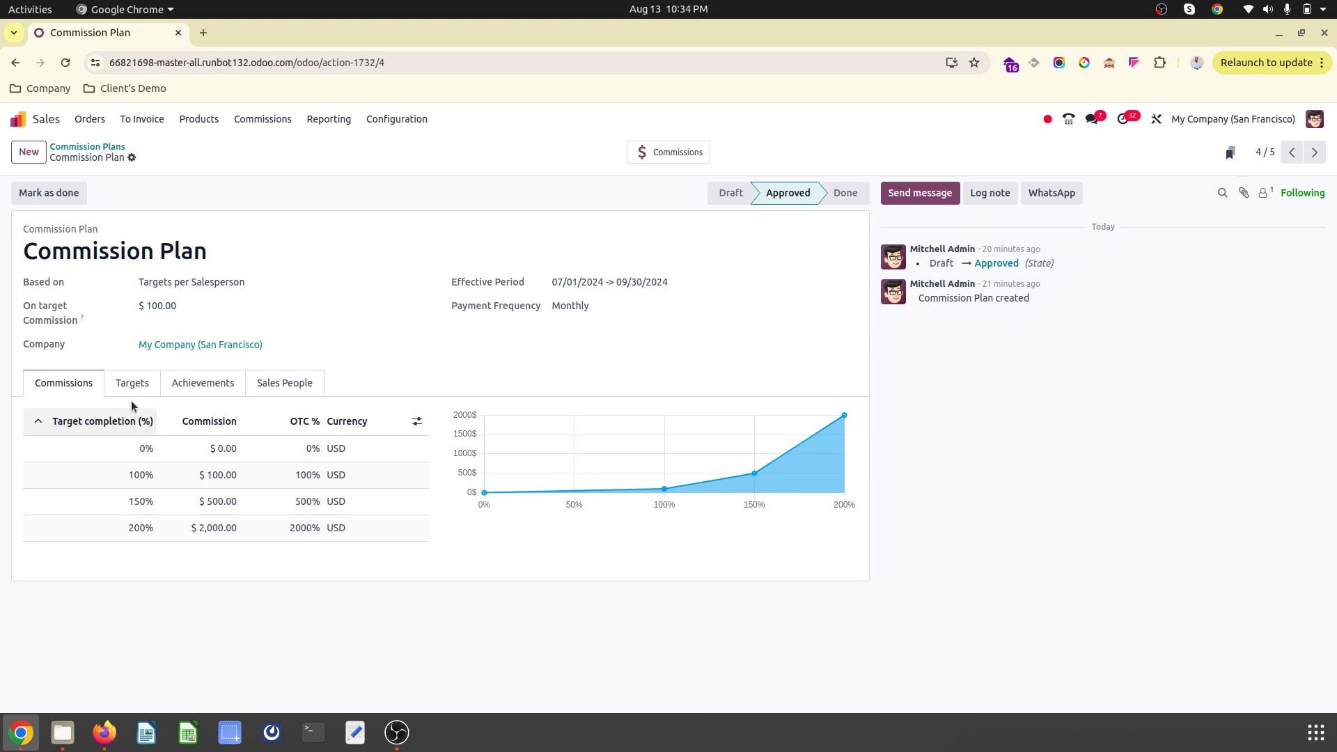
pyautogui.click(68, 197)
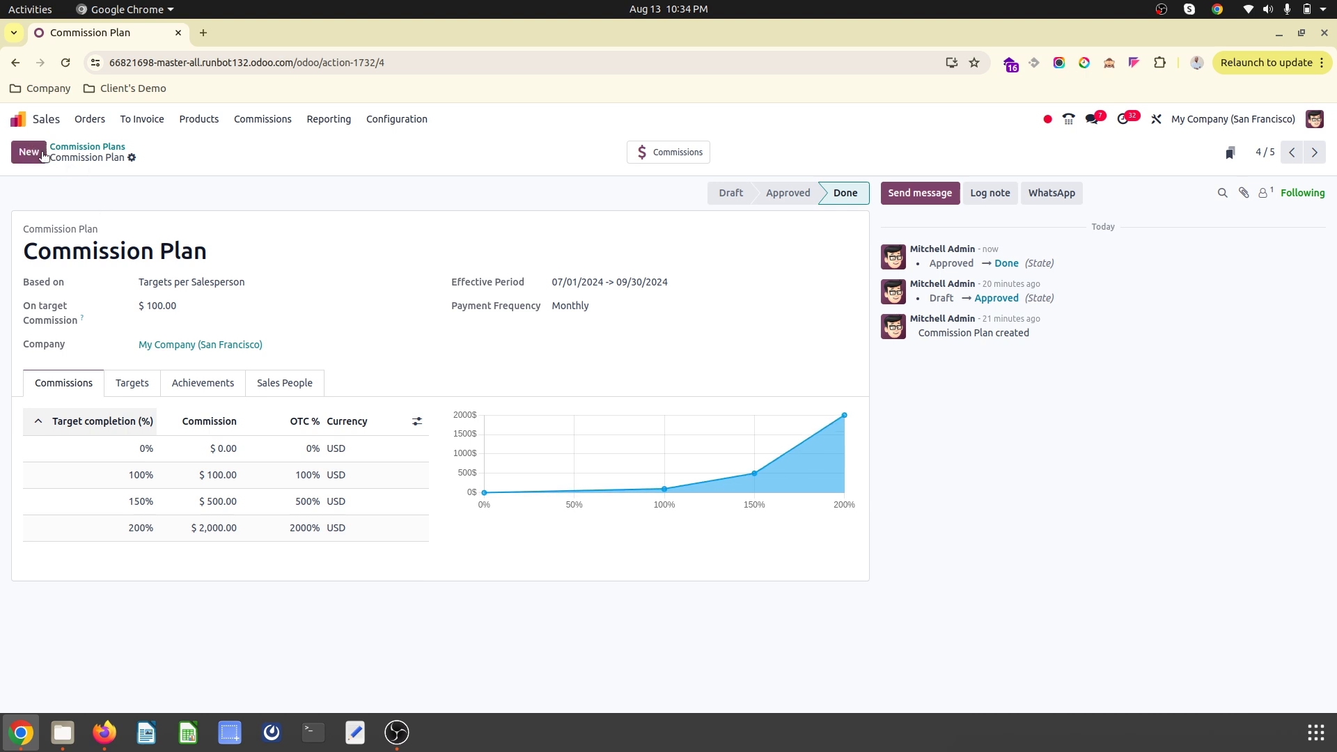
pyautogui.click(85, 147)
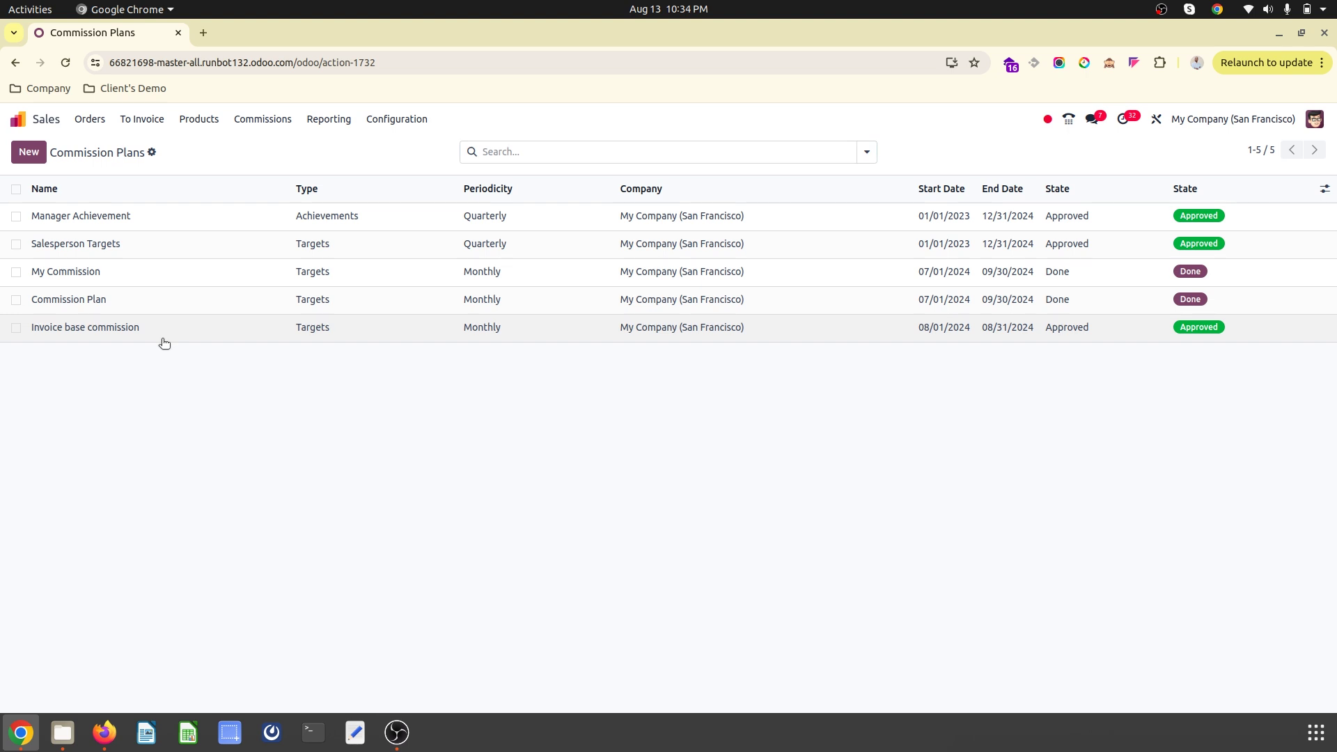
pyautogui.click(163, 340)
pyautogui.click(49, 193)
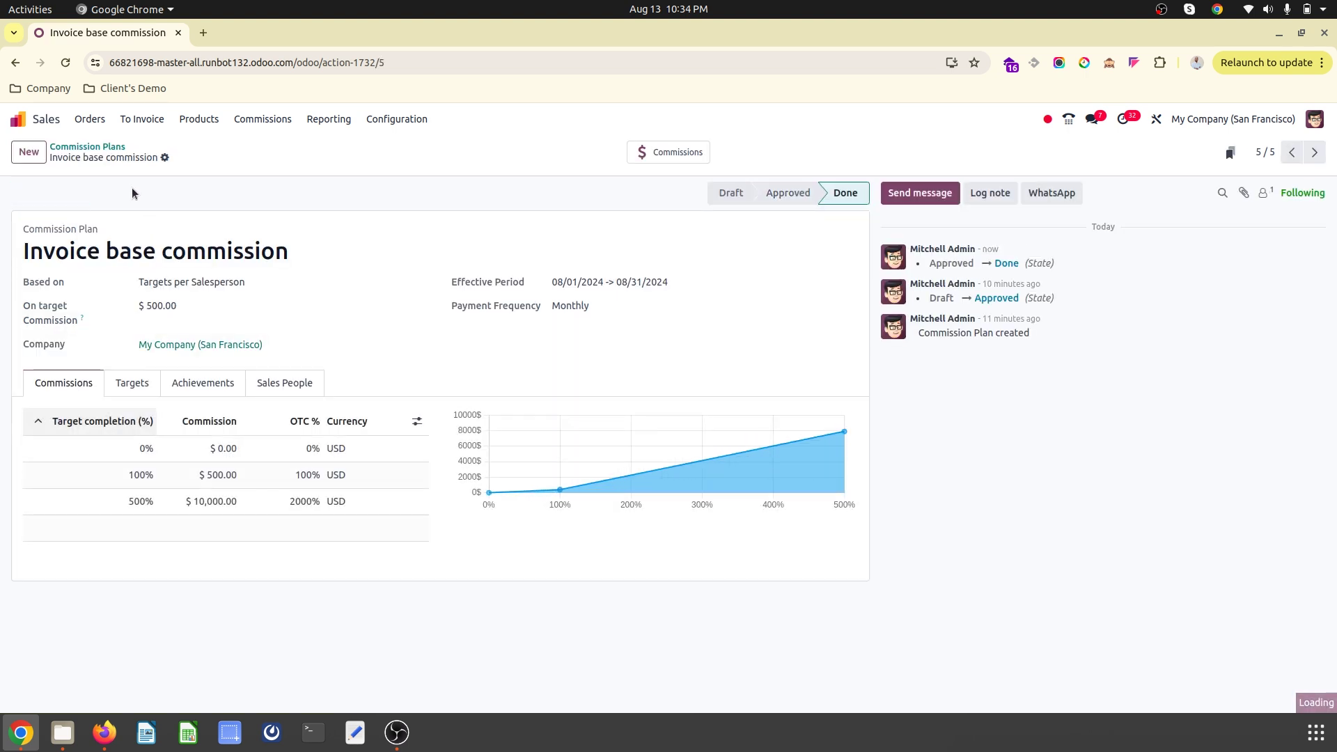
# - Create a commission plan named "target driven" based on Targets per Salesperson
pyautogui.click(87, 147)
pyautogui.click(28, 152)
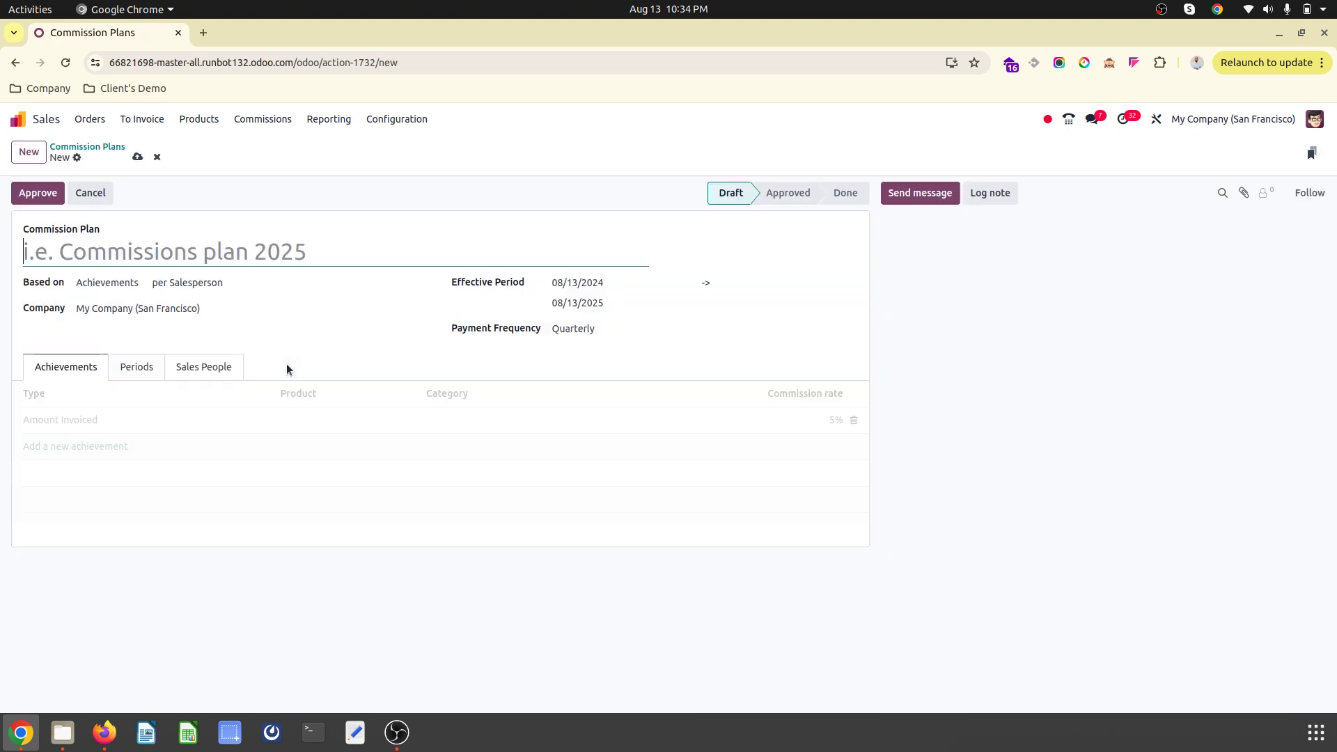
pyautogui.write('tar')
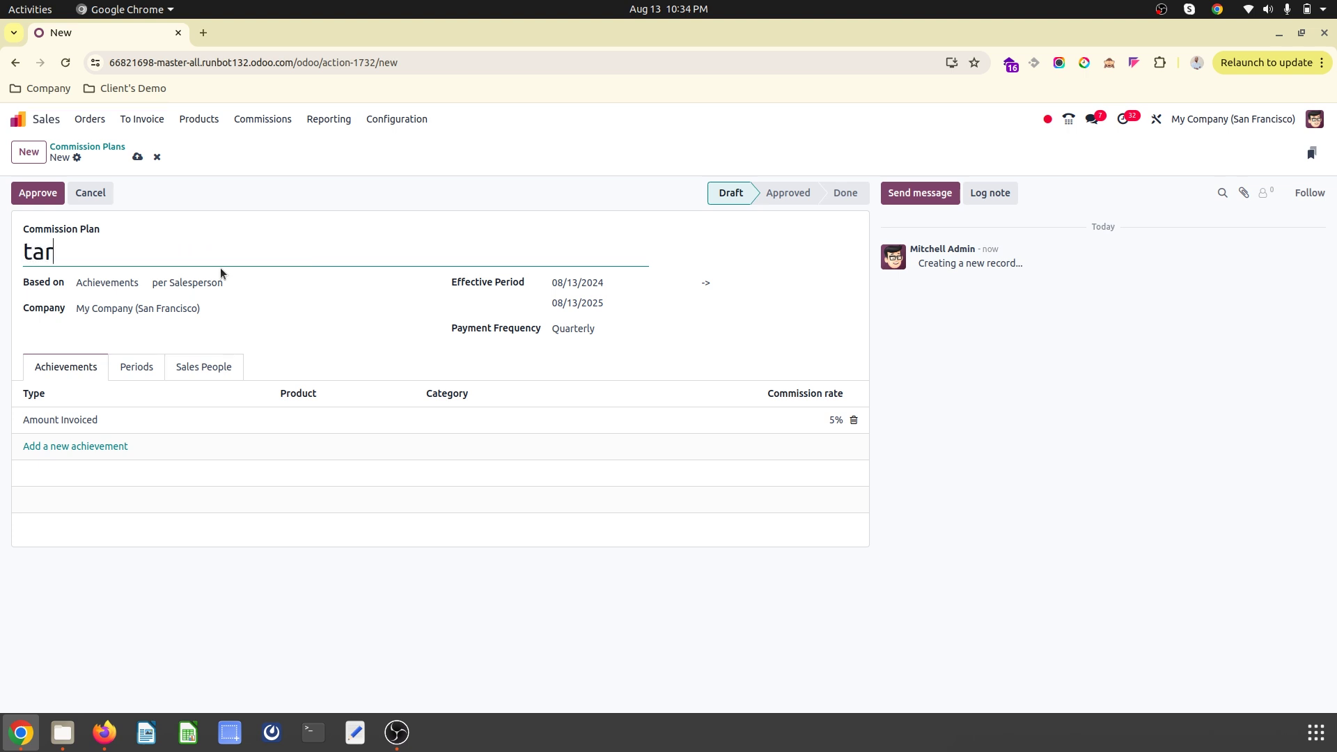
pyautogui.write('get driven')
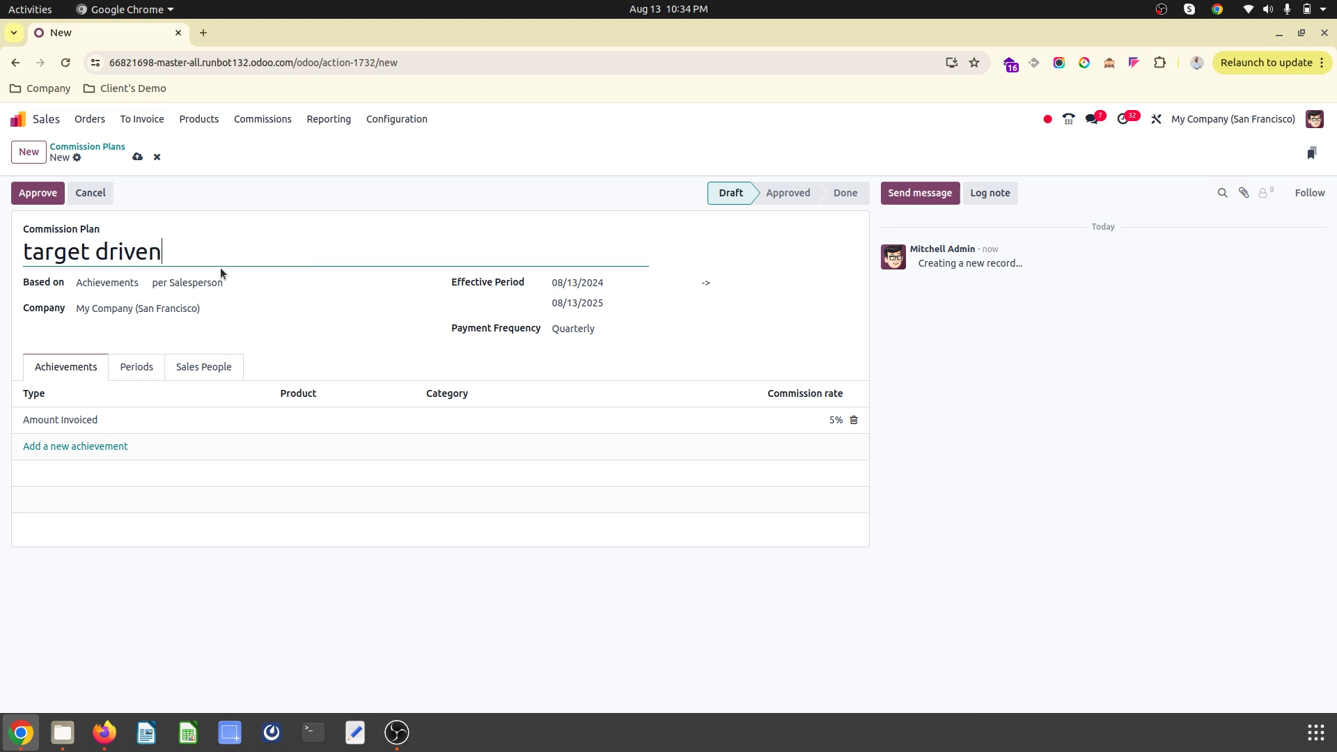
pyautogui.click(122, 284)
pyautogui.click(114, 299)
pyautogui.click(267, 284)
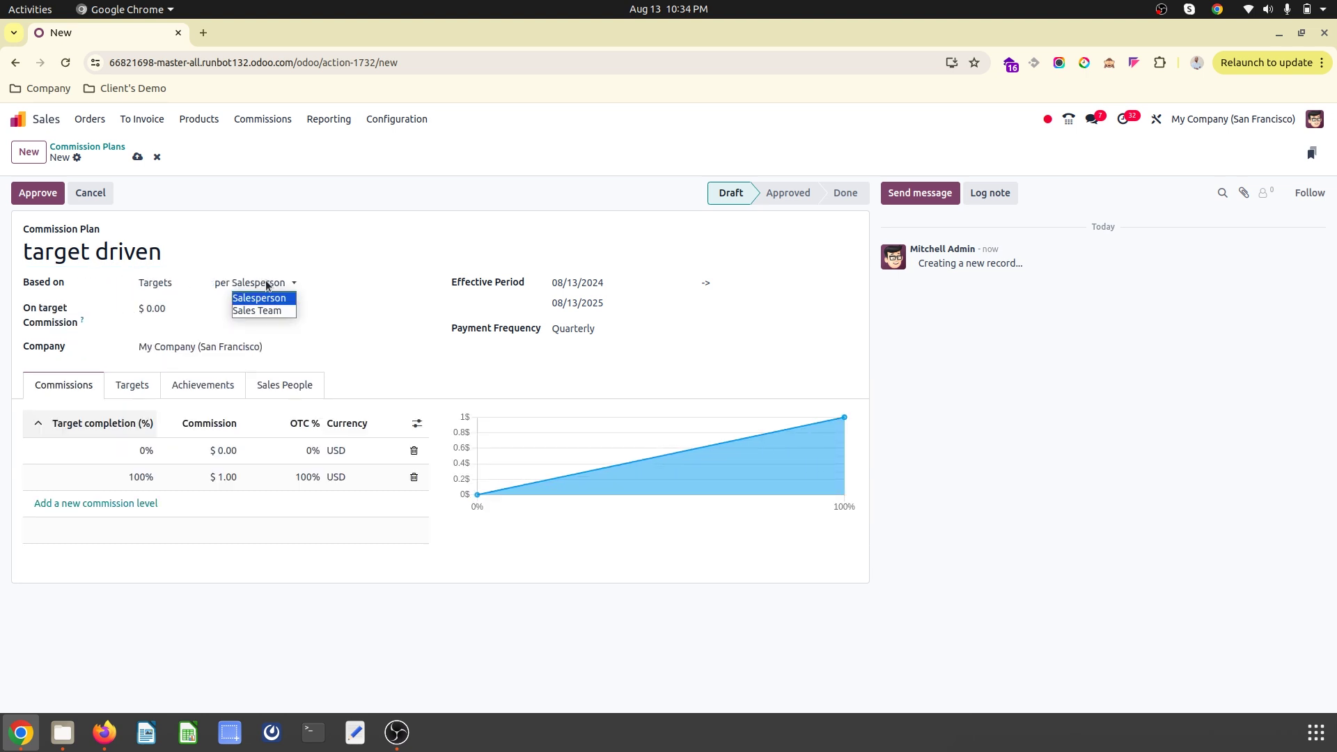
pyautogui.click(267, 285)
# - Set the plan's effective period to 08/01/2024 through 08/30/2025 and its payment frequency to Monthly
pyautogui.click(200, 311)
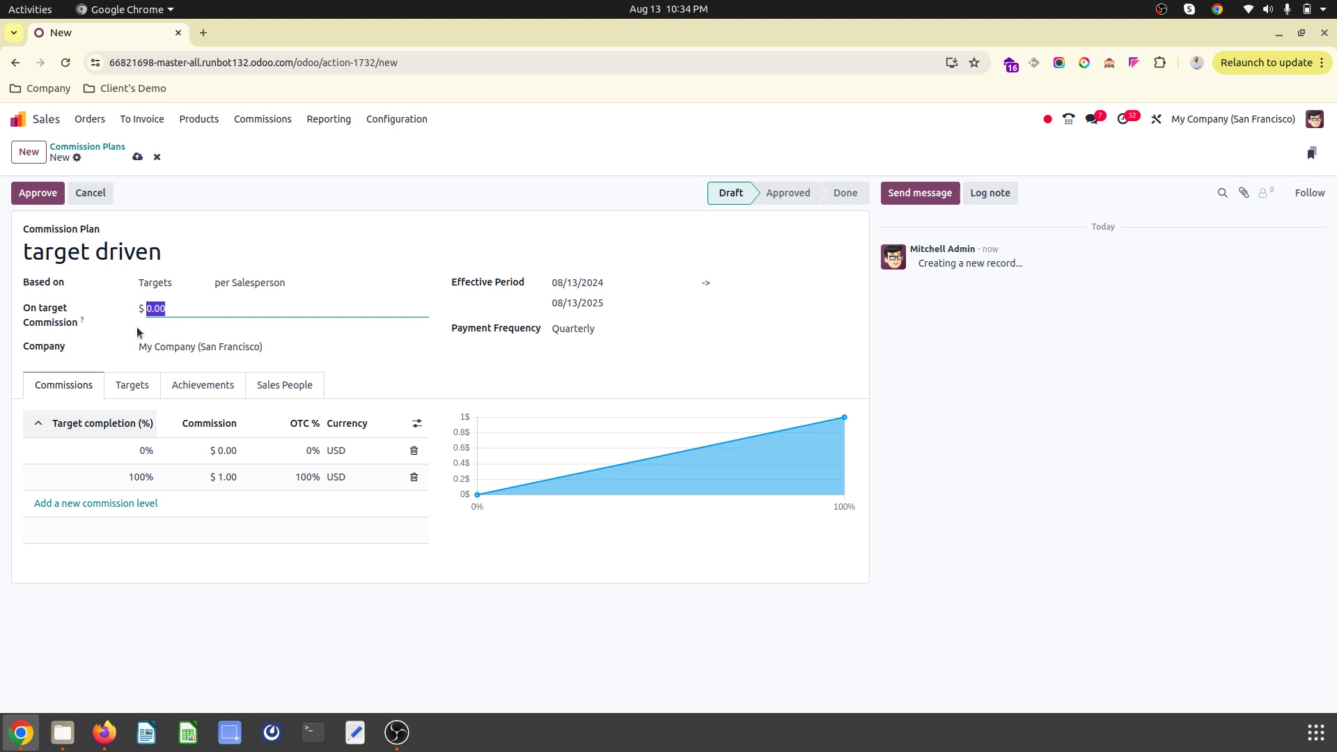
pyautogui.click(135, 392)
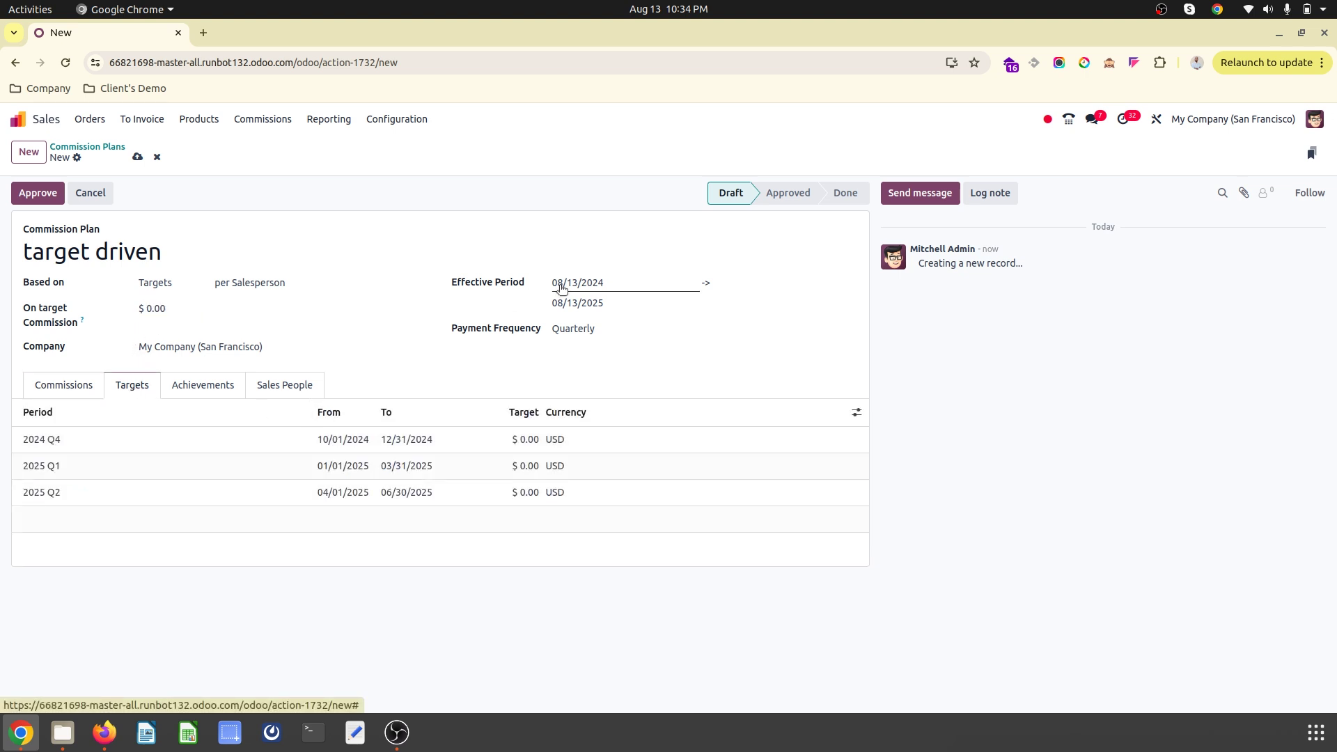
pyautogui.click(587, 283)
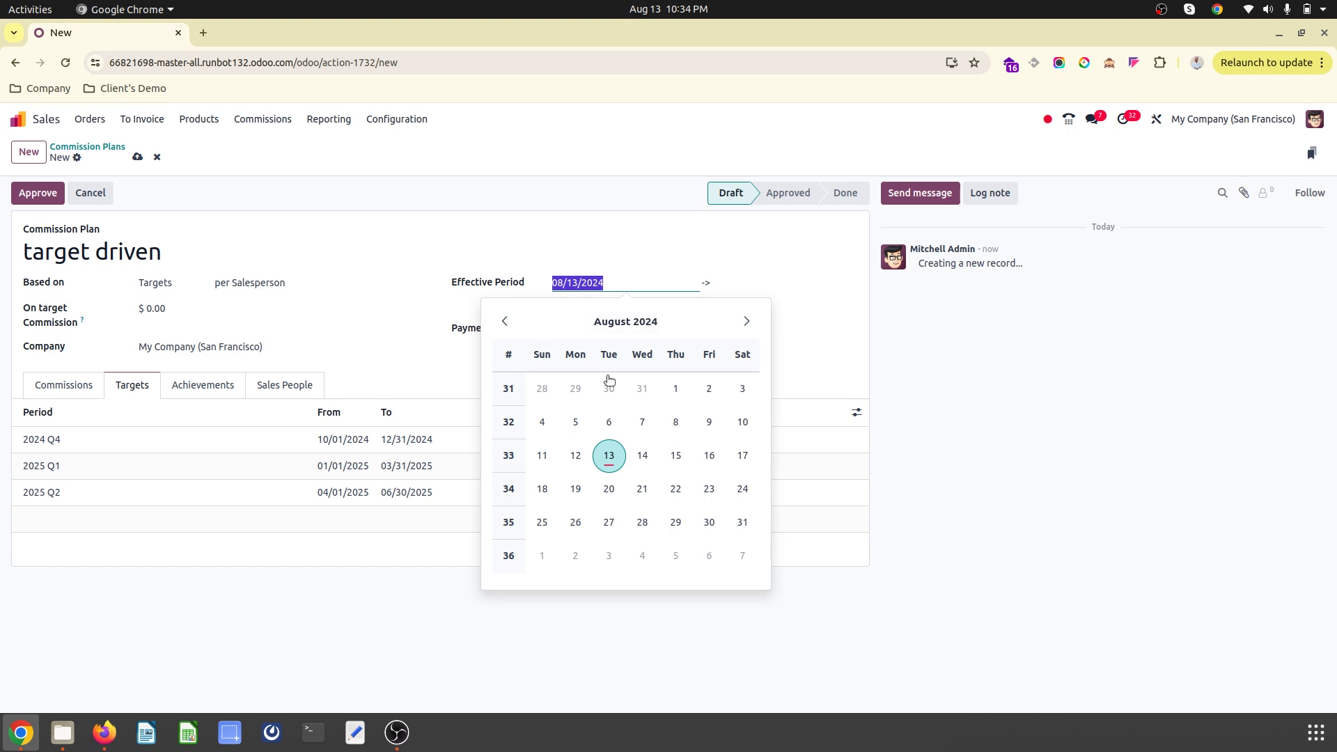
pyautogui.click(679, 390)
pyautogui.click(606, 310)
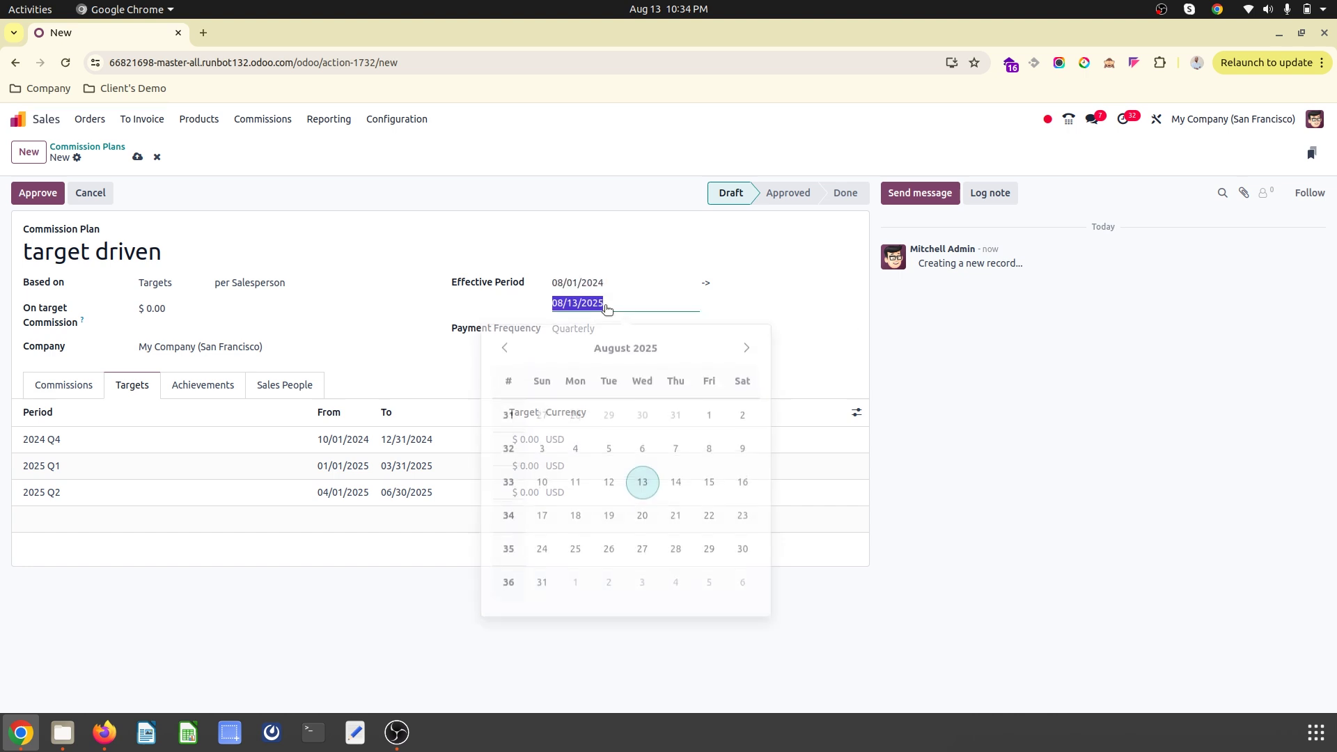
pyautogui.click(742, 543)
pyautogui.click(599, 328)
pyautogui.click(572, 344)
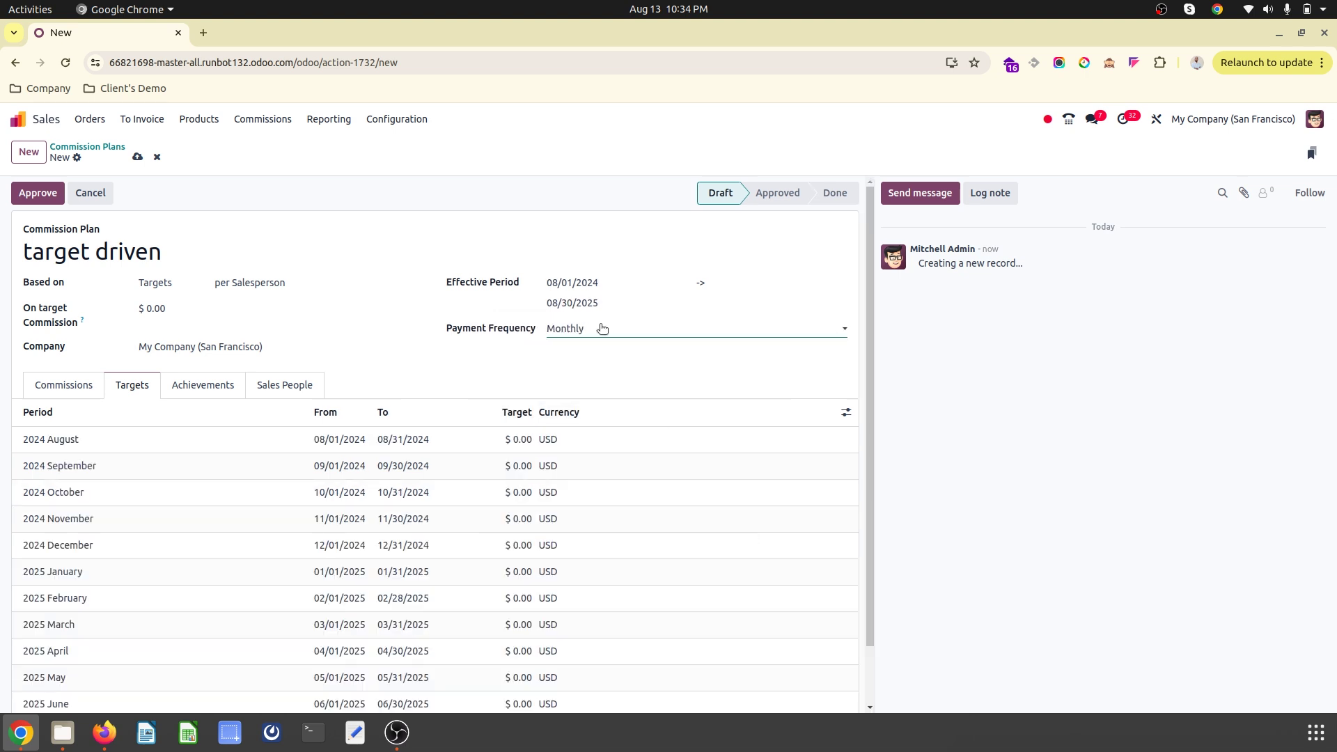
# - Set the end date of the plan's effective period to 12/31/2024
pyautogui.click(598, 303)
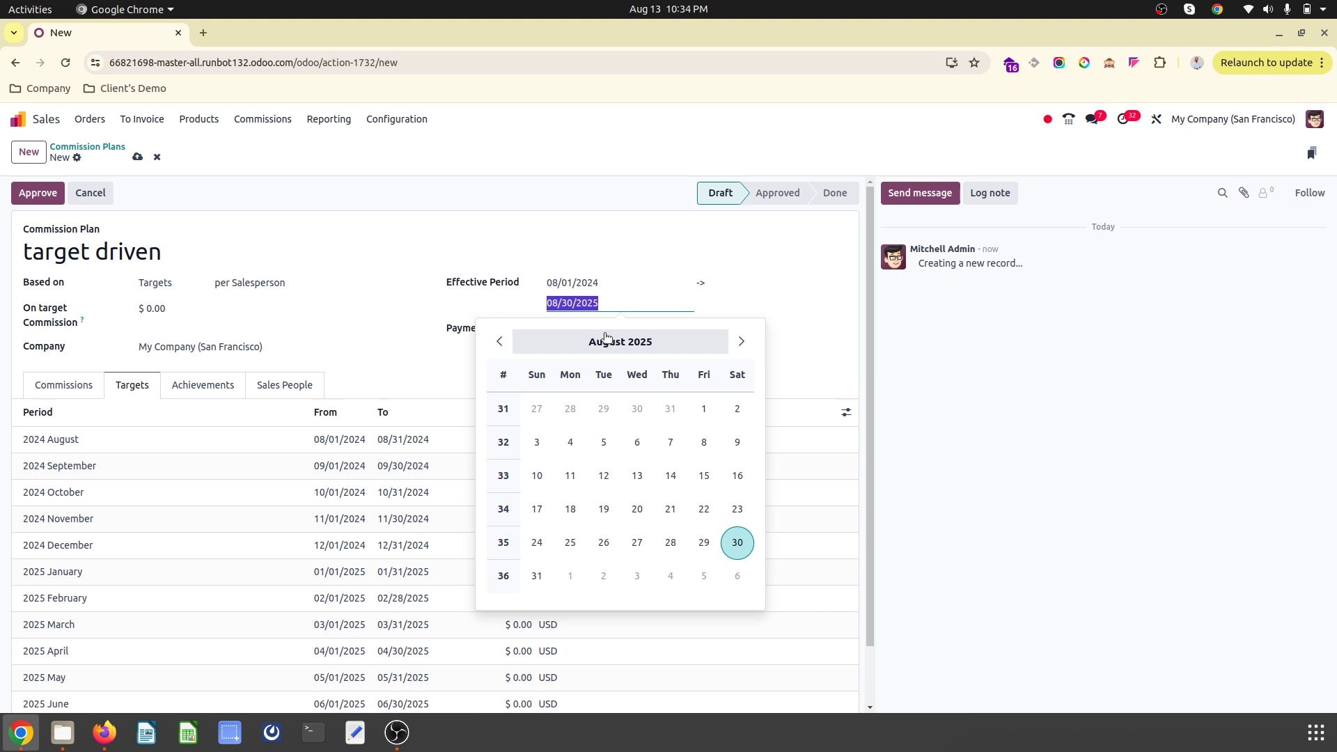
pyautogui.click(599, 341)
pyautogui.click(500, 341)
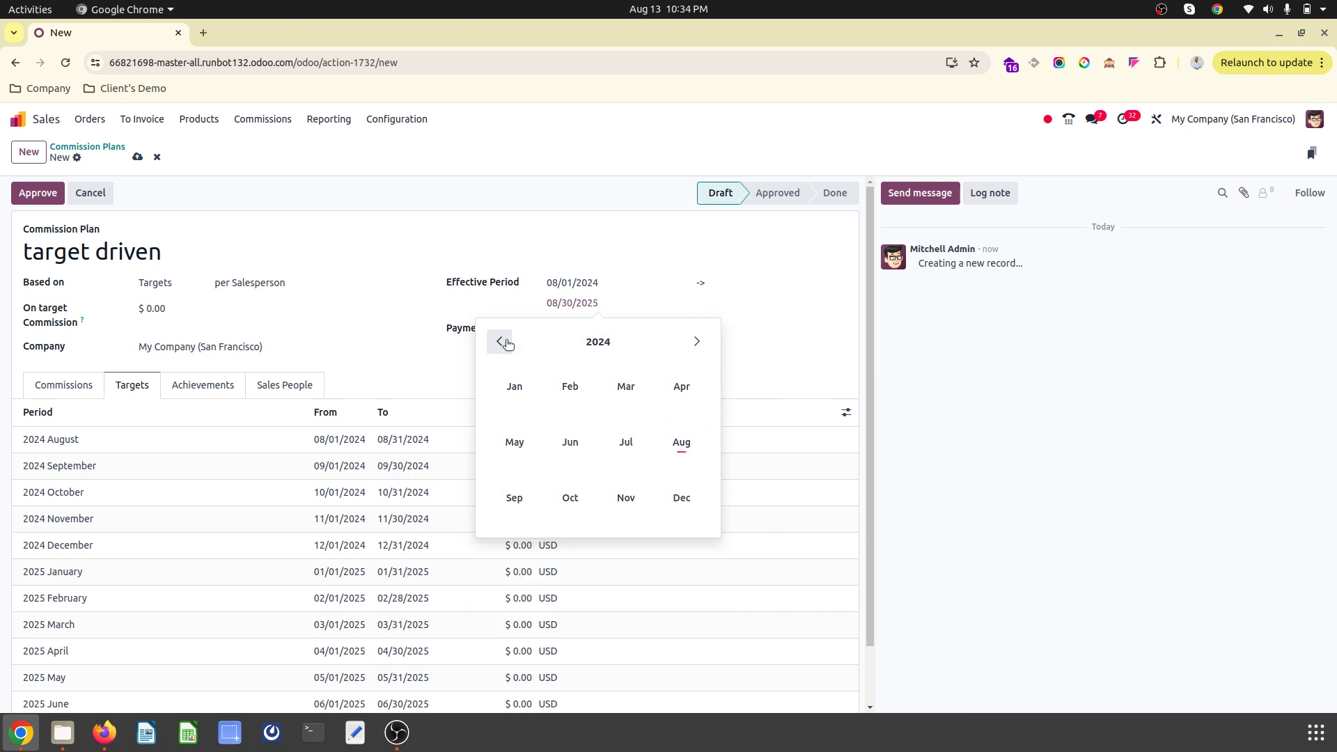
pyautogui.click(681, 497)
pyautogui.click(603, 542)
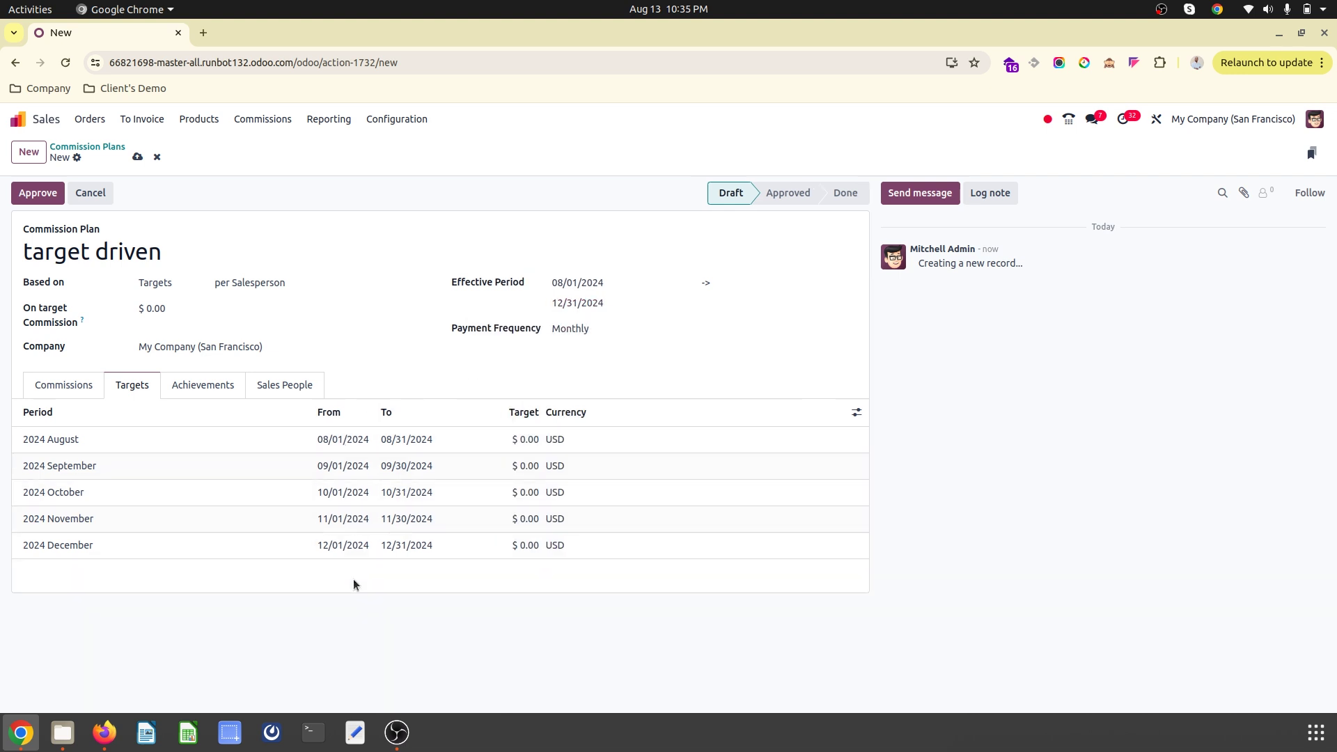
# - Enter a target of $1,000 for each monthly period from August to December 2024
pyautogui.click(514, 441)
pyautogui.write('1,000')
pyautogui.click(535, 464)
pyautogui.write('1000')
pyautogui.press('Return')
pyautogui.write('1000')
pyautogui.press('Return')
pyautogui.write('1,000')
pyautogui.press('Return')
pyautogui.write('1000')
pyautogui.click(430, 367)
# - Change the 100% commission level to 50% target completion with a $50 commission
pyautogui.click(60, 388)
pyautogui.click(129, 479)
pyautogui.write('50')
pyautogui.press('Tab')
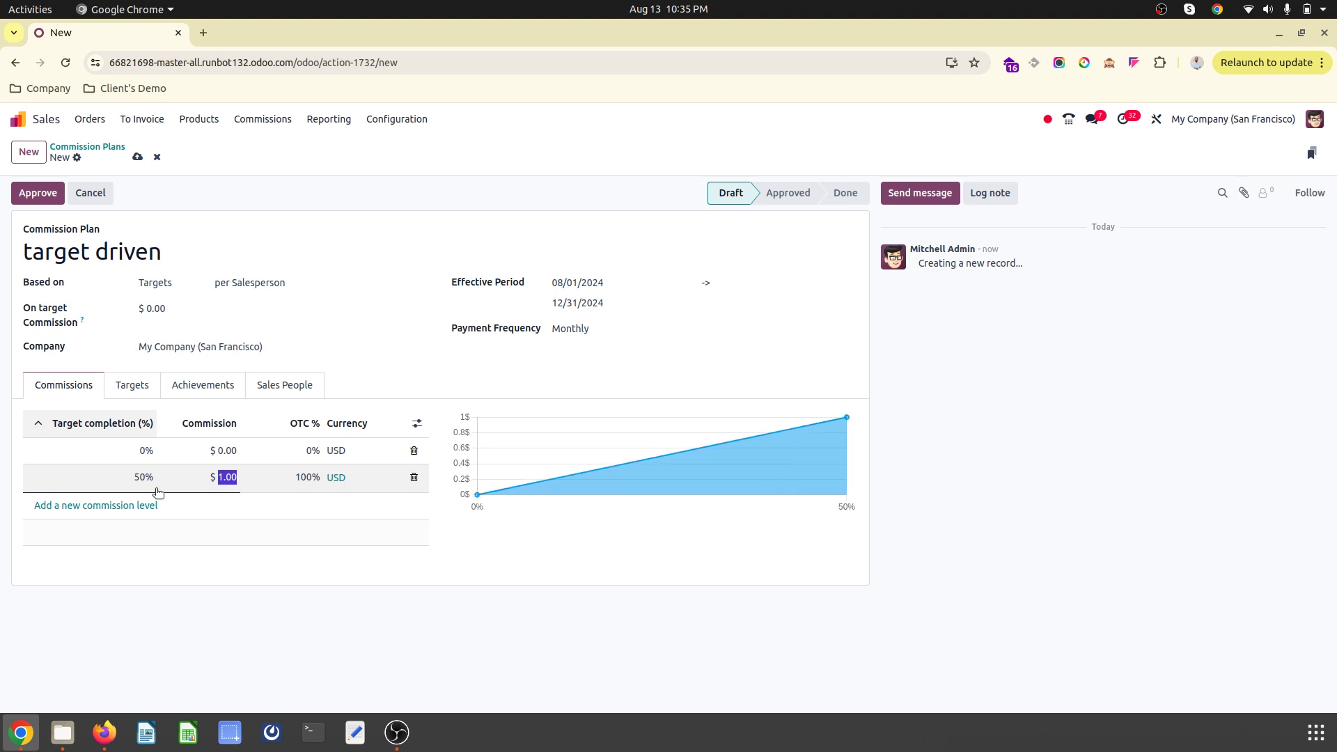
pyautogui.write('50')
pyautogui.press('Tab')
pyautogui.press('Tab')
pyautogui.press('Tab')
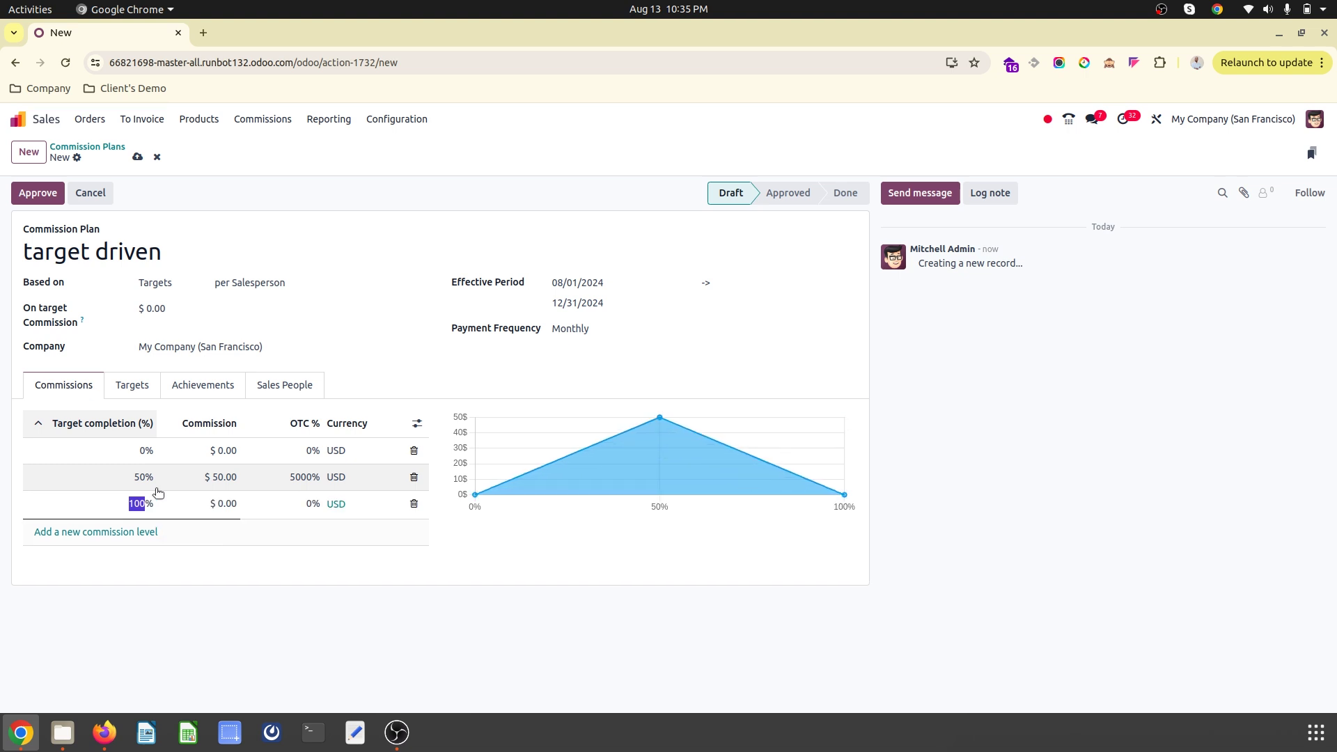
# - Set the plan's on-target commission to $100 and save the plan
pyautogui.click(146, 386)
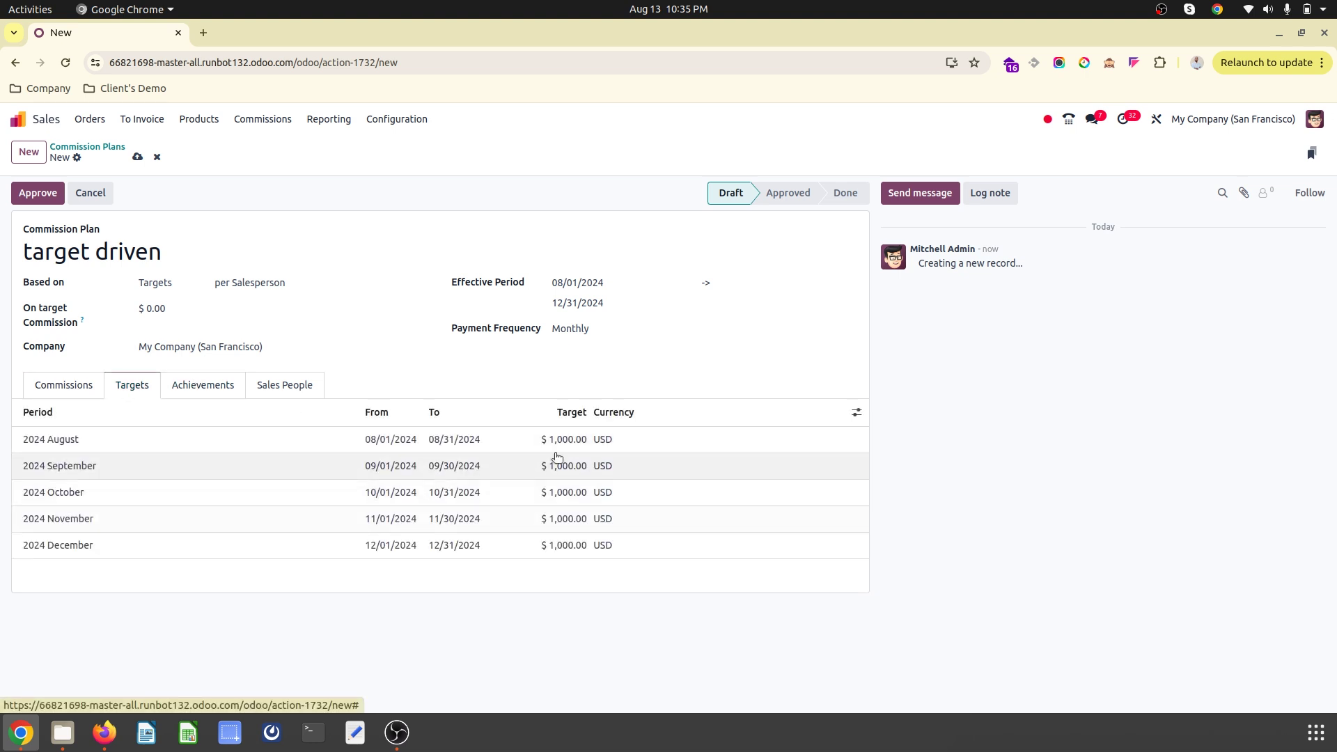
pyautogui.click(75, 387)
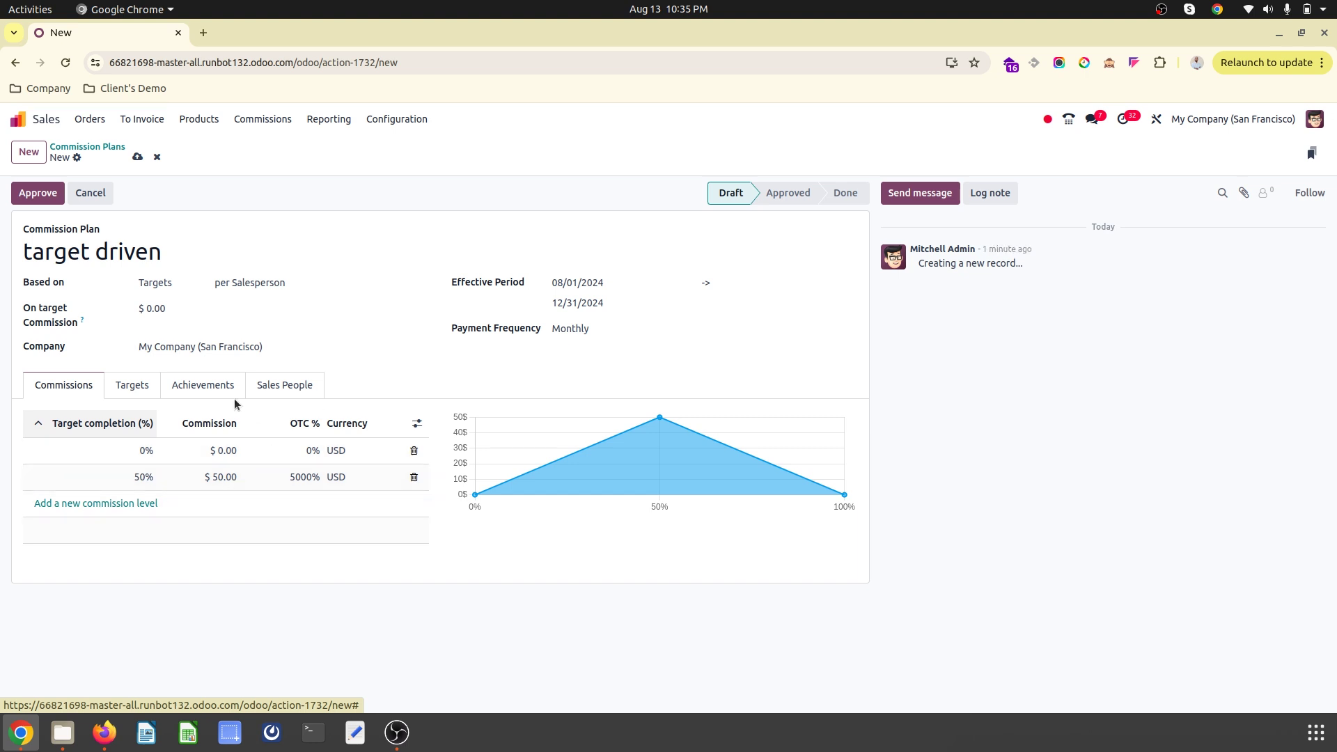
pyautogui.click(163, 308)
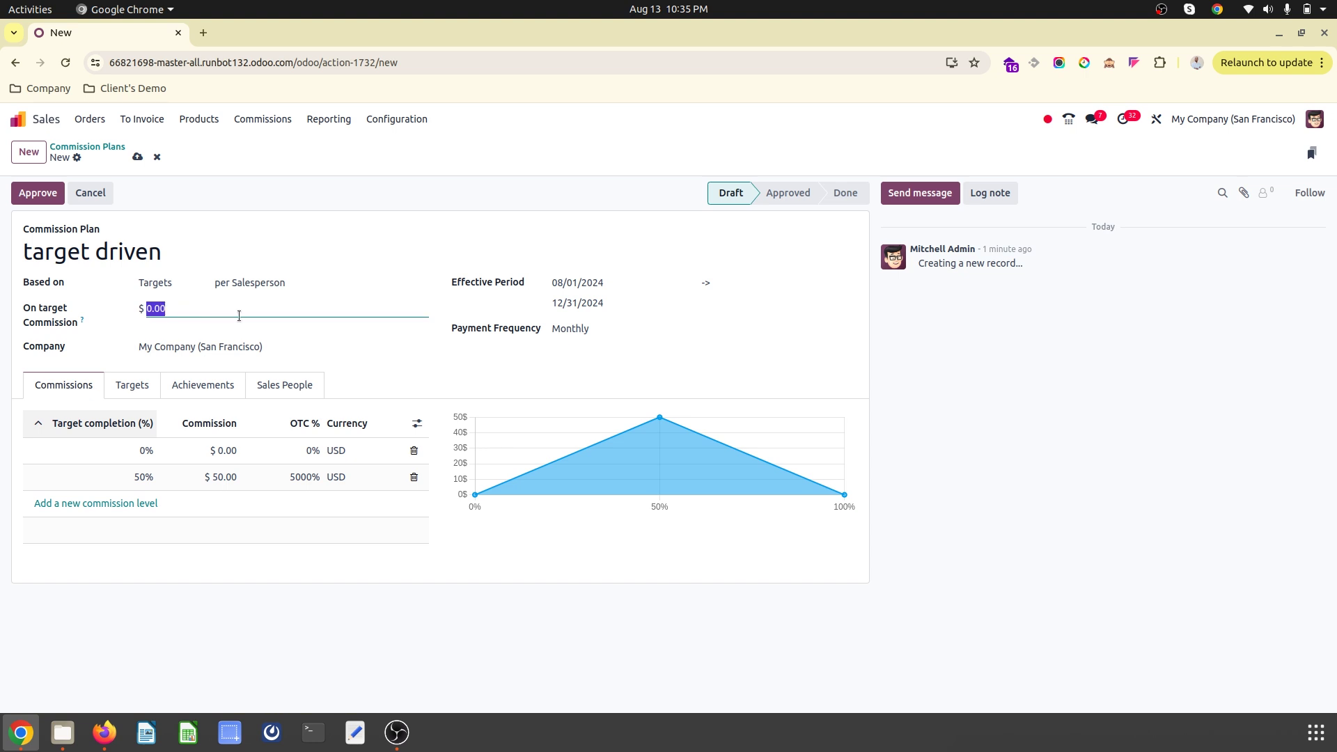
pyautogui.write('100')
pyautogui.click(138, 157)
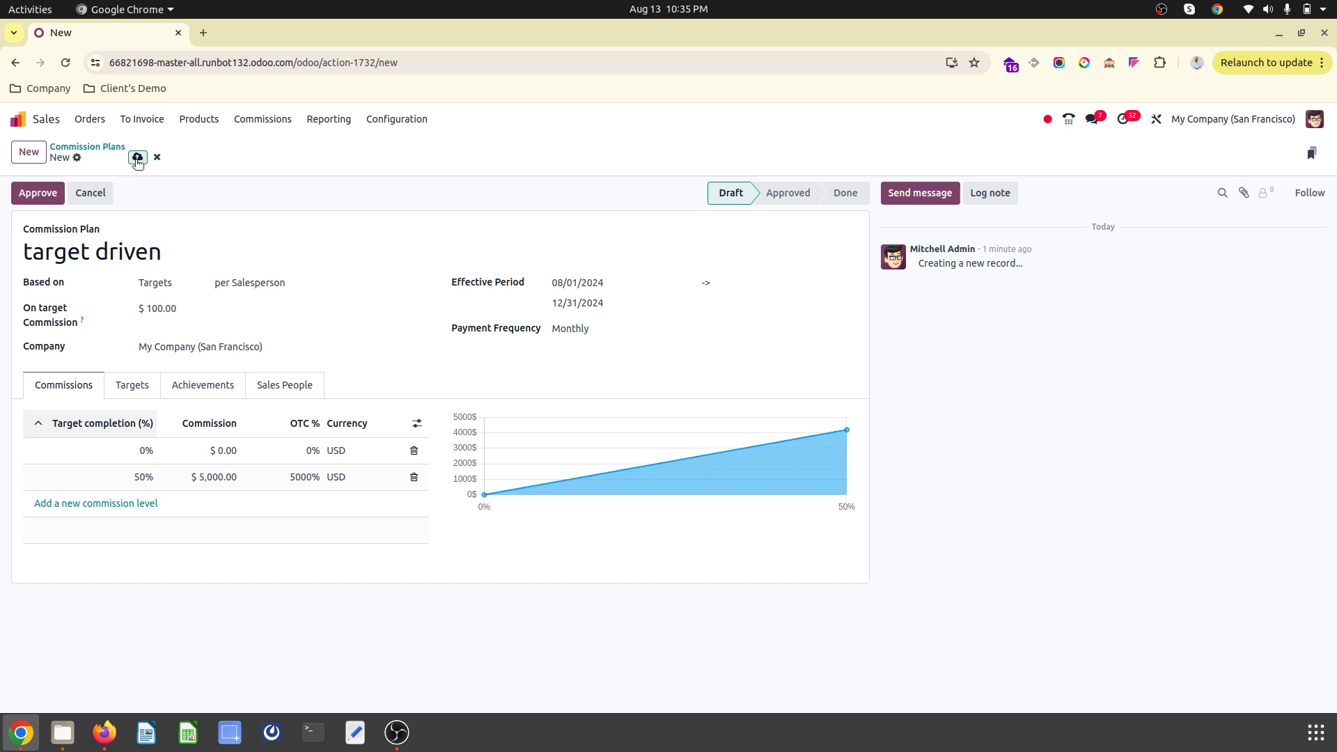
# - Replace the 50% commission level with a new 50% level at 50% OTC, add a 100% level, and save the plan
pyautogui.click(221, 478)
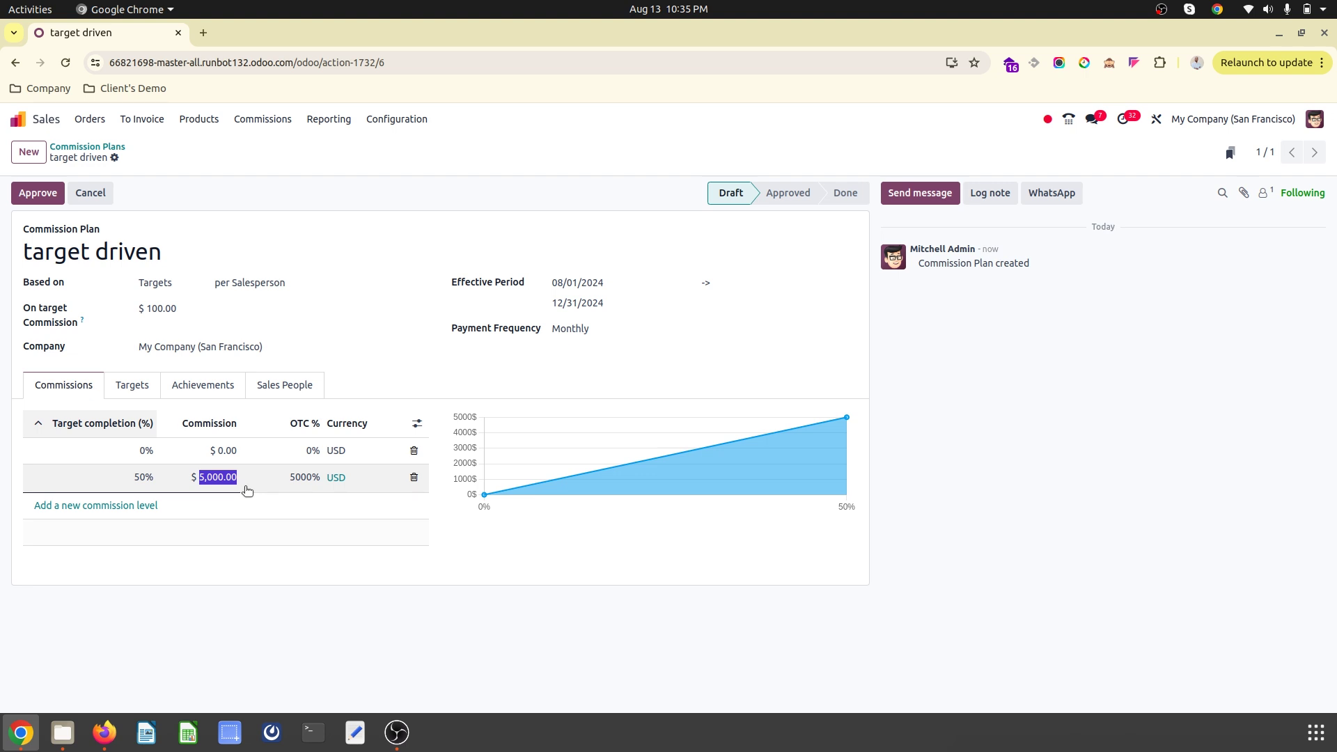
pyautogui.click(415, 478)
pyautogui.click(96, 477)
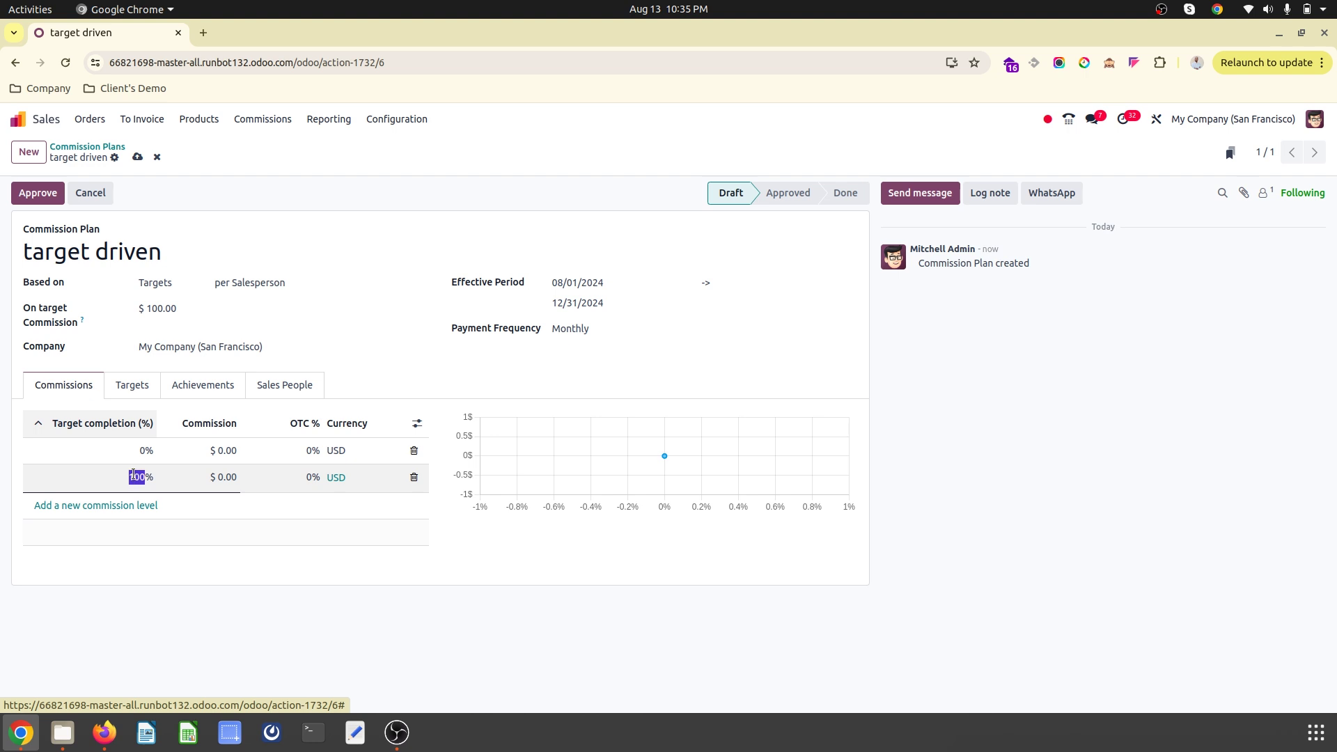
pyautogui.write('50')
pyautogui.press('Tab')
pyautogui.press('Tab')
pyautogui.write('50')
pyautogui.press('Tab')
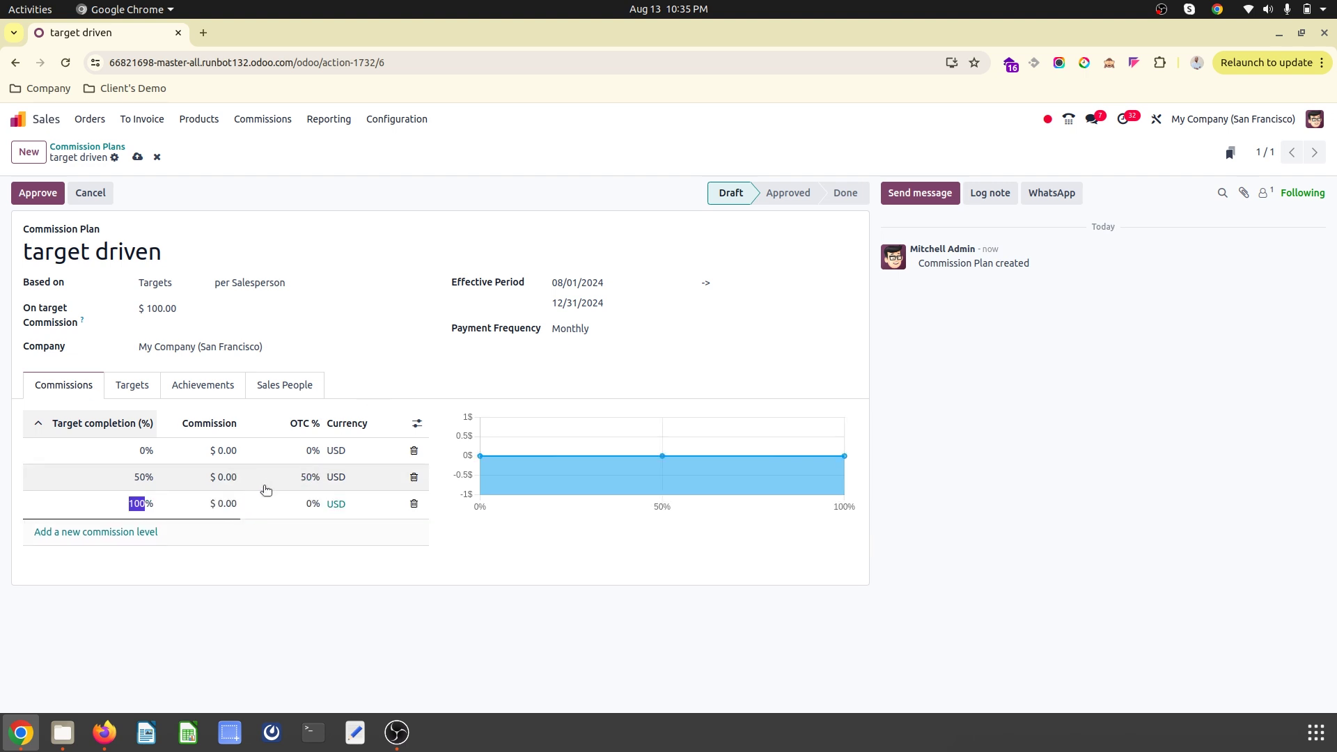
pyautogui.click(137, 157)
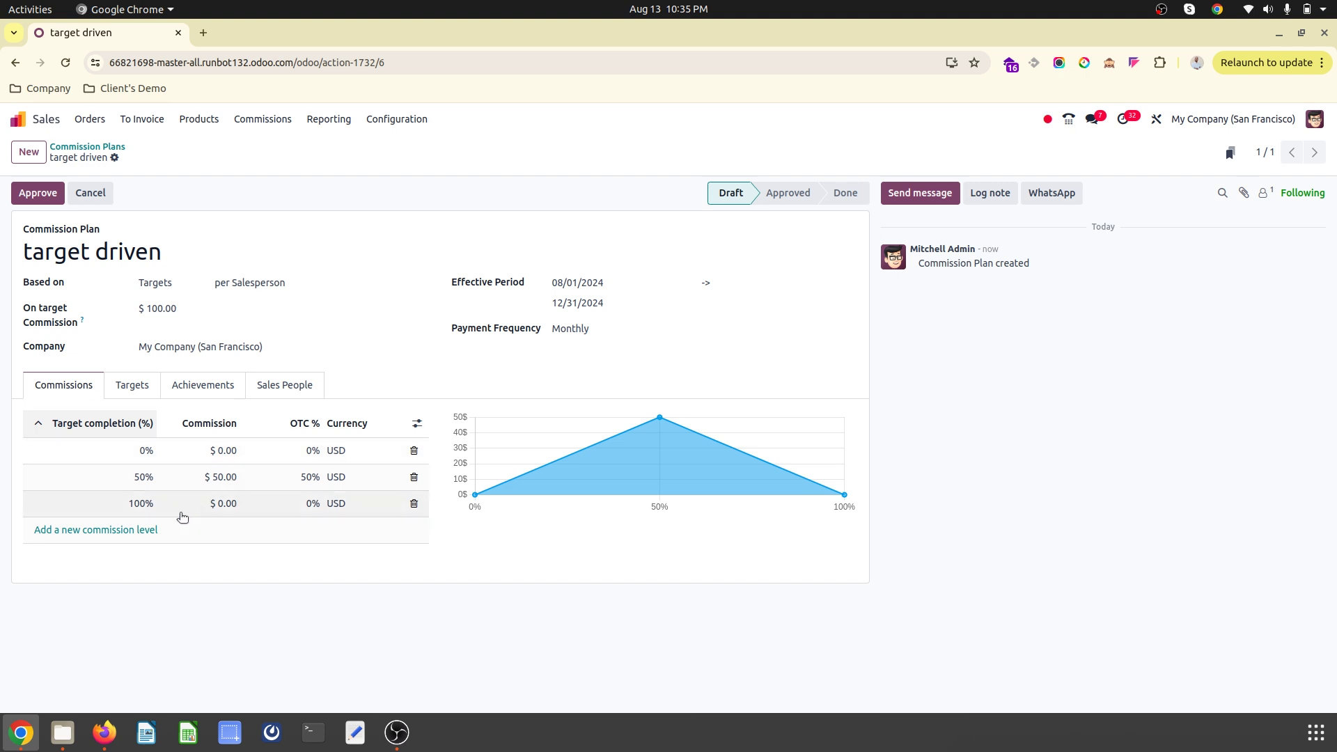
# - Set the 100% commission level's OTC to 100% and add a 200% target completion level with 200% OTC
pyautogui.click(308, 504)
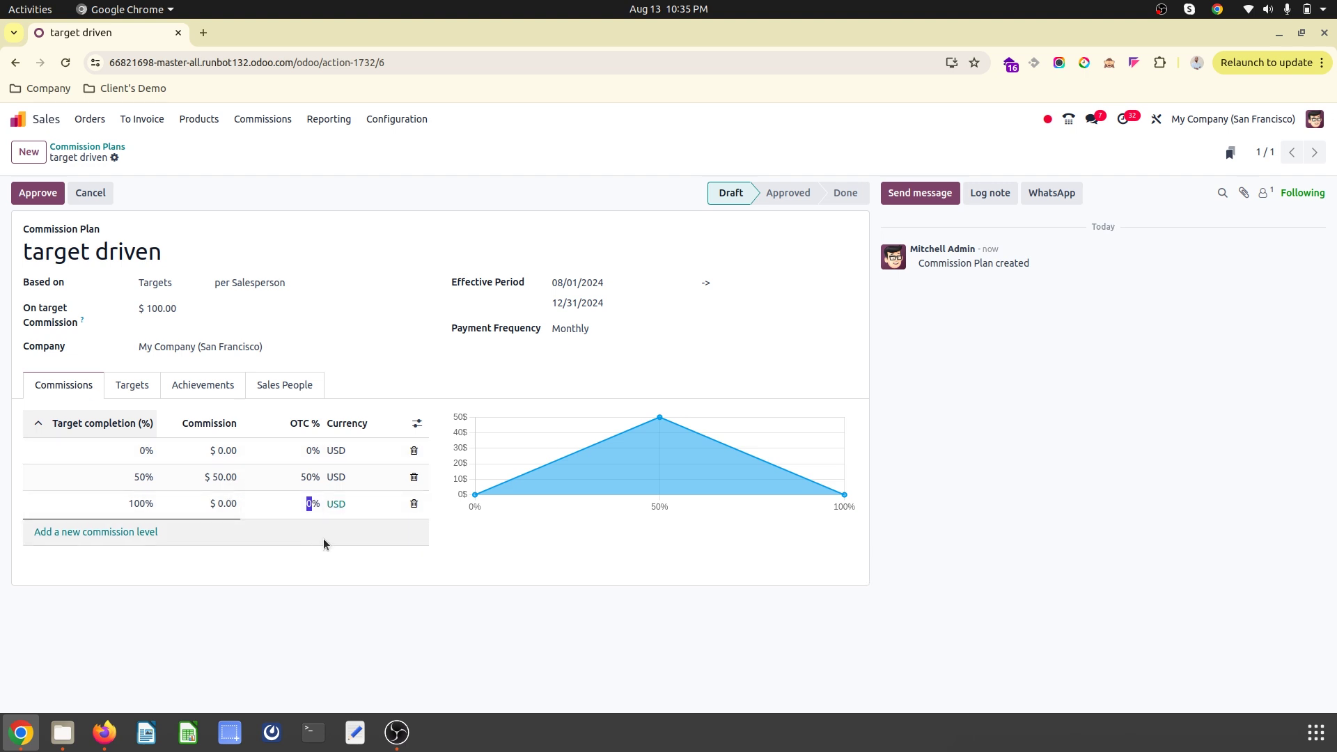
pyautogui.write('100')
pyautogui.click(323, 538)
pyautogui.write('200')
pyautogui.press('Tab')
pyautogui.press('Tab')
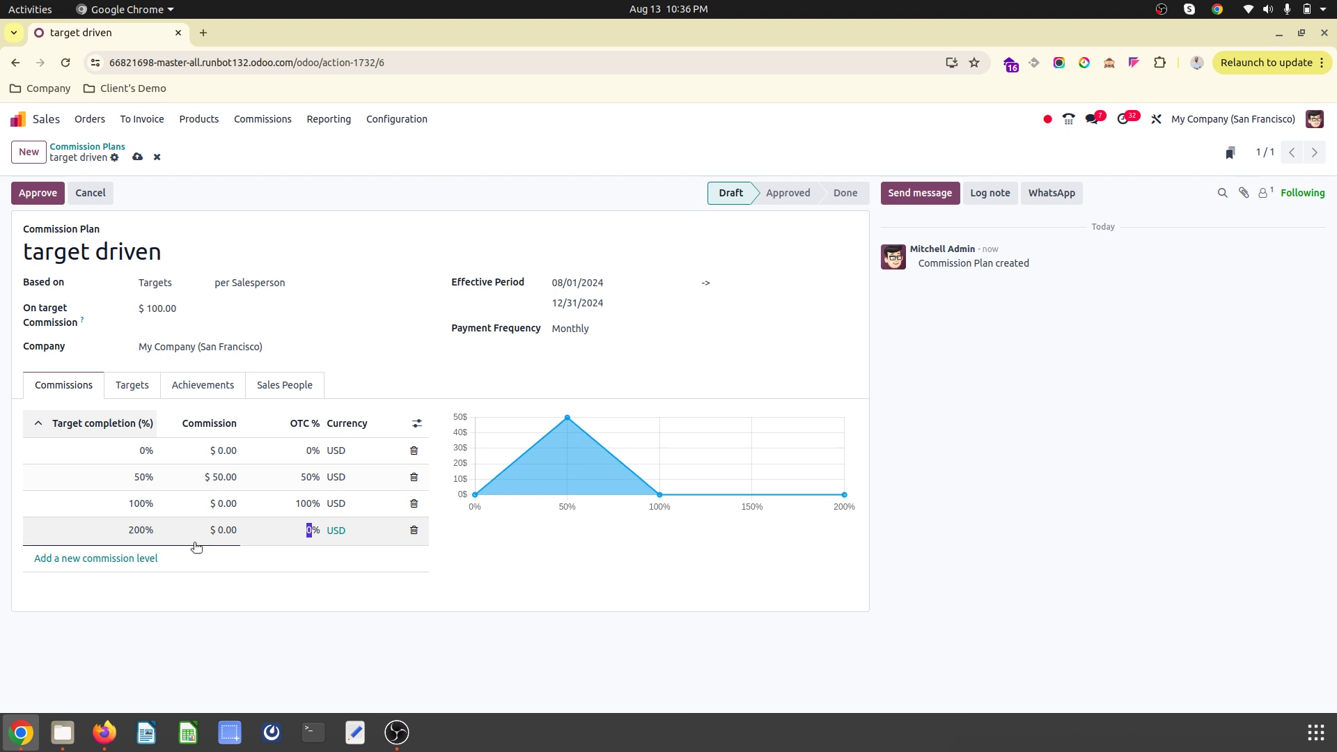
pyautogui.click(252, 592)
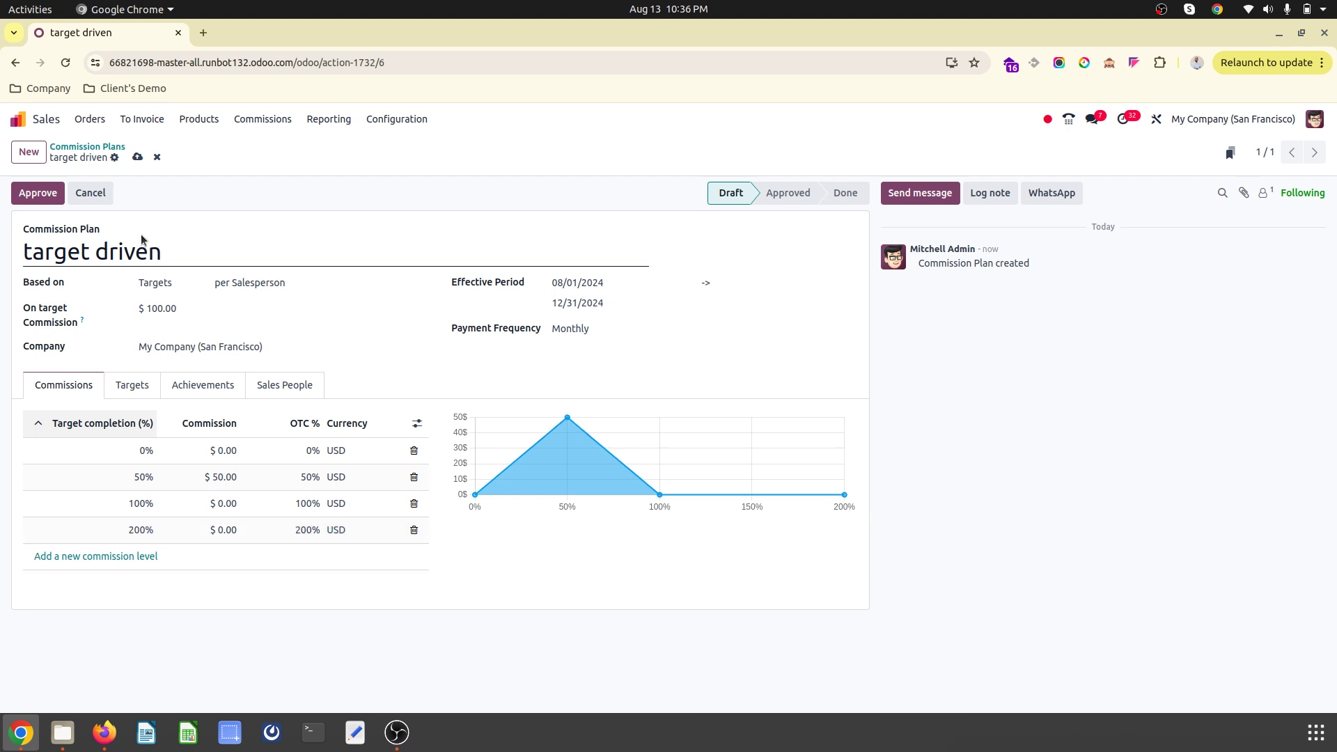
# - Save the commission plan, review its monthly targets, and change the achievement type to Amount Sold
pyautogui.click(137, 157)
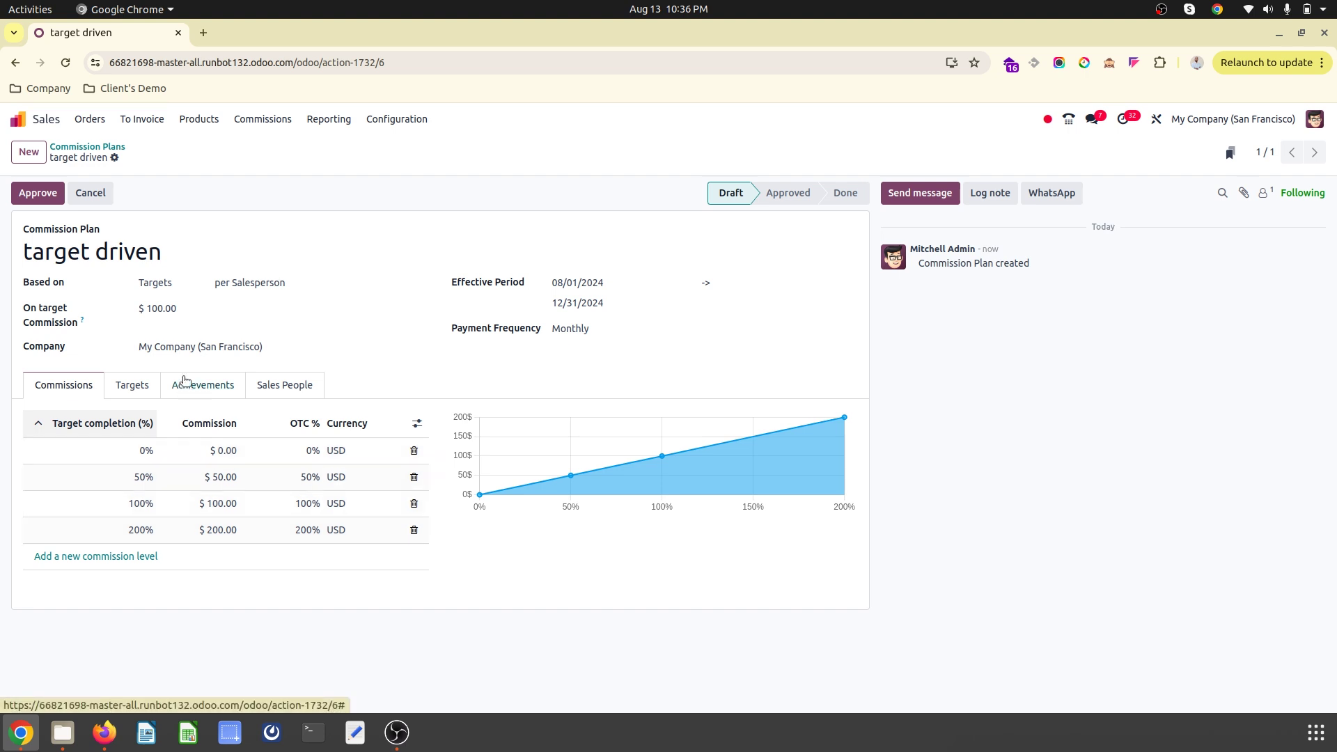
pyautogui.click(134, 383)
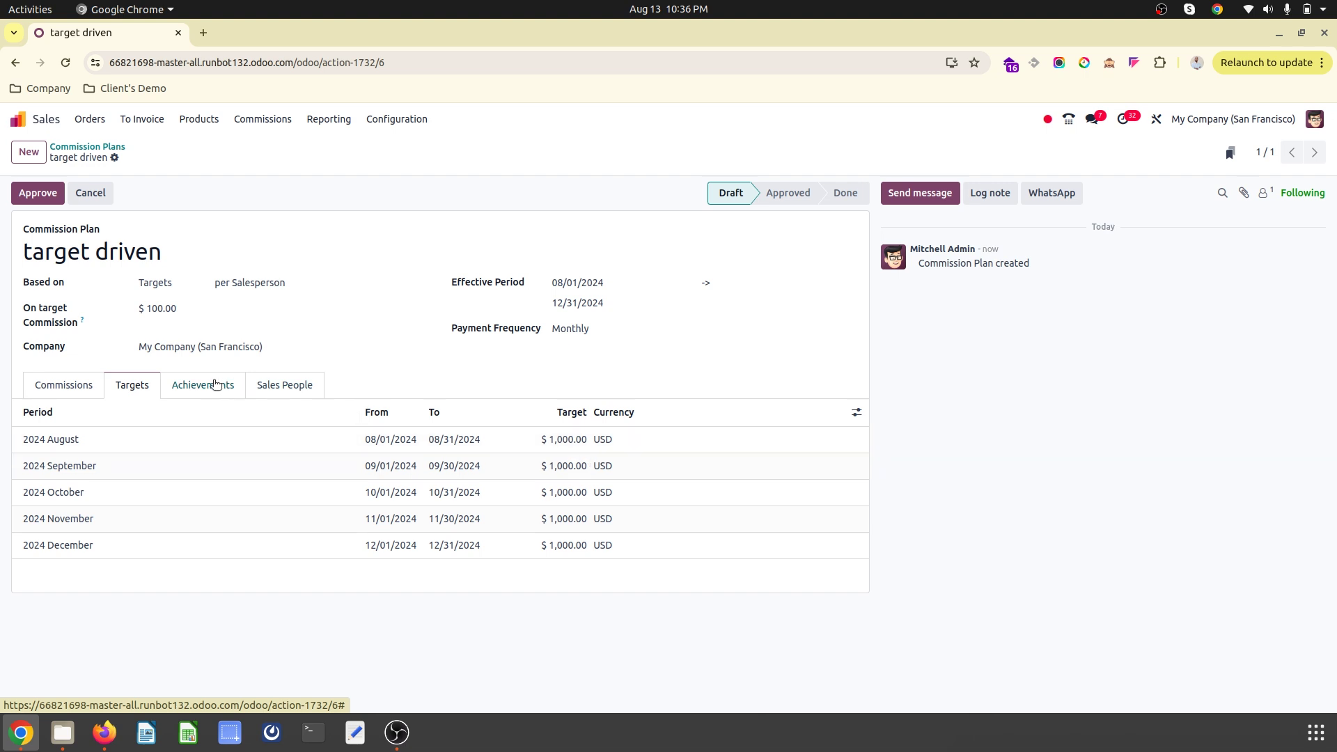
pyautogui.click(215, 384)
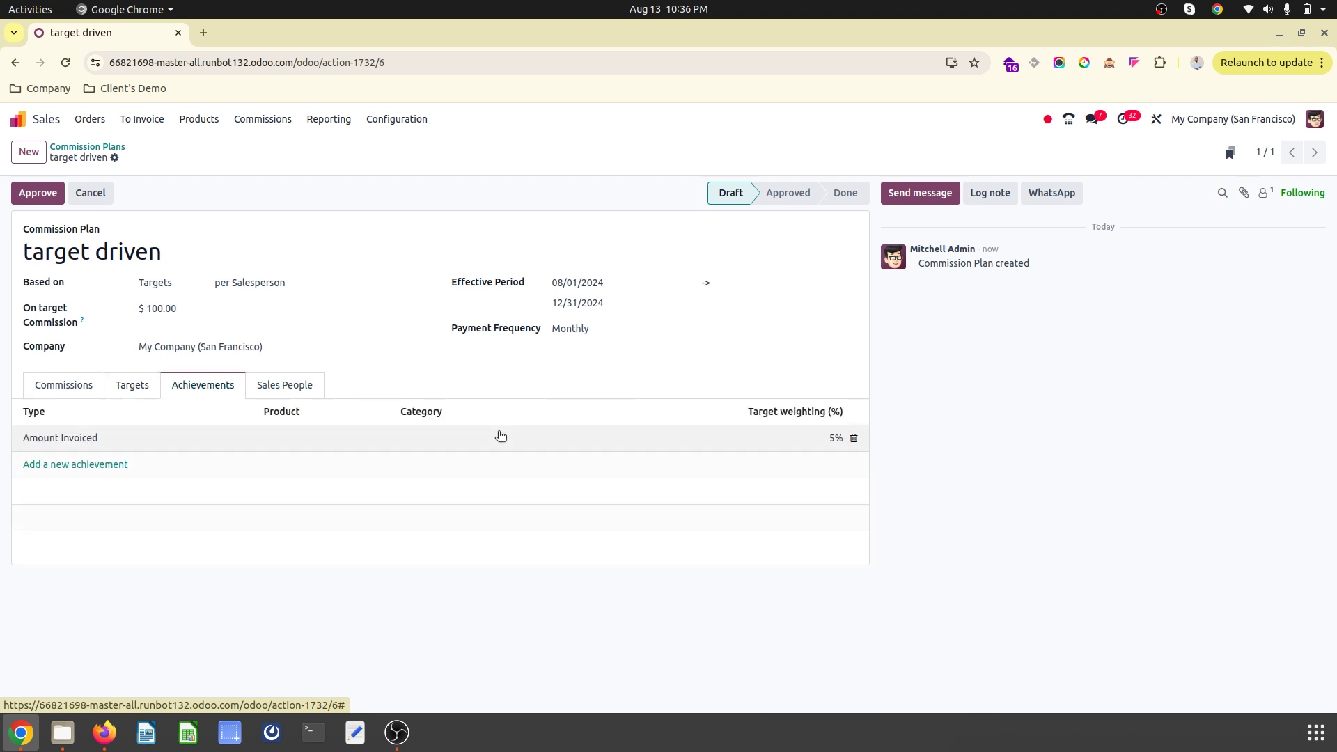
pyautogui.click(95, 439)
pyautogui.click(94, 439)
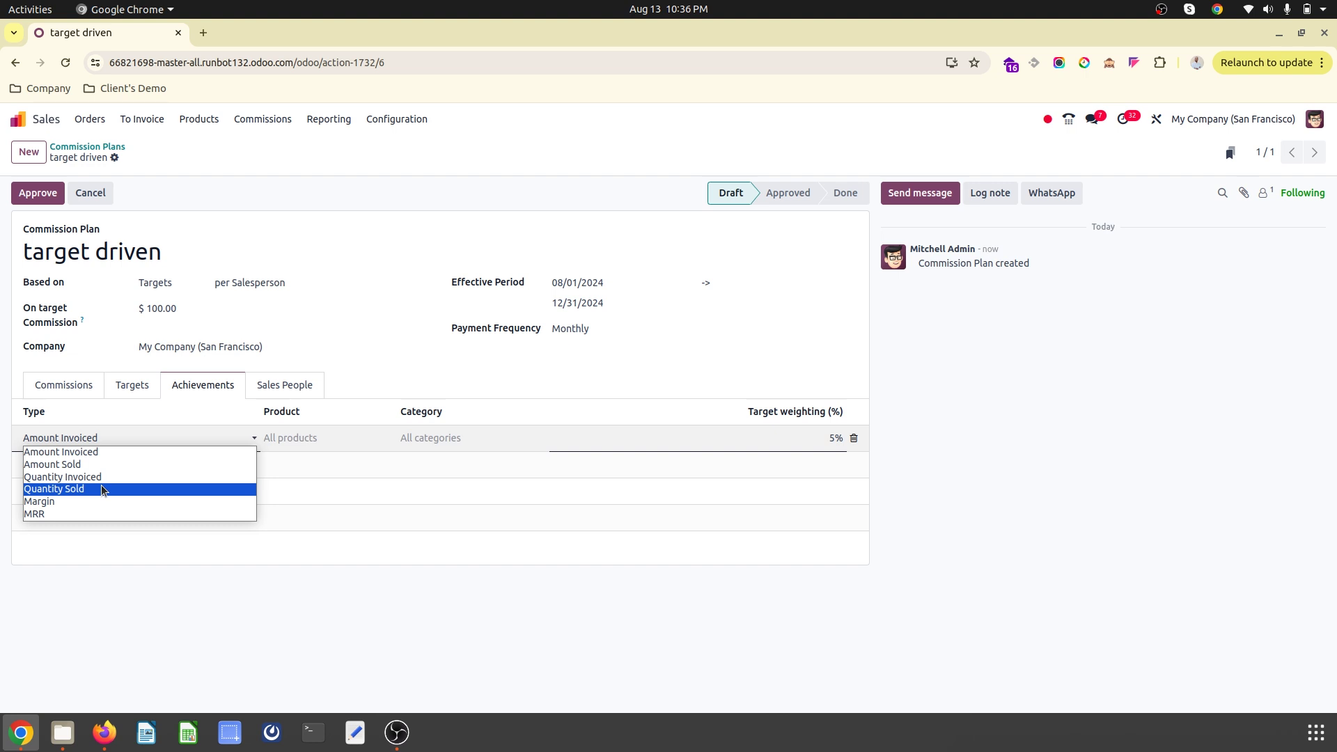
pyautogui.click(104, 452)
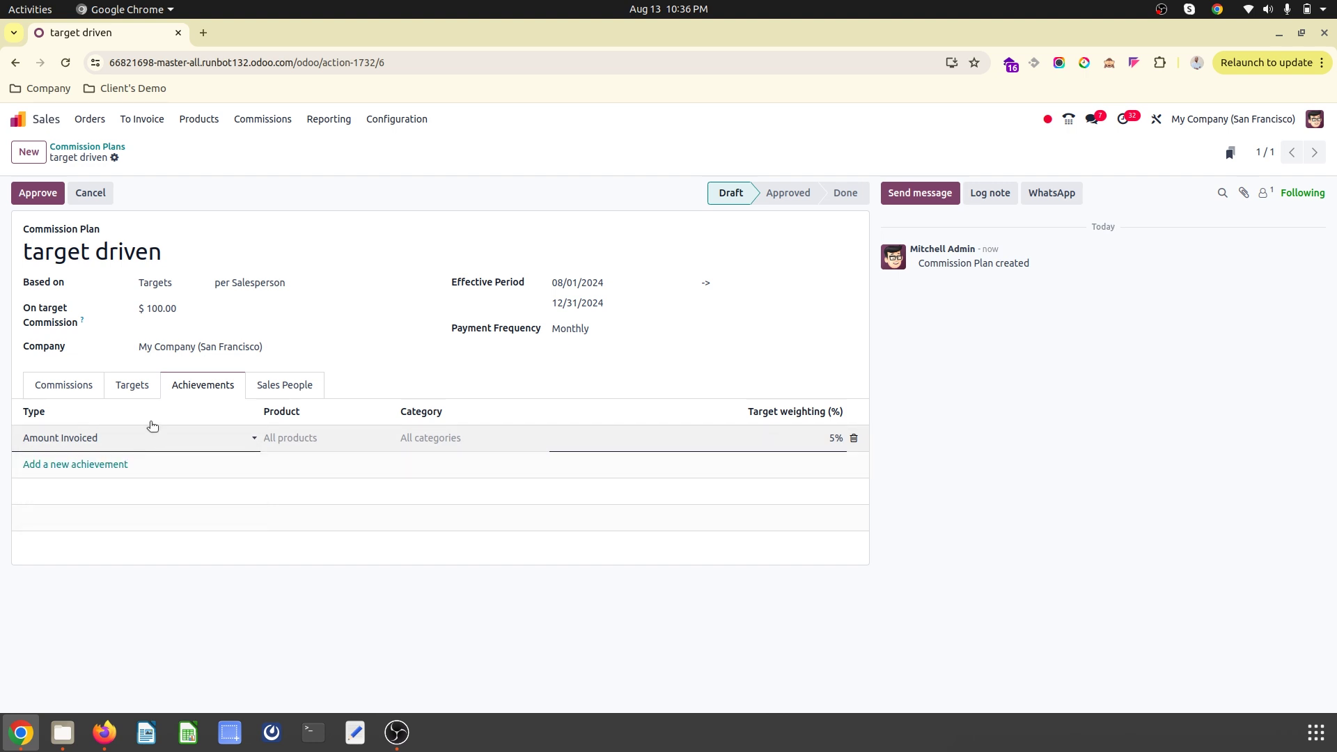
pyautogui.click(123, 438)
pyautogui.click(117, 465)
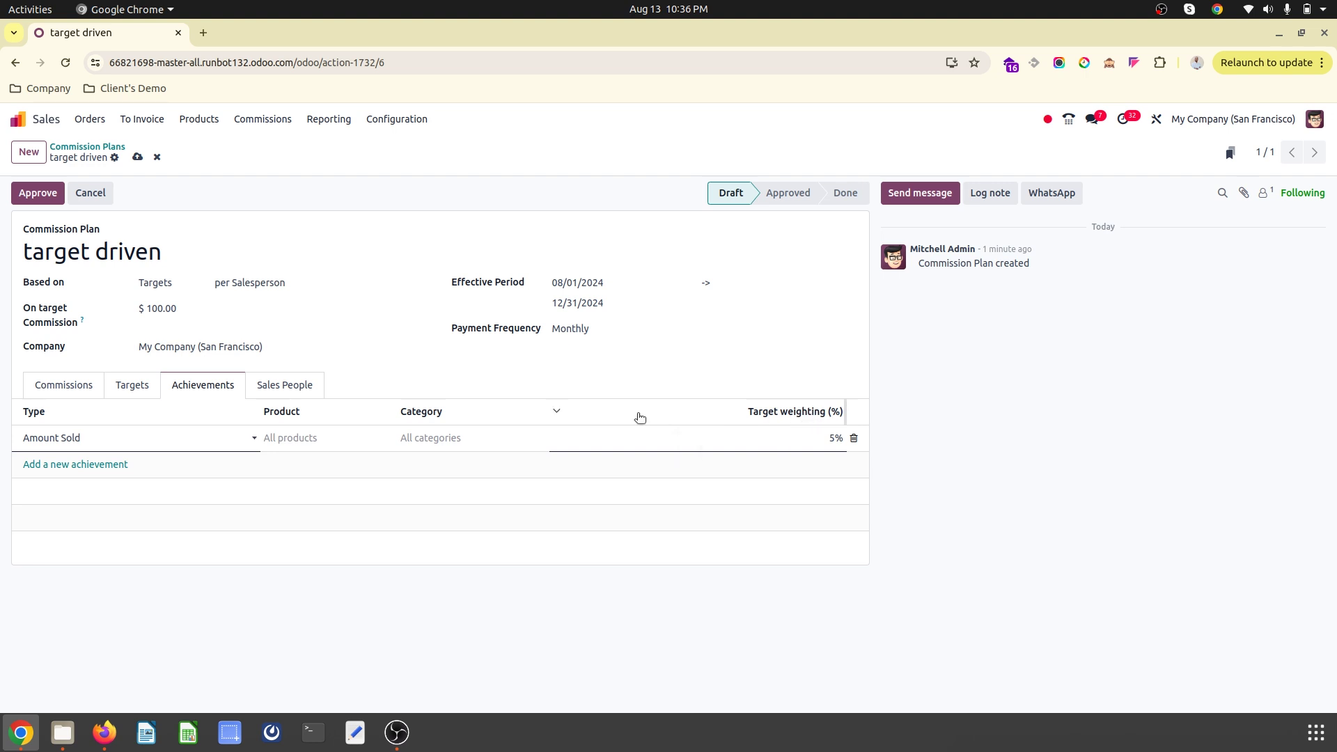
# - Add a salesperson from the Sales team to the plan for 08/01/2024 to 12/31/2024 and save it
pyautogui.click(264, 385)
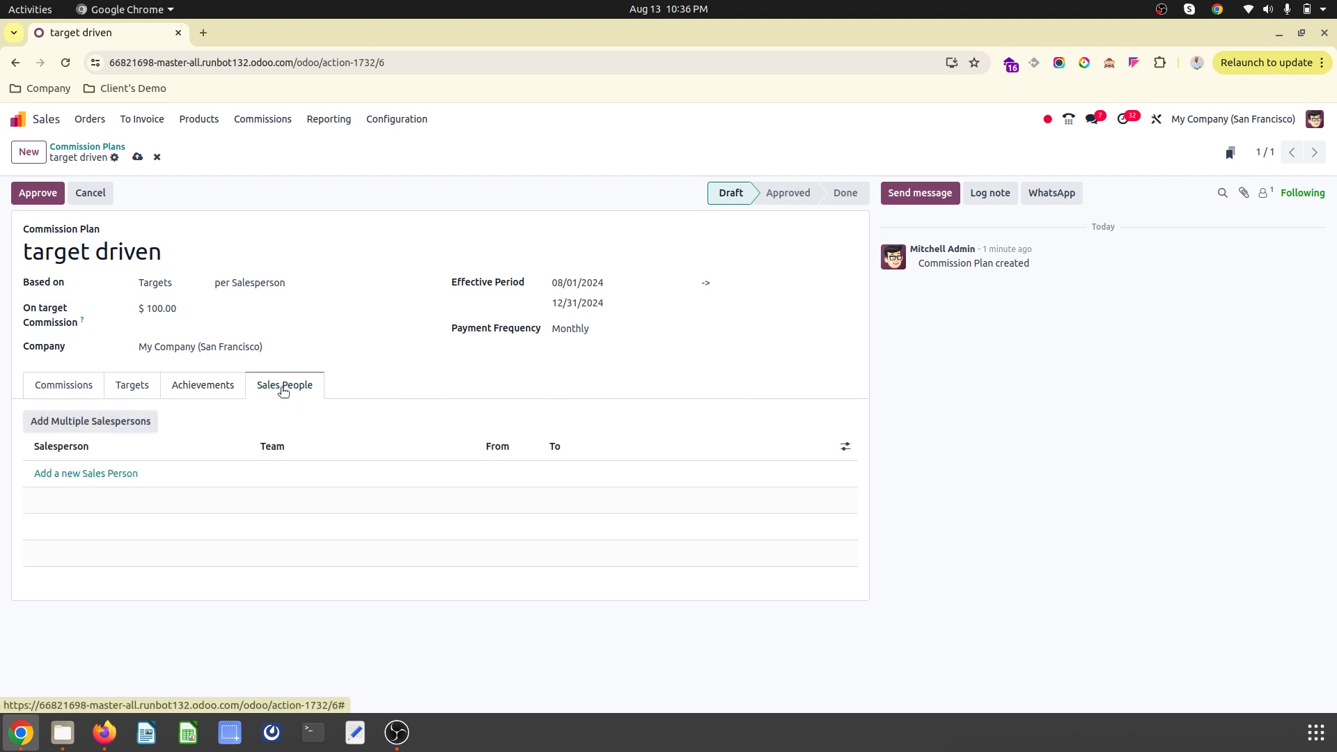
pyautogui.click(77, 476)
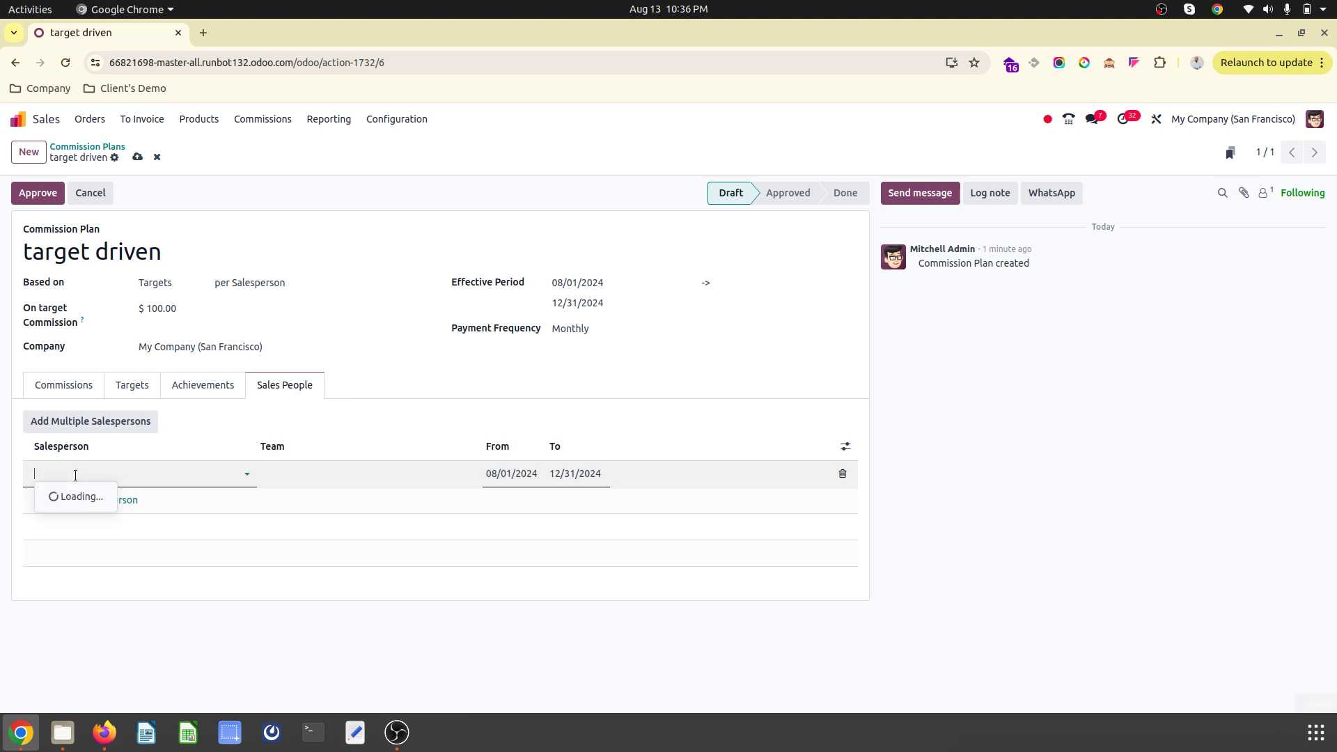
pyautogui.click(87, 535)
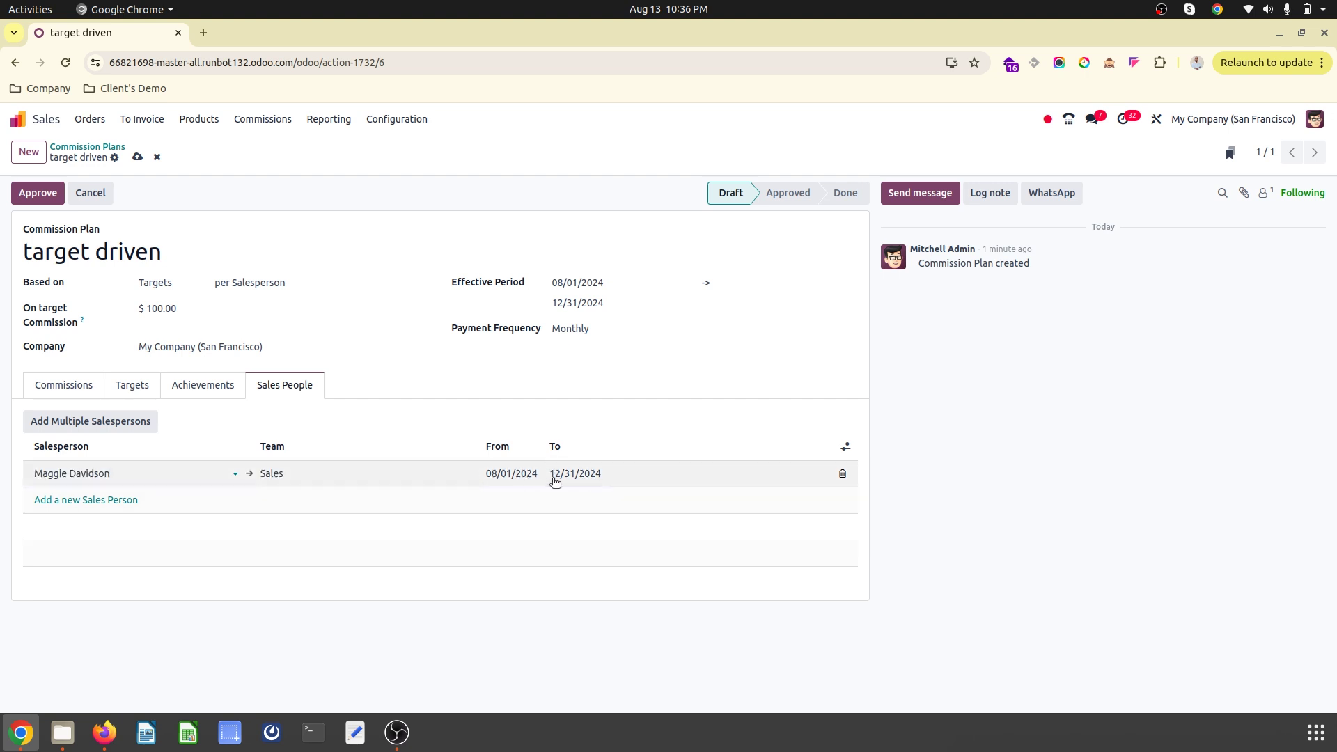
pyautogui.click(137, 158)
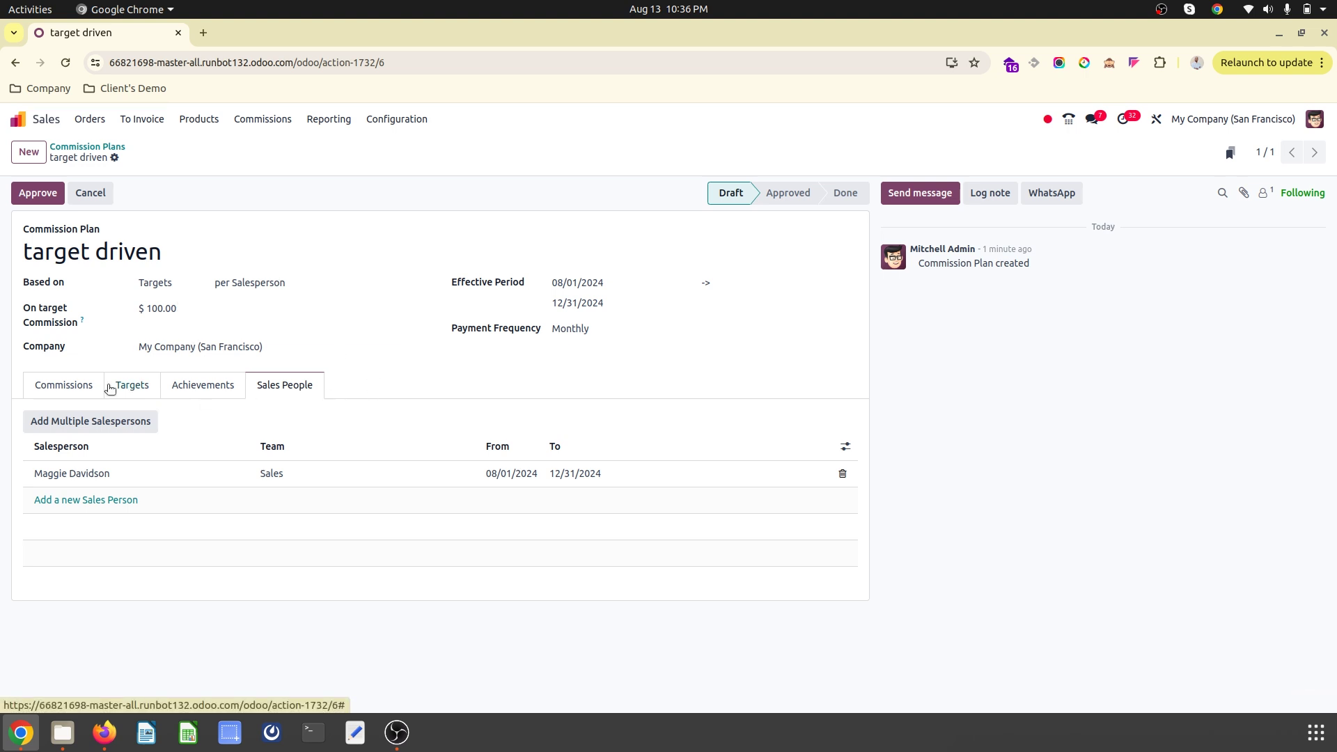
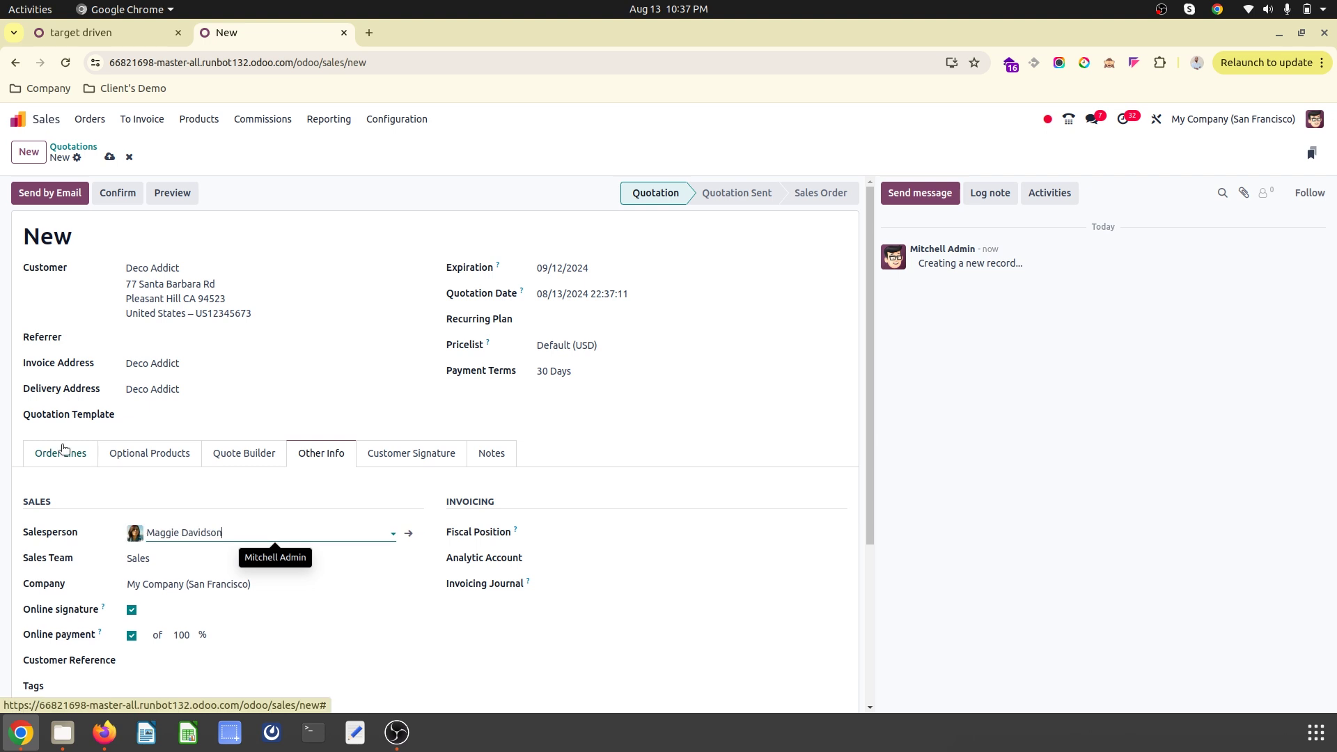
# - Add a Bacon Burger order line to the new quotation with quantity 100 and unit price 10
pyautogui.click(90, 508)
pyautogui.click(90, 507)
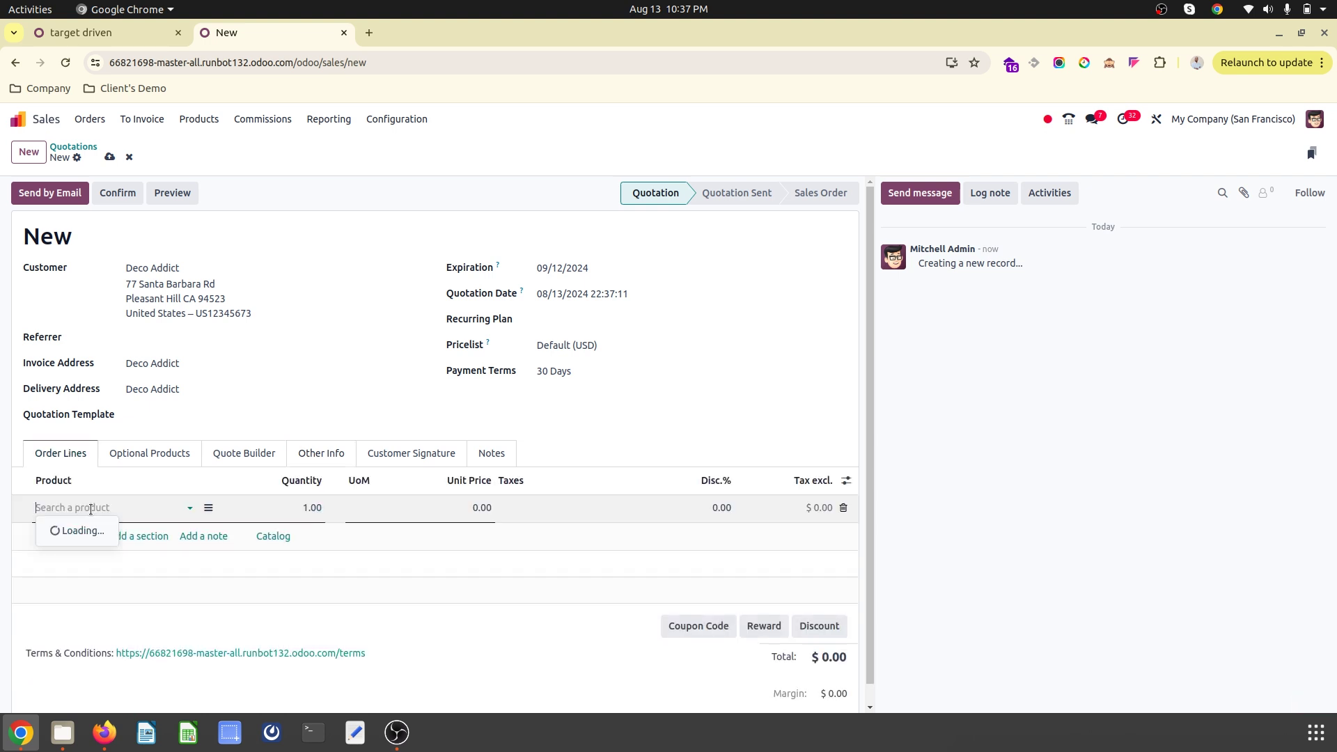
pyautogui.click(131, 392)
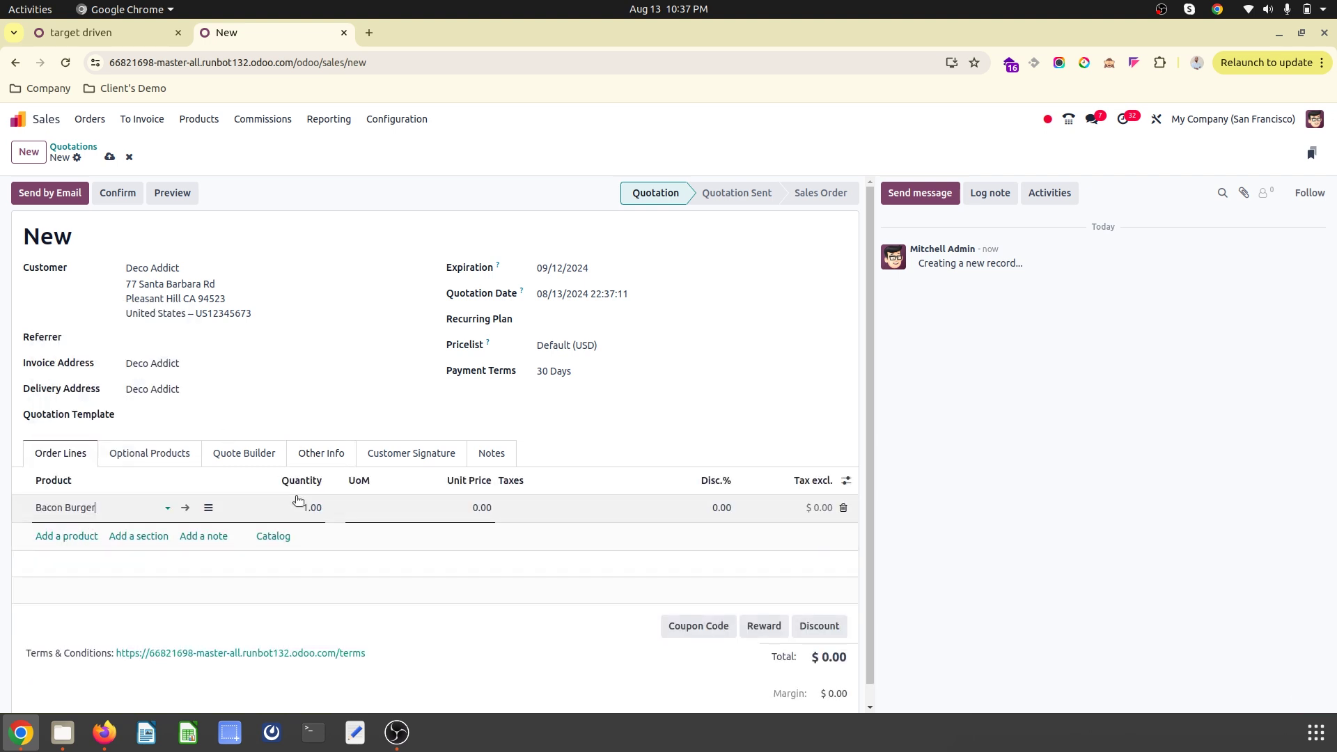
pyautogui.click(364, 538)
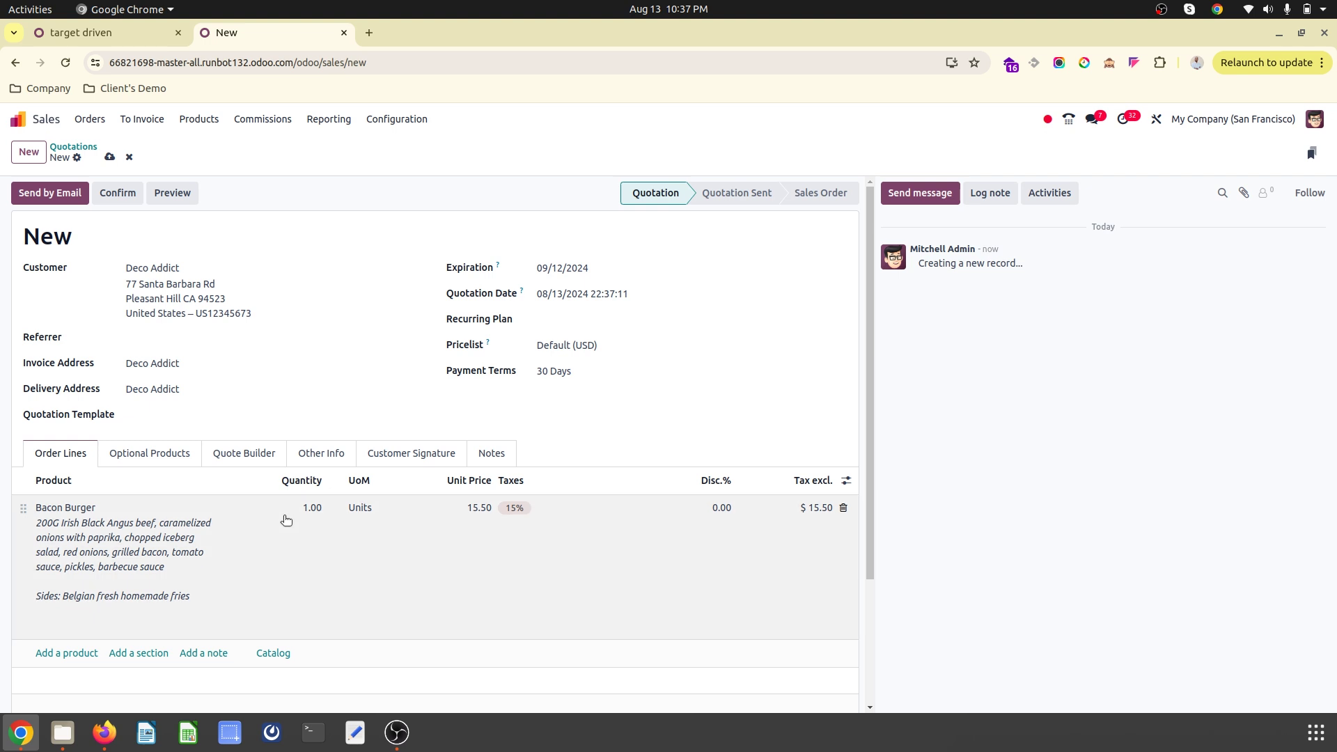
pyautogui.press('Tab')
pyautogui.write('10')
pyautogui.click(173, 165)
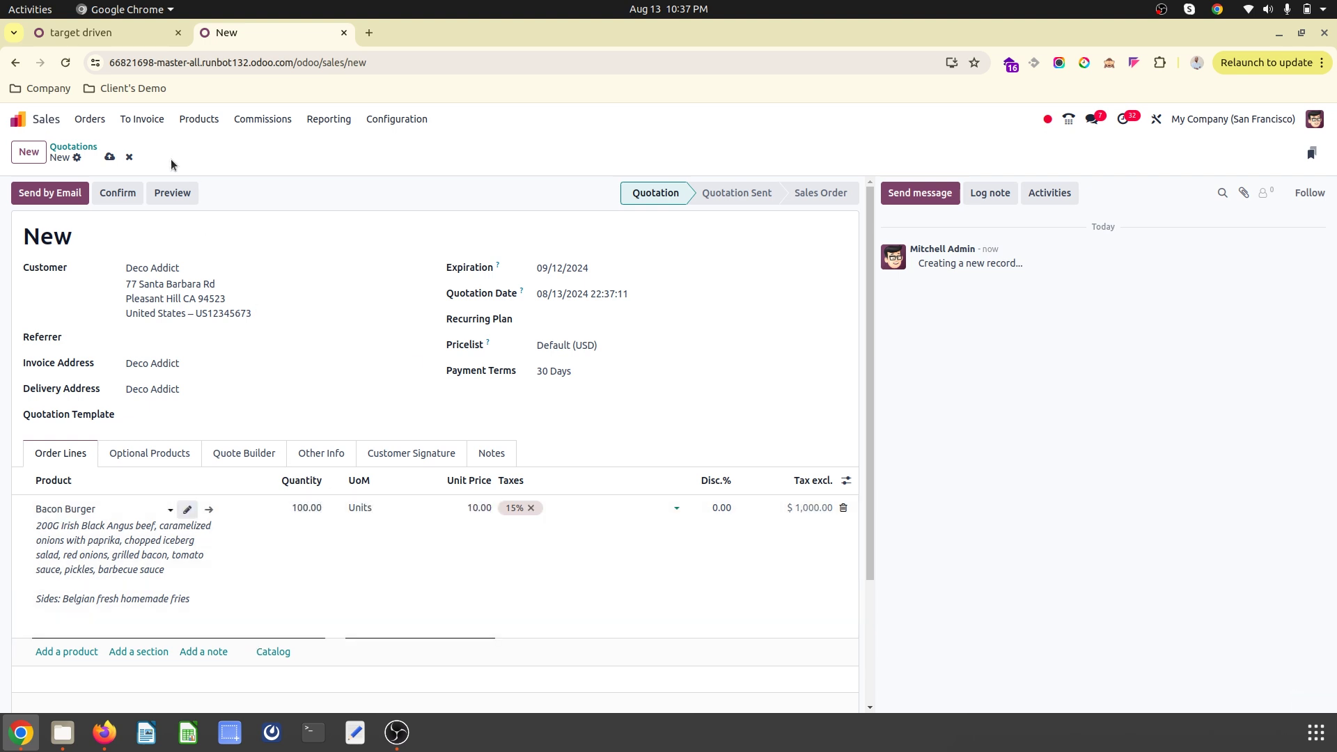
# - Set the Bacon Burger line's unit price to 5, then save and confirm the quotation
pyautogui.click(461, 510)
pyautogui.write('5')
pyautogui.click(390, 391)
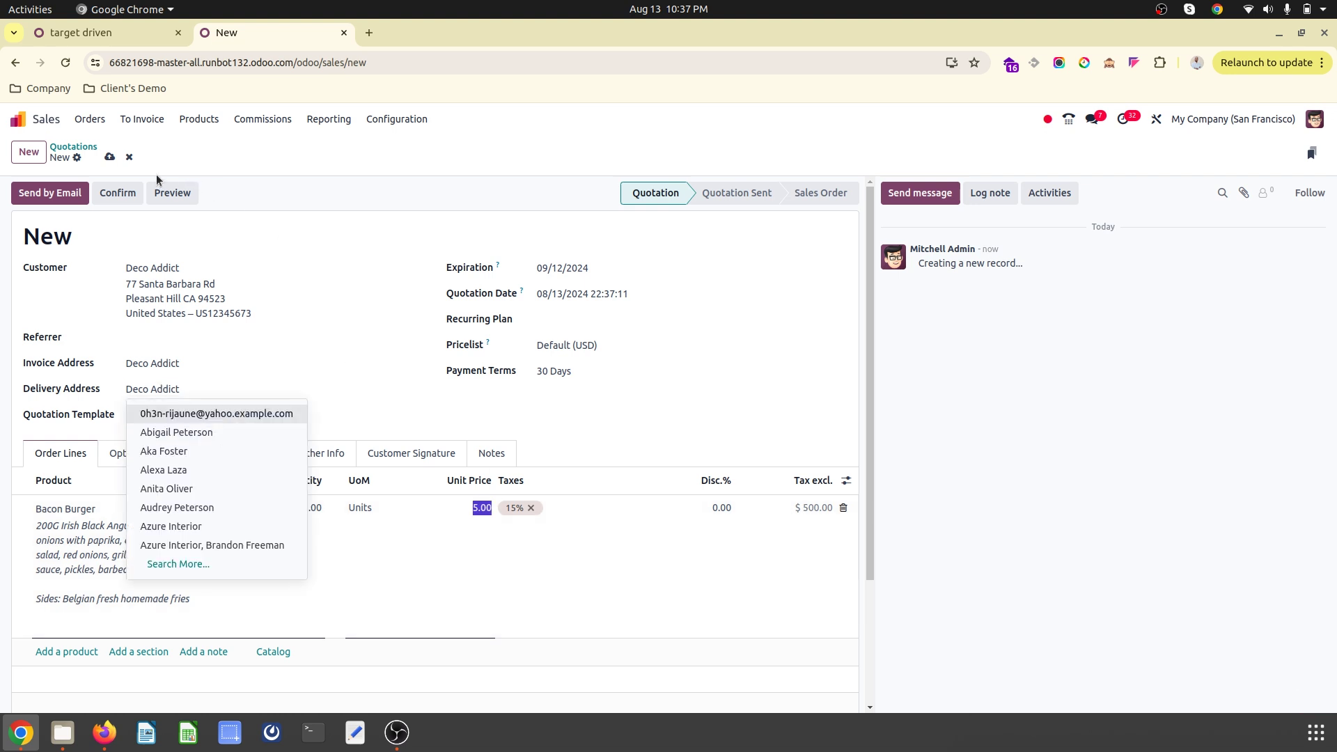
pyautogui.click(109, 157)
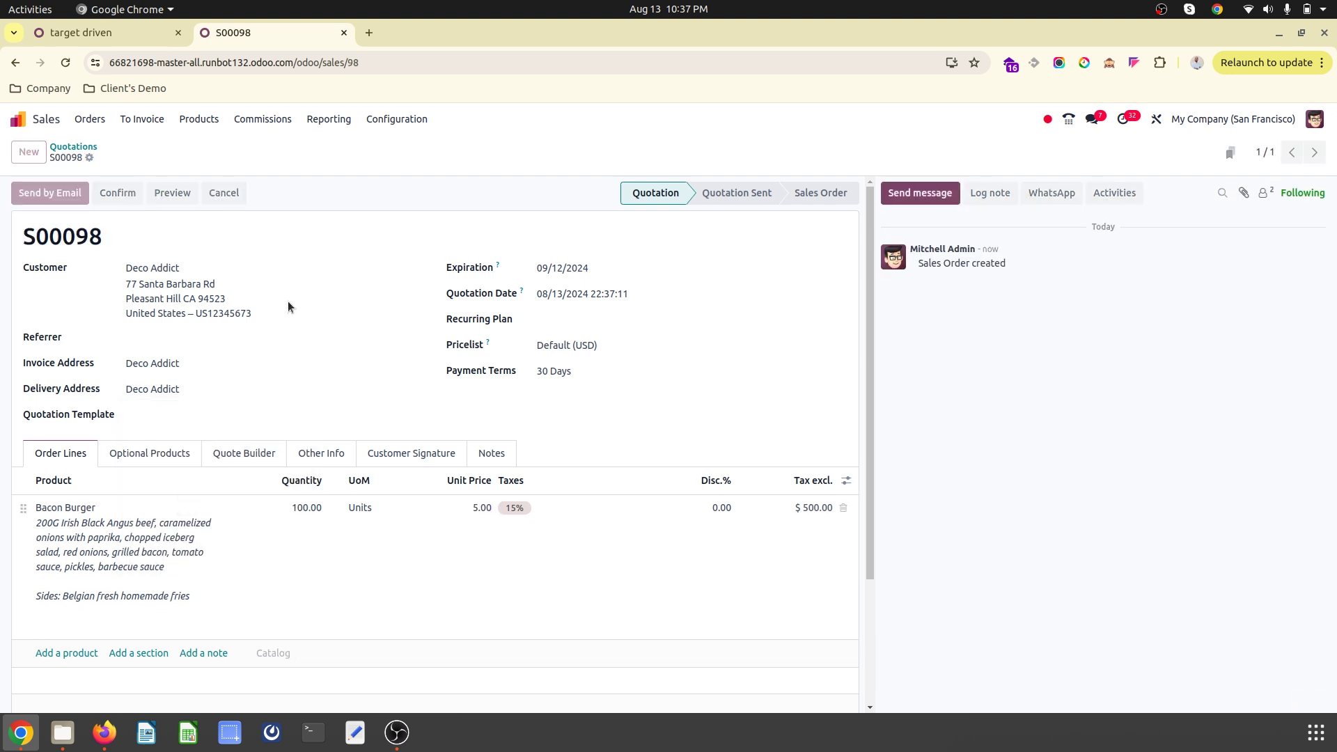
pyautogui.hotkey('alt', 'q')
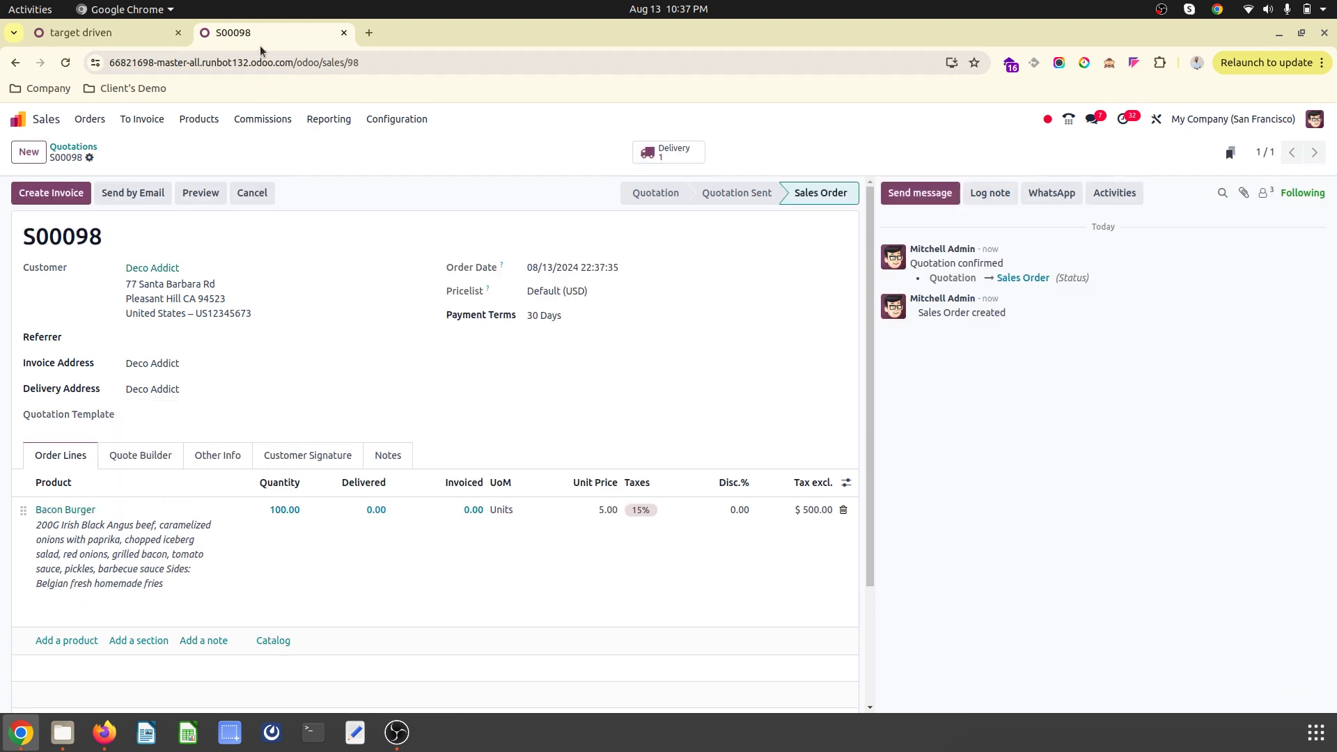
# - Compare the target driven plan's related commissions and monthly targets with the confirmed sales order's amounts
pyautogui.click(104, 33)
pyautogui.click(665, 152)
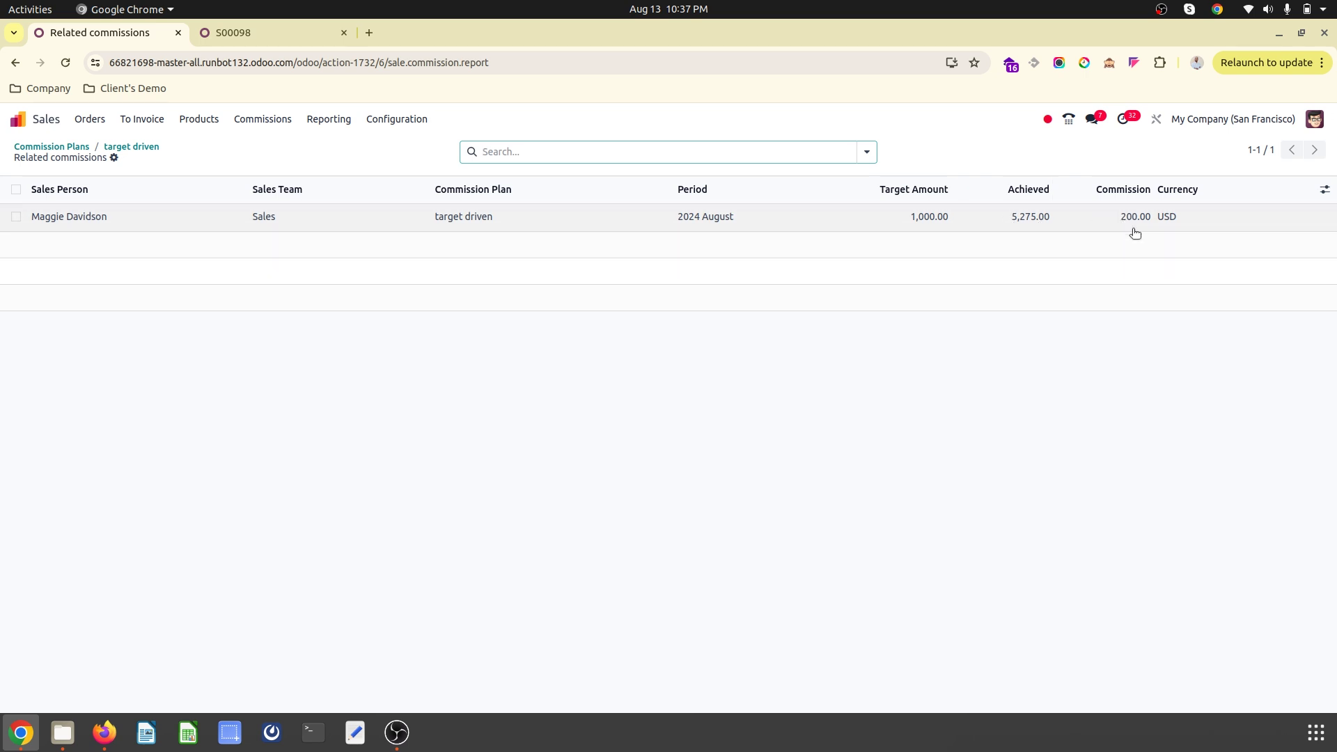
pyautogui.click(233, 32)
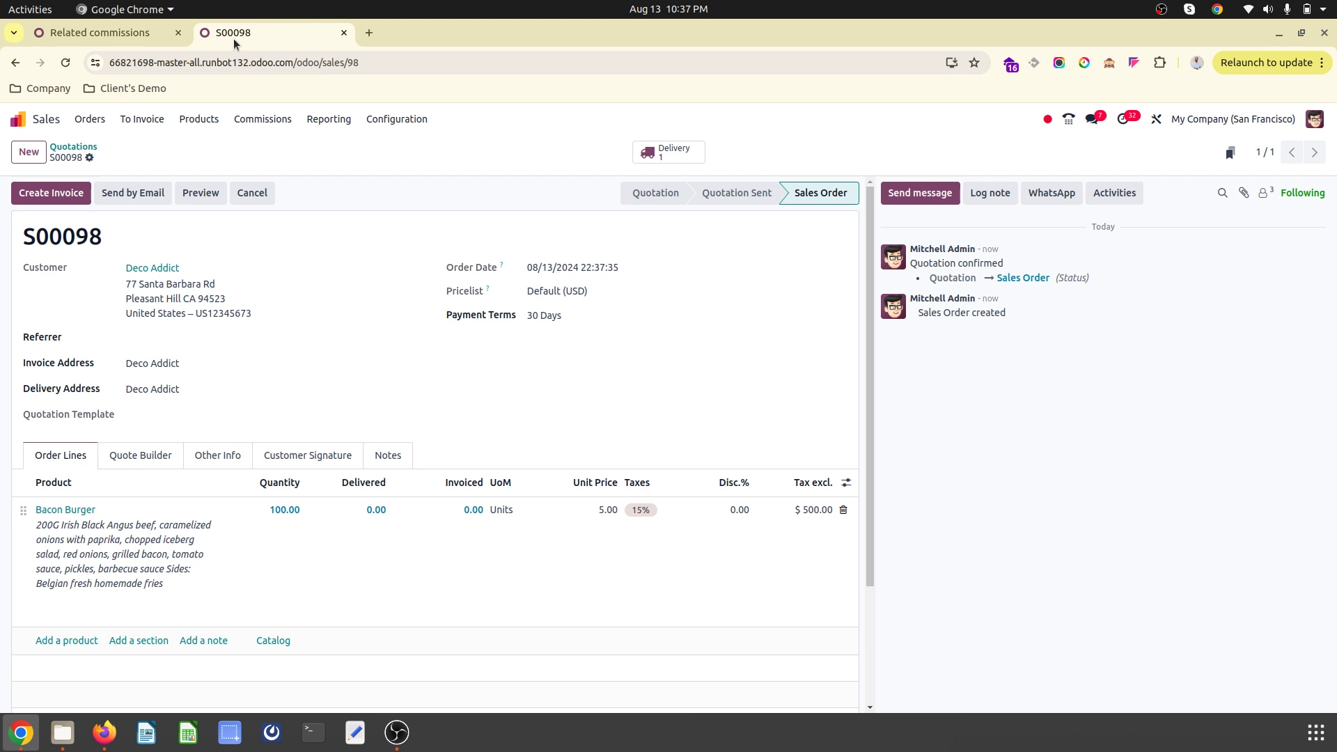
pyautogui.click(174, 40)
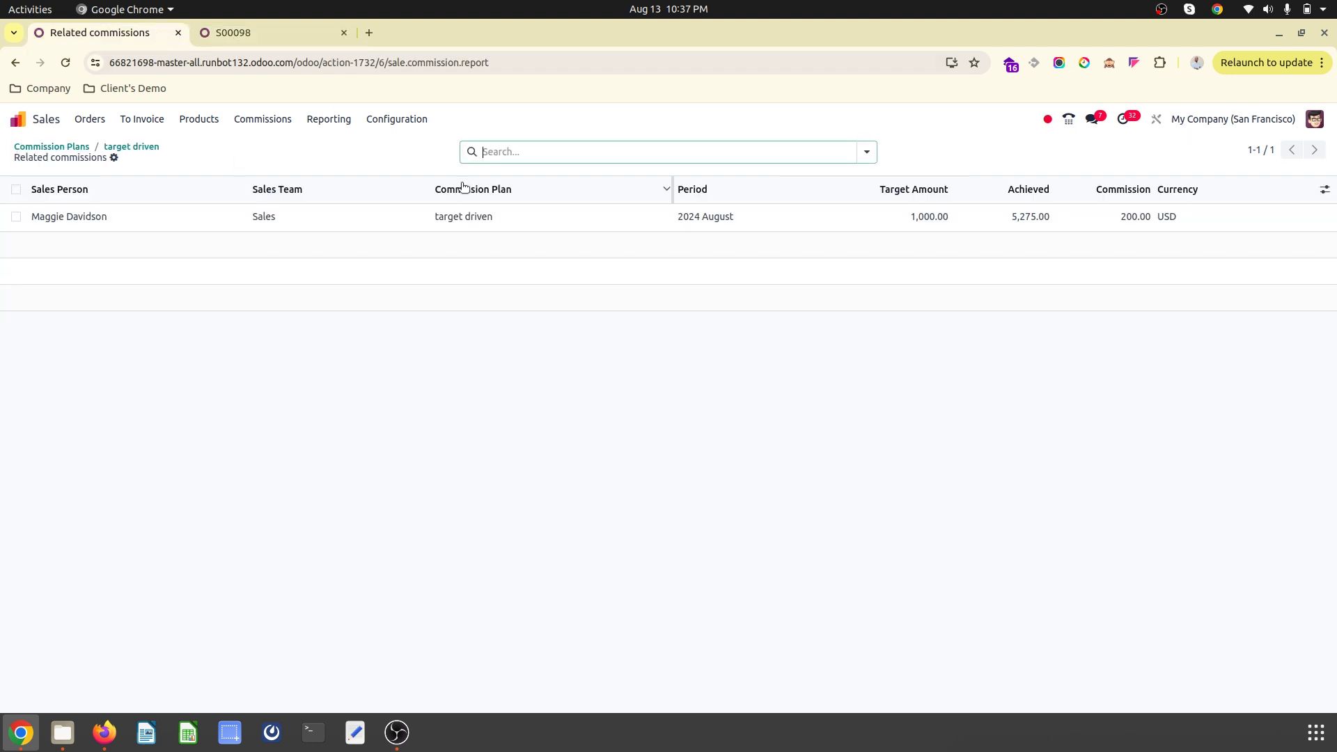
pyautogui.click(113, 149)
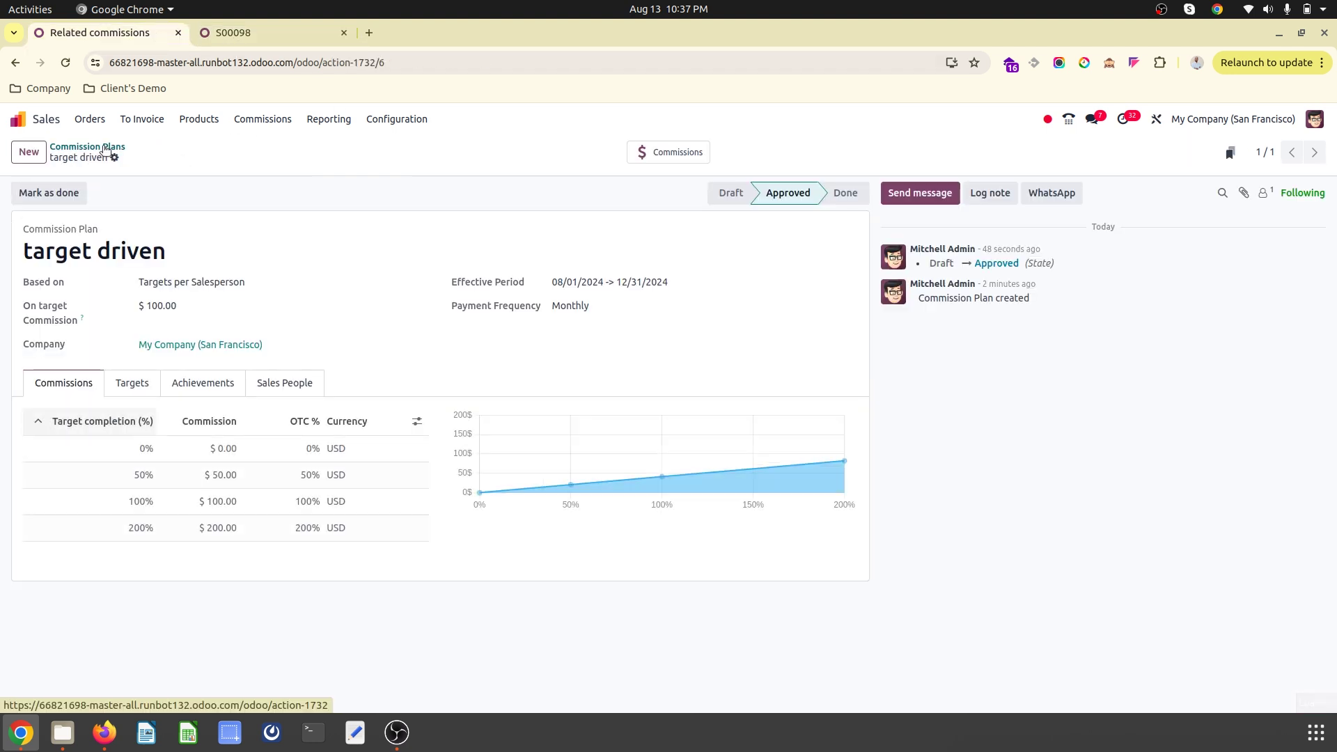
pyautogui.click(141, 384)
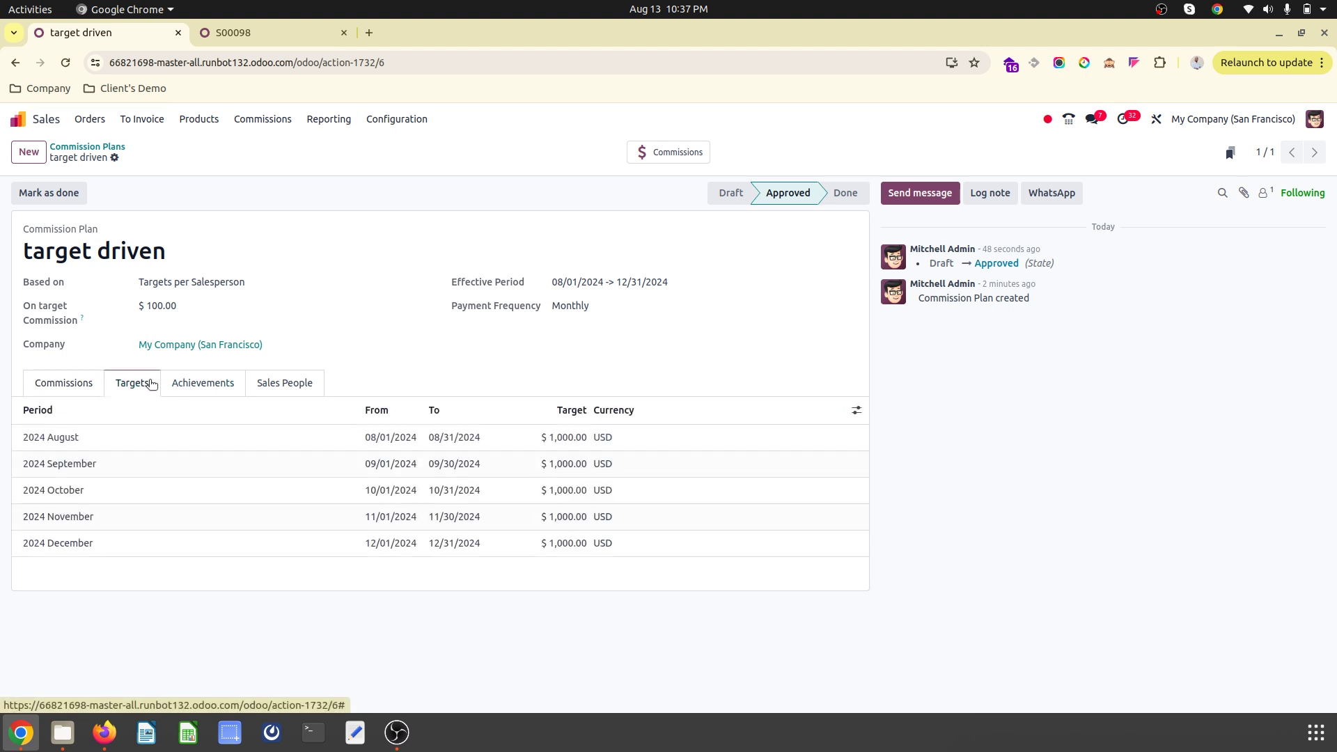
pyautogui.click(237, 34)
pyautogui.scroll(-3, 493, 397)
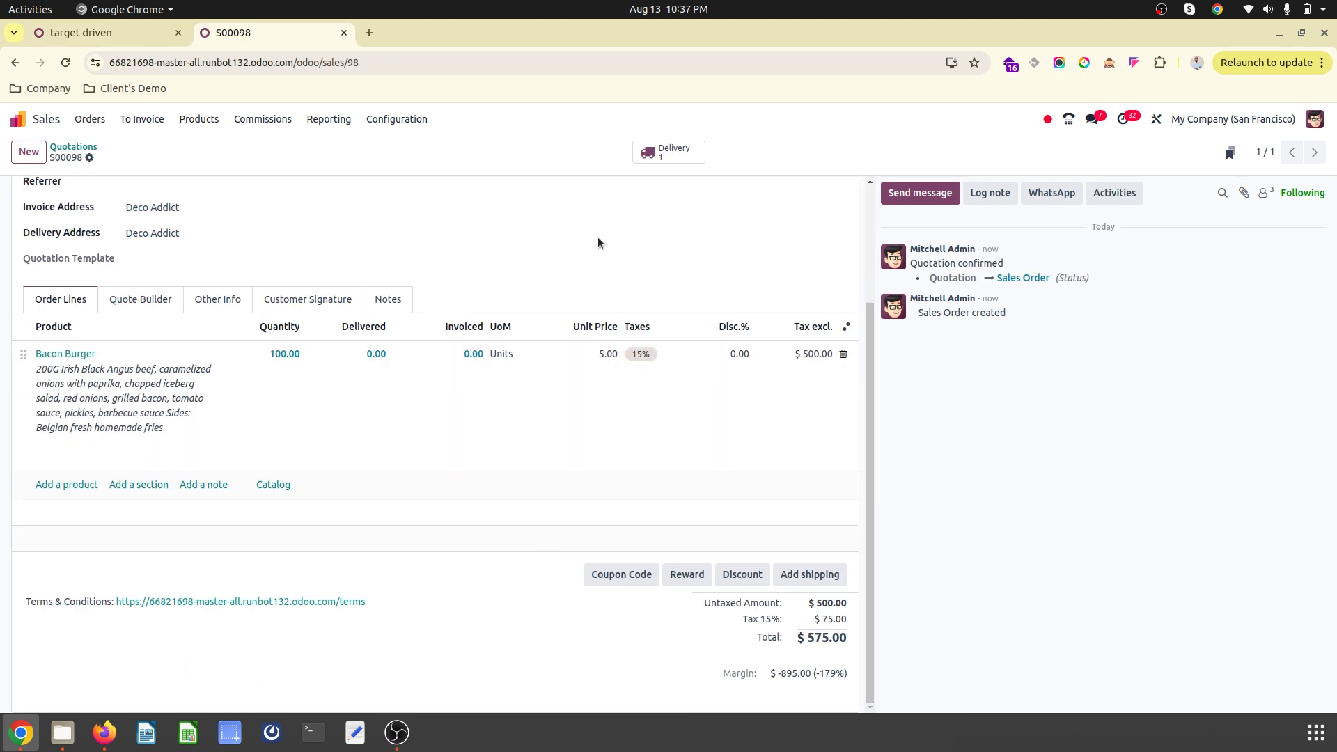
pyautogui.scroll(3, 598, 241)
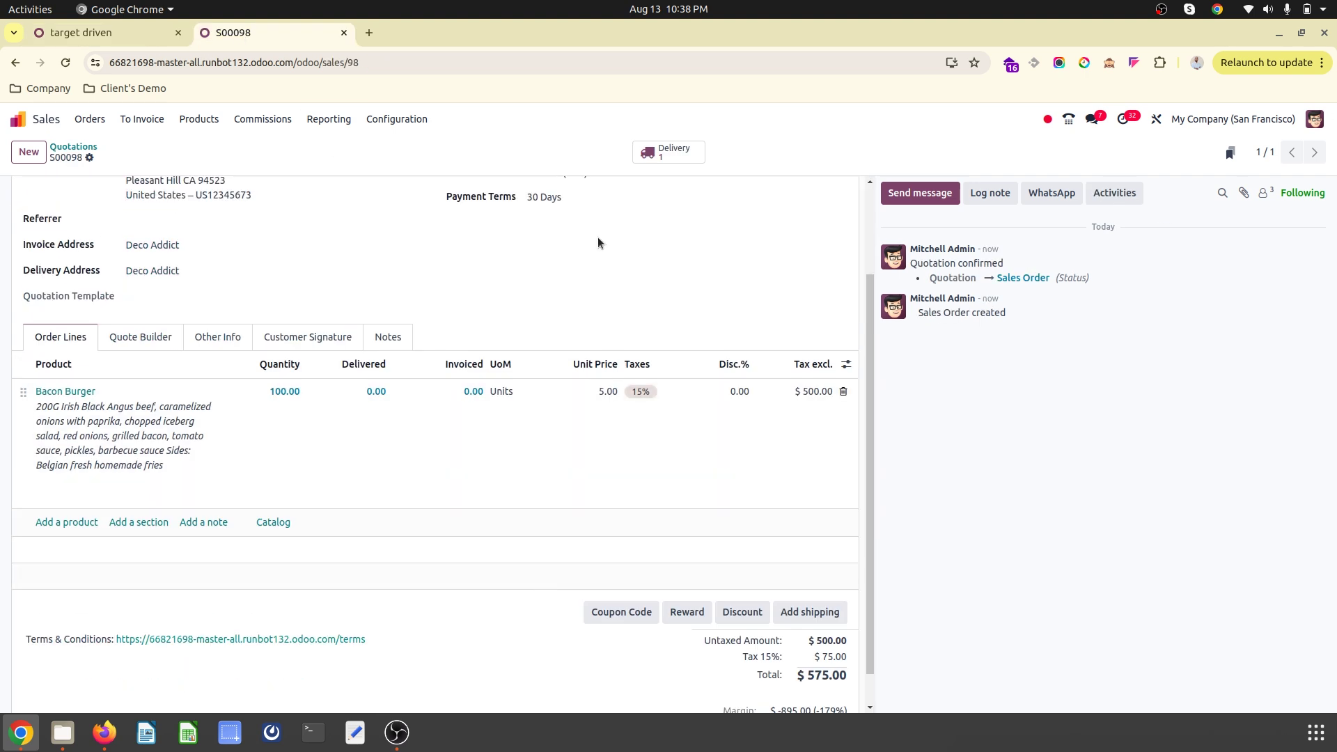
# - Review the salespeople and totals of all quotations, sorted by status and without the My Quotations filter
pyautogui.click(81, 146)
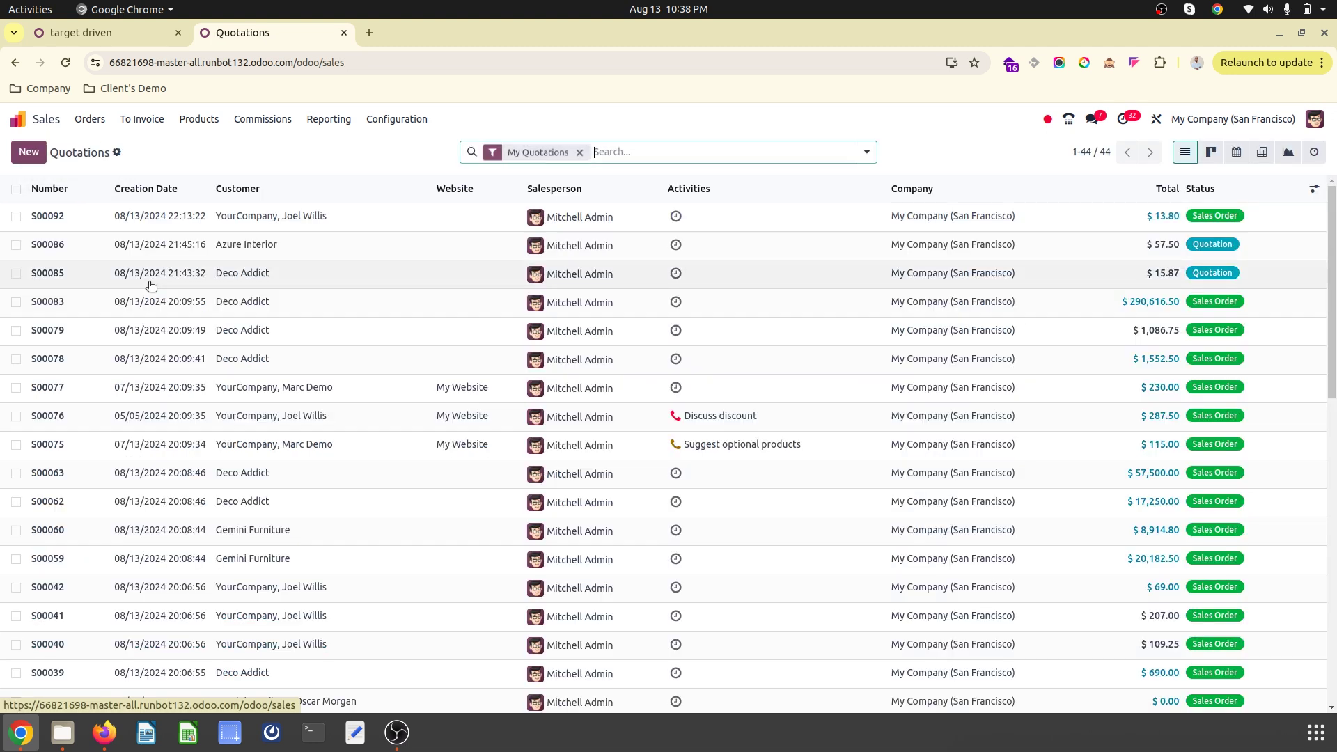
pyautogui.click(1294, 189)
pyautogui.click(1314, 189)
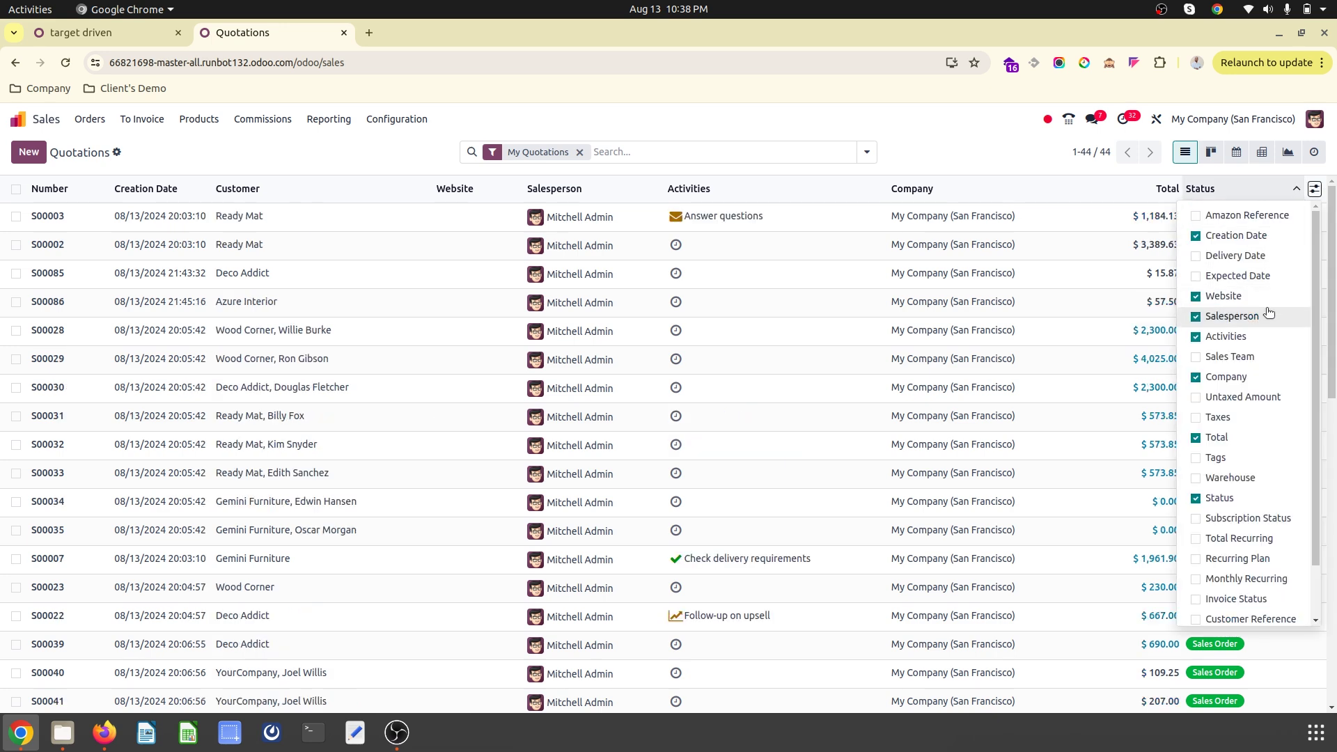
pyautogui.click(636, 144)
pyautogui.press('BackSpace')
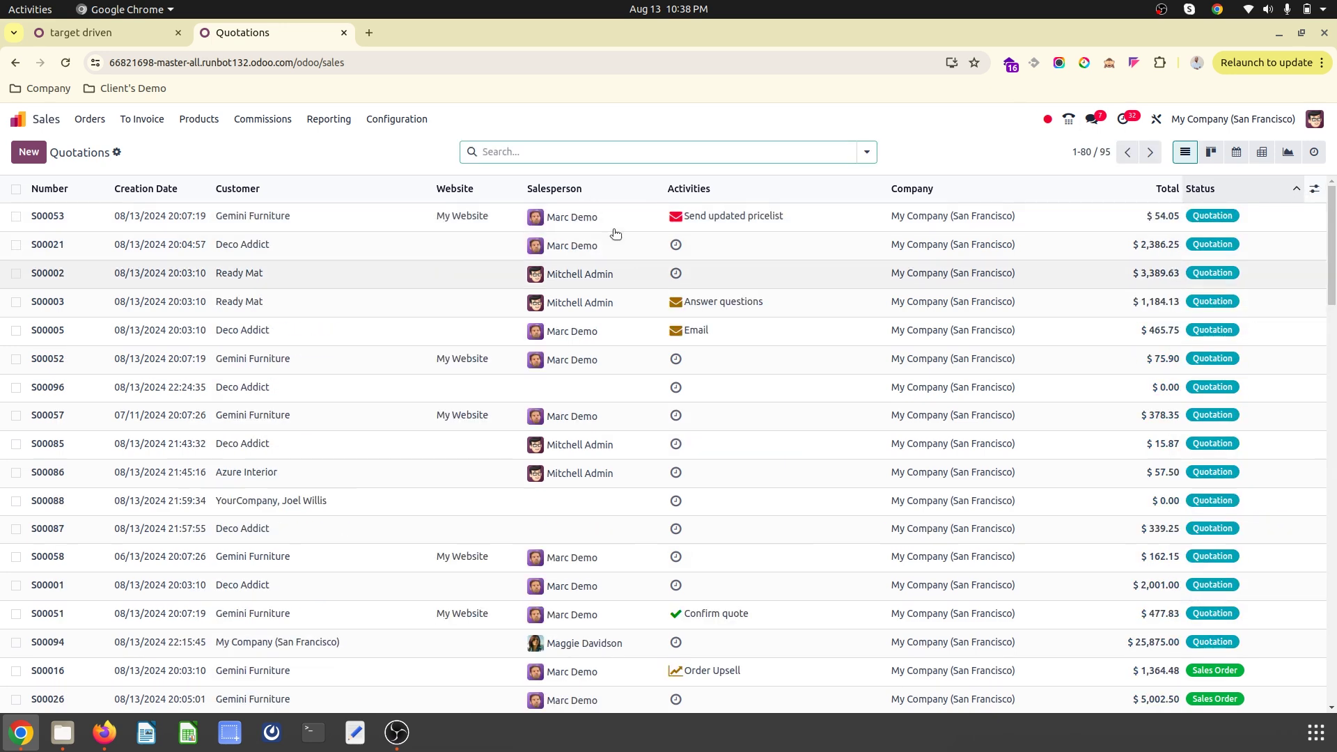
pyautogui.scroll(-12, 591, 446)
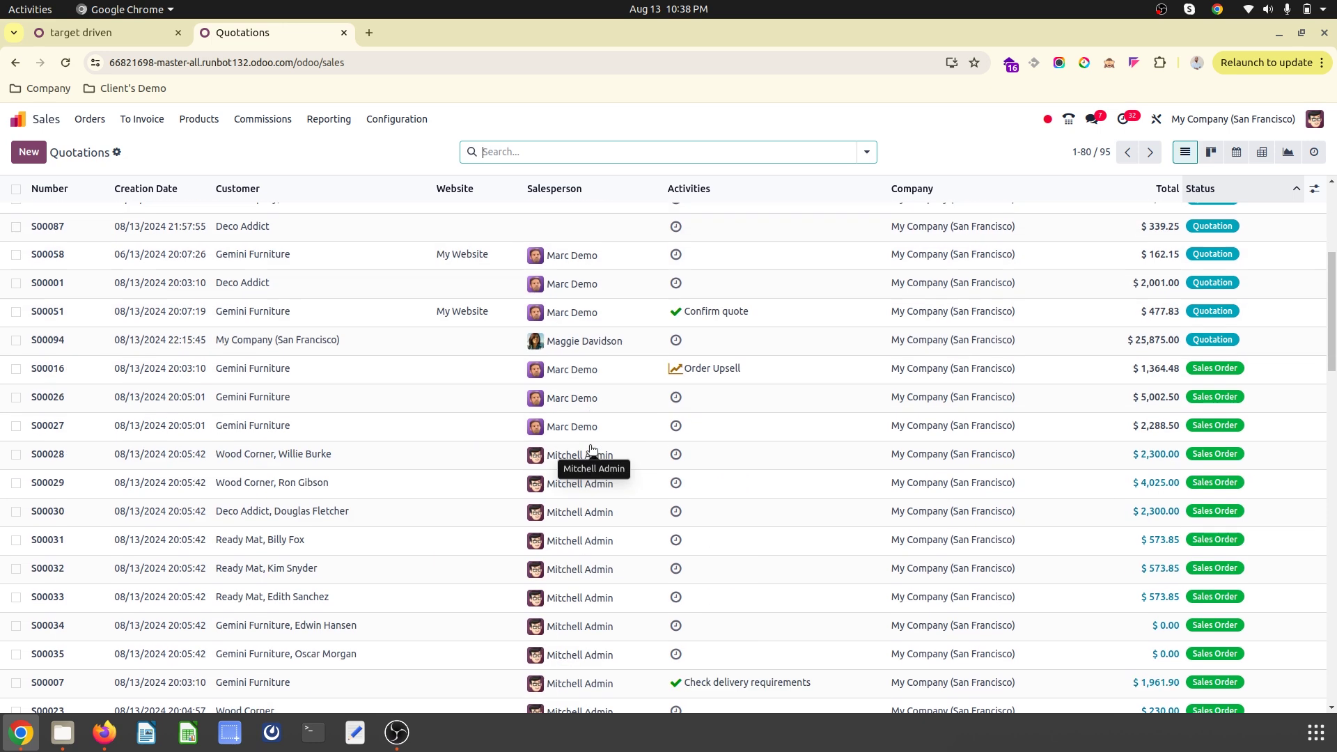
pyautogui.scroll(7, 592, 450)
pyautogui.scroll(5, 591, 450)
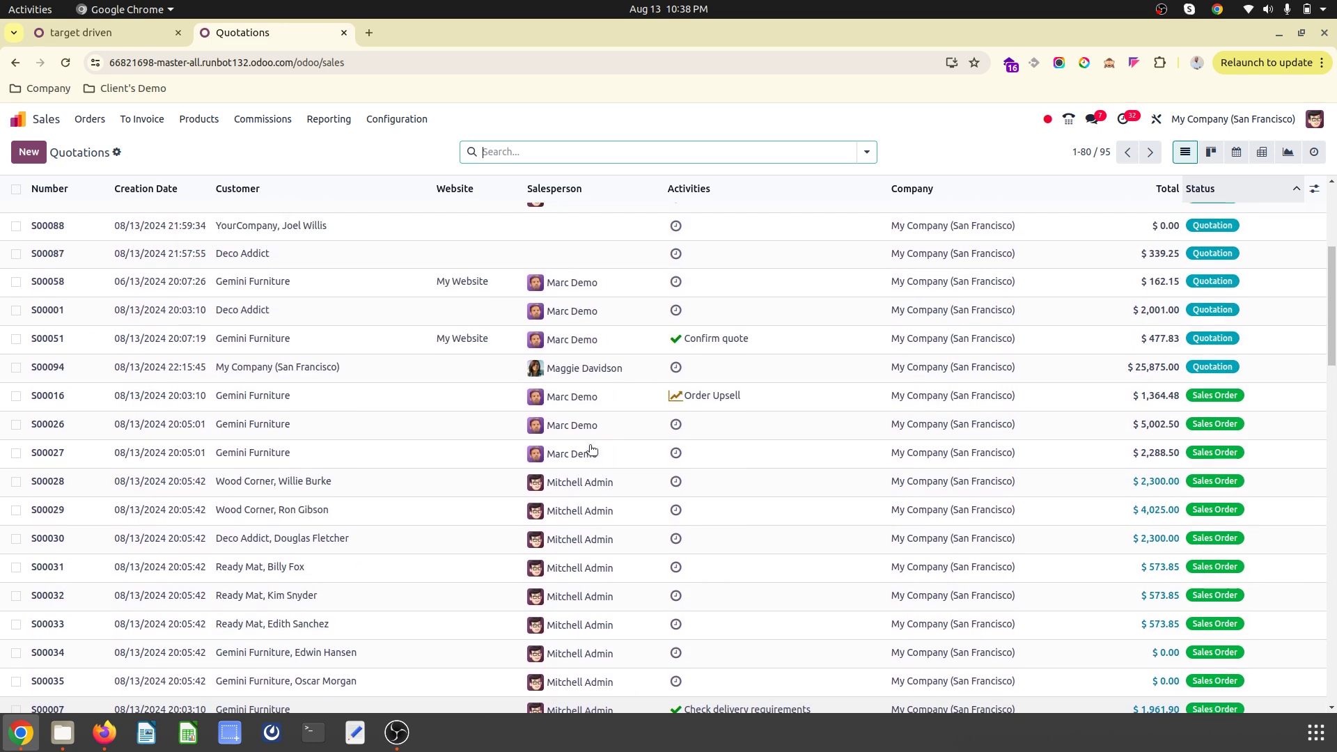
pyautogui.scroll(-15, 619, 398)
pyautogui.scroll(20, 625, 442)
# - Check the target driven plan's related commissions and return to the list of commission plans
pyautogui.click(136, 28)
pyautogui.click(676, 161)
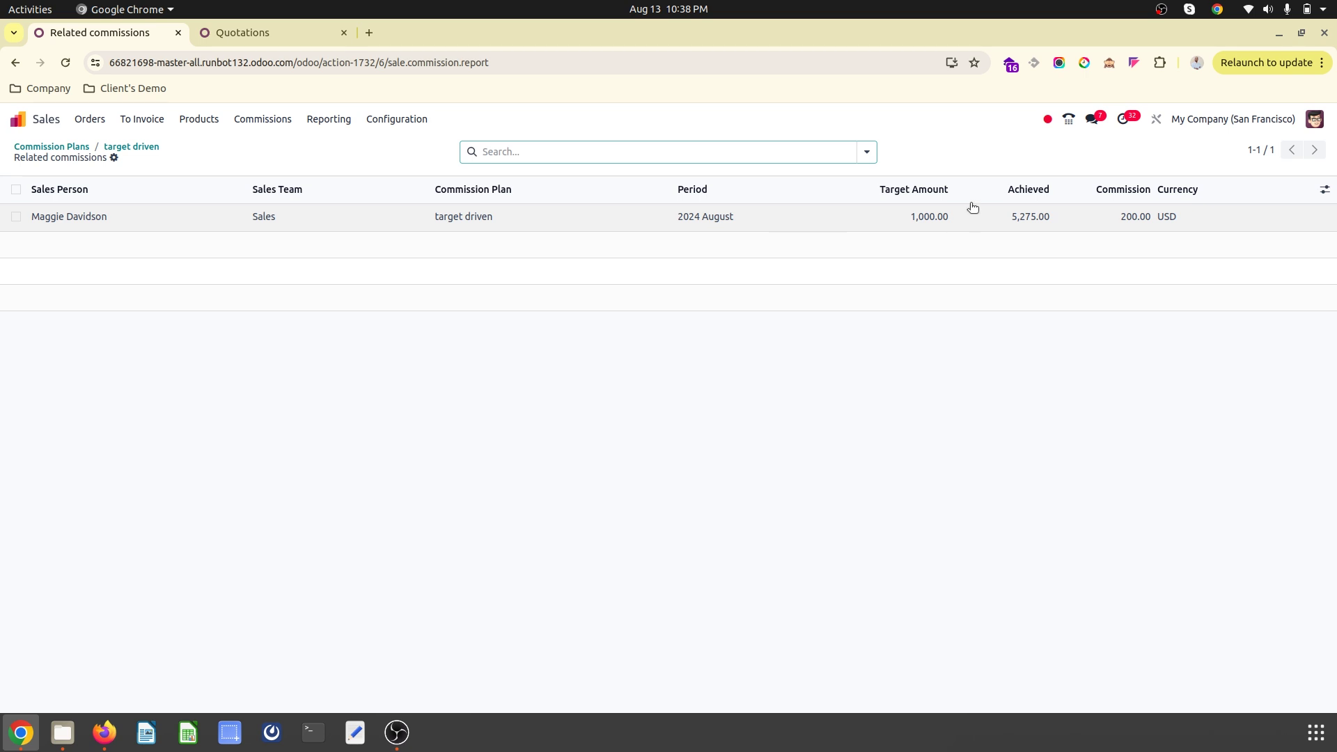
pyautogui.click(60, 146)
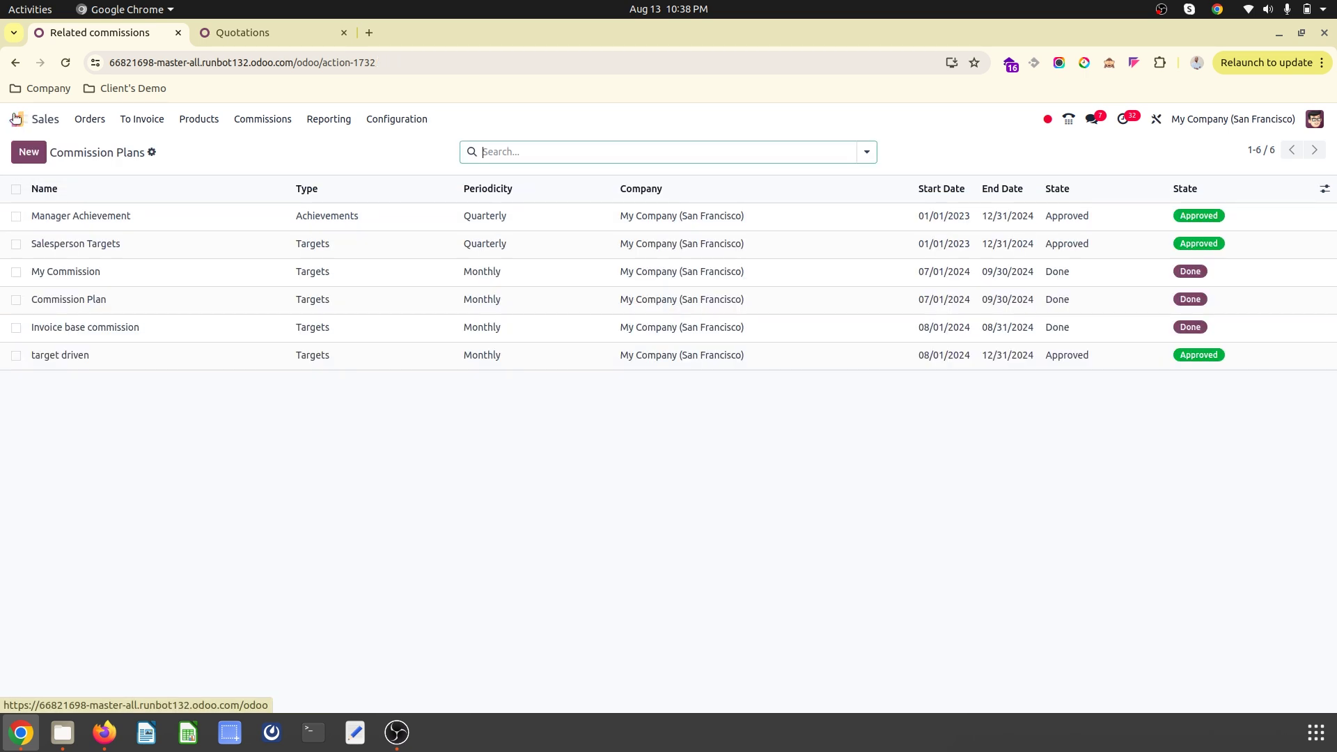
# - Create a new user named sales1 in the Settings app and fill in the user's email address
pyautogui.click(15, 119)
pyautogui.write('set')
pyautogui.press('Return')
pyautogui.click(31, 154)
pyautogui.write('S')
pyautogui.click(114, 298)
pyautogui.write('sales1@sales1.com')
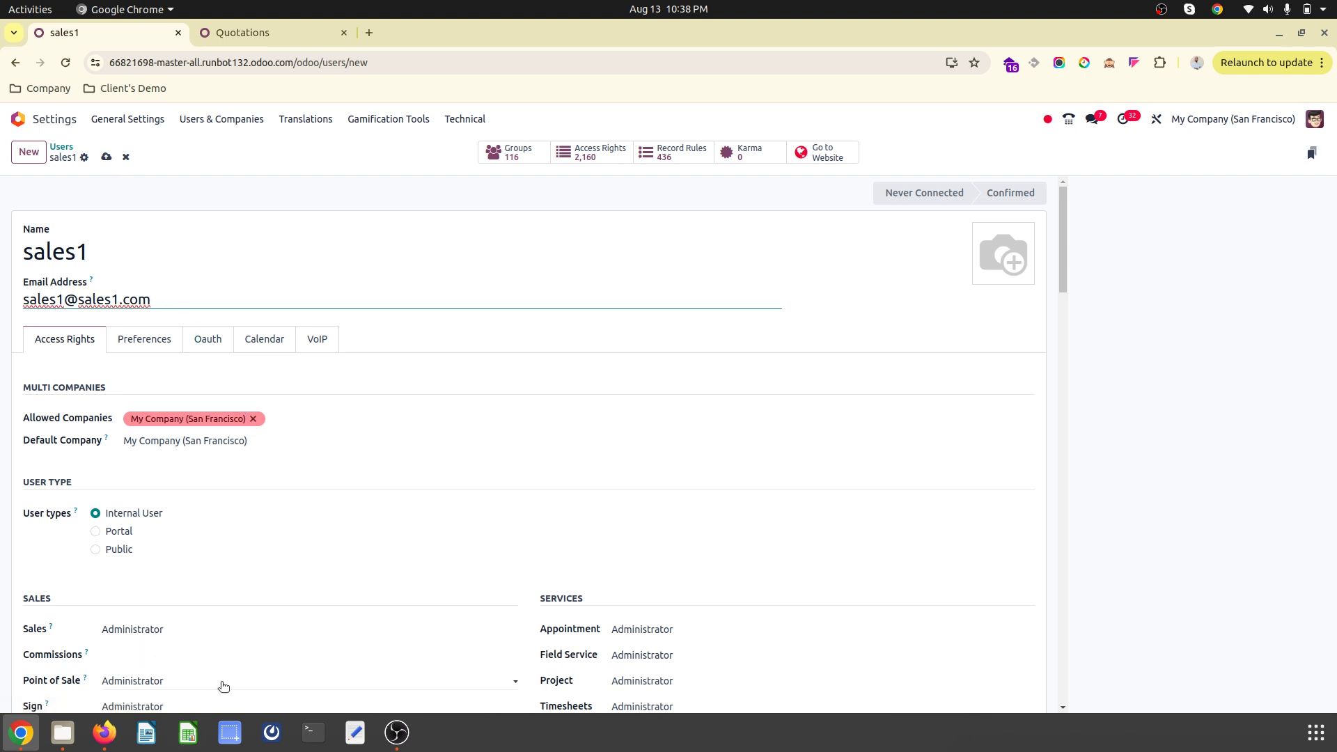
# - Check the new user's Commissions access right, leave it blank, and save the user
pyautogui.click(235, 660)
pyautogui.click(236, 659)
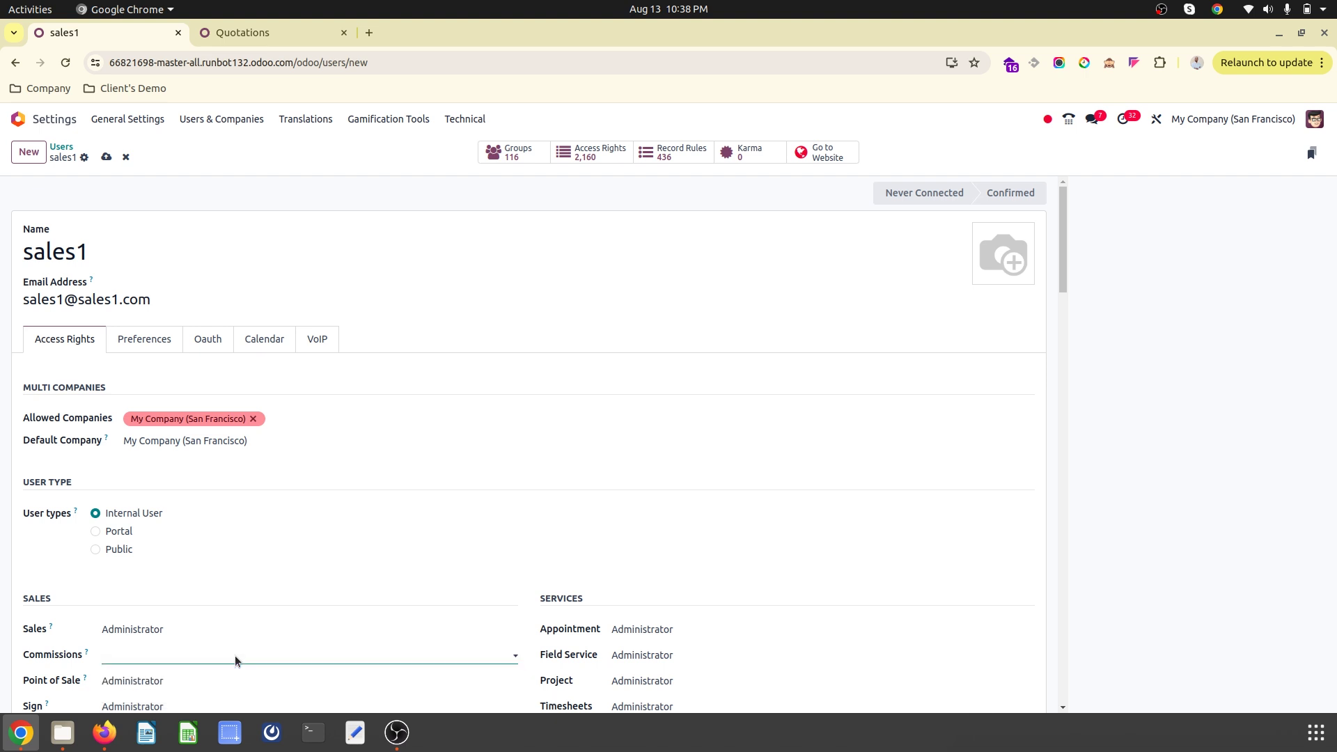
pyautogui.click(104, 156)
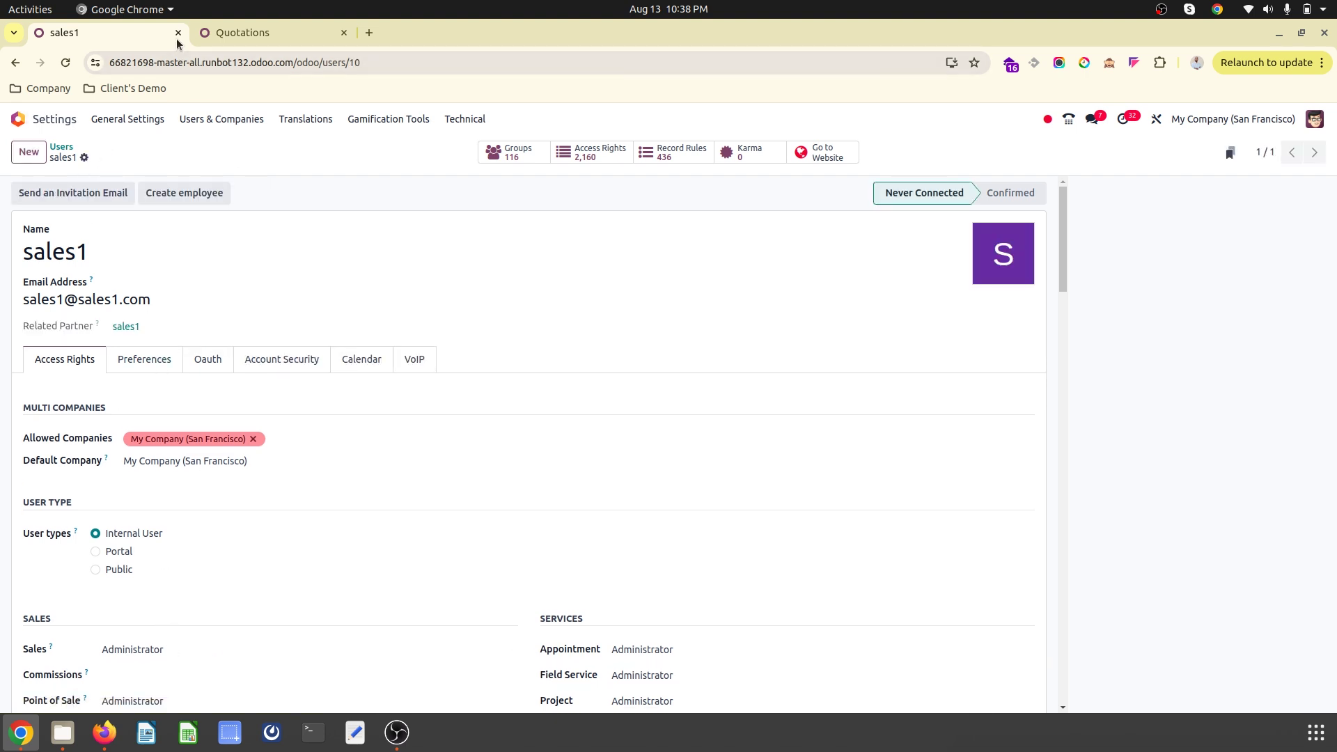
pyautogui.click(240, 32)
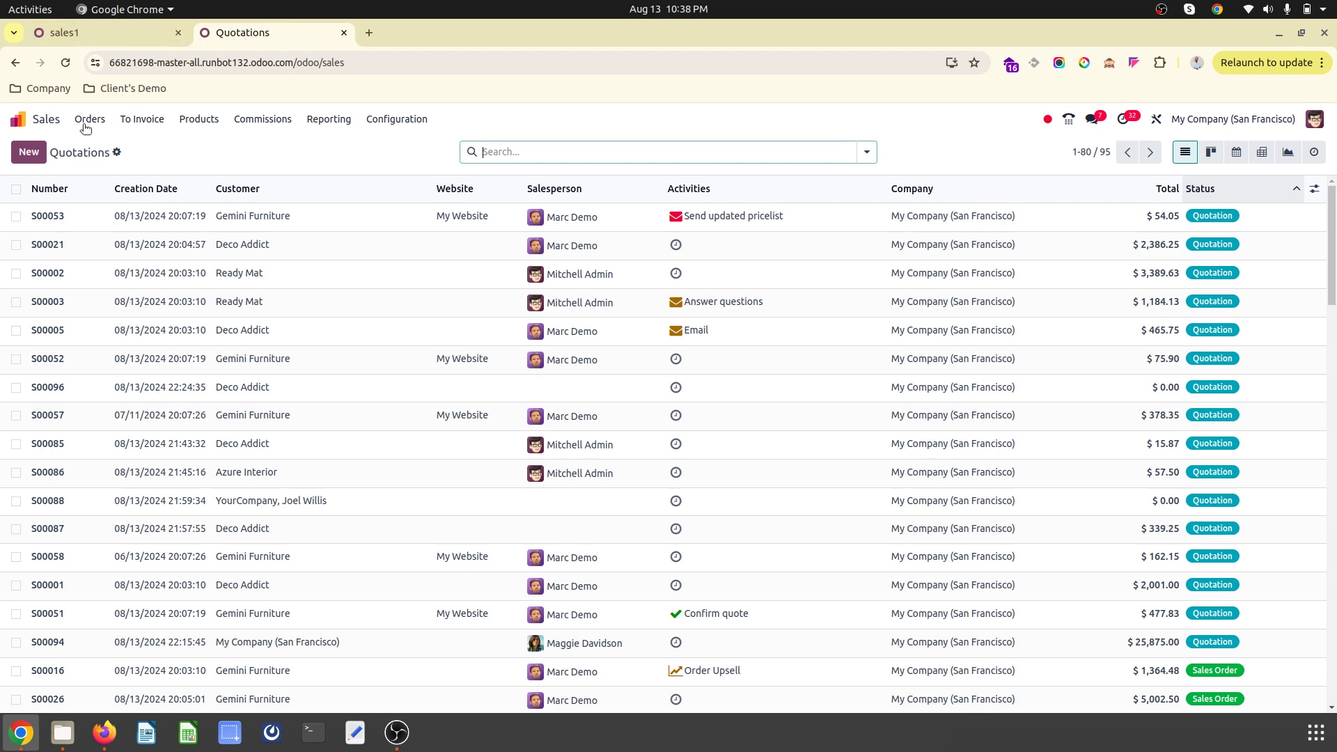
pyautogui.click(122, 34)
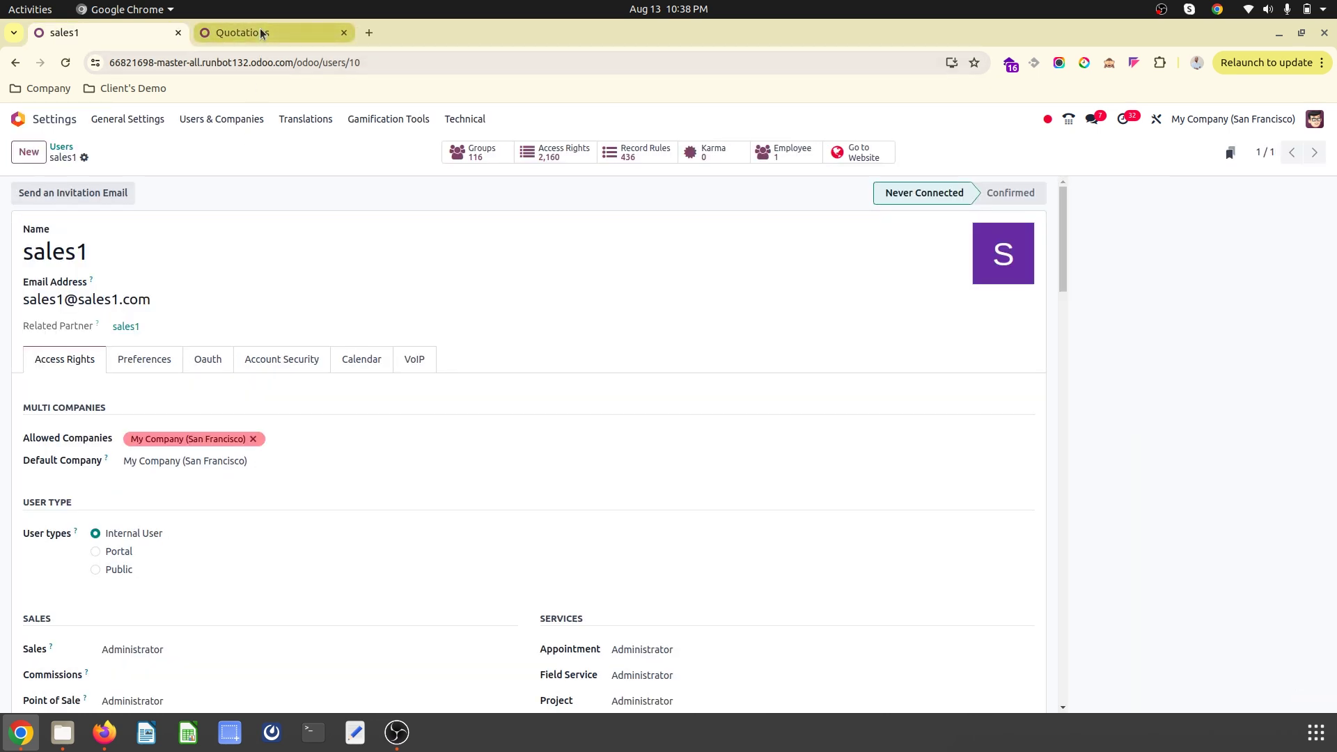
pyautogui.click(259, 32)
pyautogui.click(28, 149)
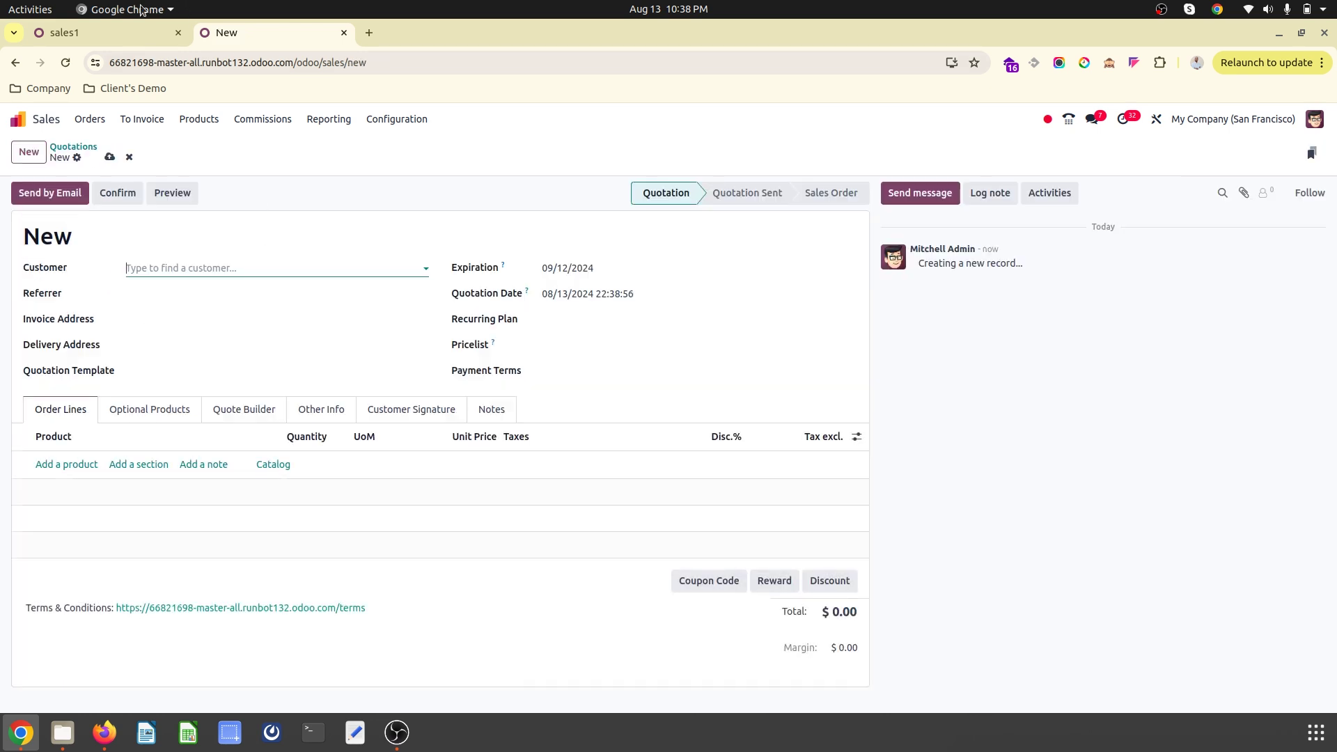
pyautogui.click(123, 35)
pyautogui.click(307, 121)
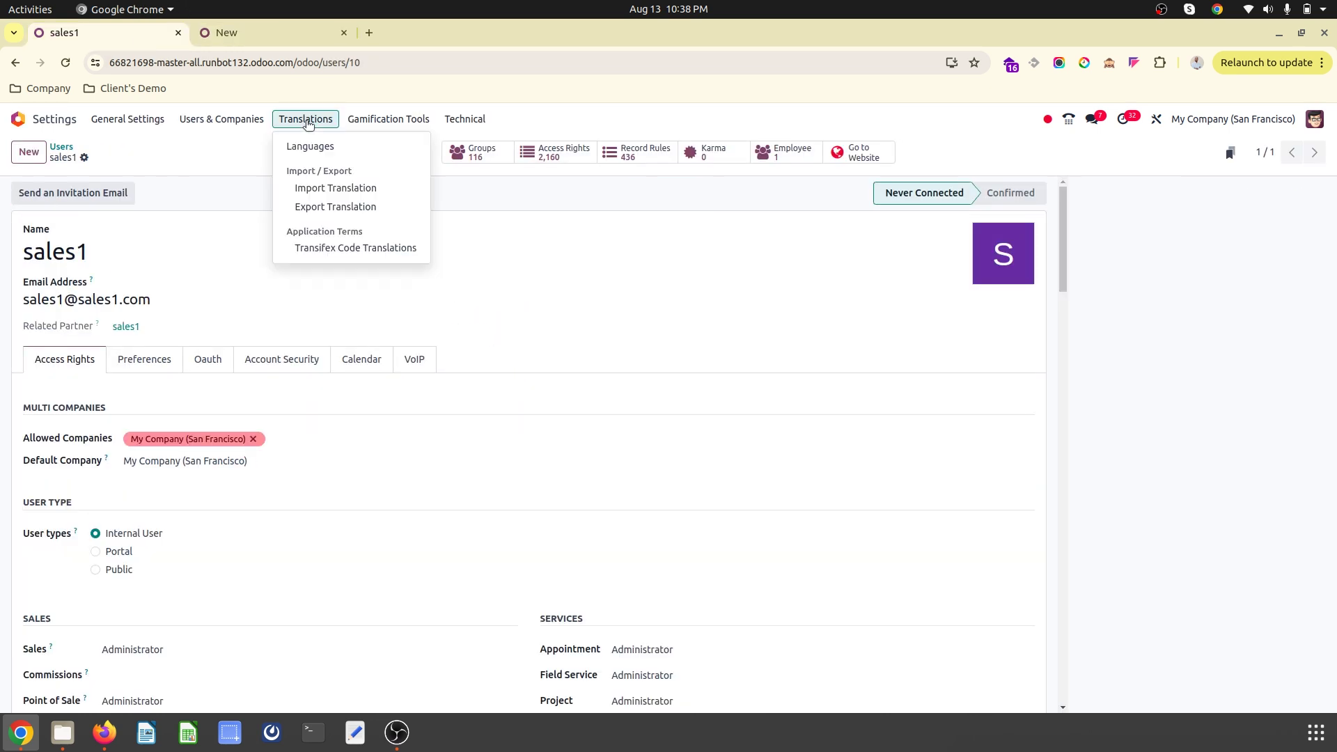
pyautogui.click(209, 33)
# - Add sales1 as a salesperson on the target driven commission plan and save the plan
pyautogui.click(263, 120)
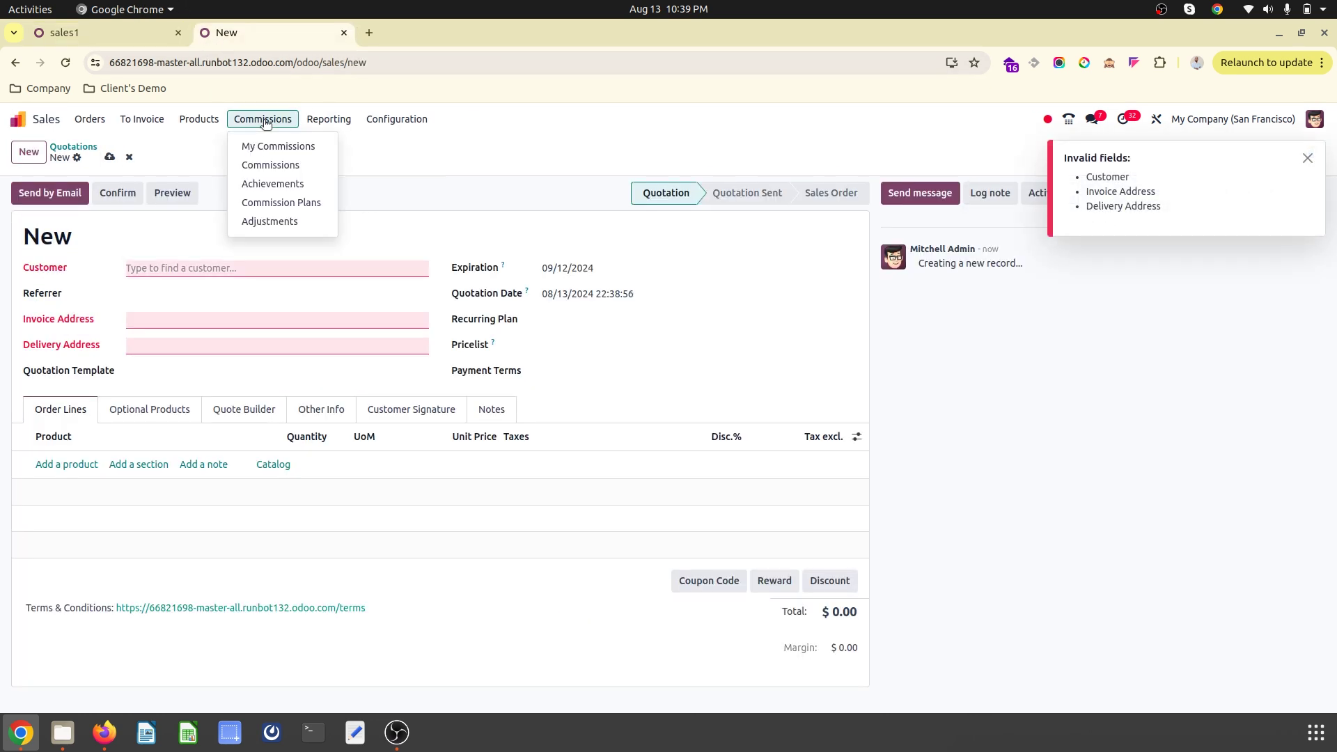
pyautogui.click(289, 203)
pyautogui.click(141, 355)
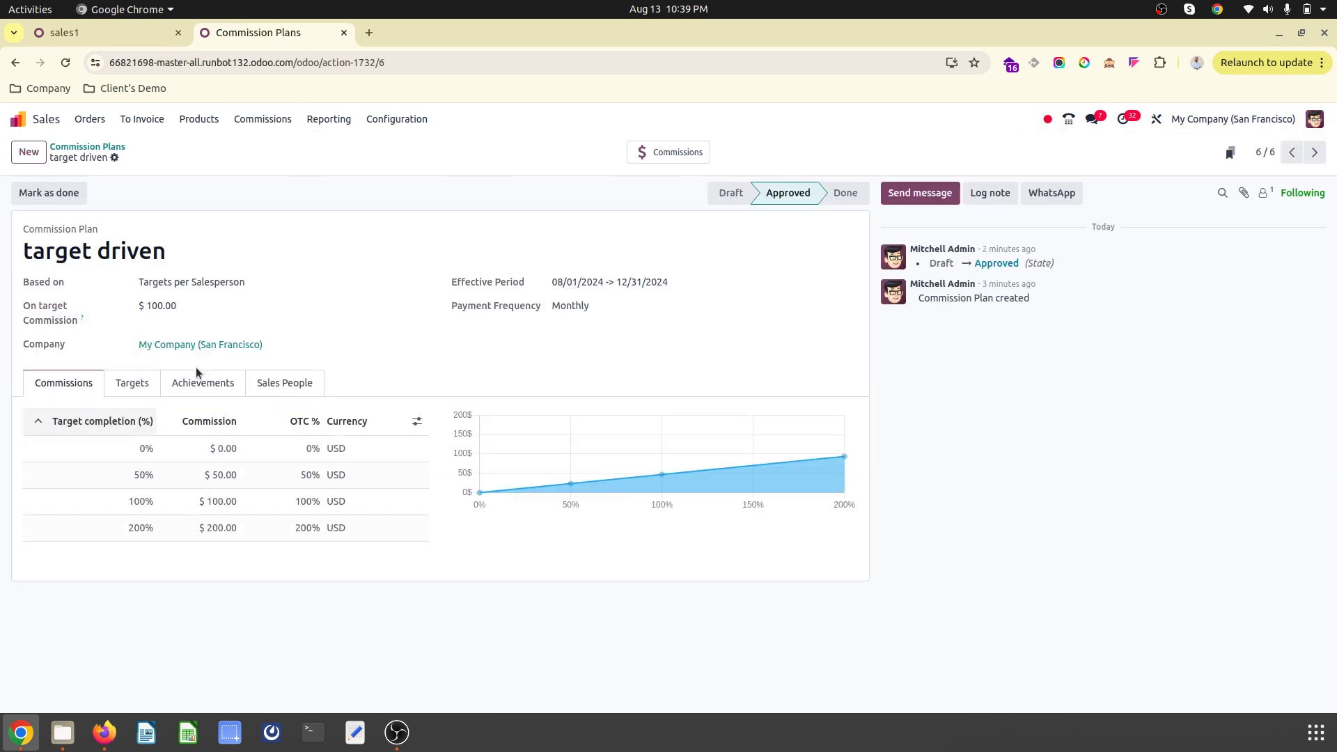
pyautogui.click(268, 384)
pyautogui.click(84, 496)
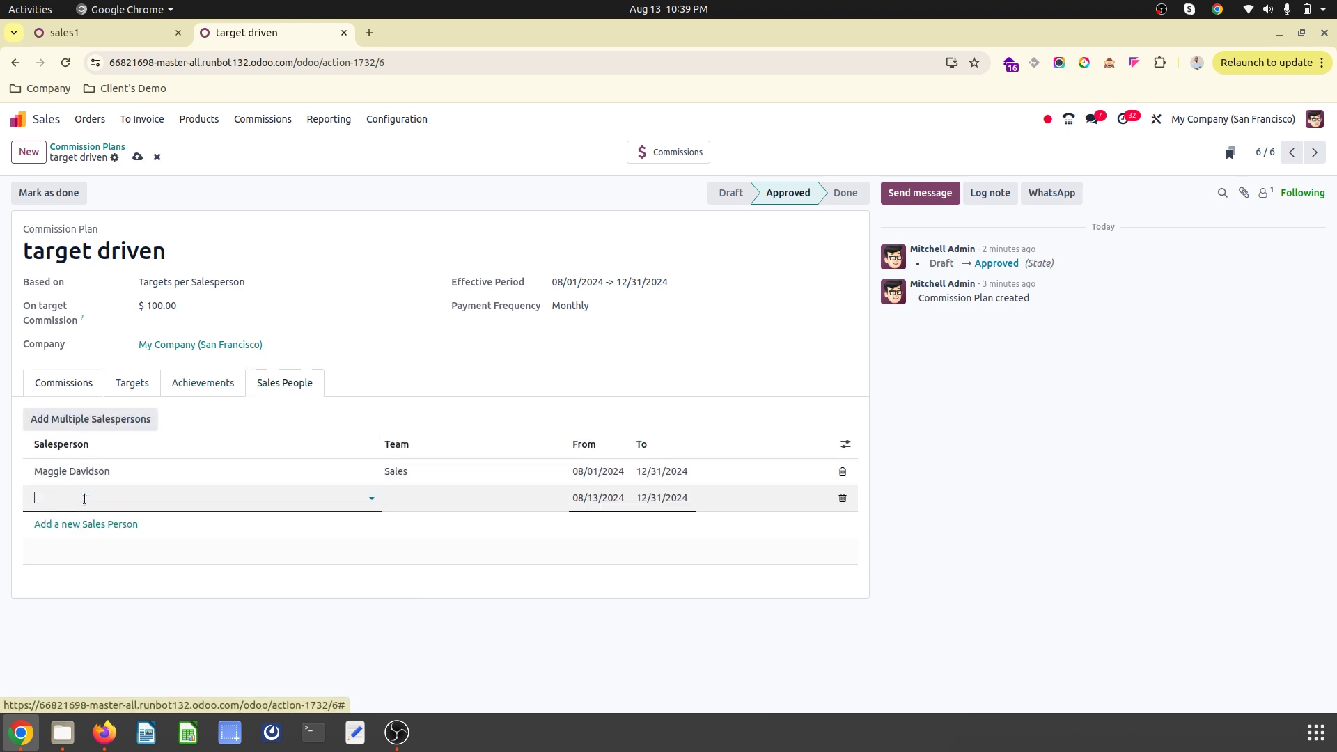
pyautogui.click(91, 596)
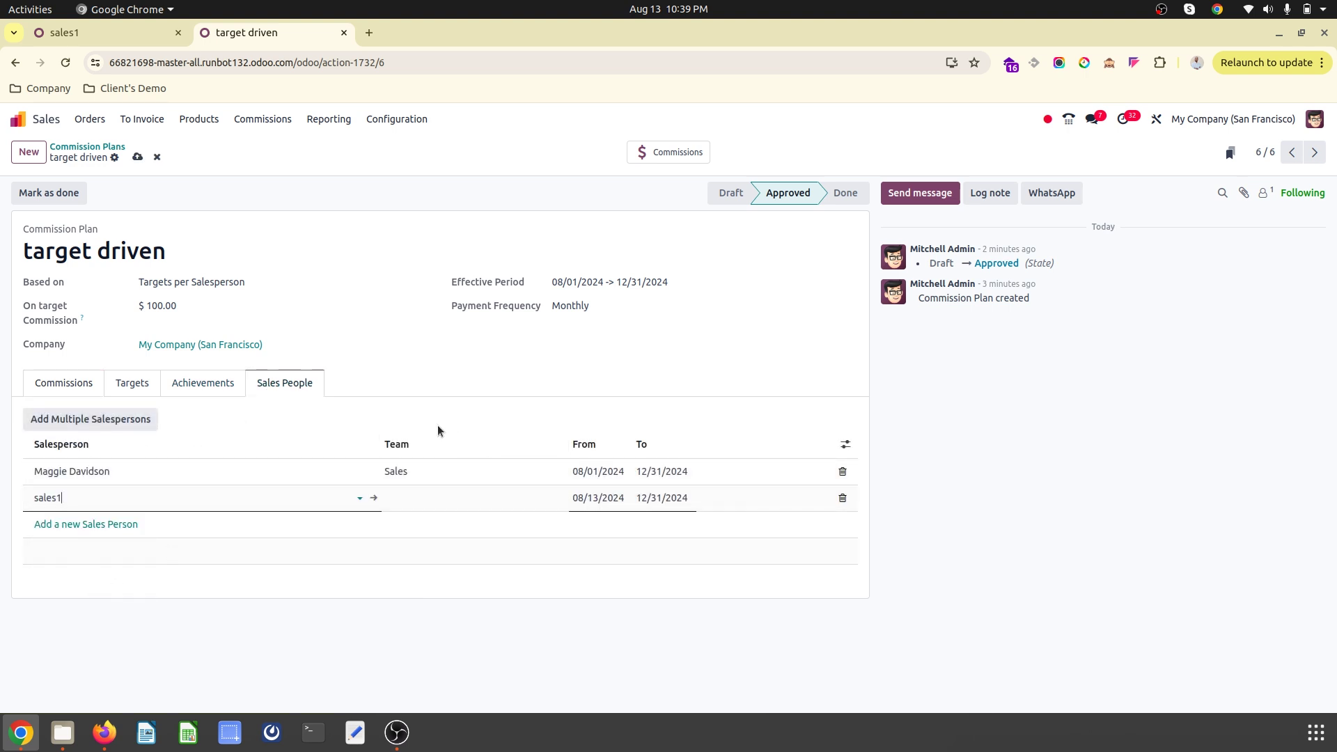
pyautogui.click(138, 157)
# - Open the Sales app in place of the user record and create a new quotation for the YourCompany contact
pyautogui.click(126, 34)
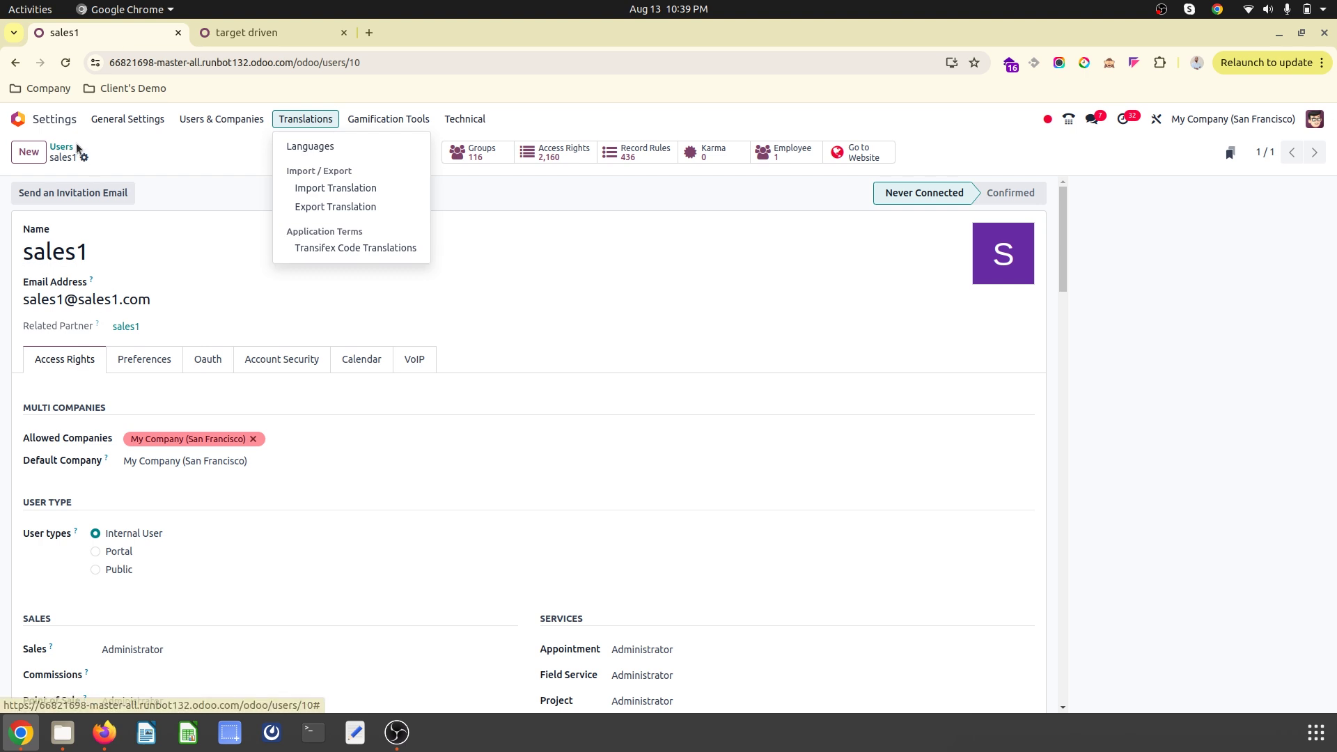
pyautogui.click(48, 119)
pyautogui.write('s')
pyautogui.press('Return')
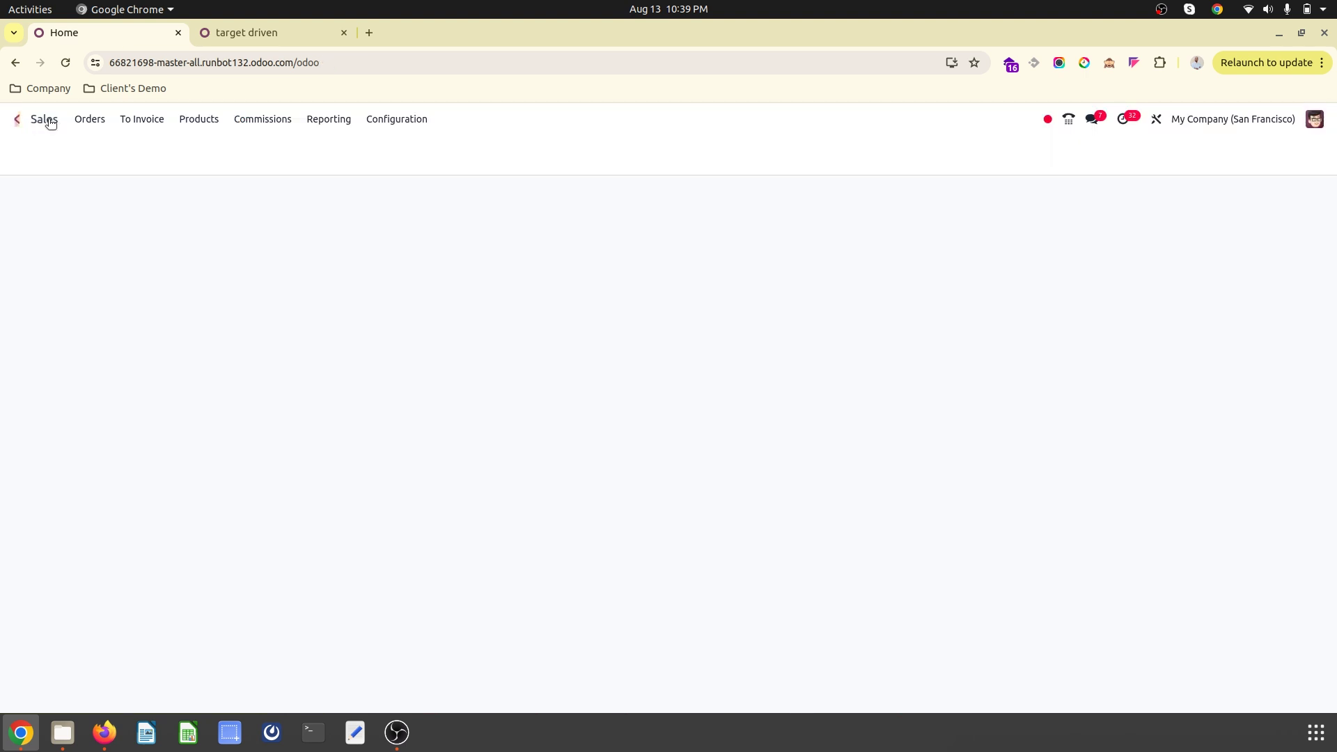
pyautogui.click(30, 153)
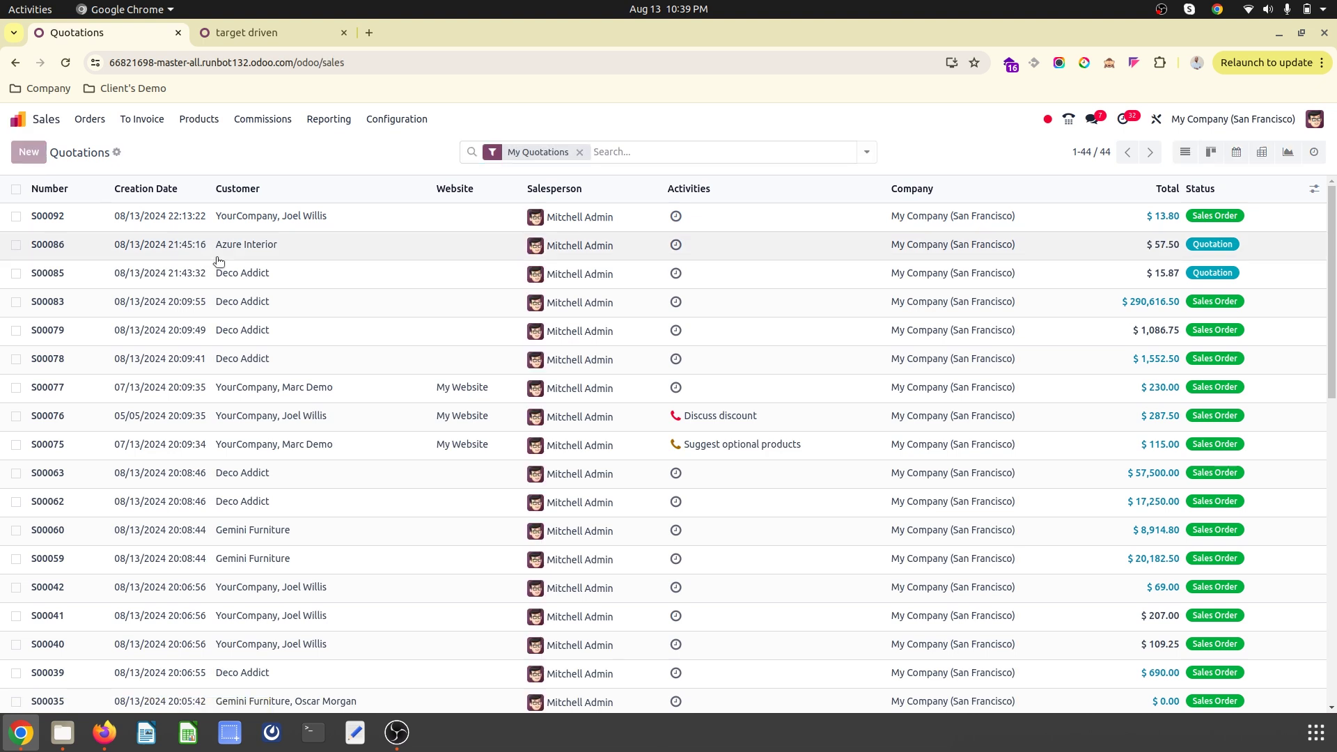
pyautogui.click(196, 272)
pyautogui.click(195, 291)
# - Set the quotation's salesperson to sales1
pyautogui.click(321, 453)
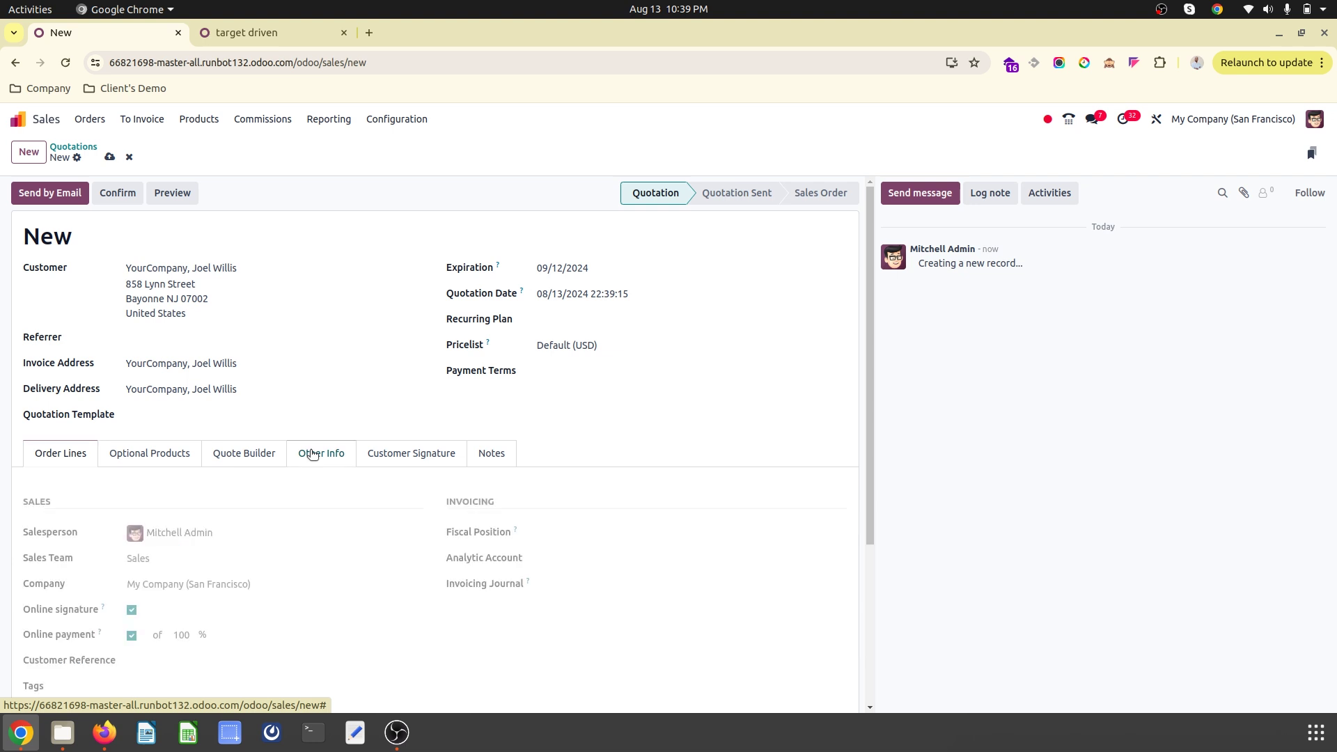
pyautogui.click(229, 526)
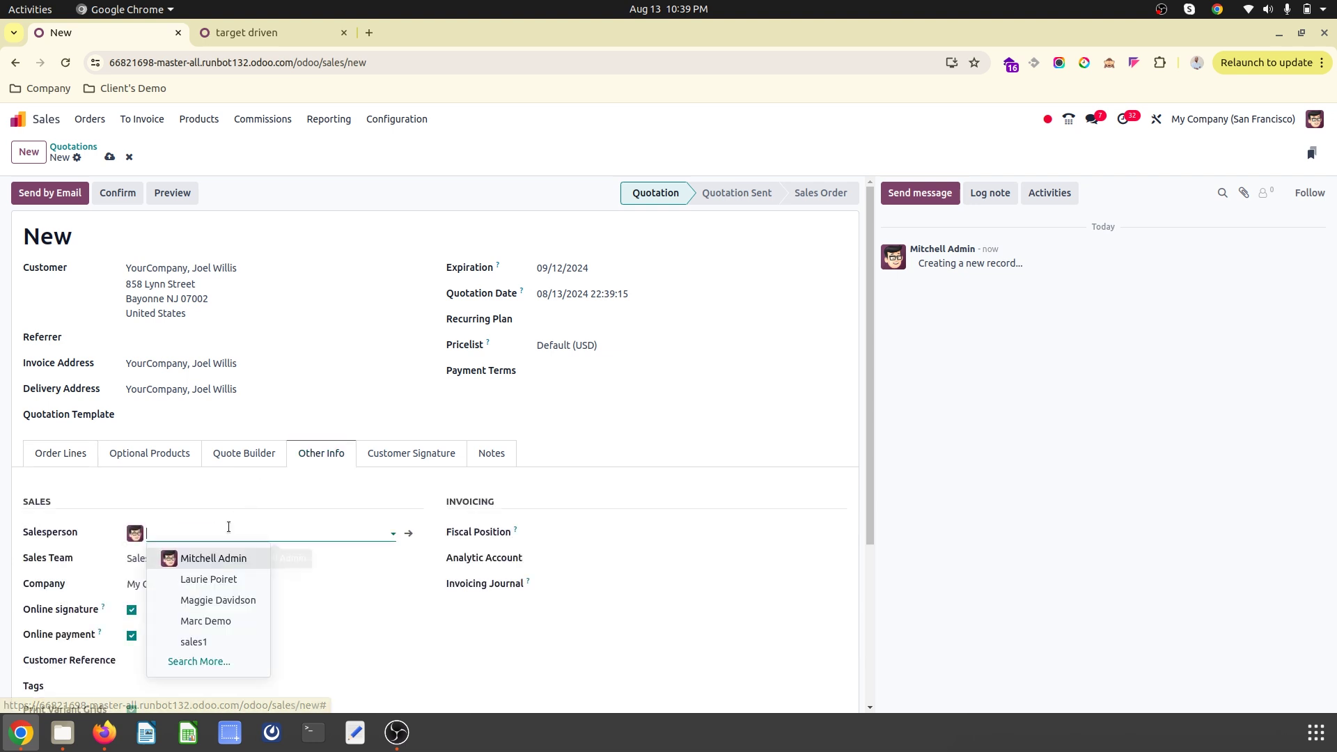
pyautogui.click(216, 640)
# - Add one Acoustic Bloc Screens (copy) in Wood to the quotation, save it and confirm it as a sales order
pyautogui.click(63, 455)
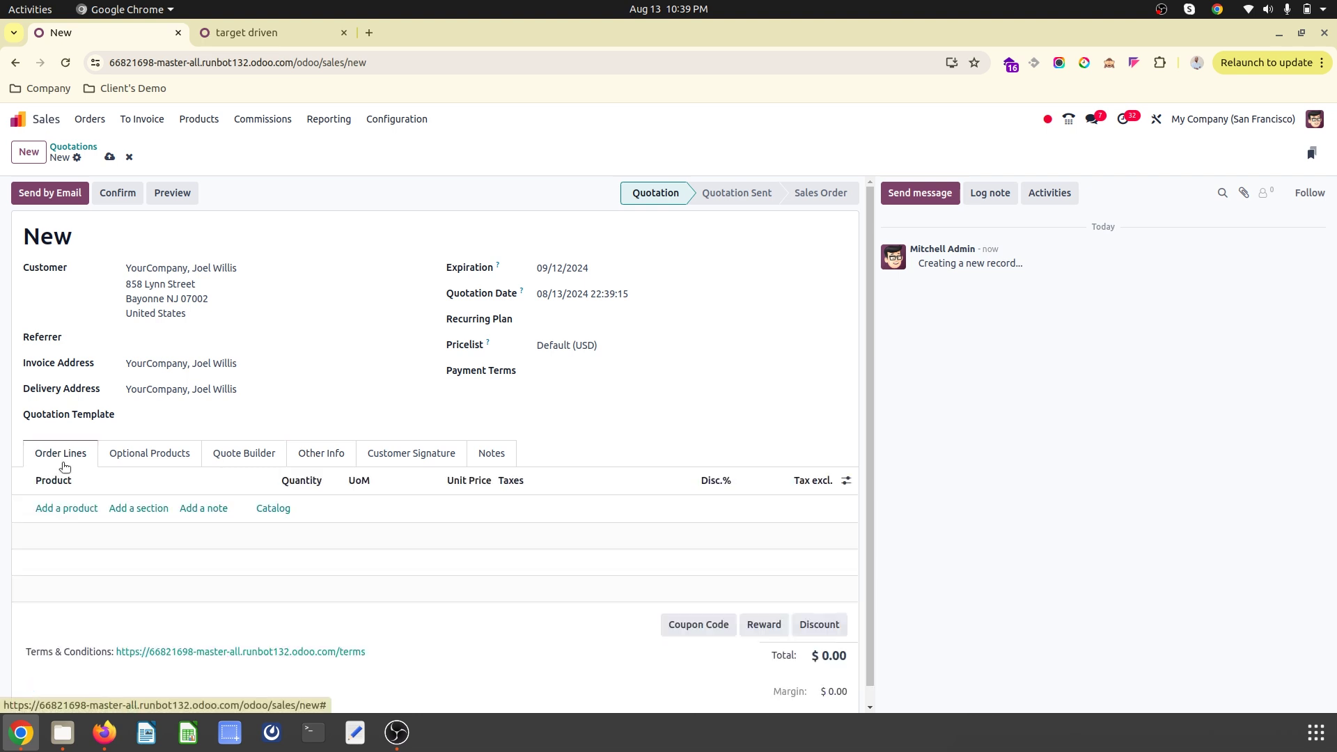
pyautogui.click(65, 507)
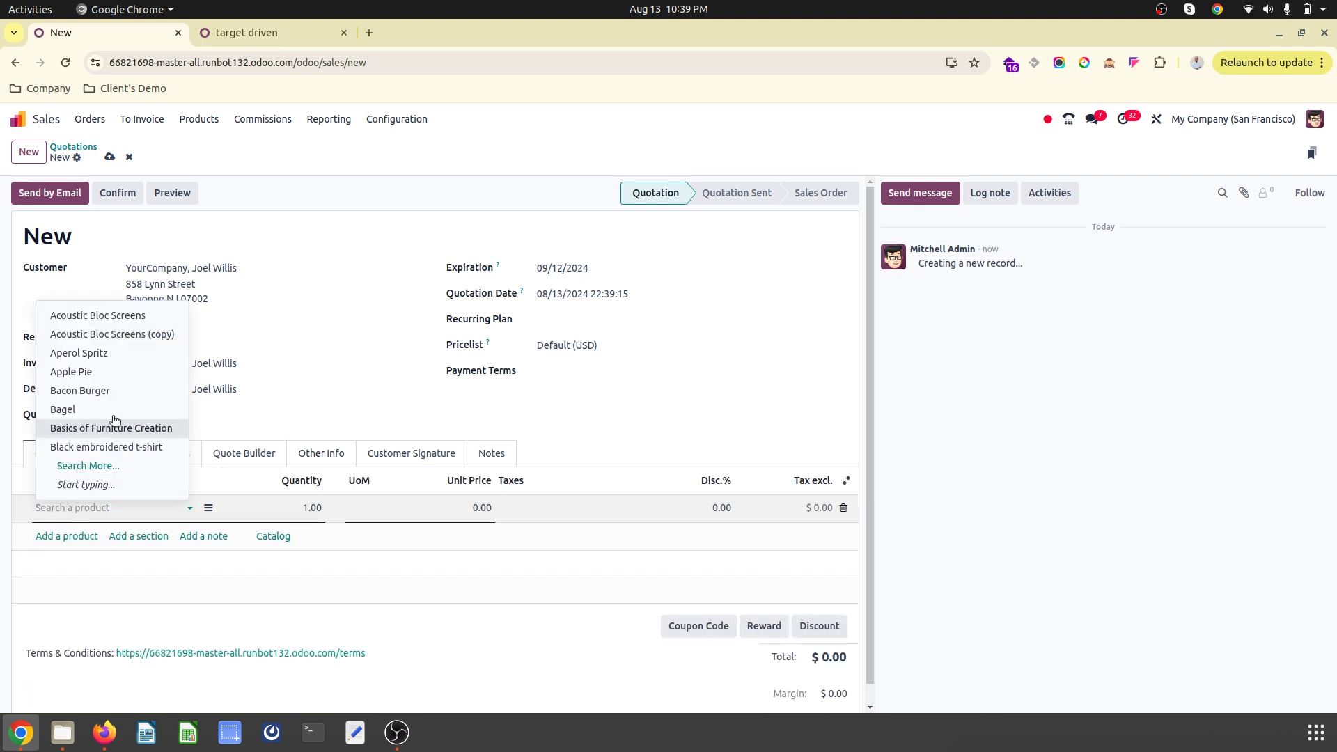
pyautogui.click(123, 335)
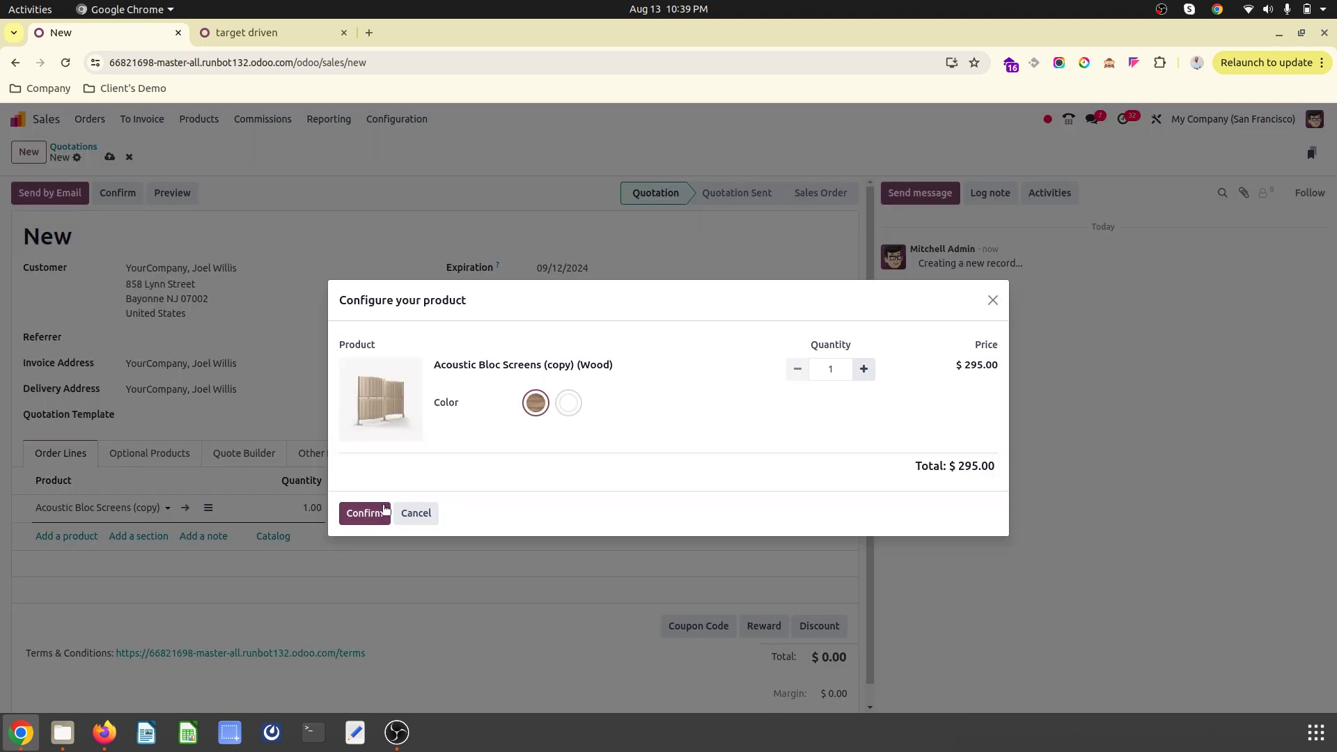
pyautogui.click(372, 514)
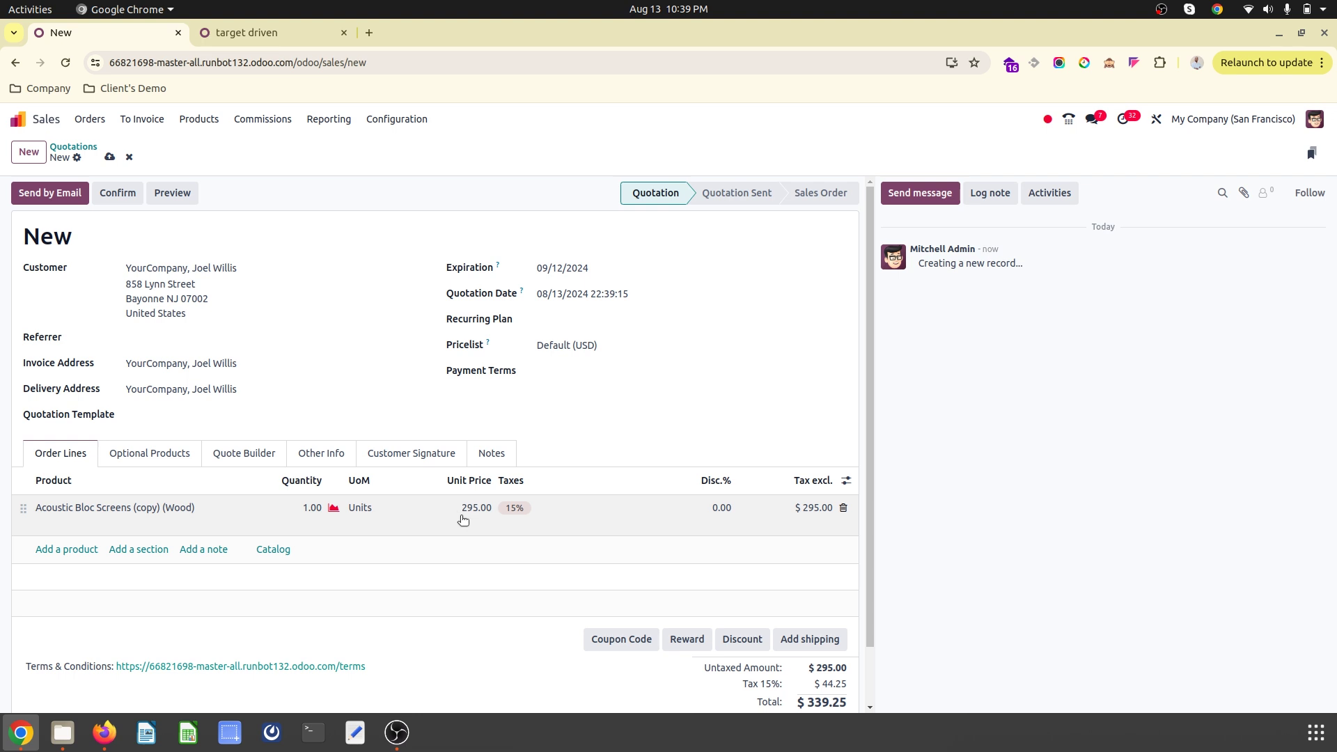
pyautogui.click(110, 158)
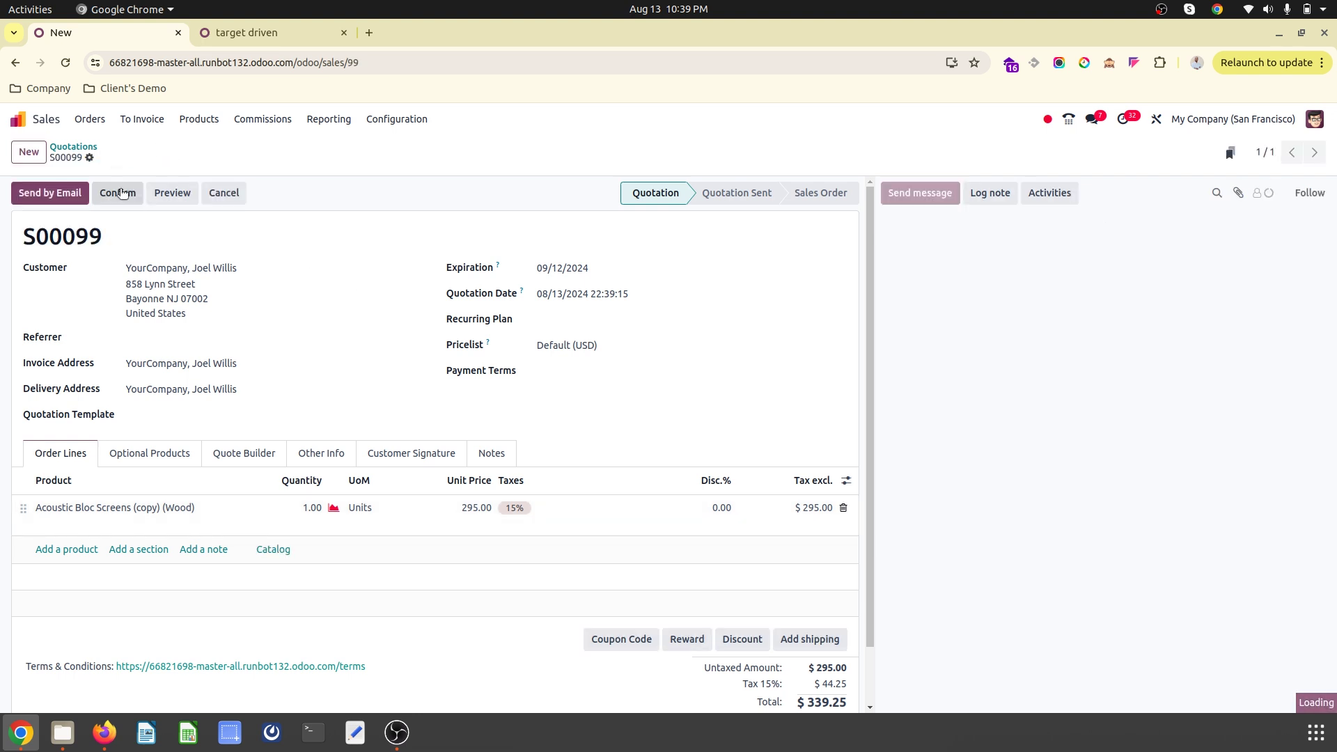
# - Check sales1's entry in the target driven plan's related commissions against the confirmed sales order
pyautogui.click(257, 35)
pyautogui.click(653, 155)
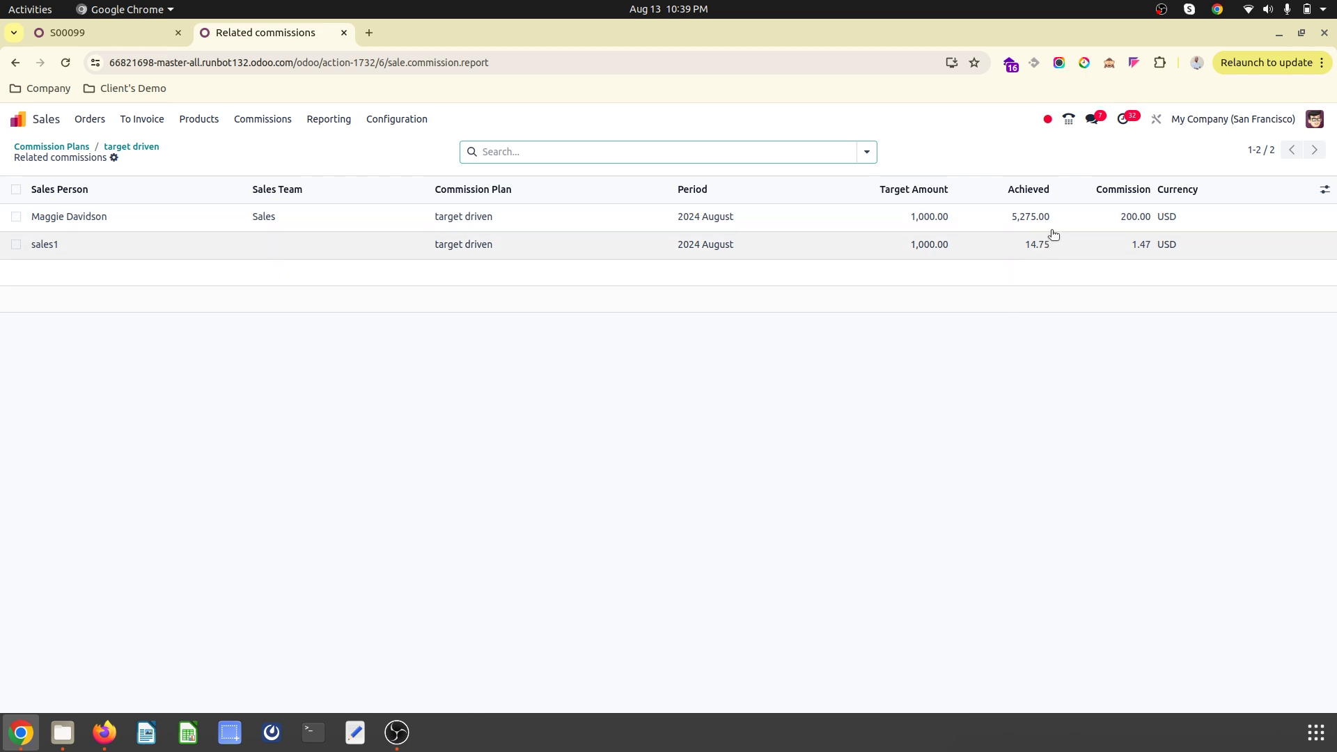
pyautogui.click(128, 33)
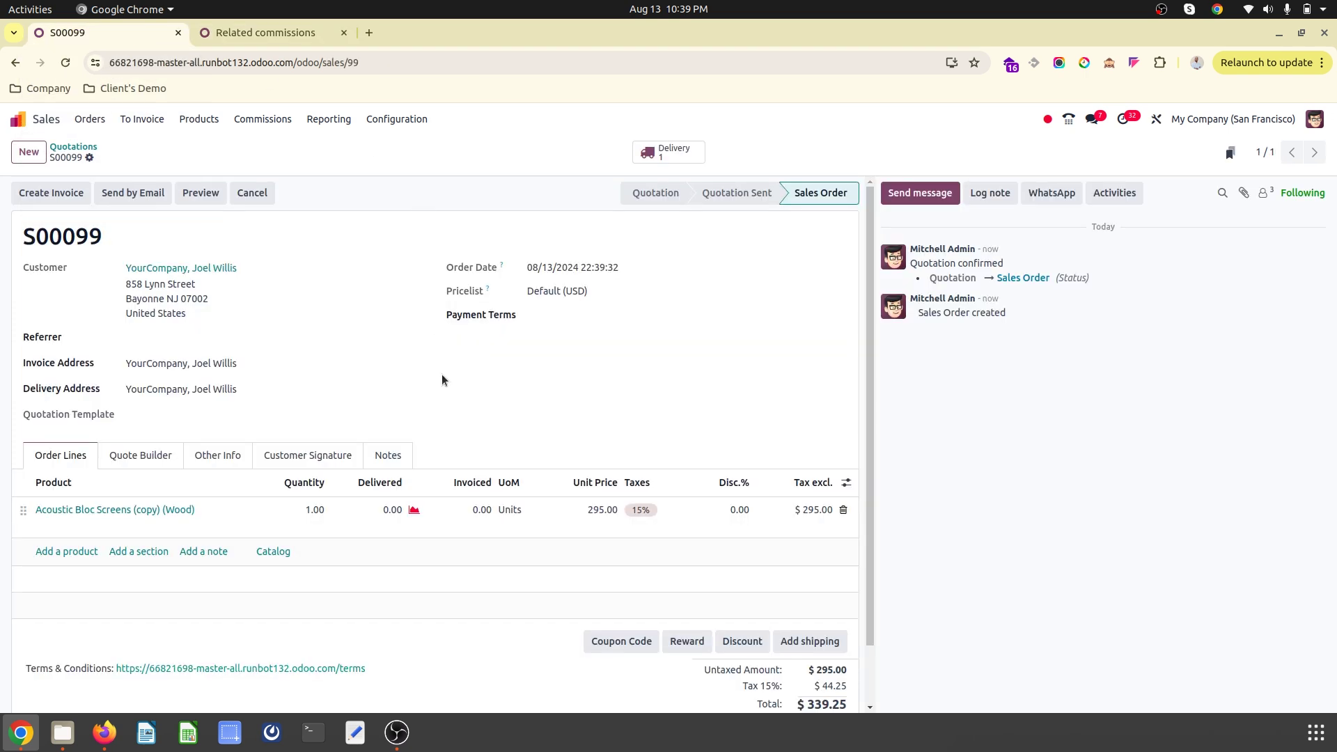
pyautogui.click(250, 32)
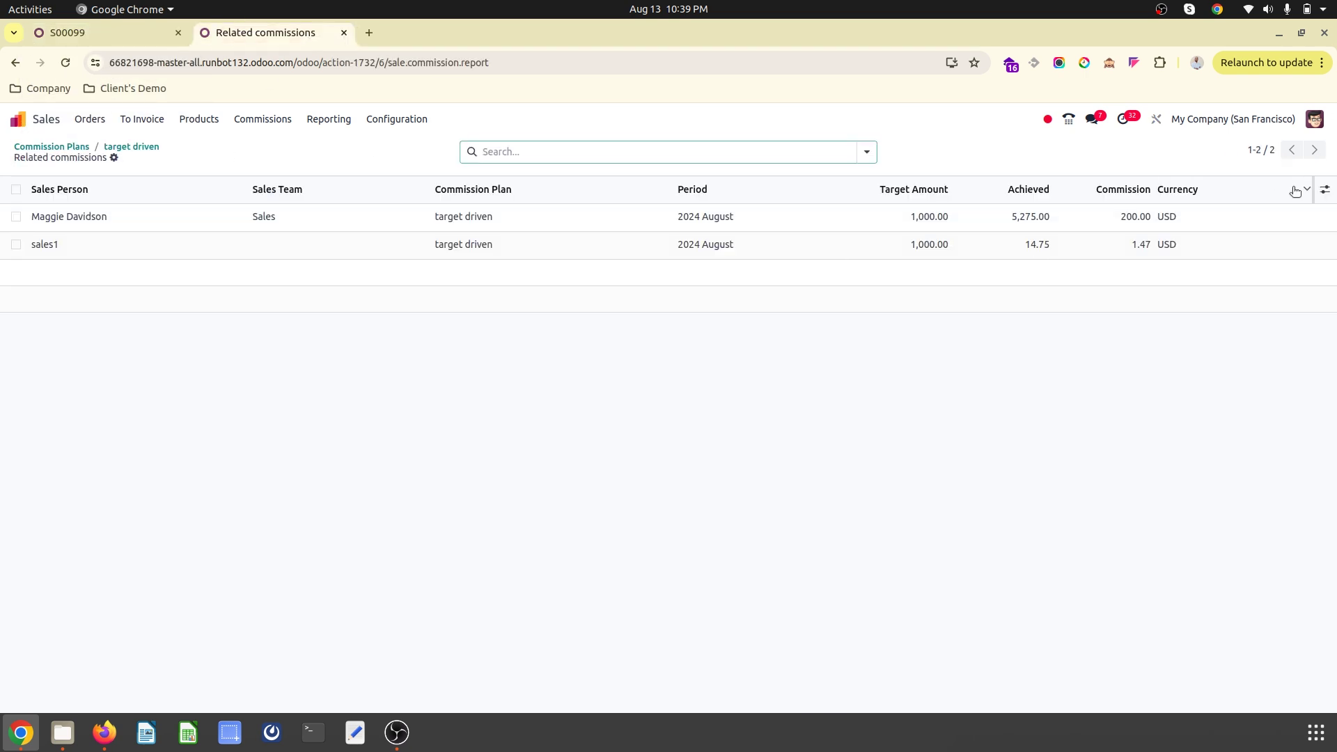
# - Show the Achieved Rate column in the related commissions list
pyautogui.click(1326, 191)
pyautogui.click(1316, 217)
pyautogui.click(1156, 383)
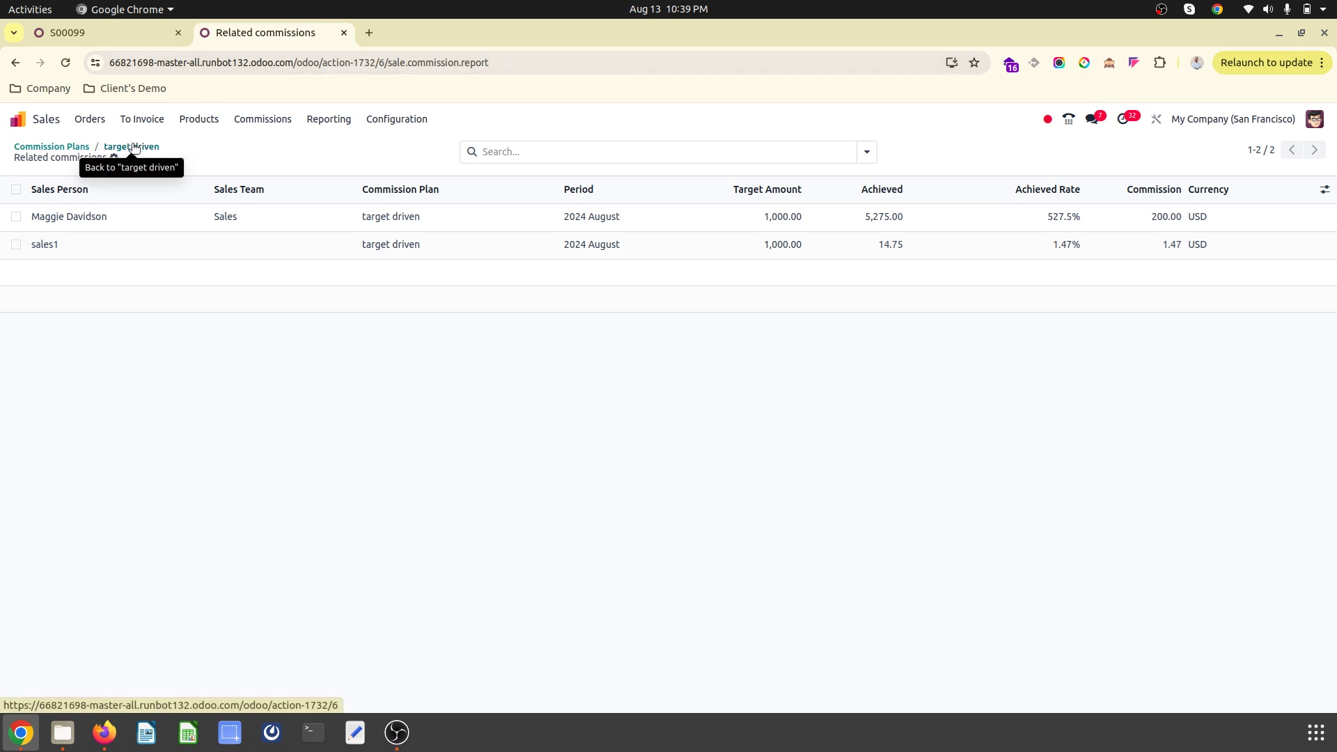
# - Compare the sales order with the target driven plan's sales people, achievements and commission levels
pyautogui.click(123, 35)
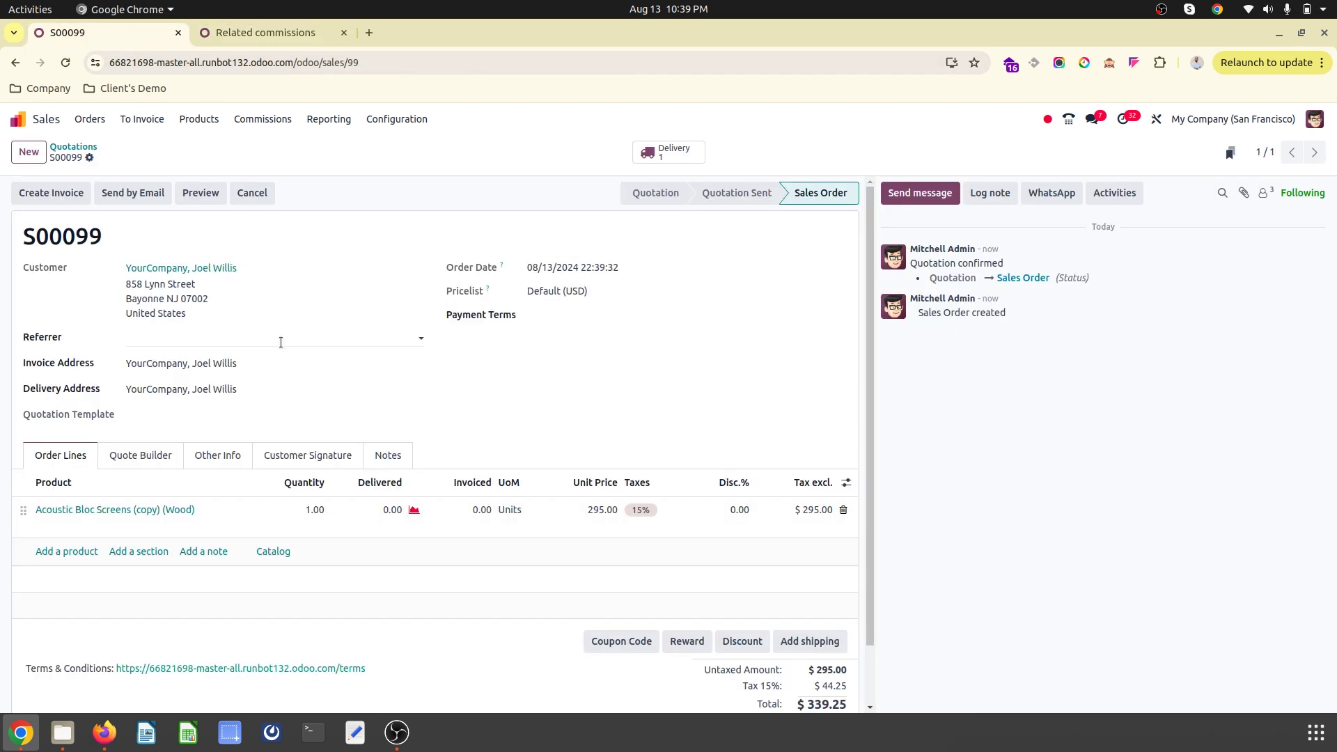
pyautogui.click(263, 32)
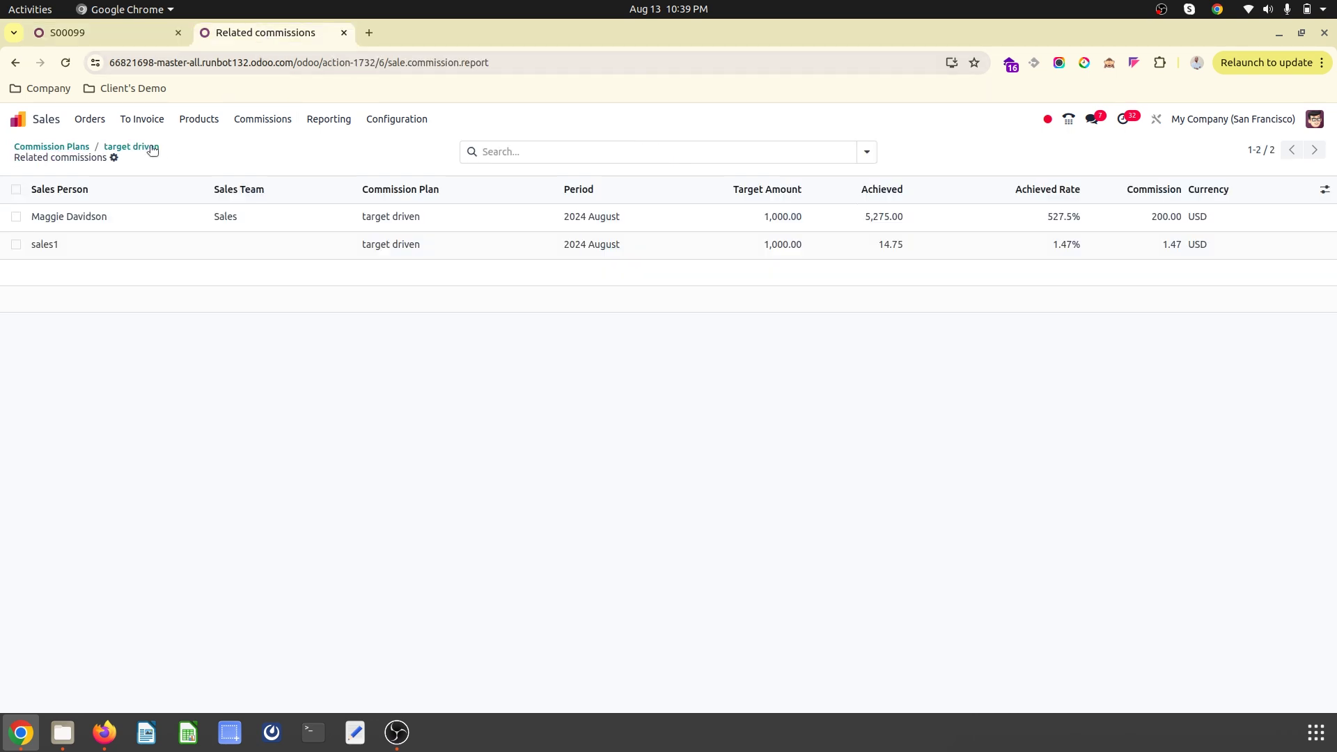
pyautogui.click(115, 145)
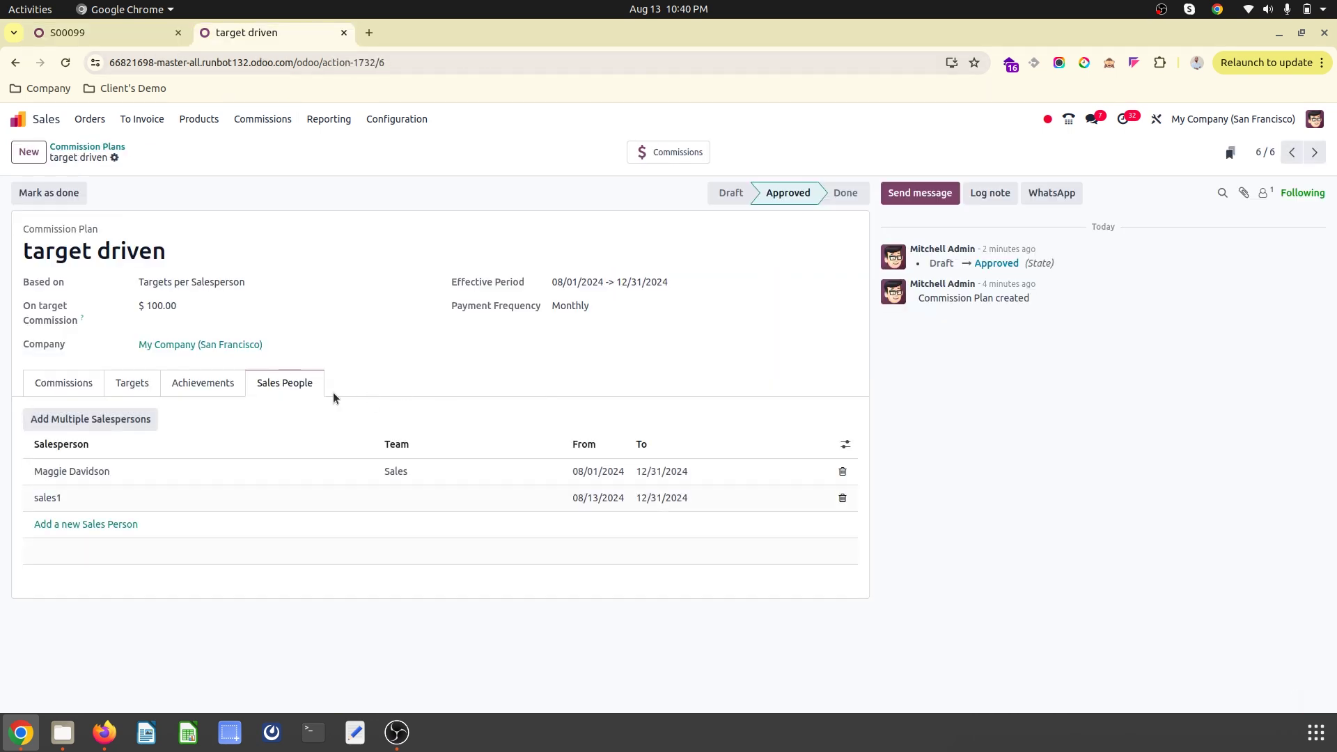
pyautogui.click(232, 381)
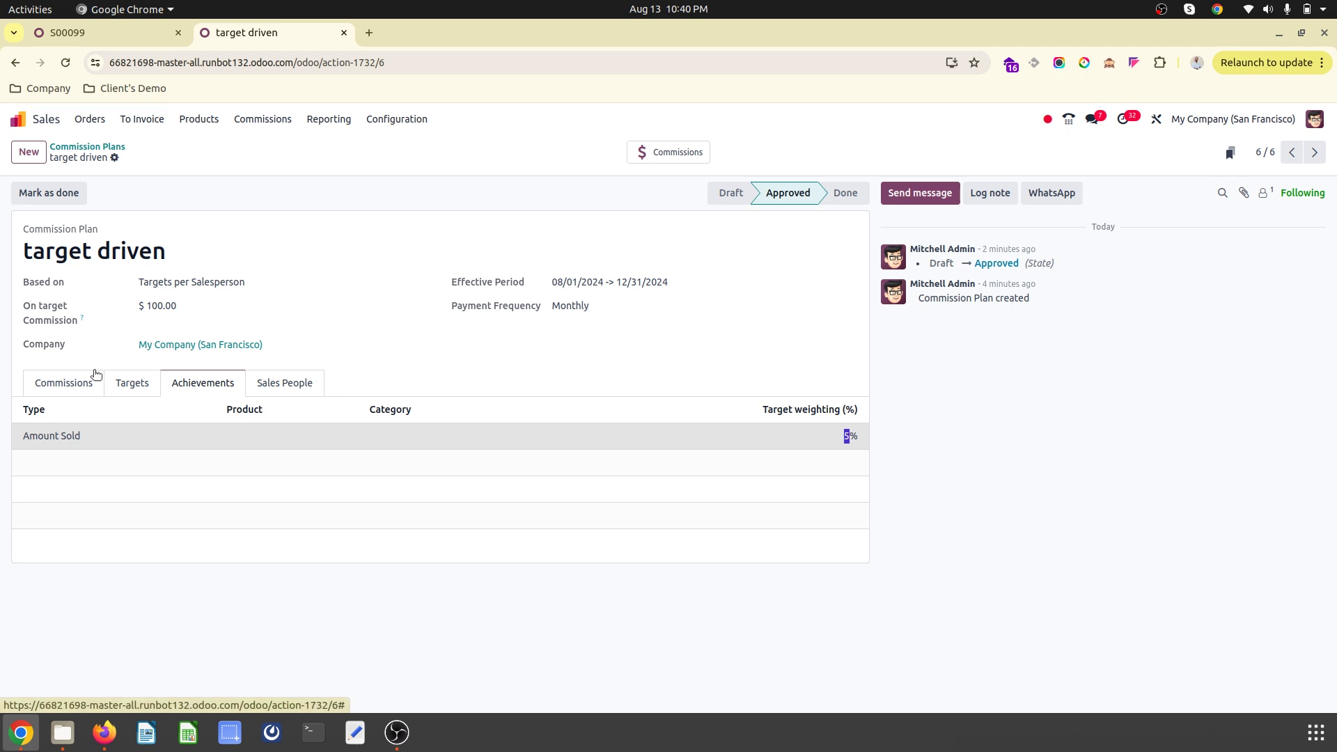
pyautogui.click(79, 383)
pyautogui.click(202, 382)
pyautogui.click(135, 32)
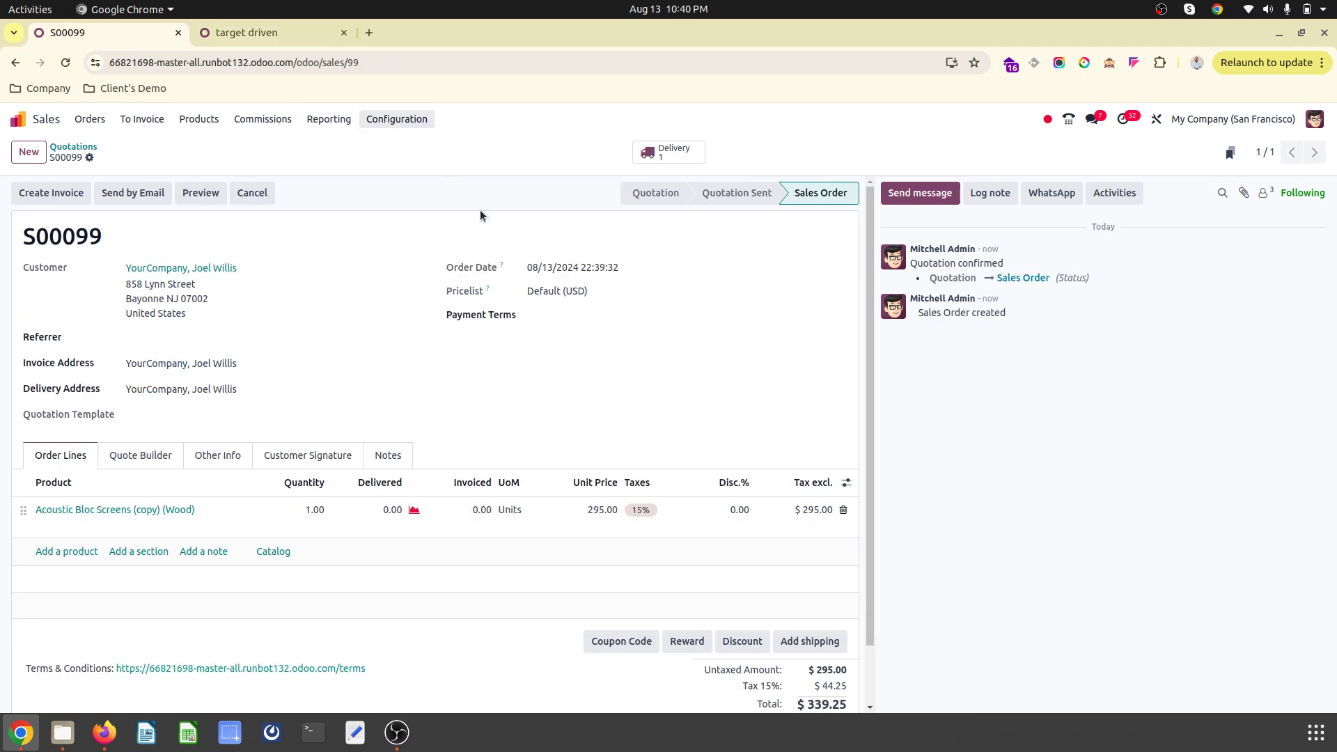
pyautogui.click(232, 33)
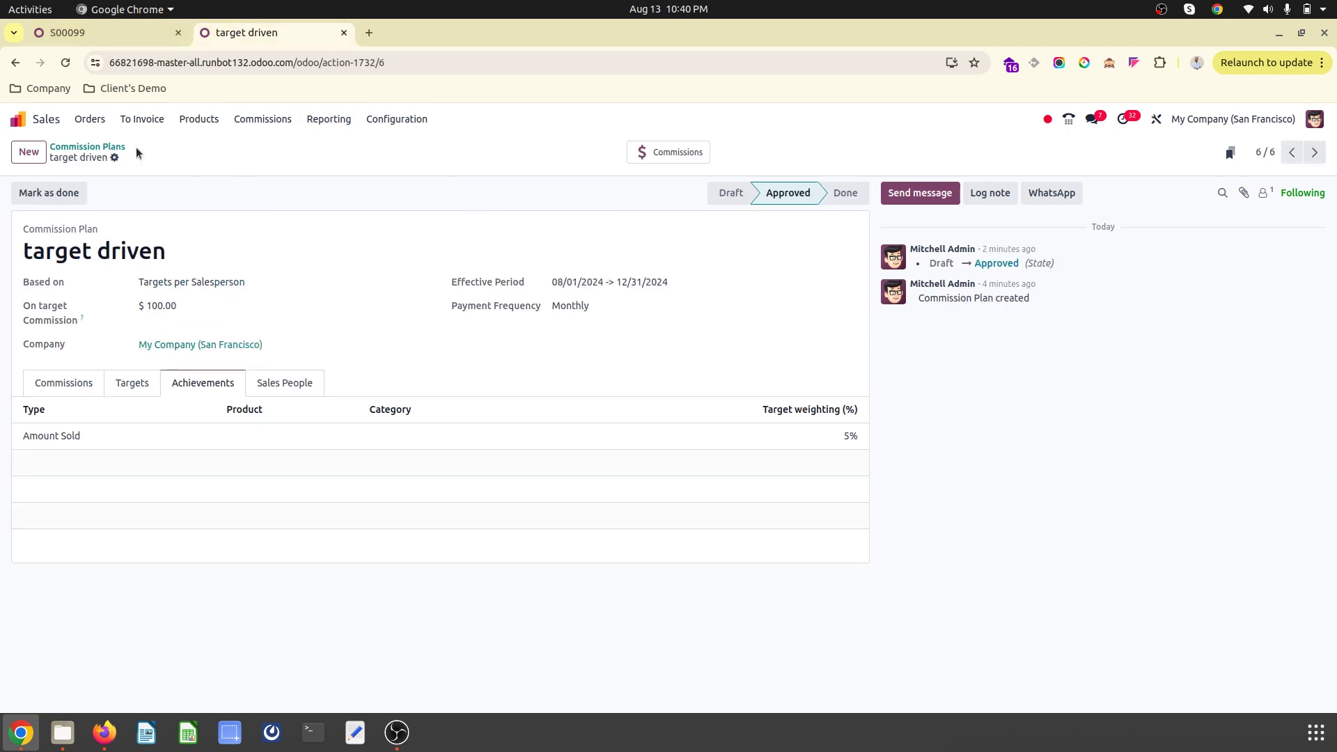
# - Reopen the plan's related commissions and compare sales1's achieved amount and rate with the sales order's totals
pyautogui.click(660, 152)
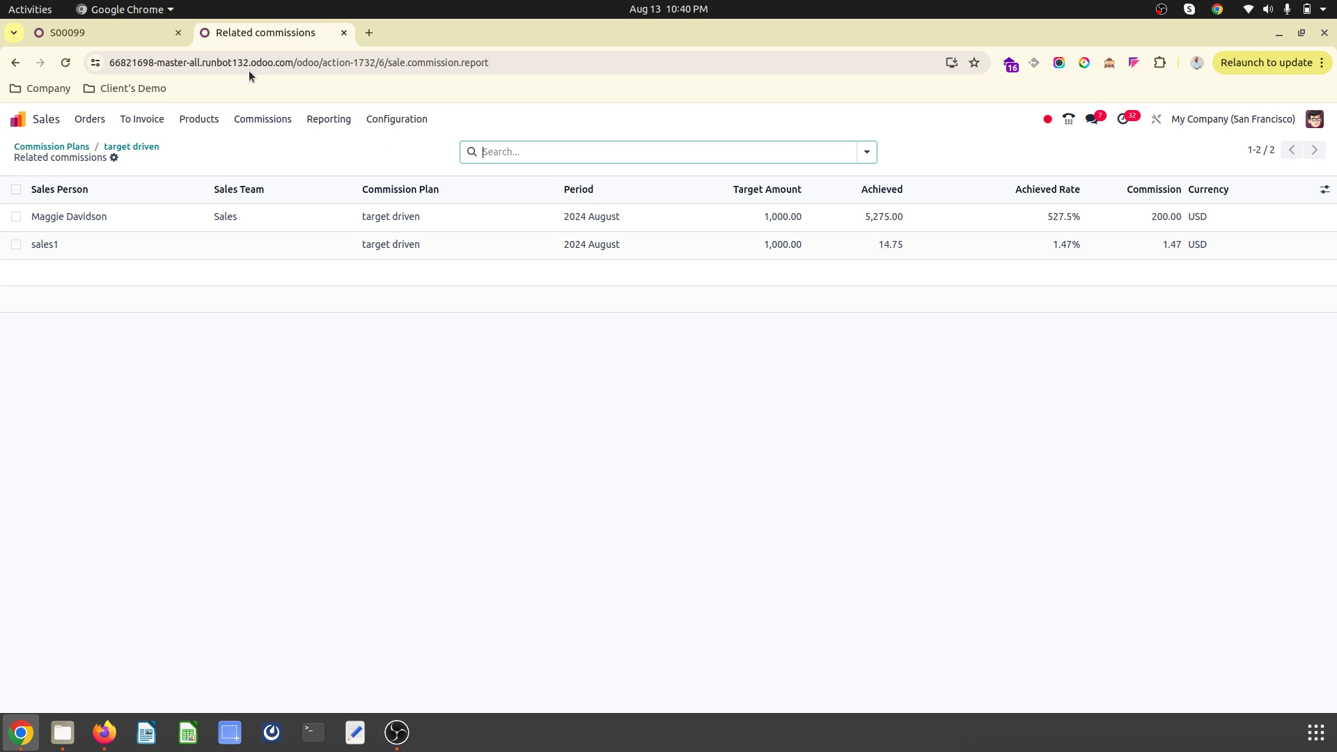
pyautogui.click(138, 30)
pyautogui.scroll(-2, 658, 578)
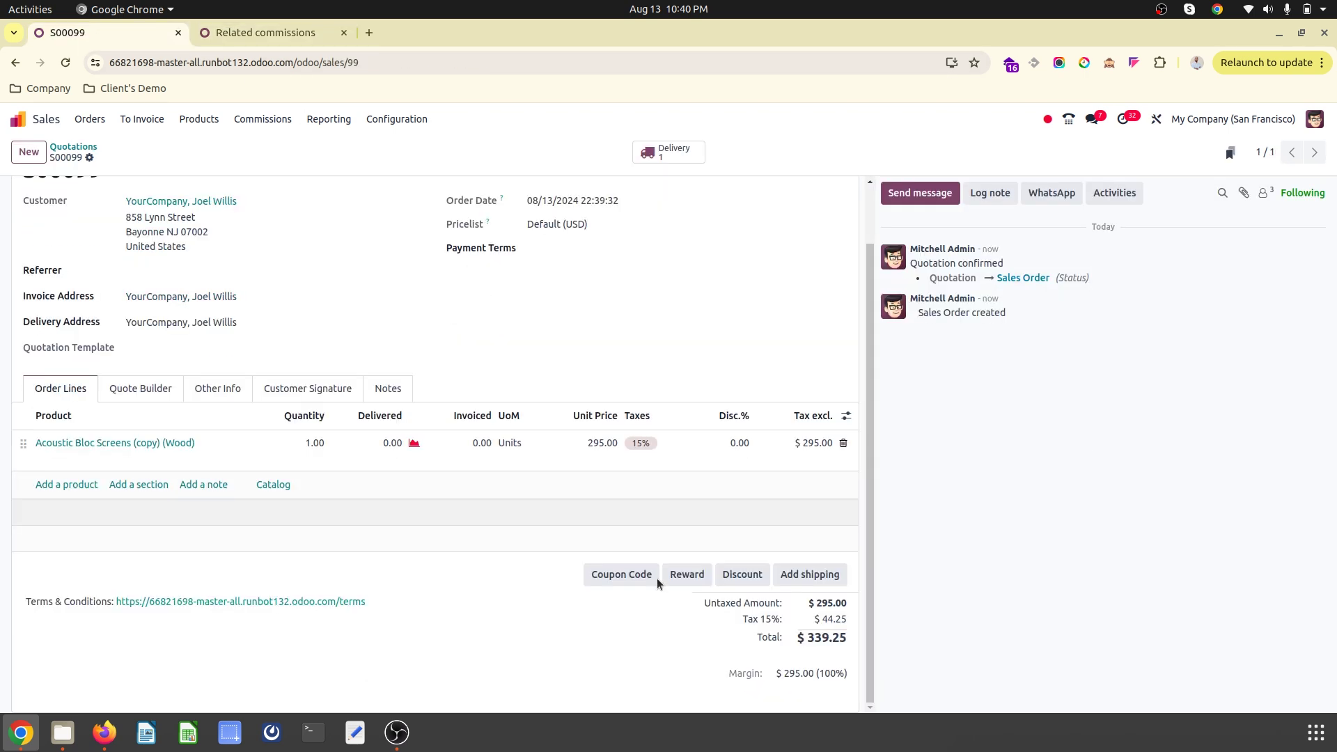
pyautogui.scroll(2, 627, 575)
pyautogui.click(265, 33)
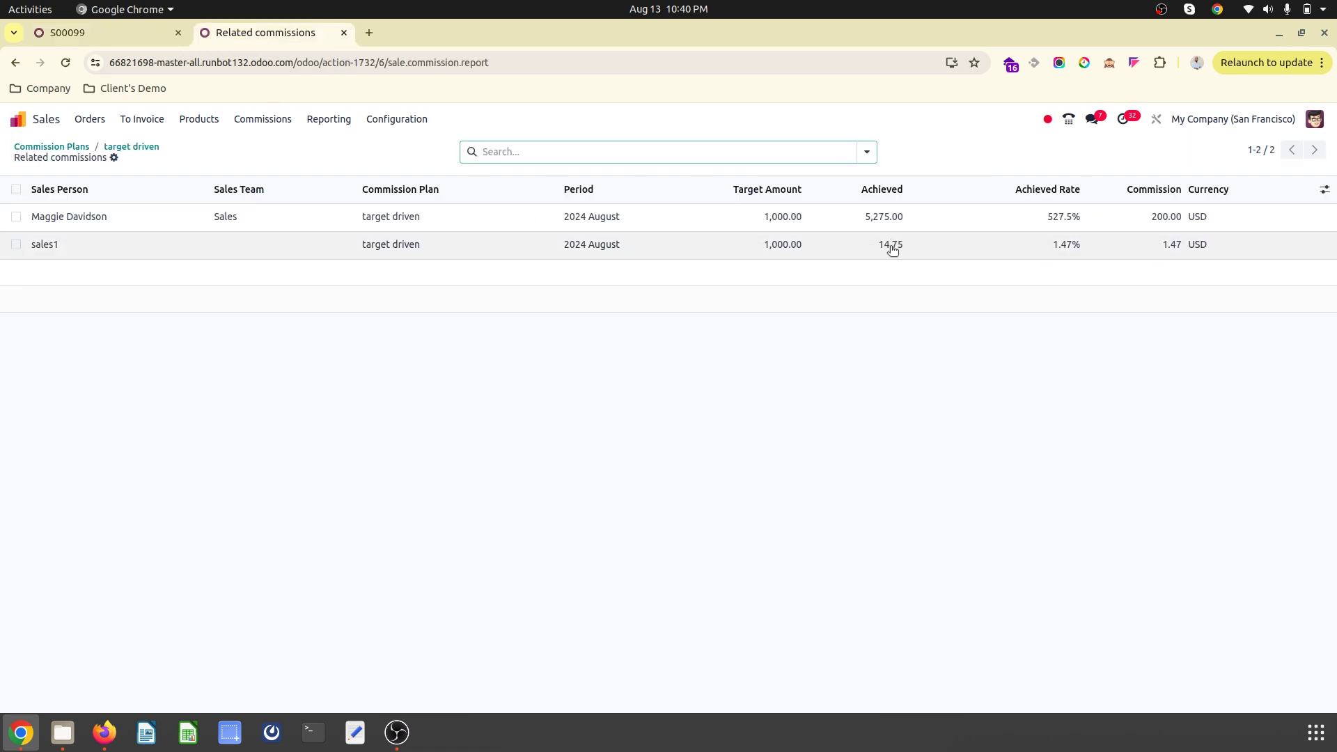
pyautogui.click(136, 32)
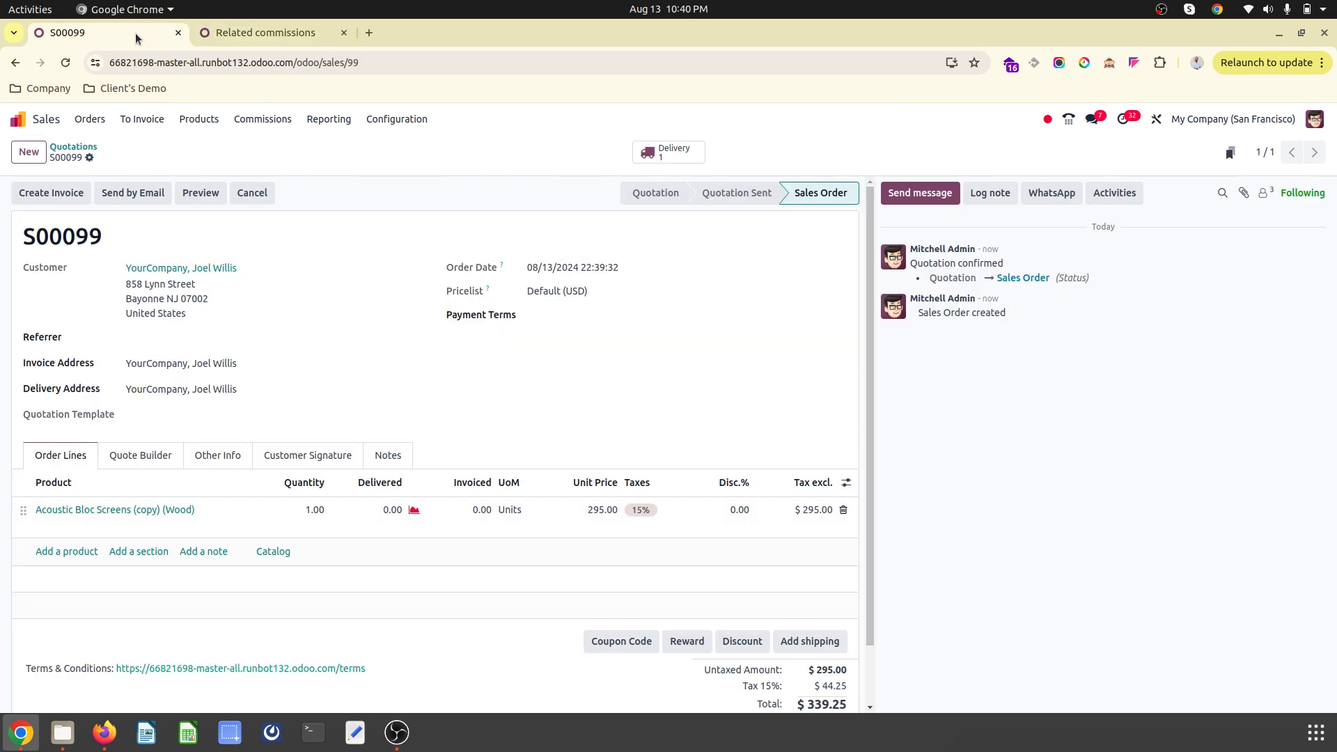
pyautogui.click(288, 35)
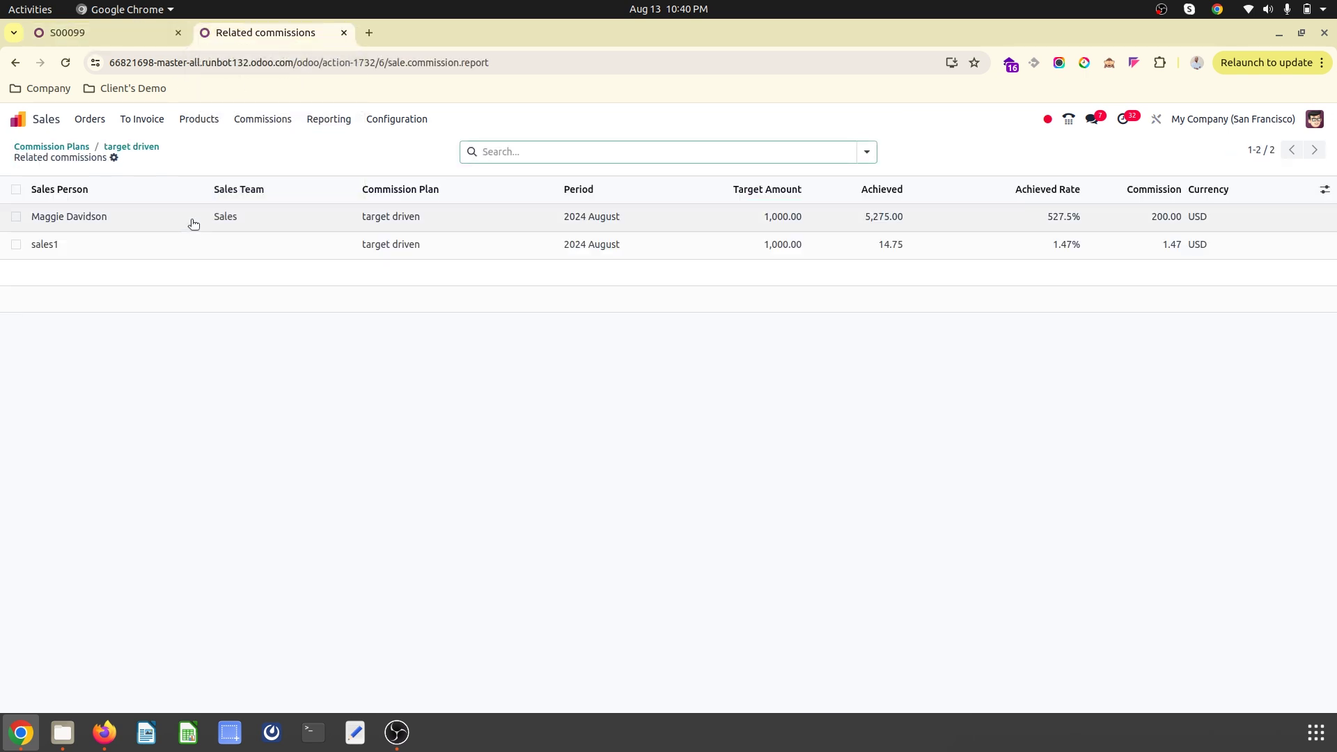
# - Create another quotation with My Company (San Francisco) as the customer
pyautogui.click(144, 31)
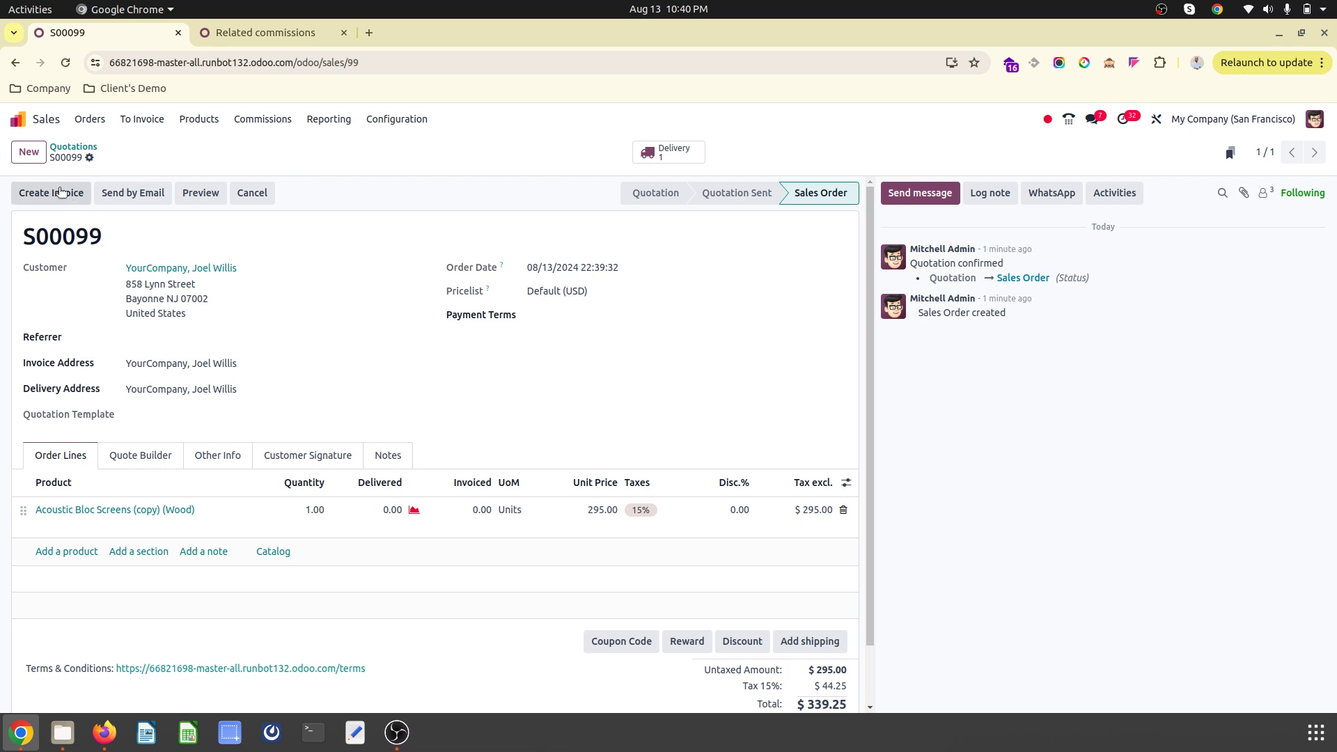
pyautogui.click(29, 152)
pyautogui.click(205, 267)
pyautogui.click(189, 348)
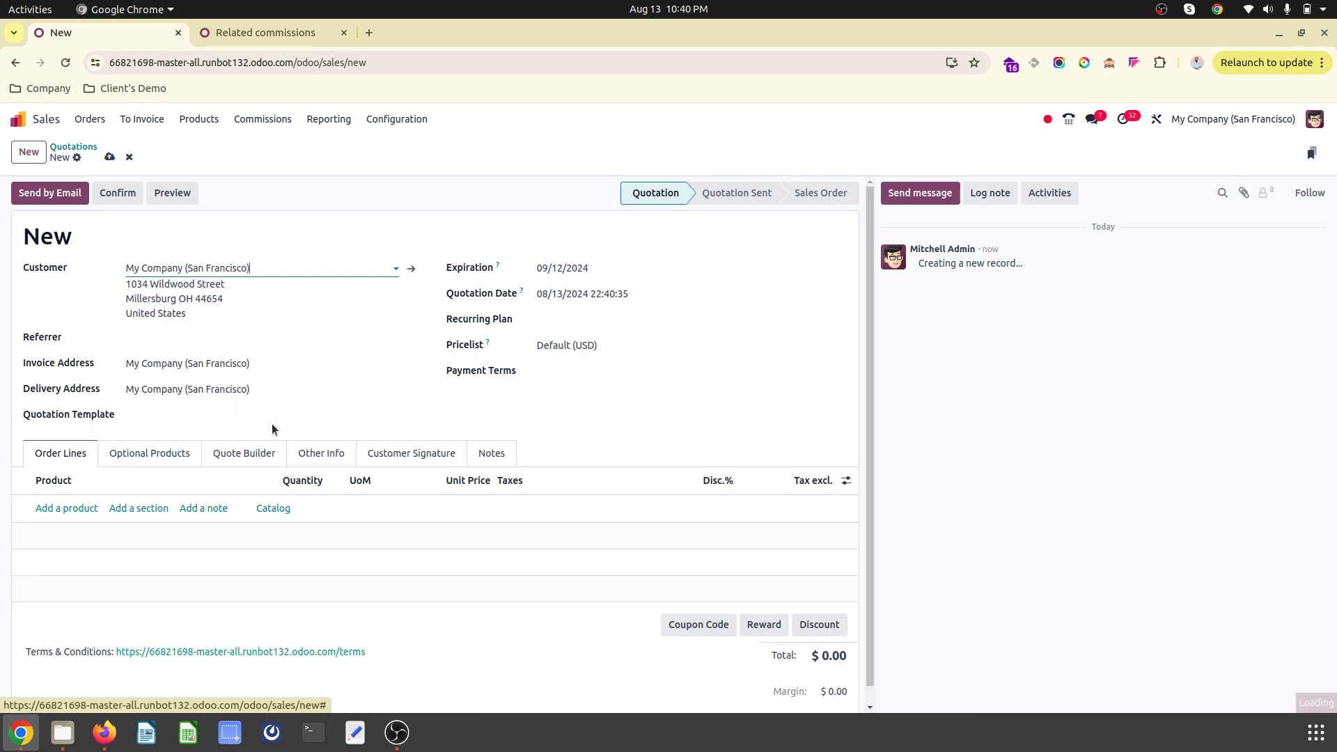
# - Assign sales1 as the salesperson on the new quotation
pyautogui.click(313, 460)
pyautogui.write('asl')
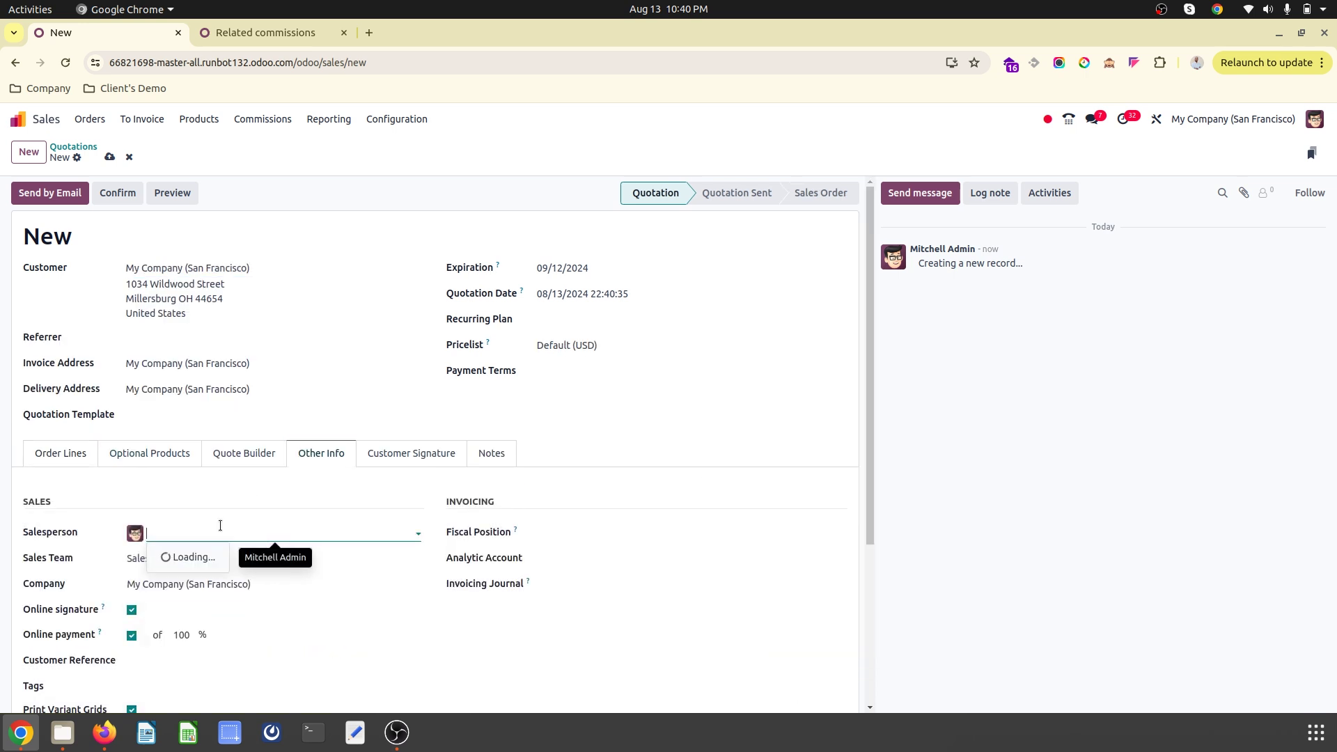
pyautogui.write('sa')
pyautogui.click(209, 557)
# - Add an Apple Pie order line with quantity 100 and unit price 1,000, save, and try to confirm the quotation
pyautogui.click(56, 454)
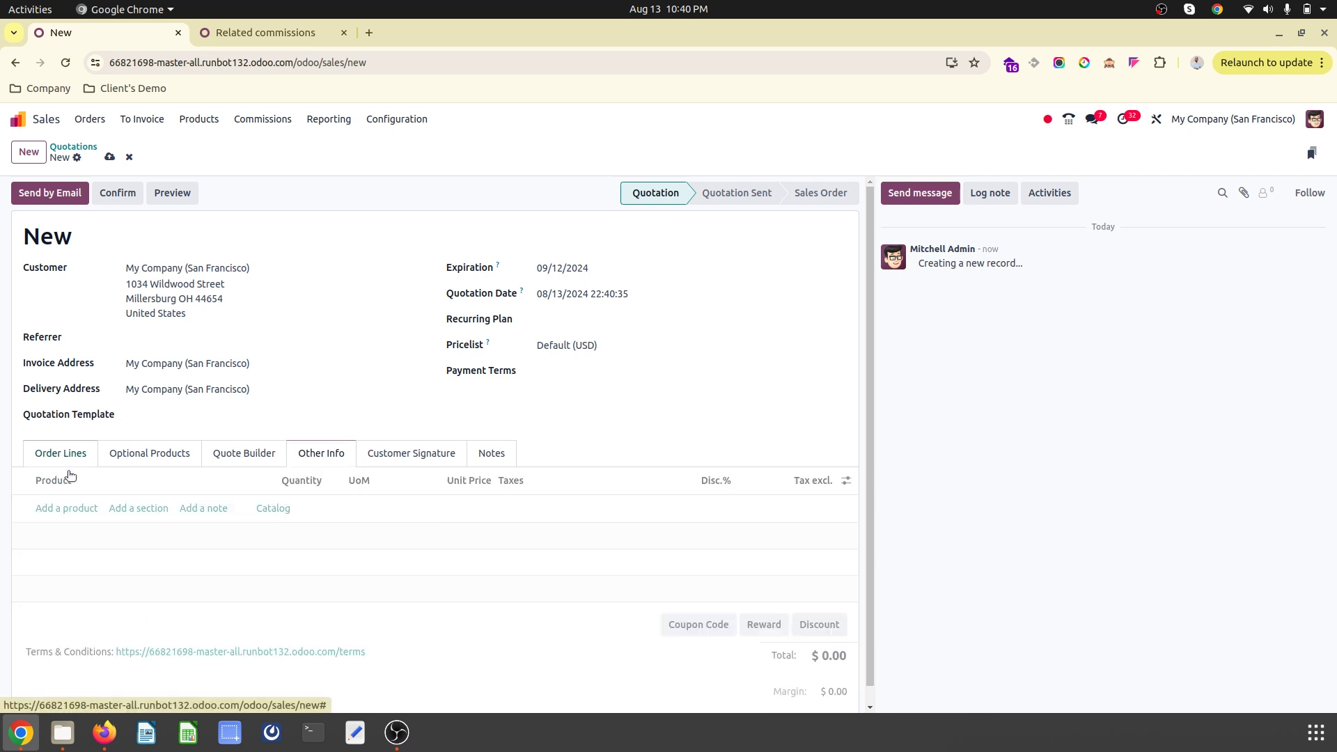
pyautogui.click(71, 503)
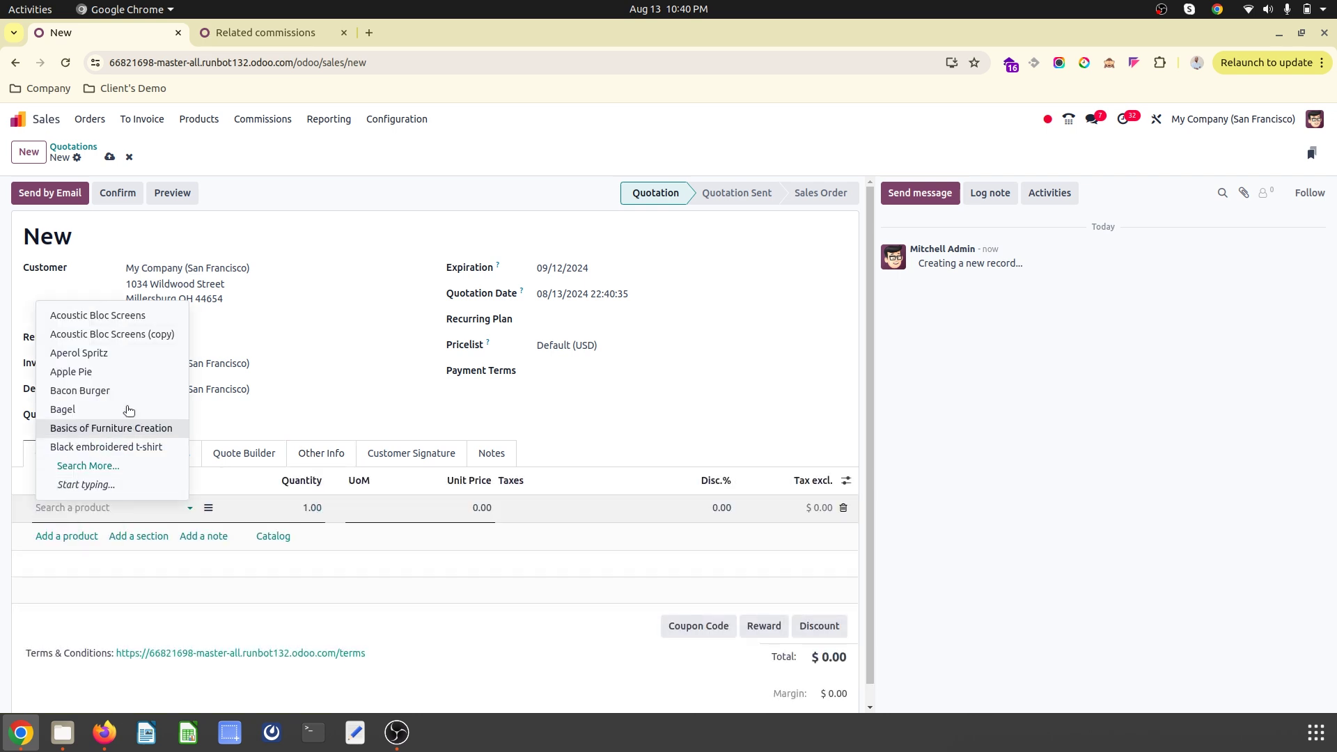
pyautogui.click(118, 372)
pyautogui.click(311, 507)
pyautogui.write('100')
pyautogui.press('Tab')
pyautogui.press('Tab')
pyautogui.write('1,000')
pyautogui.press('Tab')
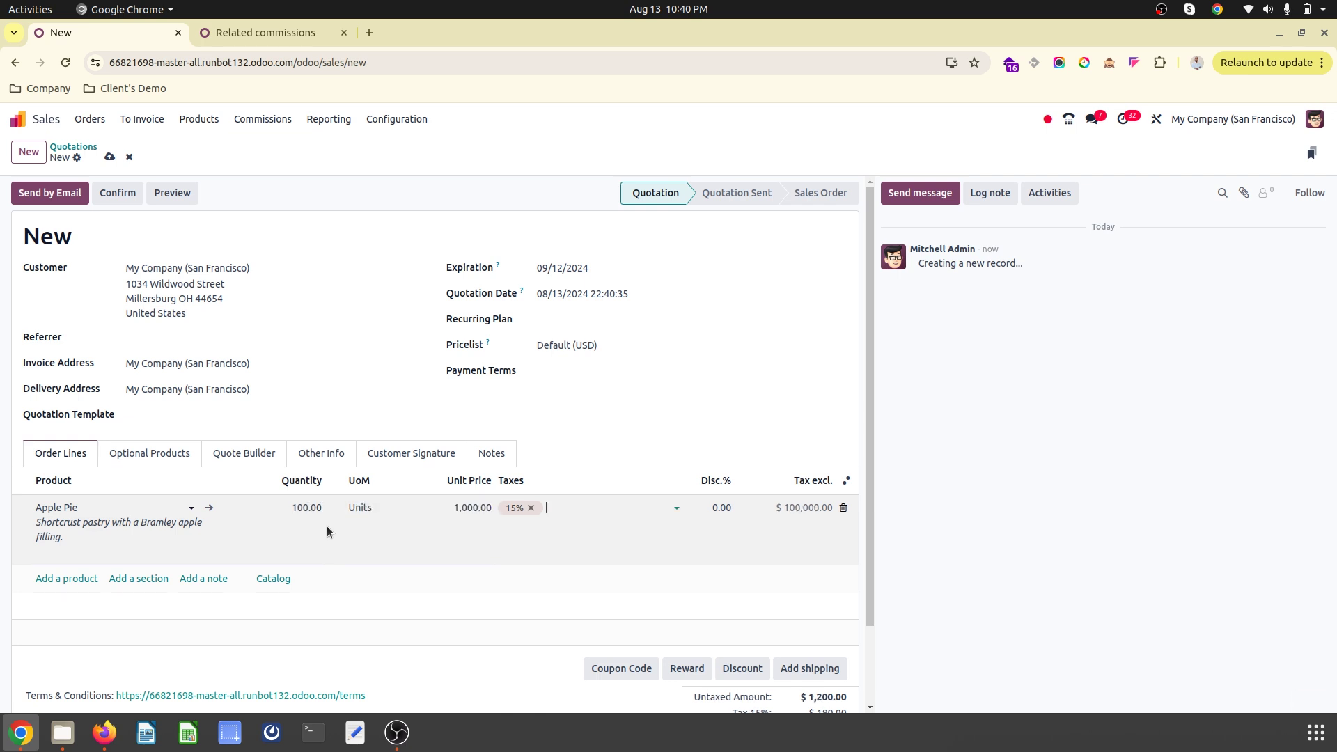
pyautogui.click(110, 157)
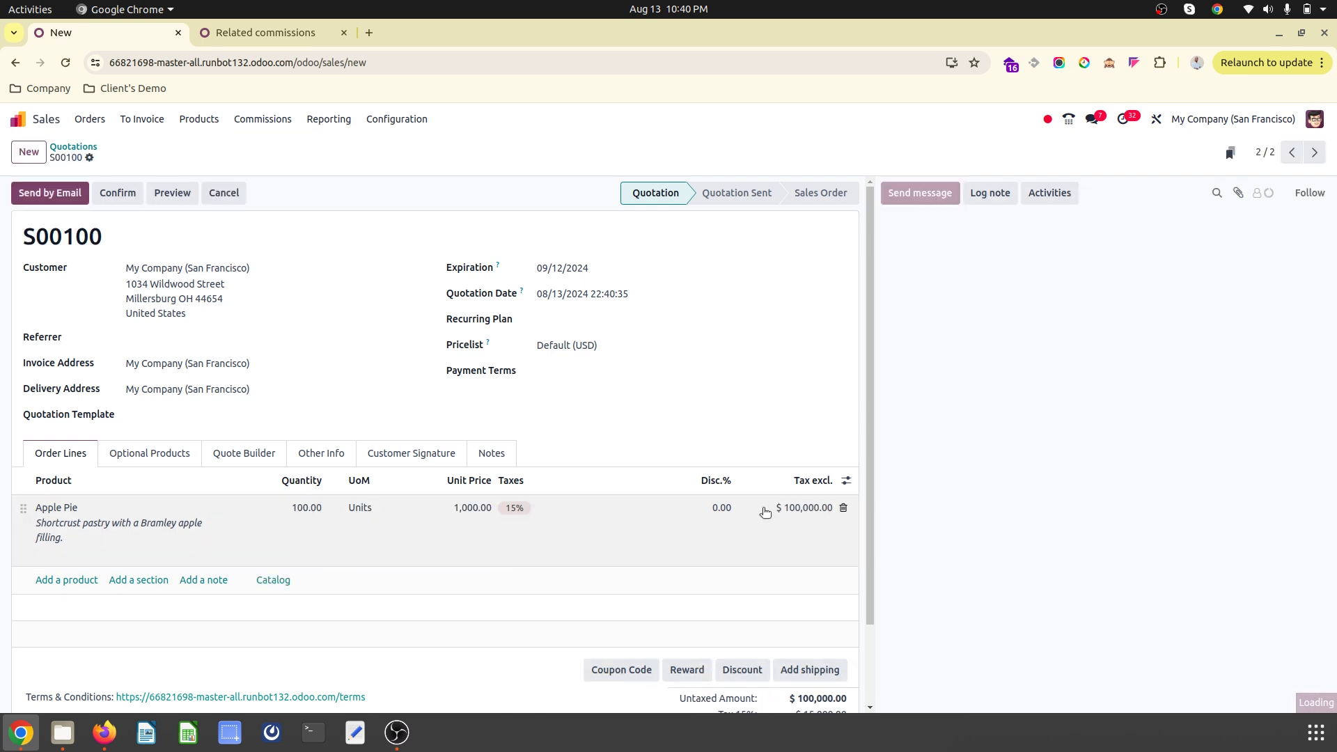
pyautogui.click(106, 200)
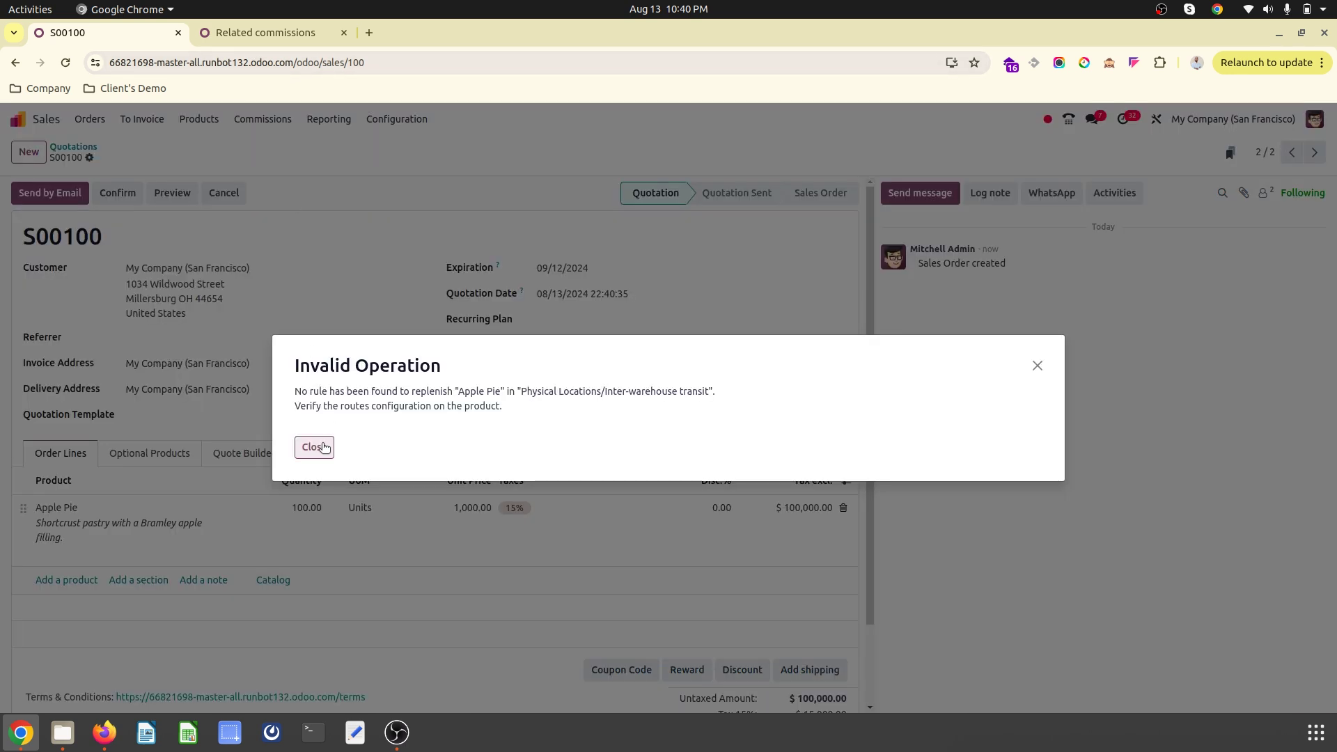
pyautogui.click(324, 447)
# - Replace the order line's product with test and try to confirm the quotation
pyautogui.click(96, 516)
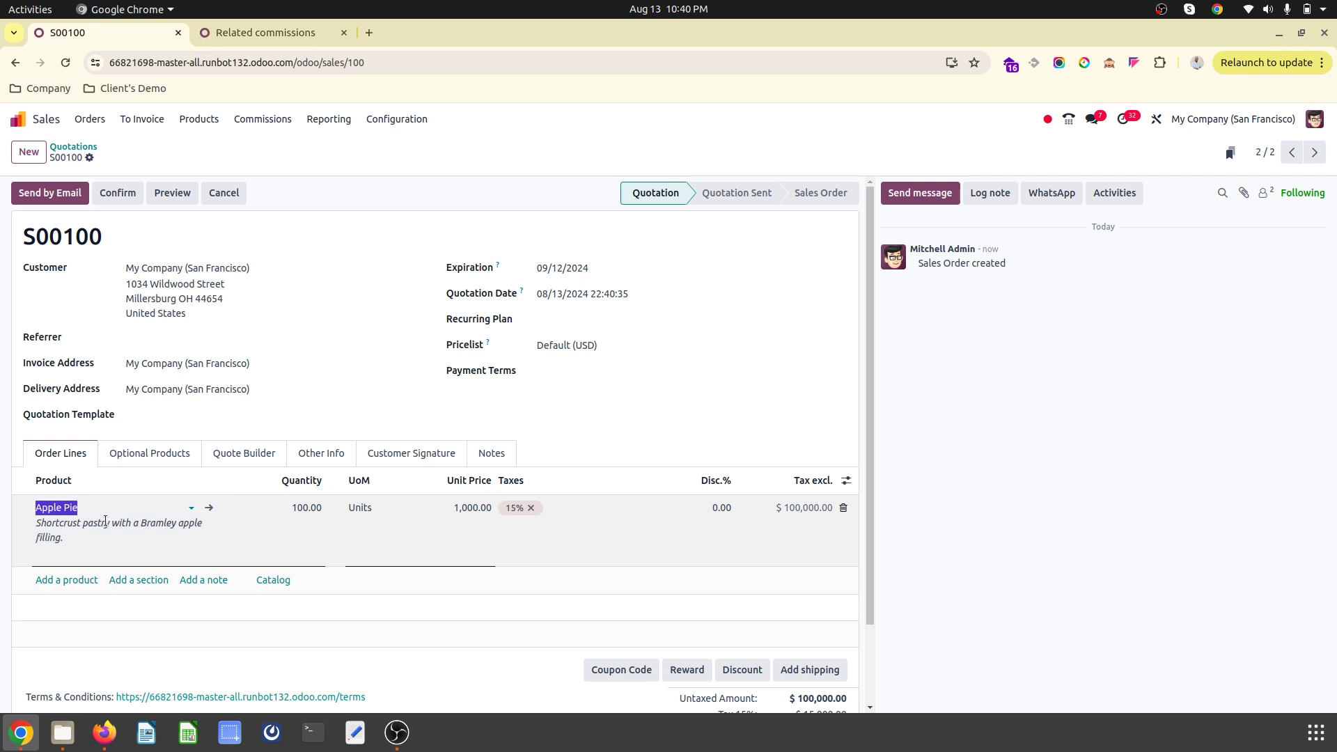
pyautogui.write('te')
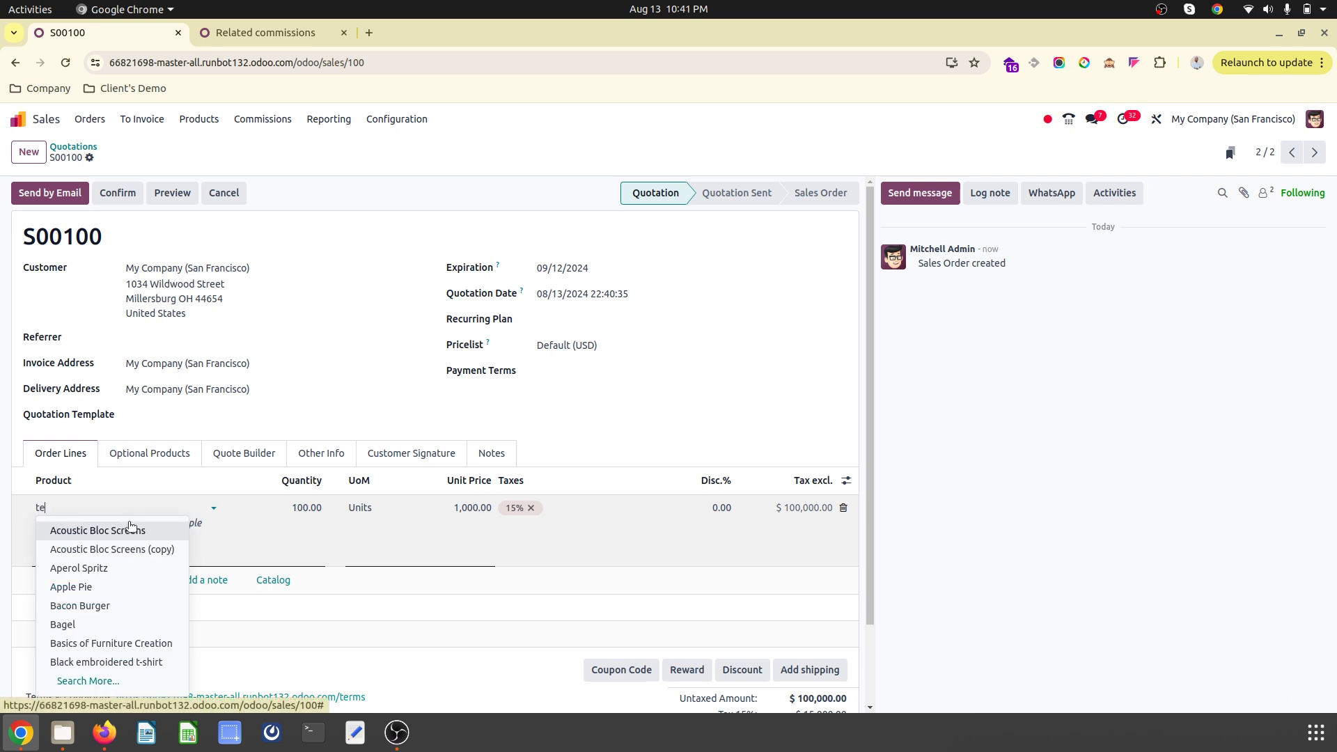
pyautogui.write('st')
pyautogui.press('Escape')
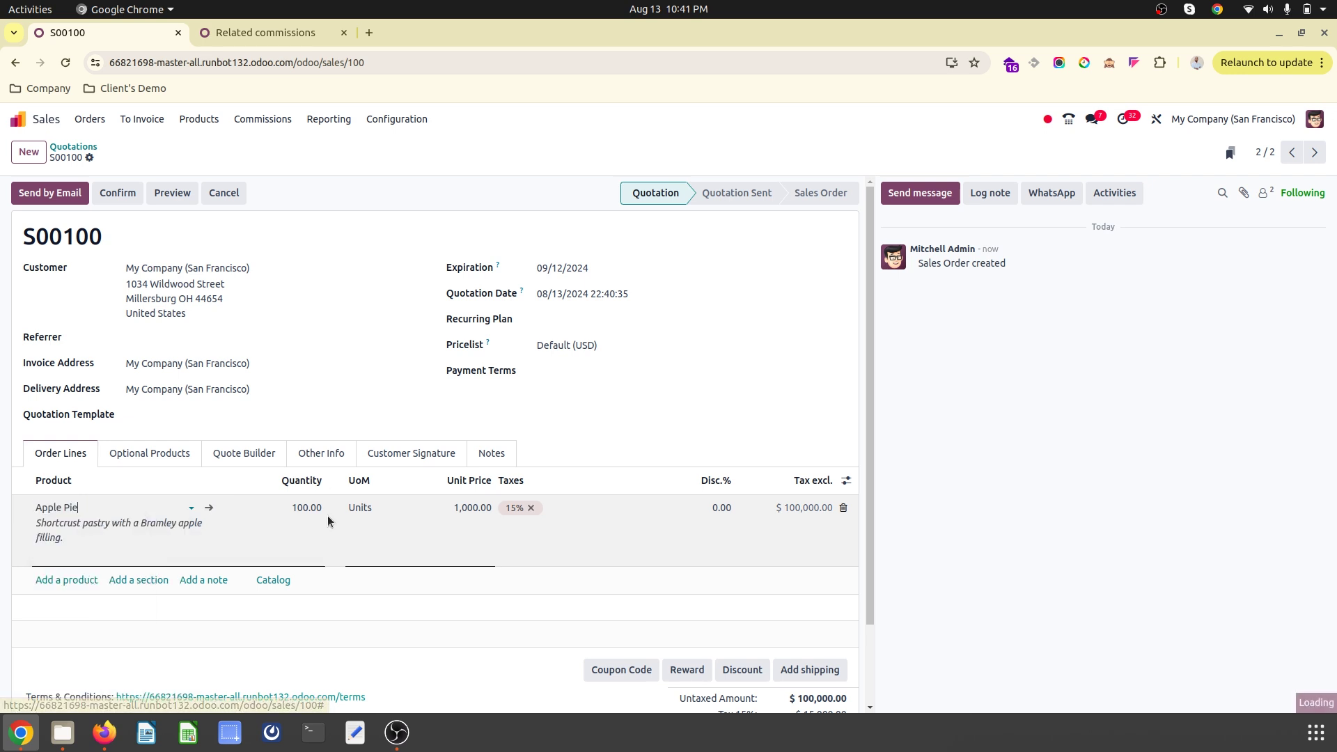
pyautogui.click(120, 194)
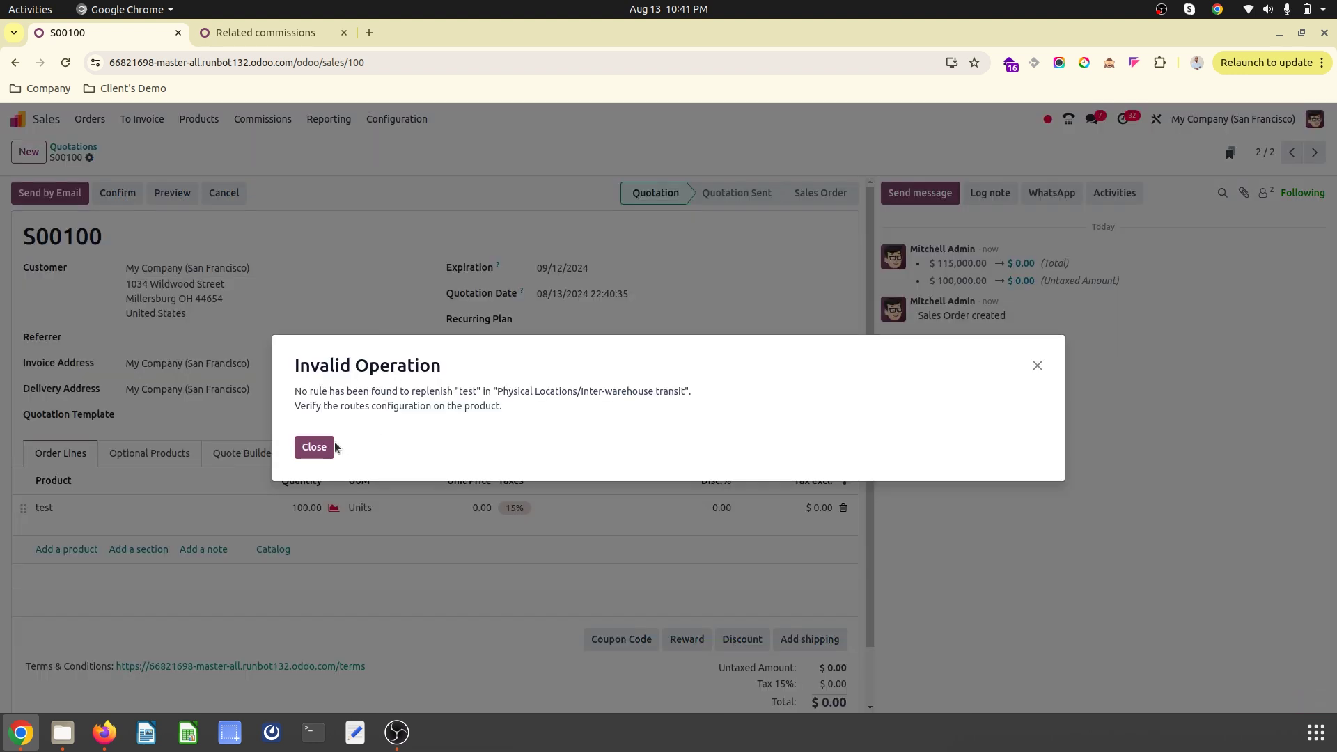
pyautogui.click(314, 447)
pyautogui.click(62, 68)
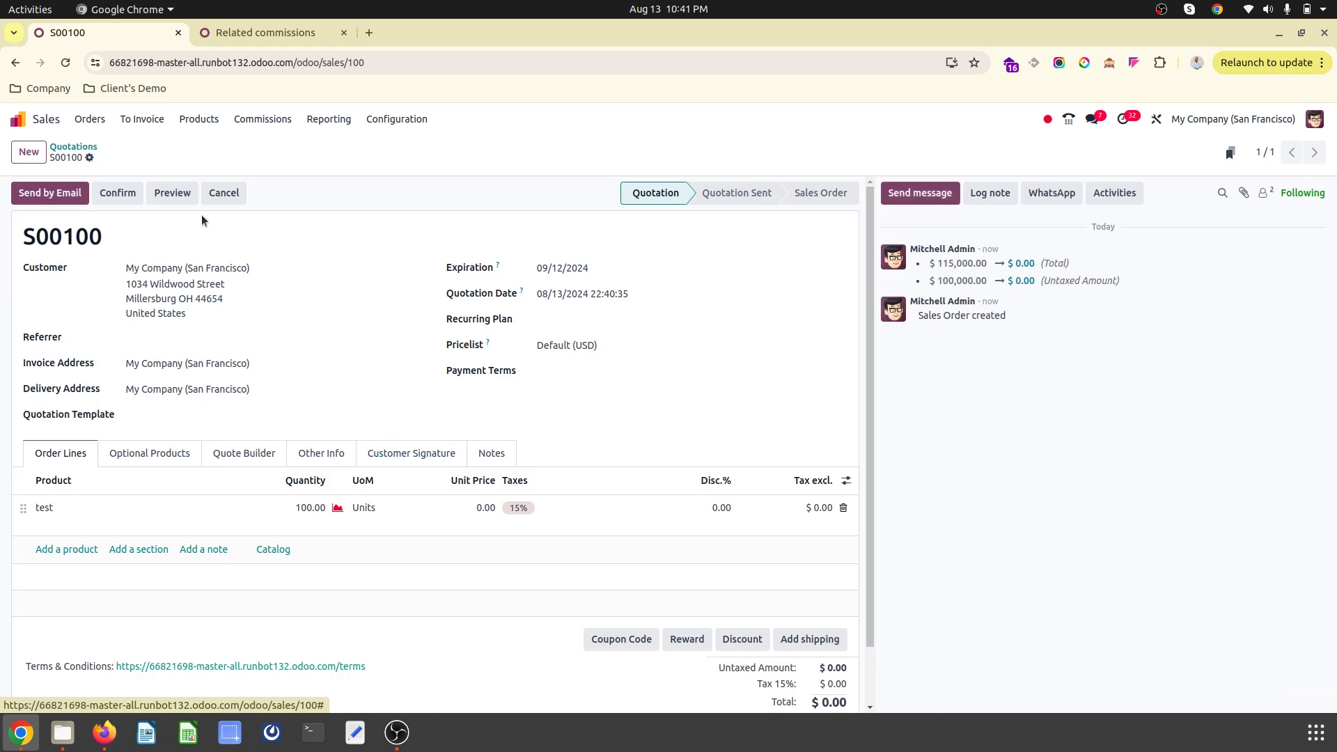
pyautogui.click(125, 193)
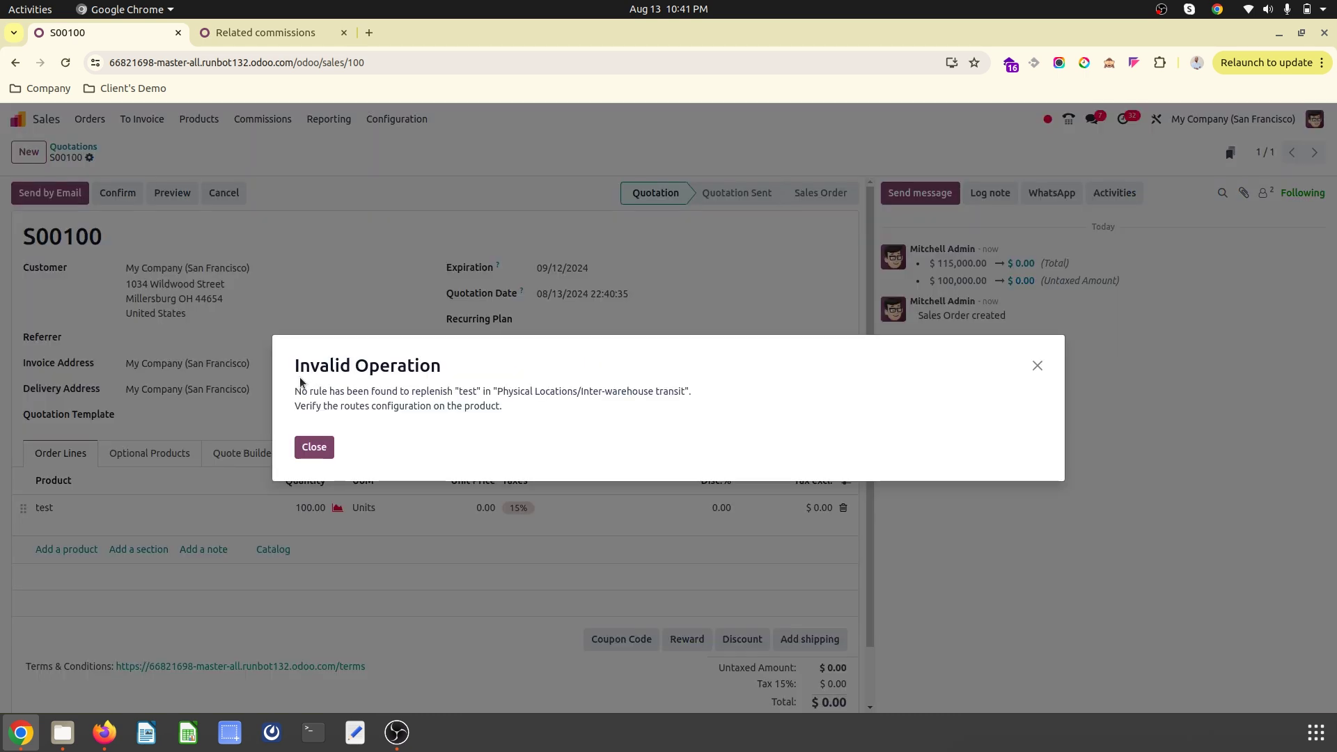
pyautogui.click(315, 447)
# - Examine the YourCompany warehouse's shipment and resupply configuration in Inventory
pyautogui.click(18, 120)
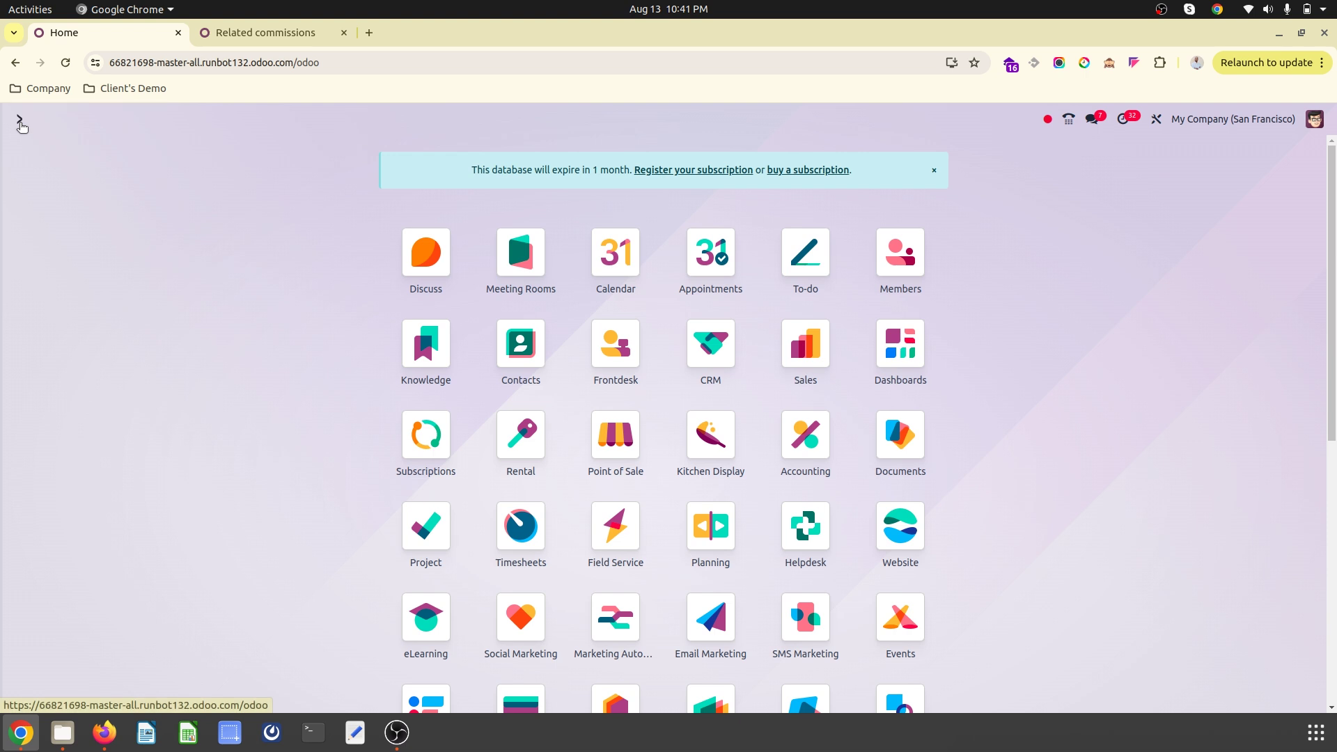
pyautogui.click(616, 700)
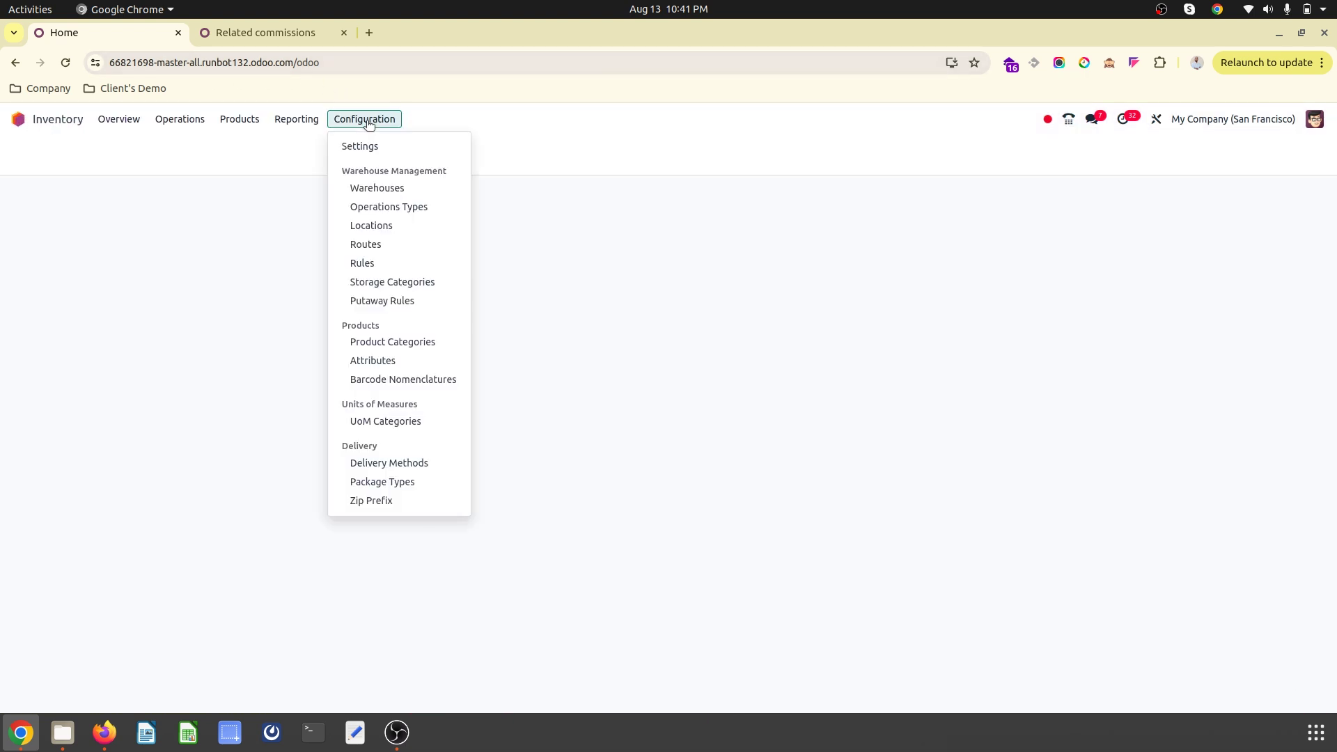
pyautogui.click(364, 119)
pyautogui.click(392, 186)
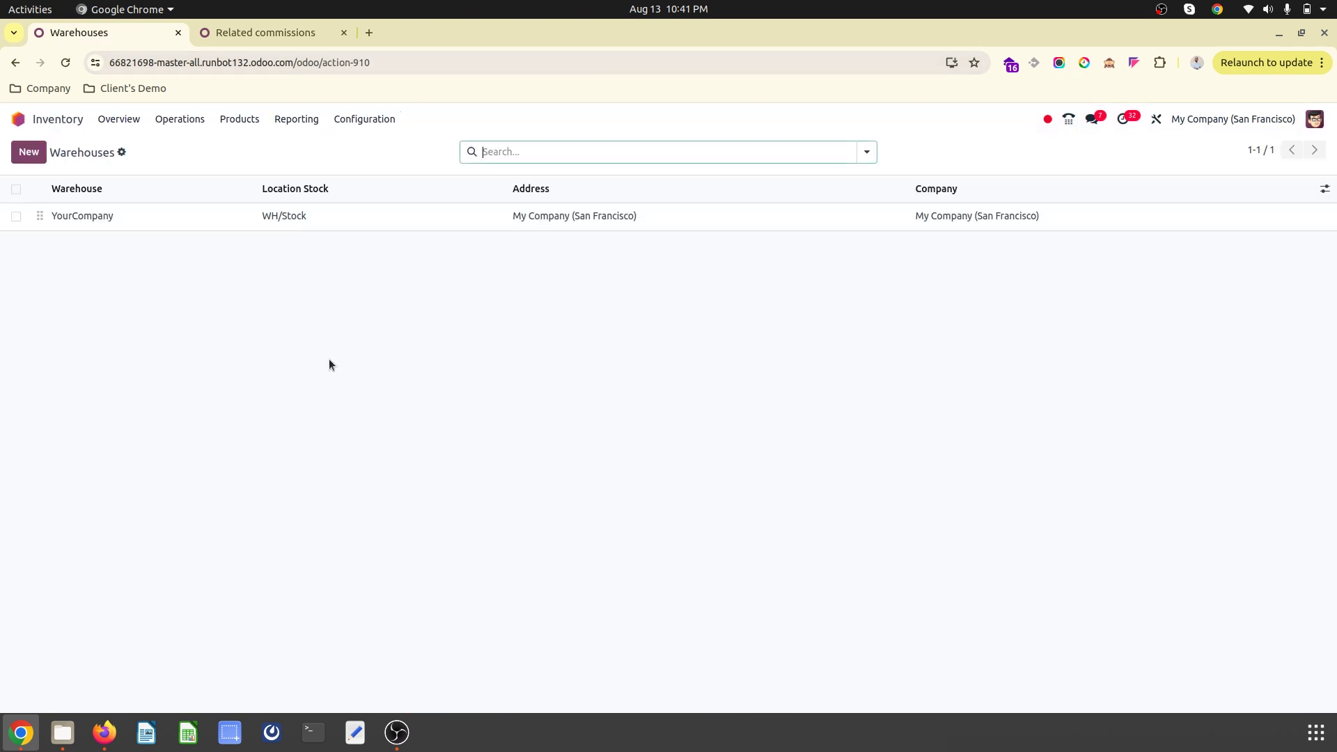
pyautogui.click(311, 218)
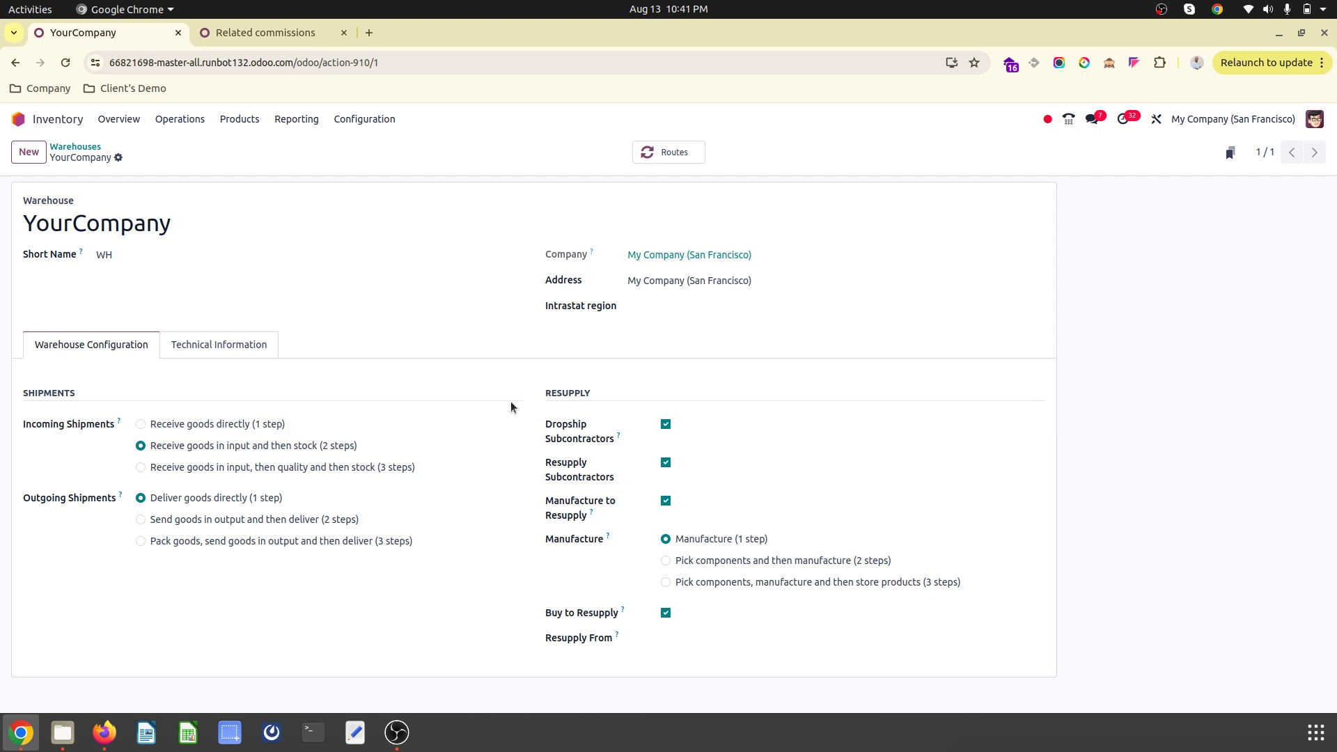
# - Return to the Sales quotations, remove the My Quotations filter and reopen quotation S00100
pyautogui.click(65, 122)
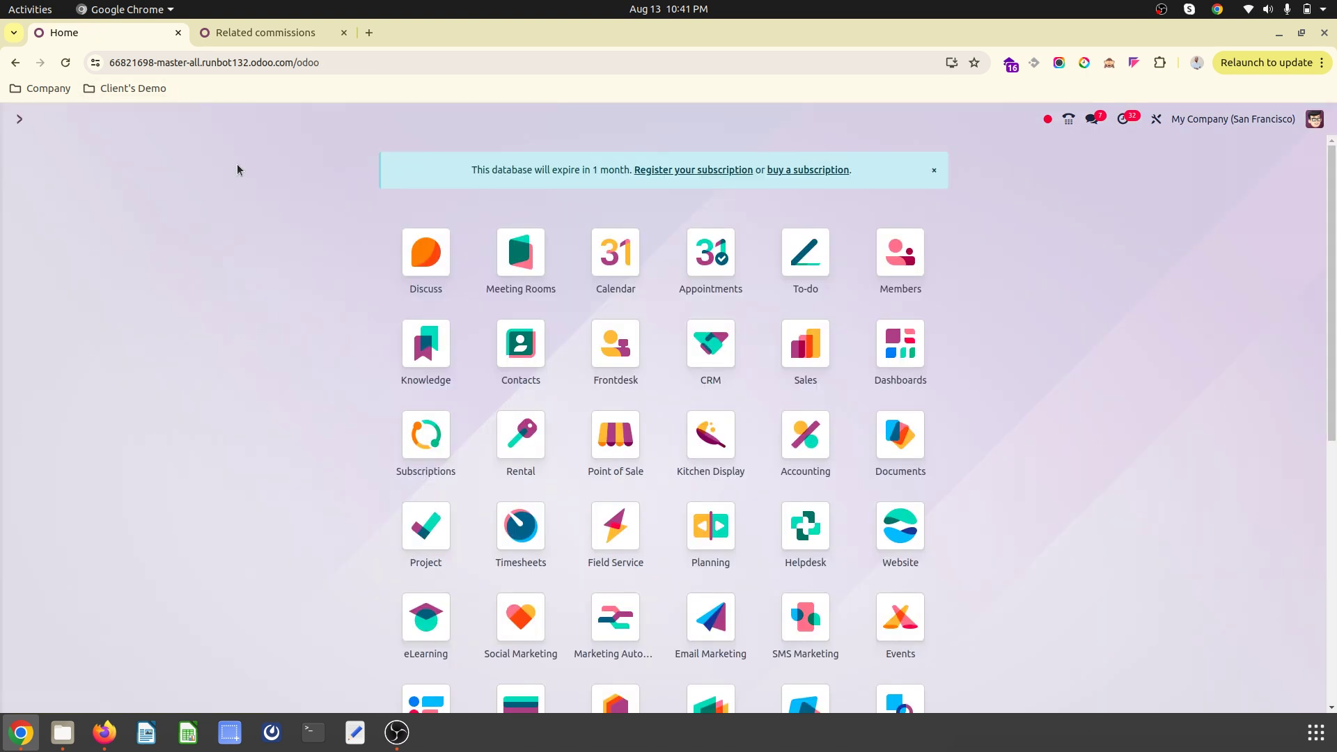
pyautogui.write('sale')
pyautogui.press('Return')
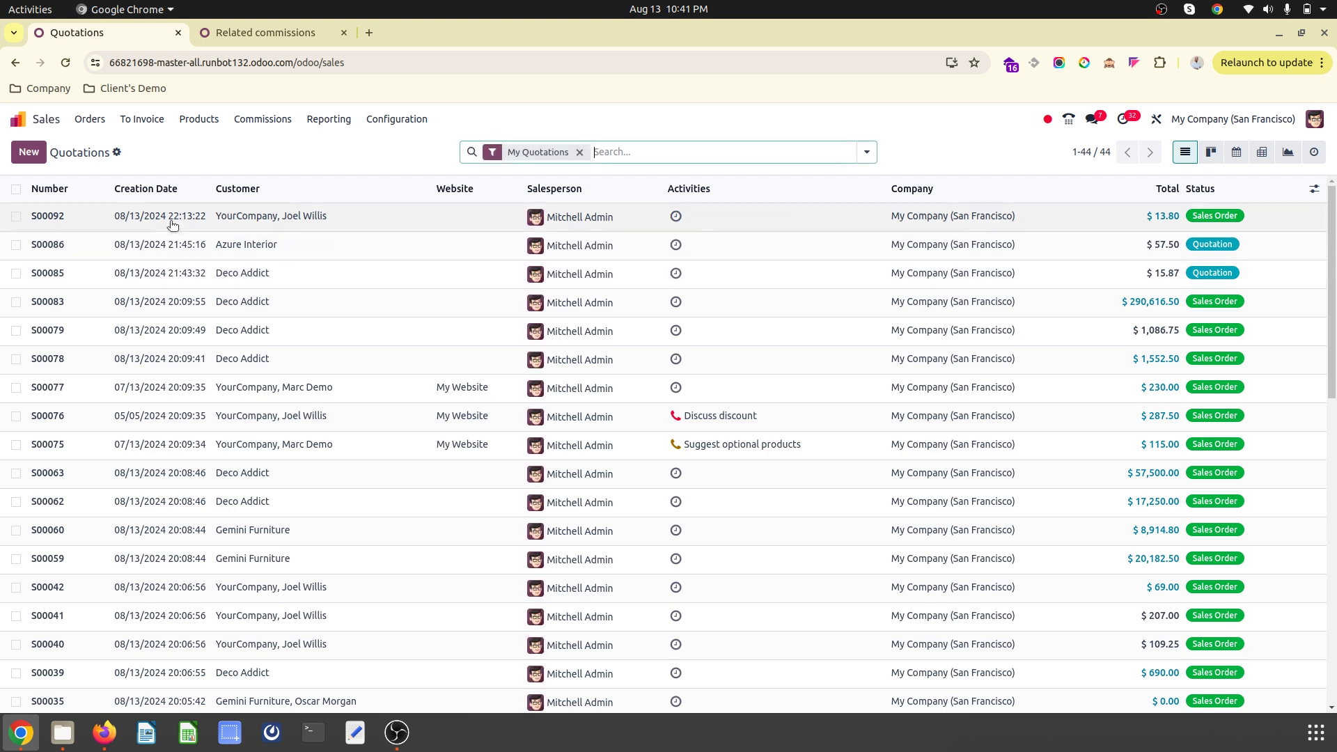
pyautogui.click(327, 215)
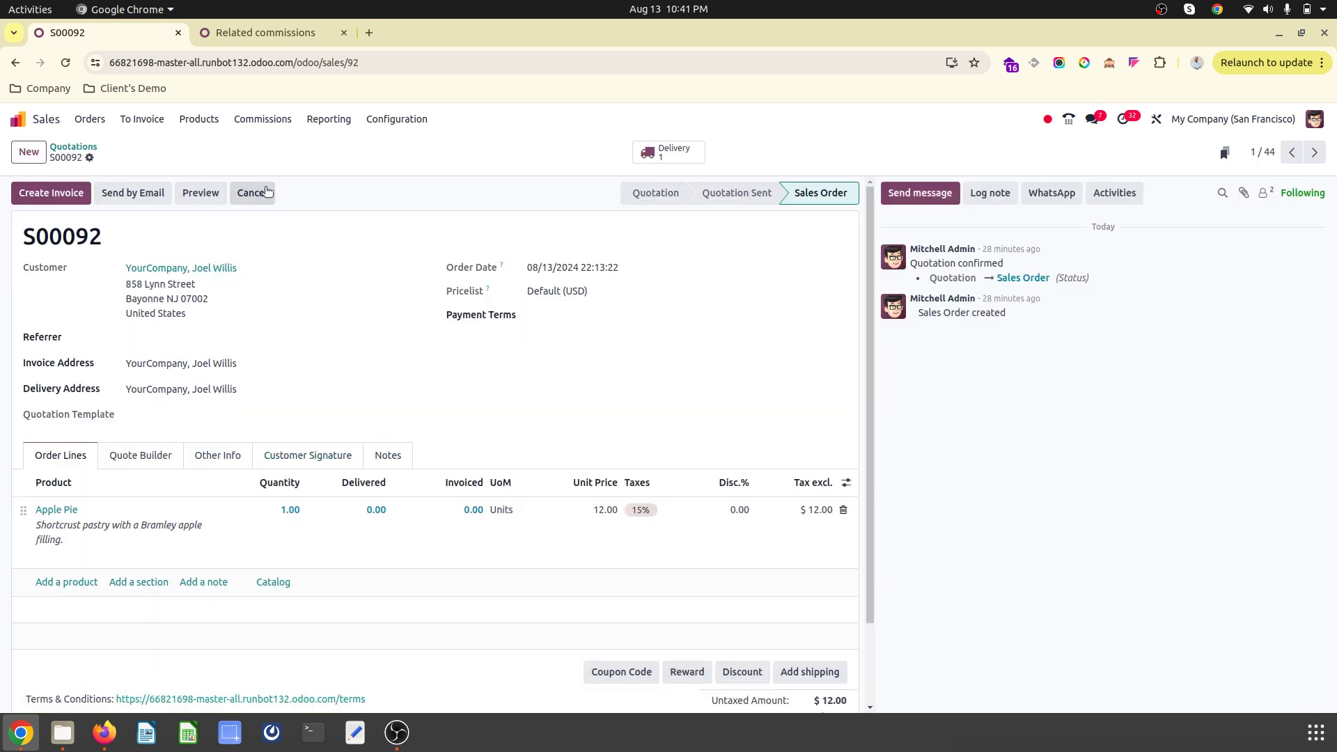
pyautogui.click(73, 148)
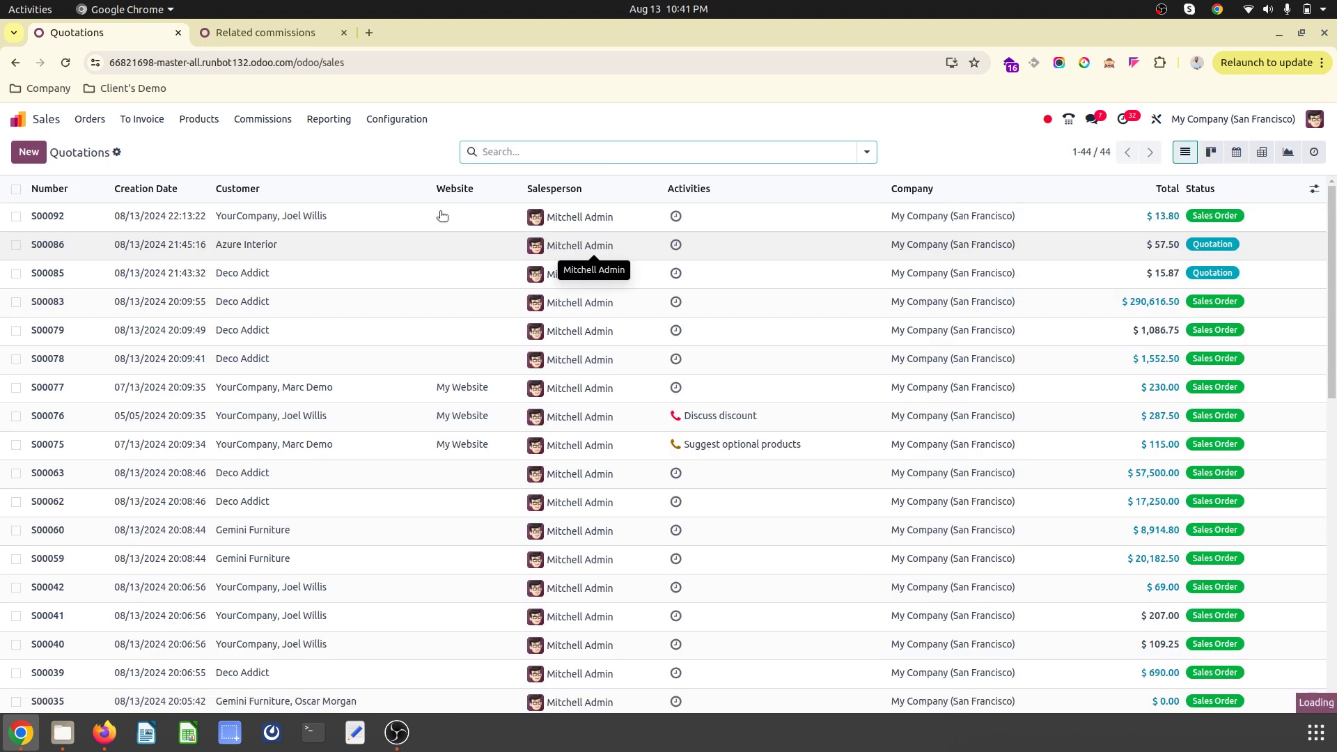
pyautogui.click(334, 218)
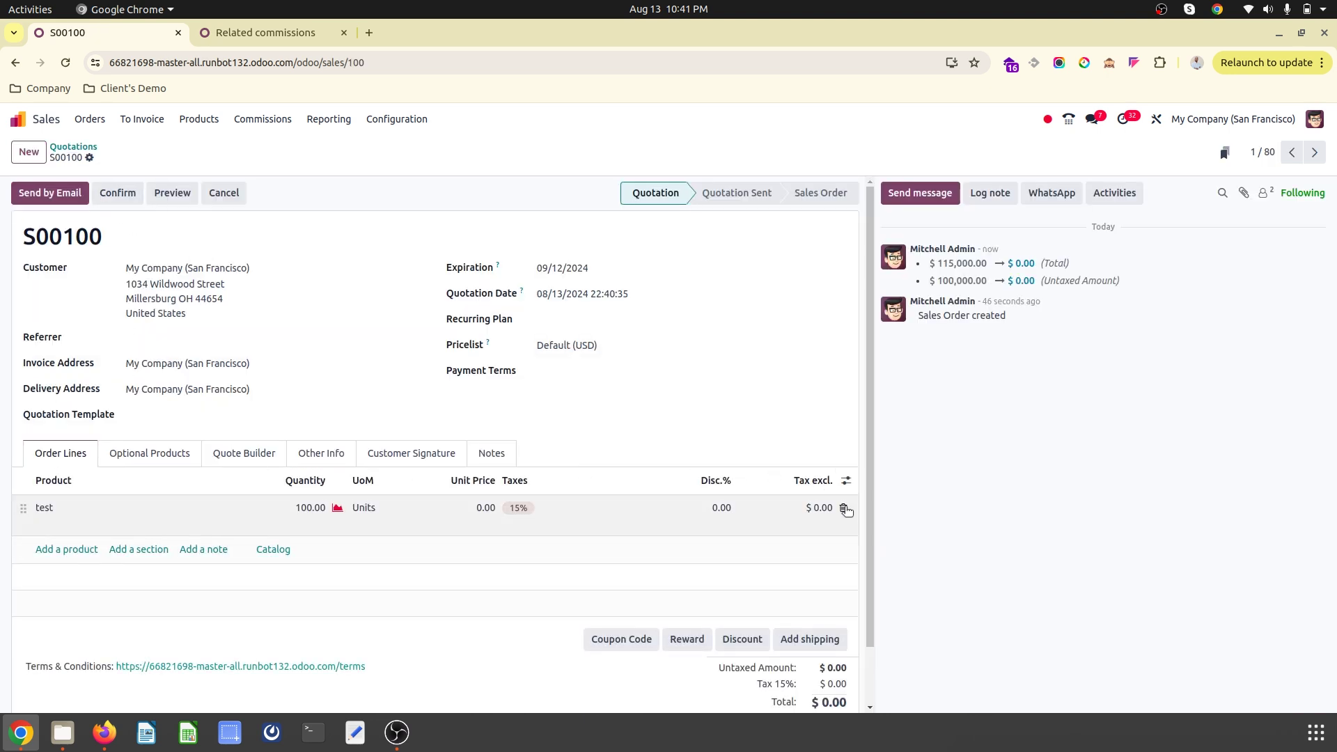
# - Delete the test order line and replace the quotation's customer with an individual contact
pyautogui.click(845, 509)
pyautogui.click(202, 268)
pyautogui.press('BackSpace')
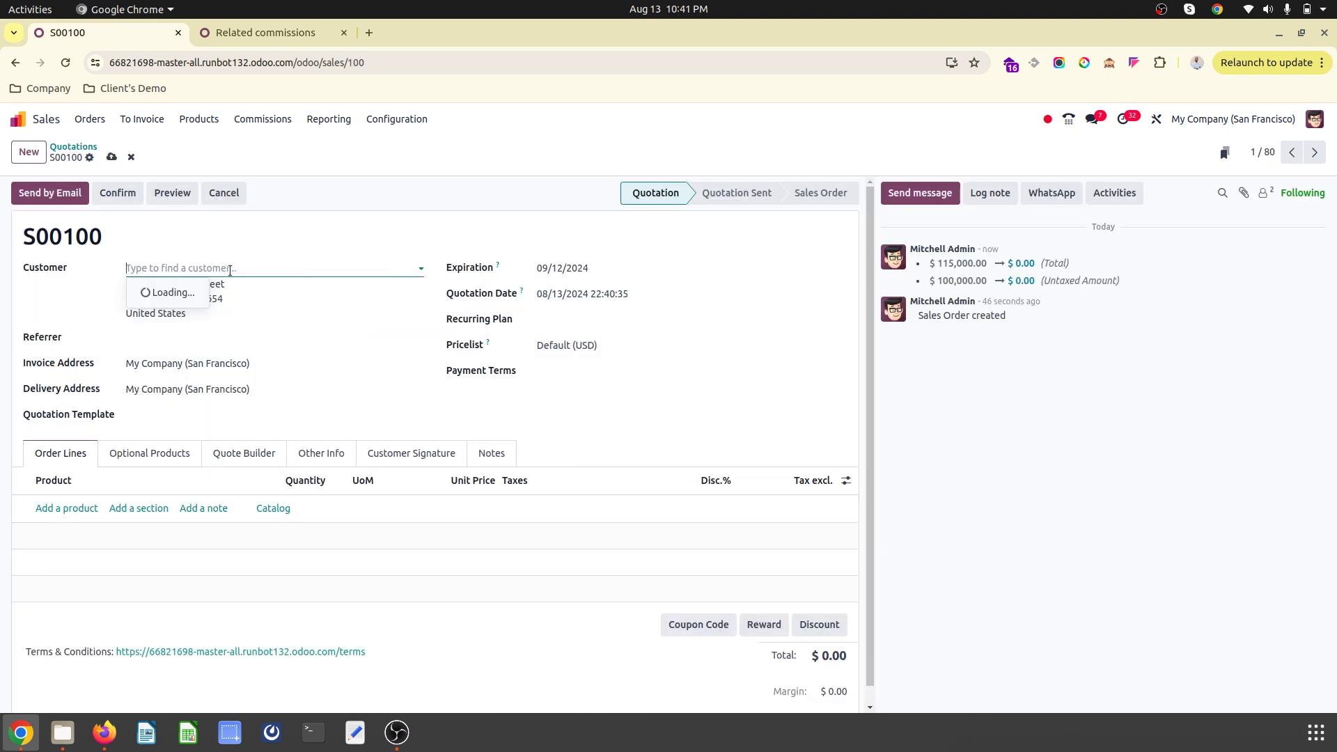
pyautogui.click(209, 386)
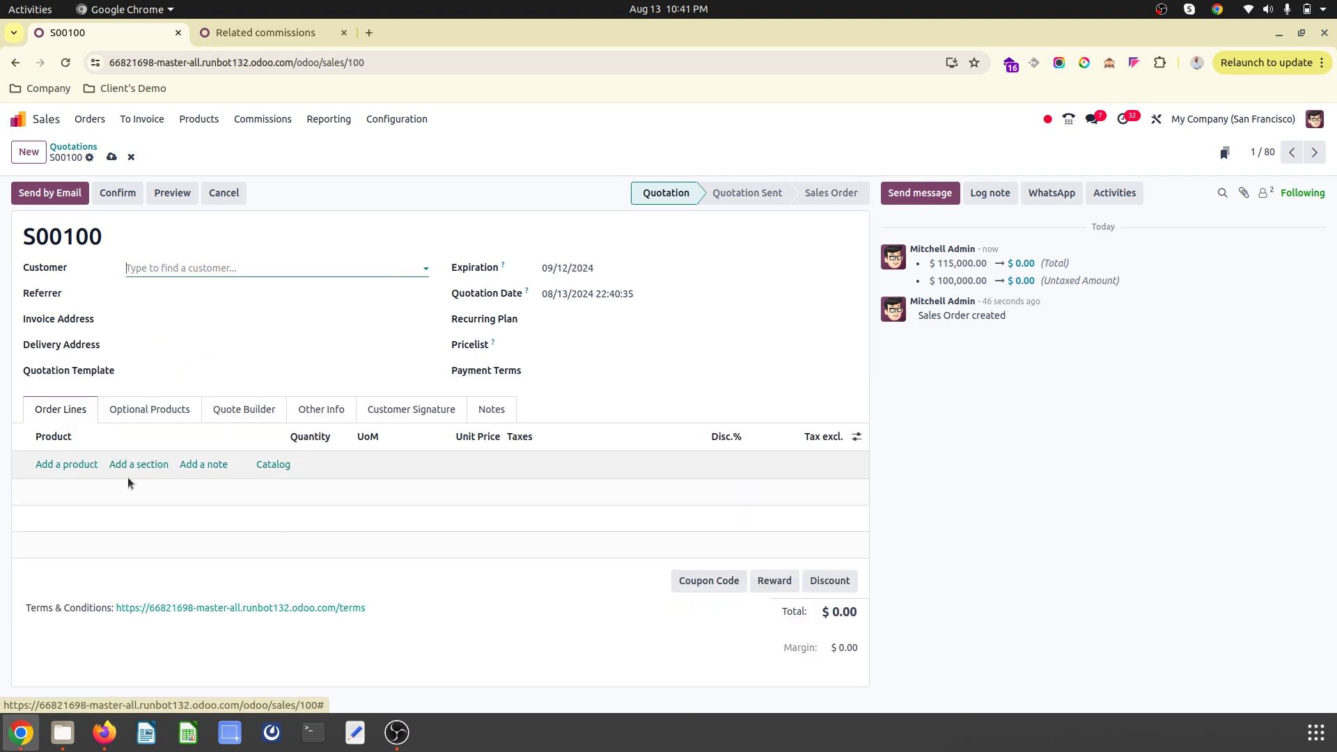
# - Add Acoustic Bloc Screens in the Wood variant to the order lines
pyautogui.click(86, 467)
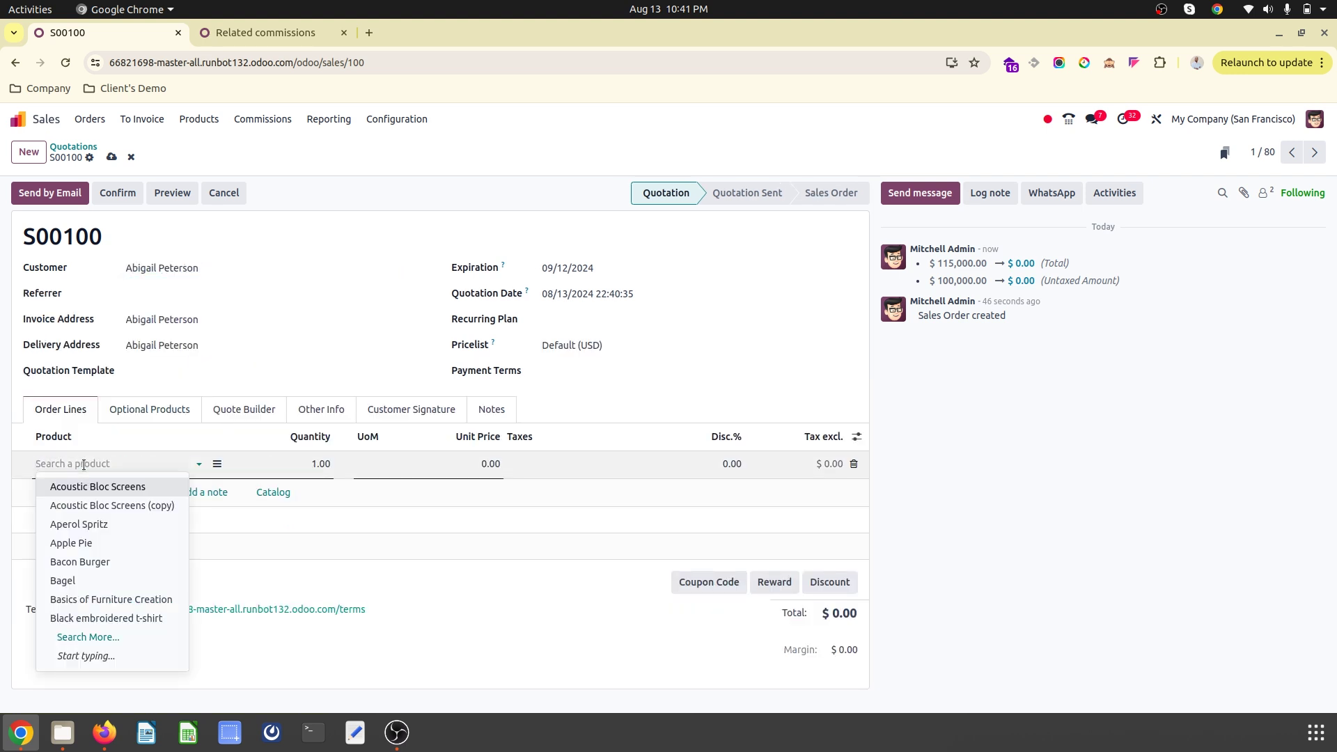
pyautogui.click(115, 487)
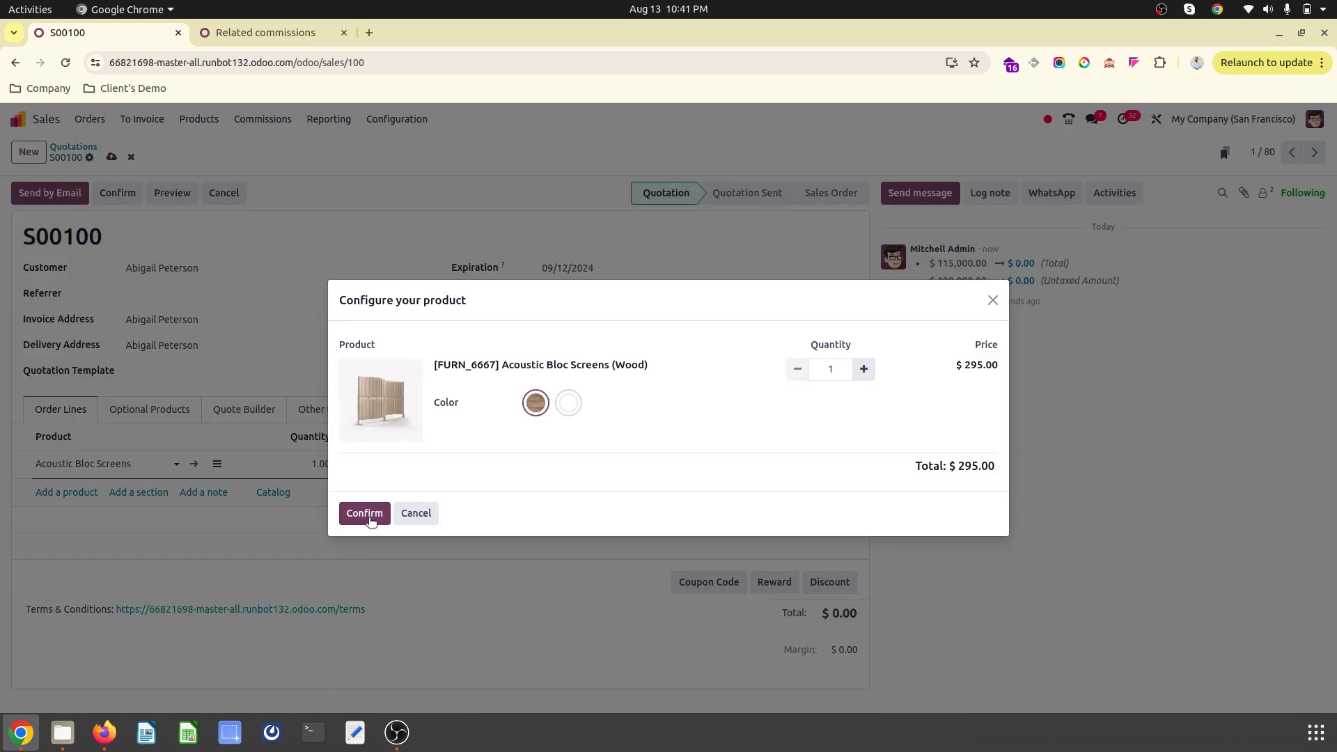
pyautogui.press('Return')
# - Check the assigned salesperson, set the Acoustic Bloc Screens quantity to 100, then save and confirm the quotation
pyautogui.click(321, 411)
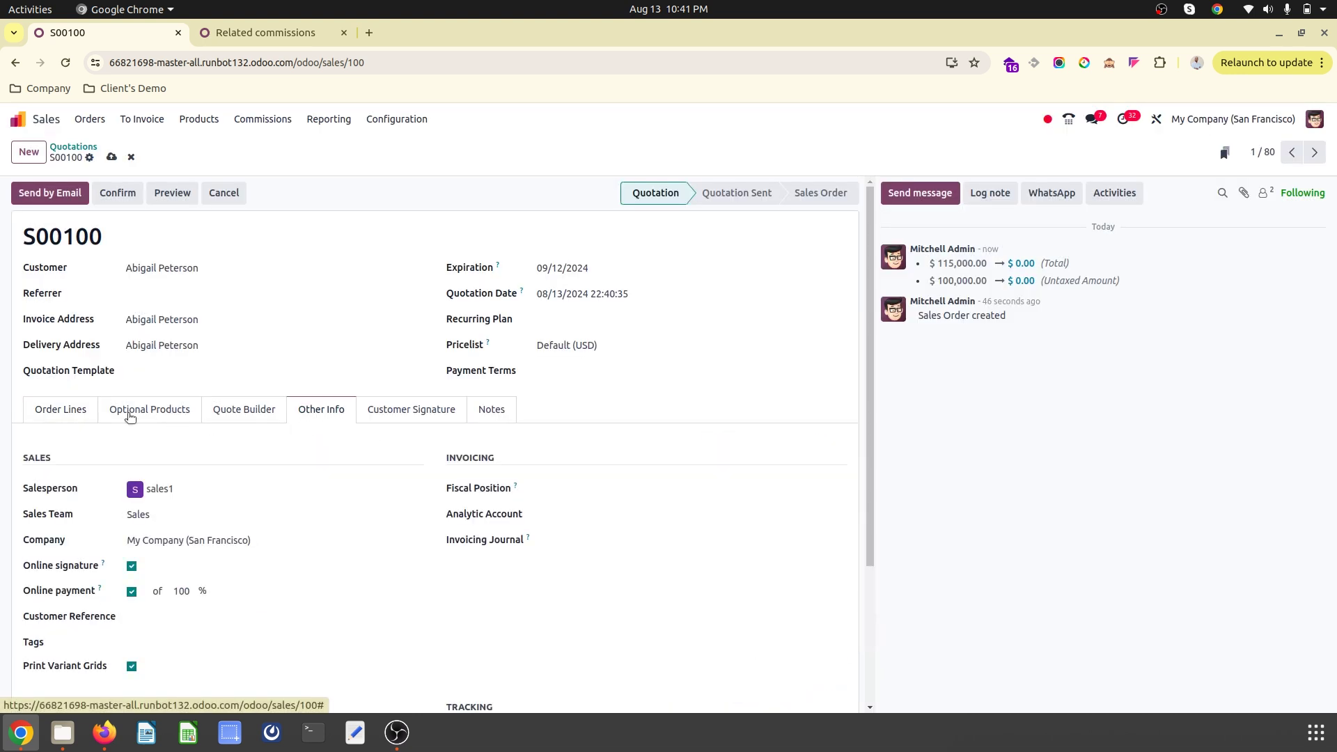
pyautogui.click(76, 412)
pyautogui.click(429, 465)
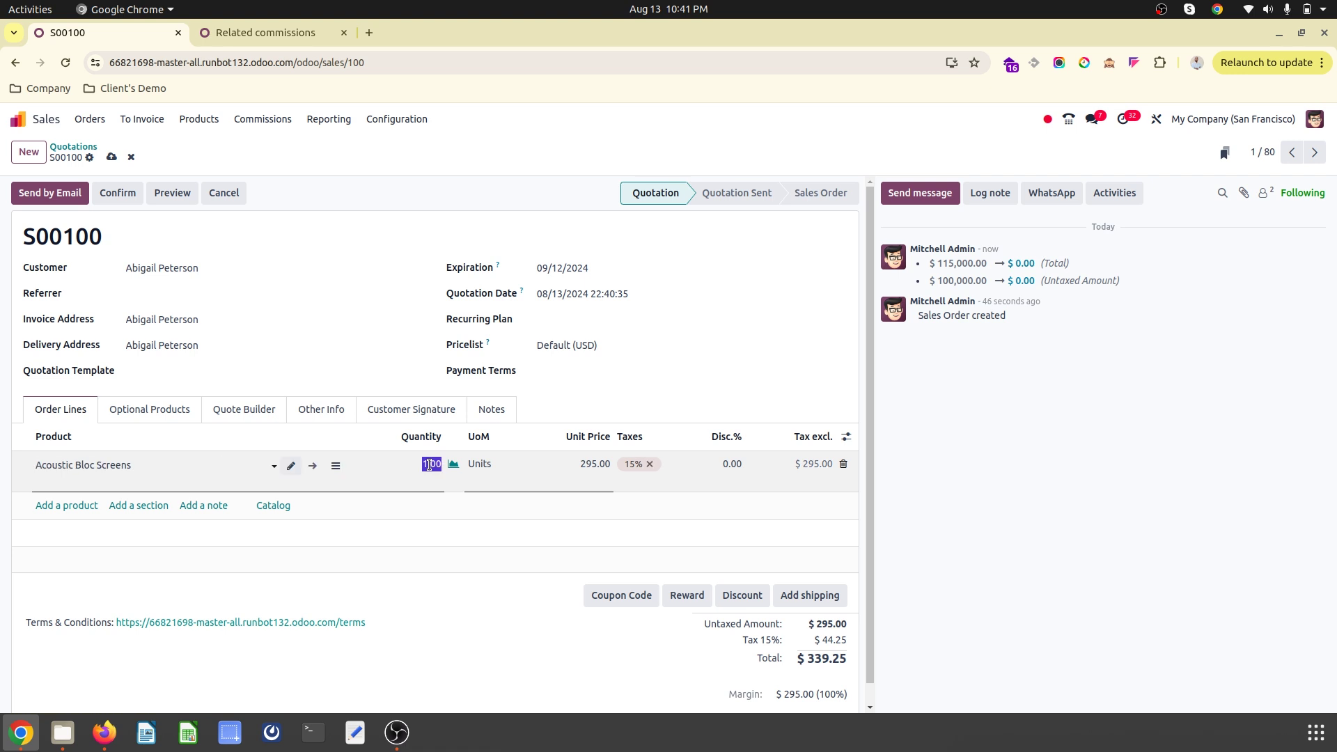
pyautogui.click(271, 245)
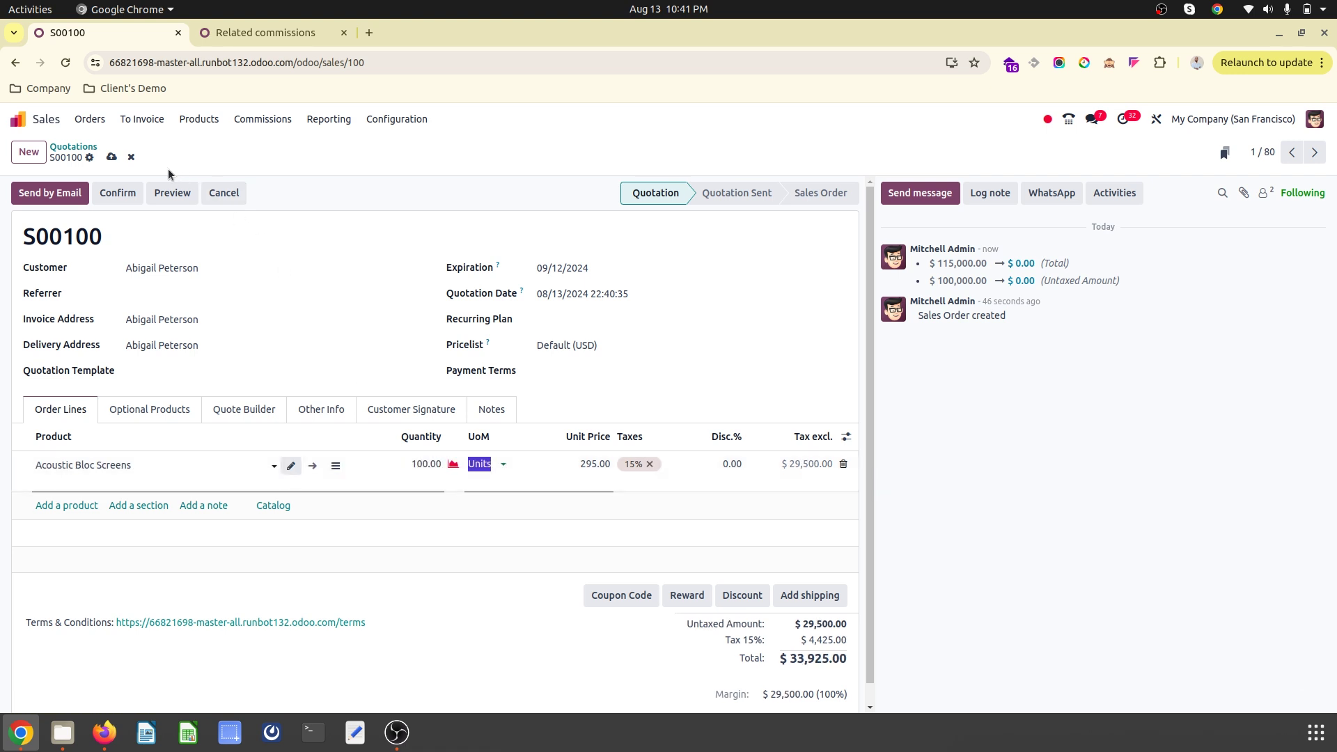
pyautogui.click(110, 156)
pyautogui.click(138, 201)
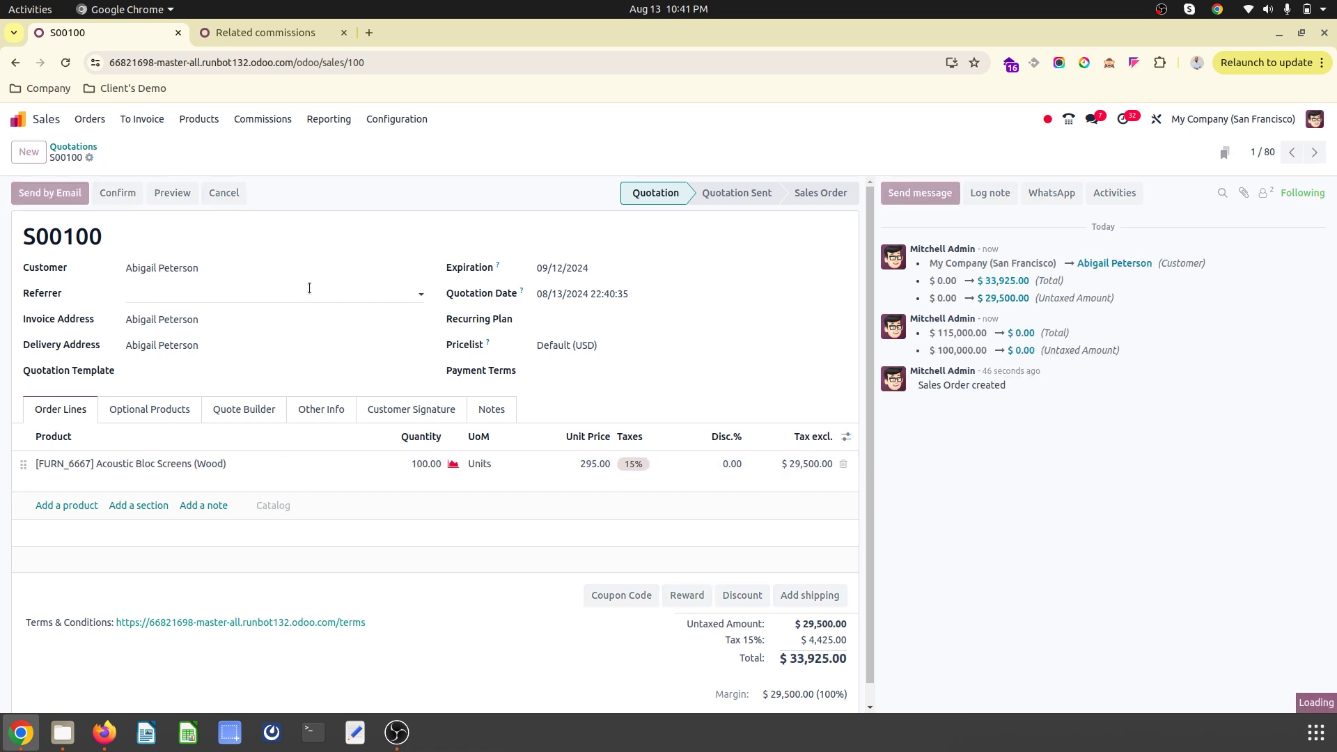
# - Reload the target driven plan's related commissions and check sales1's achieved amount, achieved rate and commission
pyautogui.click(270, 33)
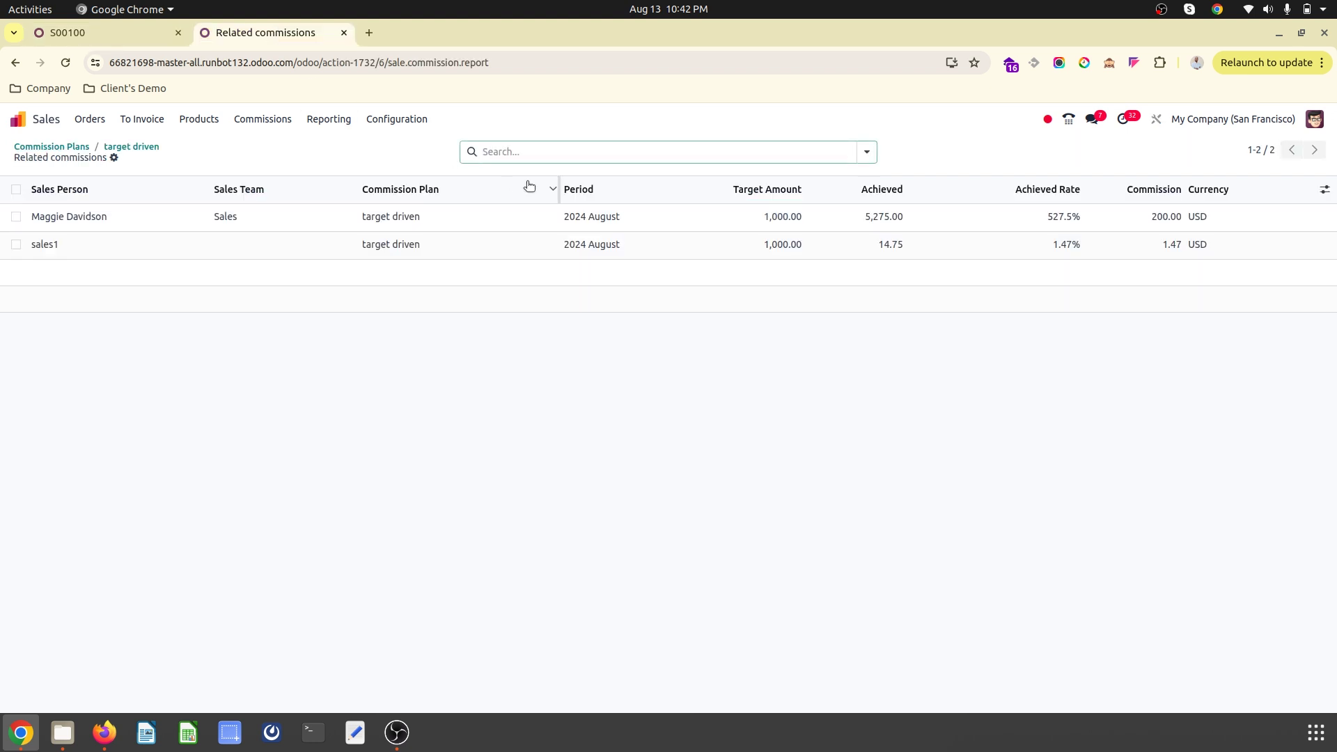
pyautogui.click(148, 146)
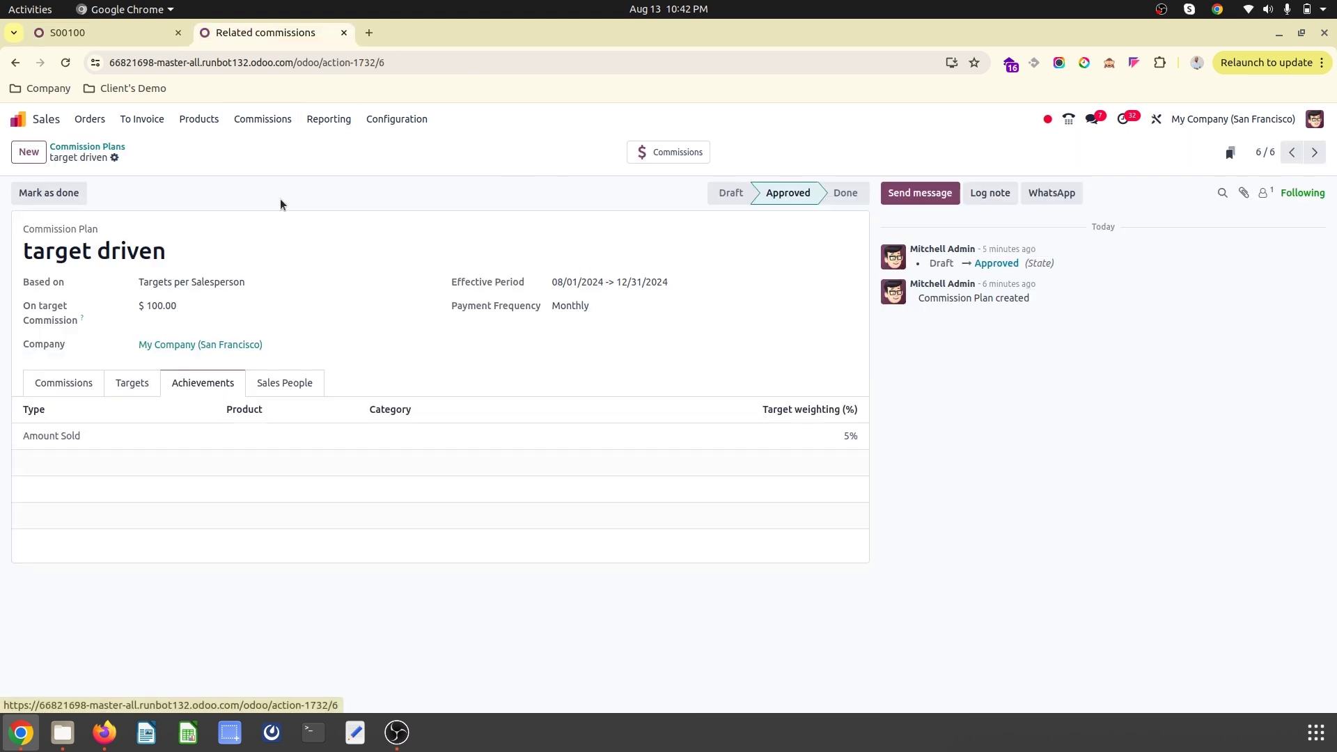
pyautogui.click(648, 155)
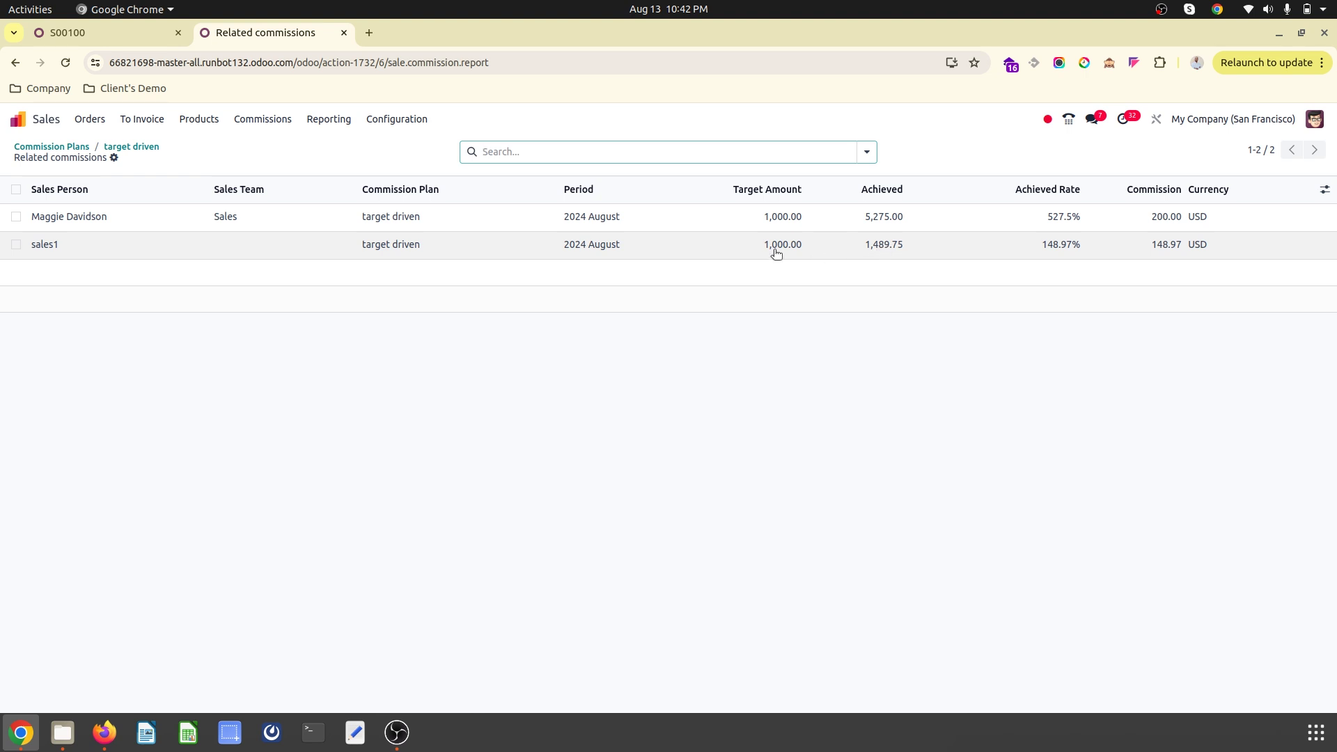
# - Compare order S00100's untaxed amount with the target driven plan's achievement weighting, monthly targets and commission levels
pyautogui.click(128, 145)
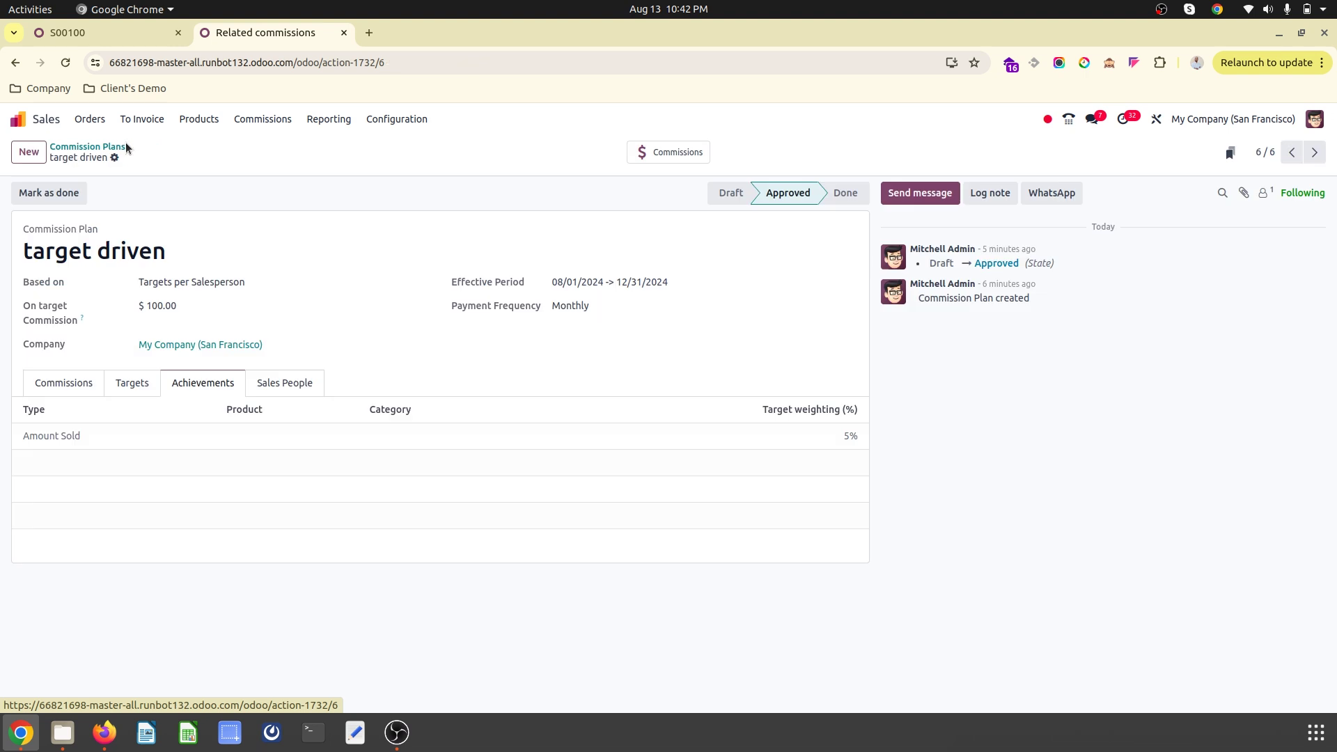
pyautogui.click(97, 33)
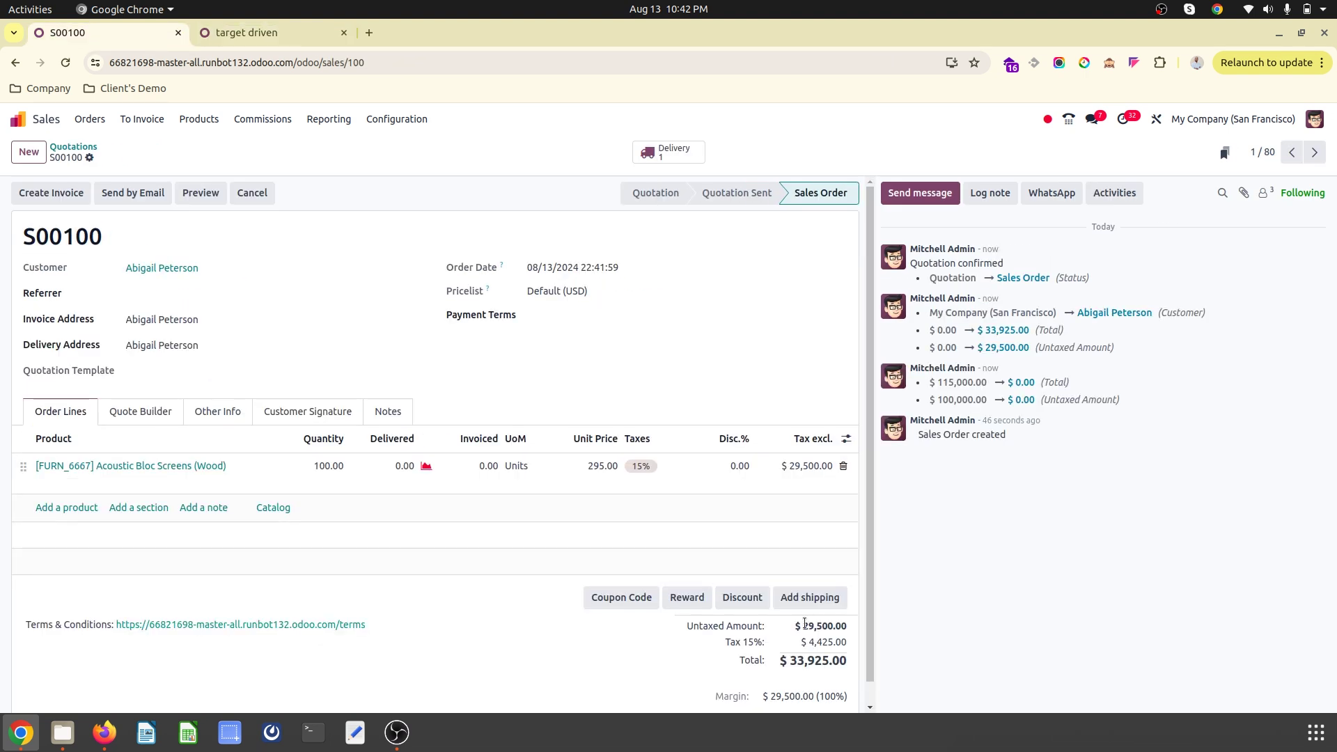
pyautogui.click(278, 33)
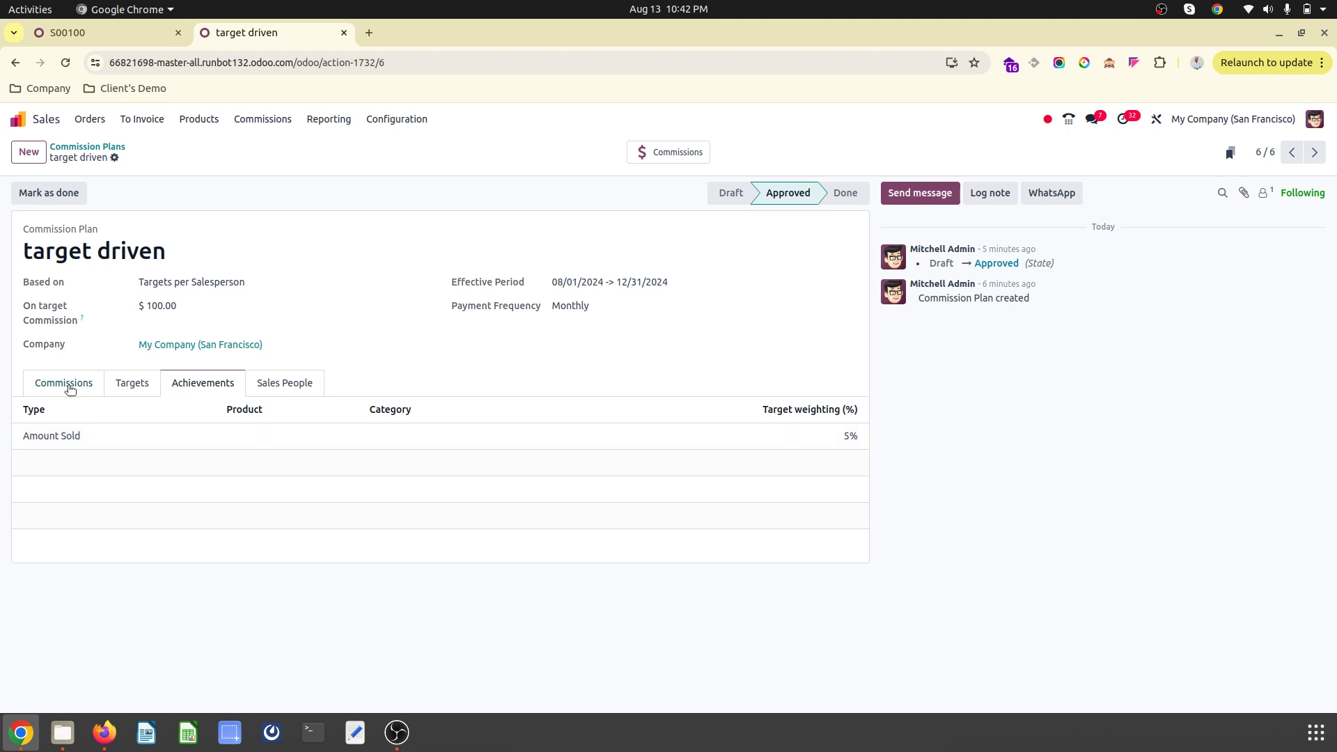
pyautogui.click(129, 387)
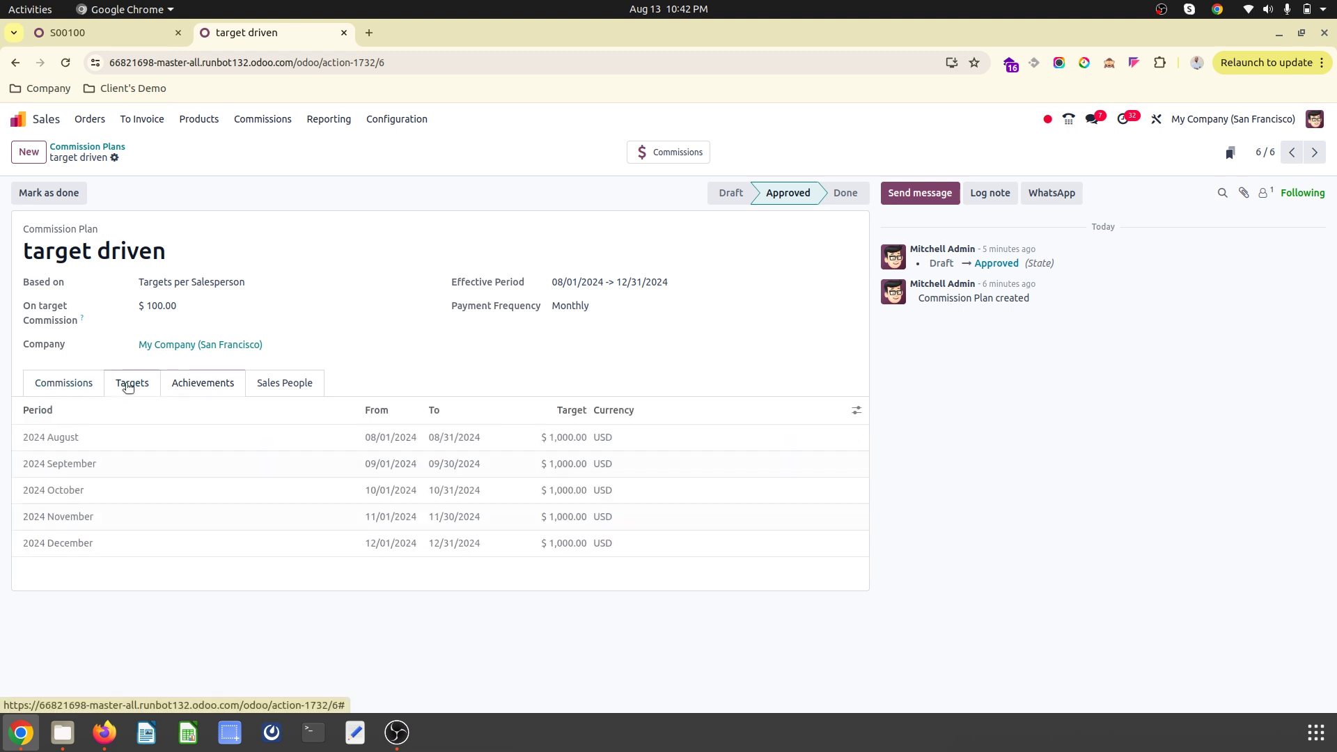
pyautogui.click(75, 382)
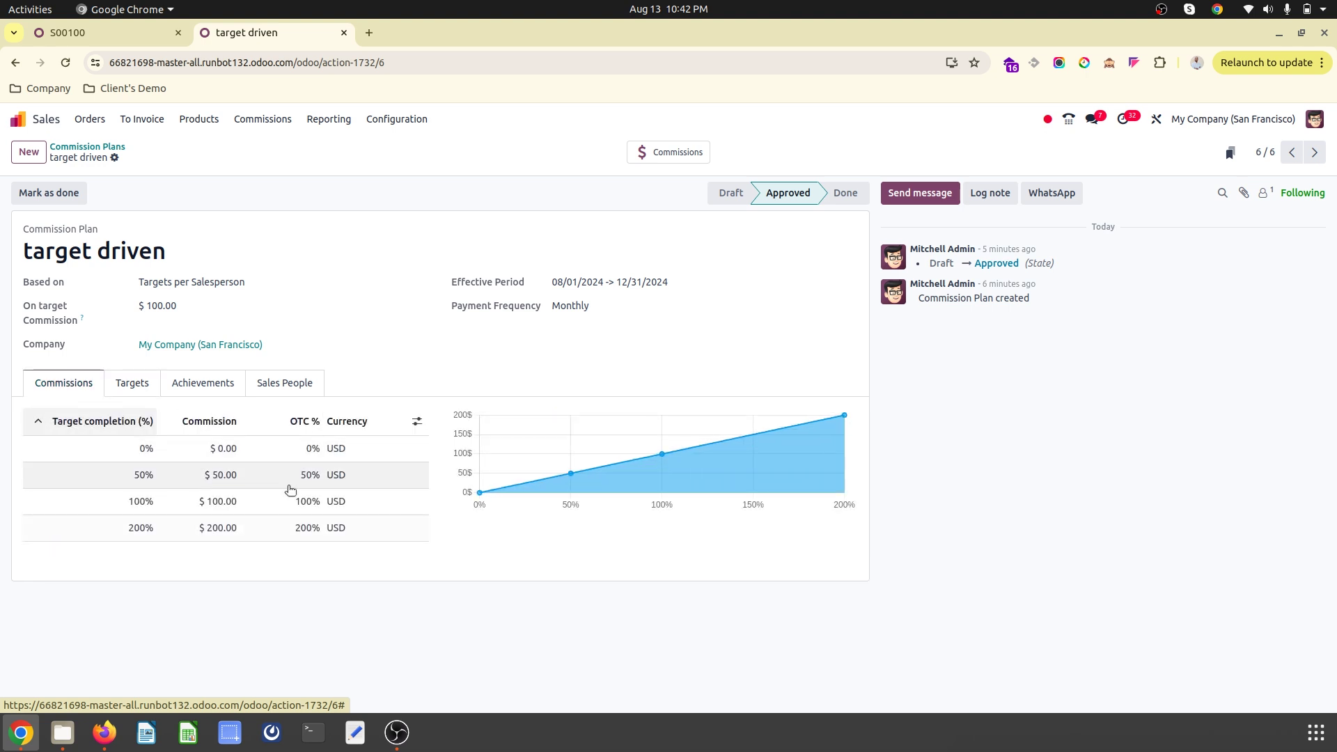
# - Recheck the target driven plan's related commissions against order S00100 and the plan's targets and commission levels
pyautogui.hotkey('ctrl', 'pageup')
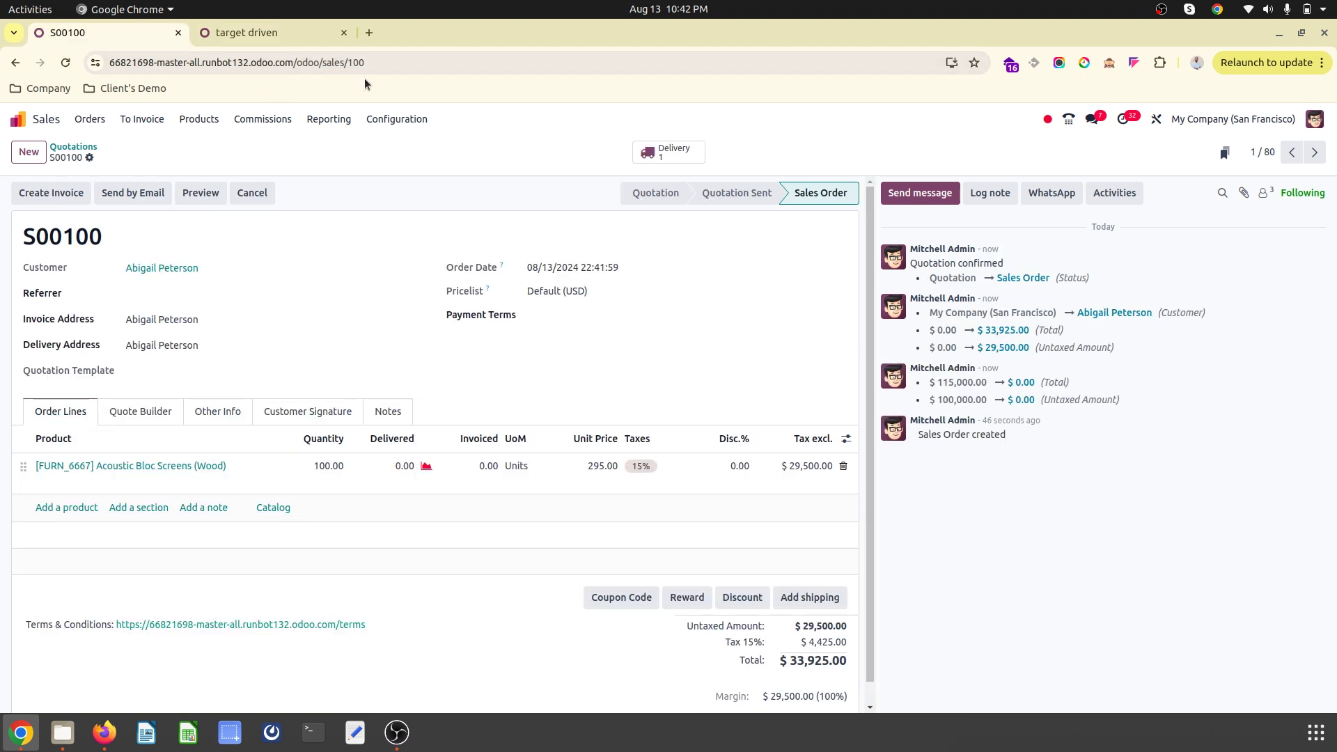
pyautogui.hotkey('ctrl', 'pagedown')
pyautogui.click(671, 152)
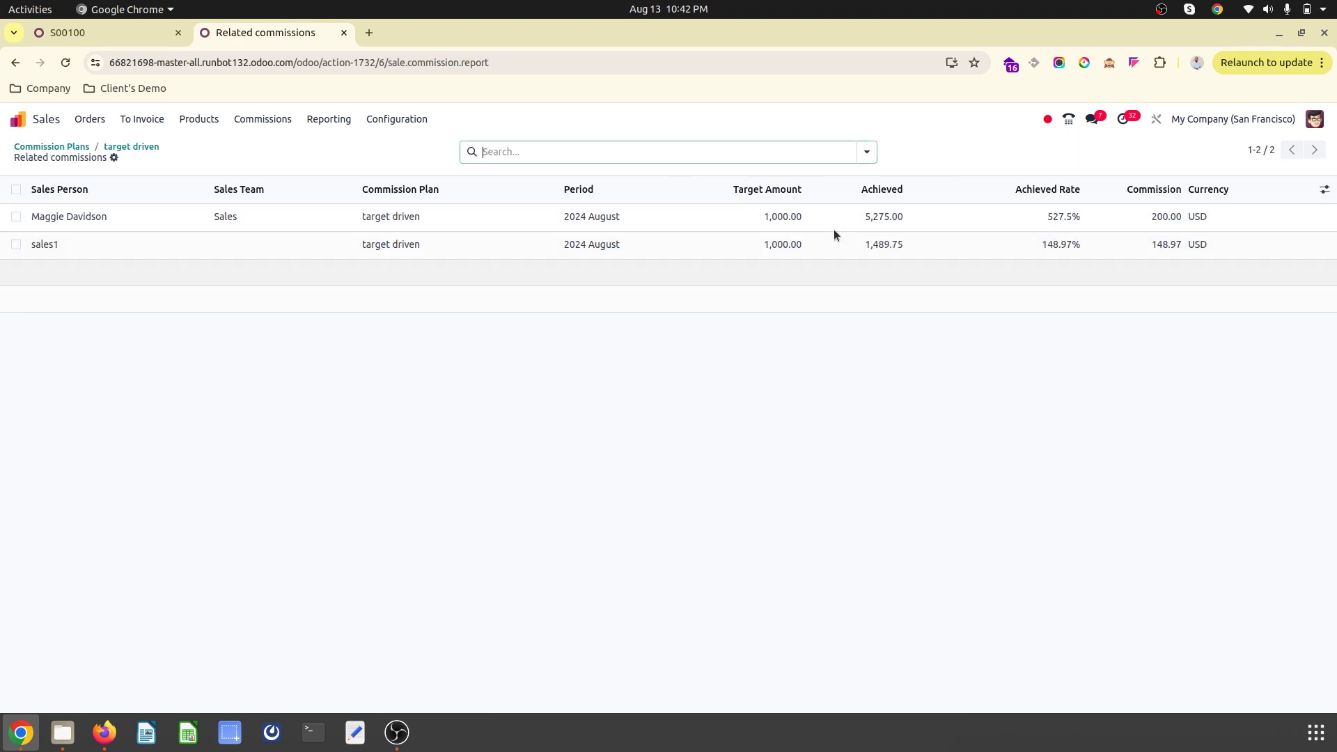
pyautogui.click(129, 147)
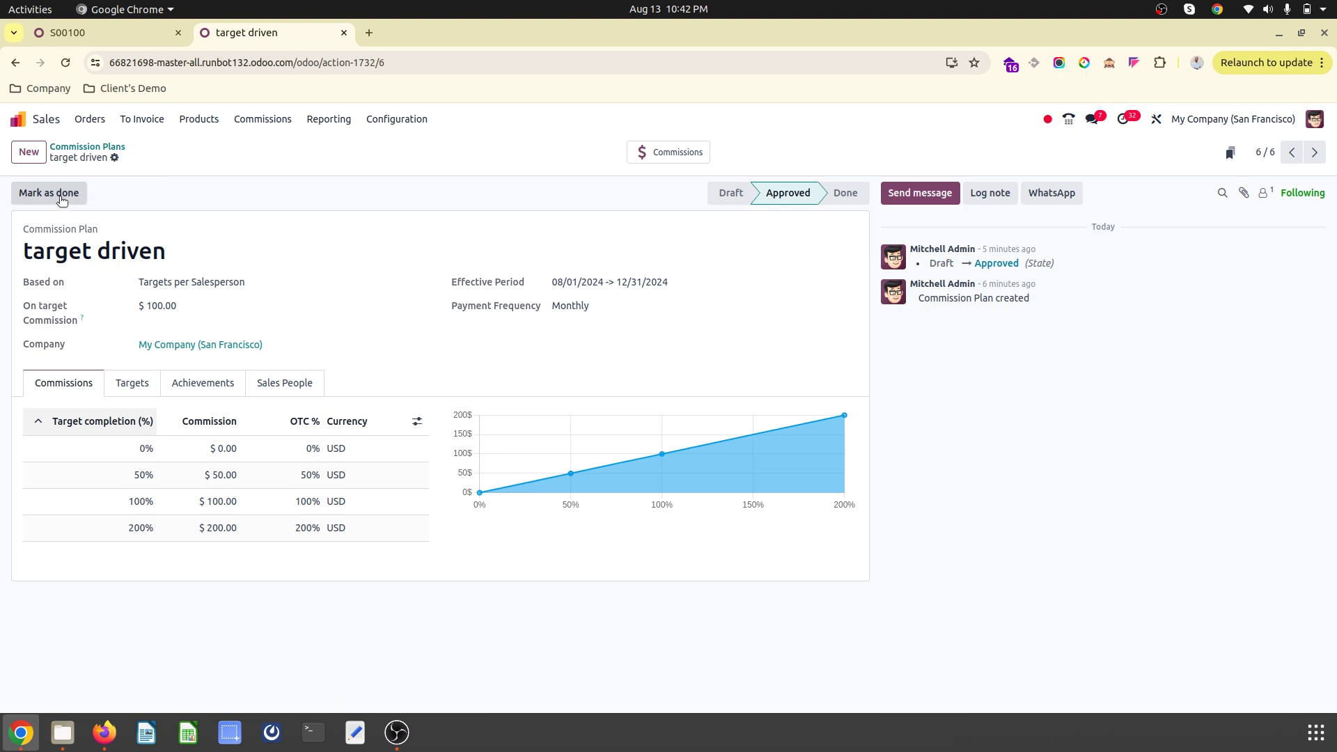
pyautogui.click(131, 384)
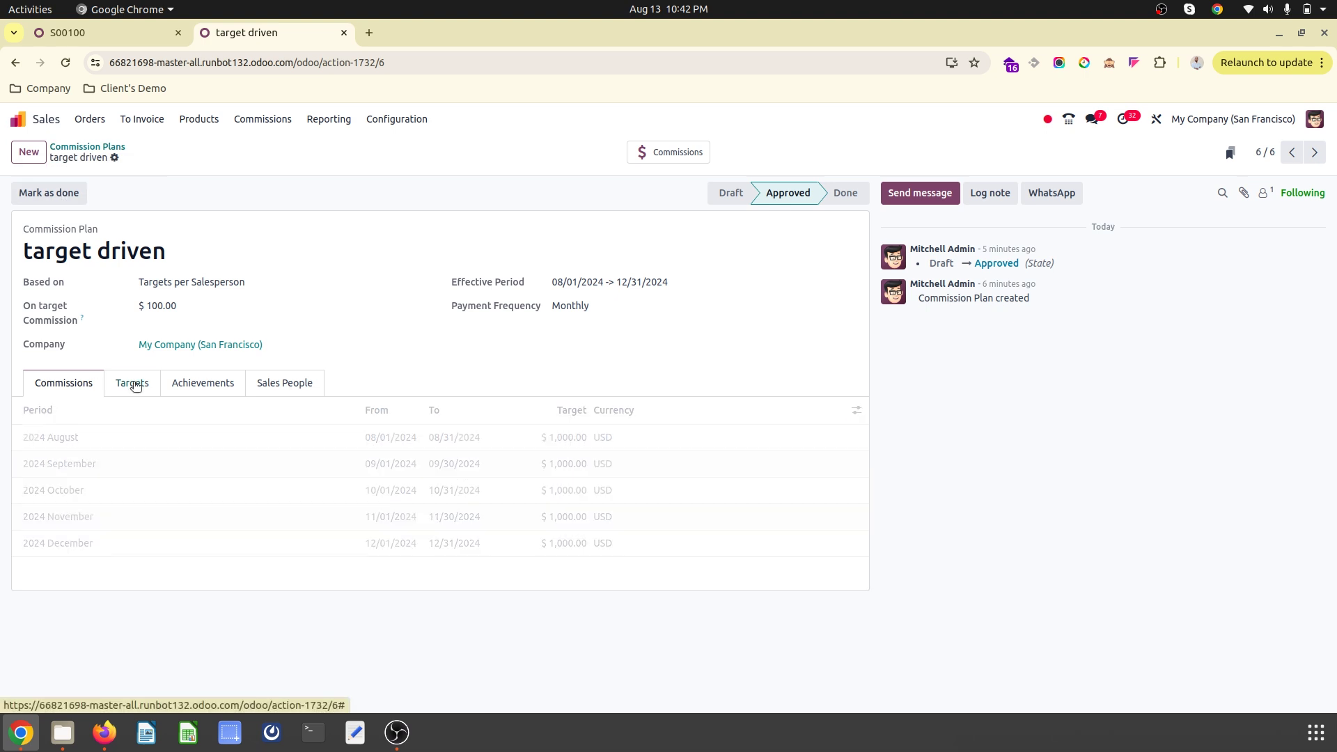
pyautogui.click(88, 383)
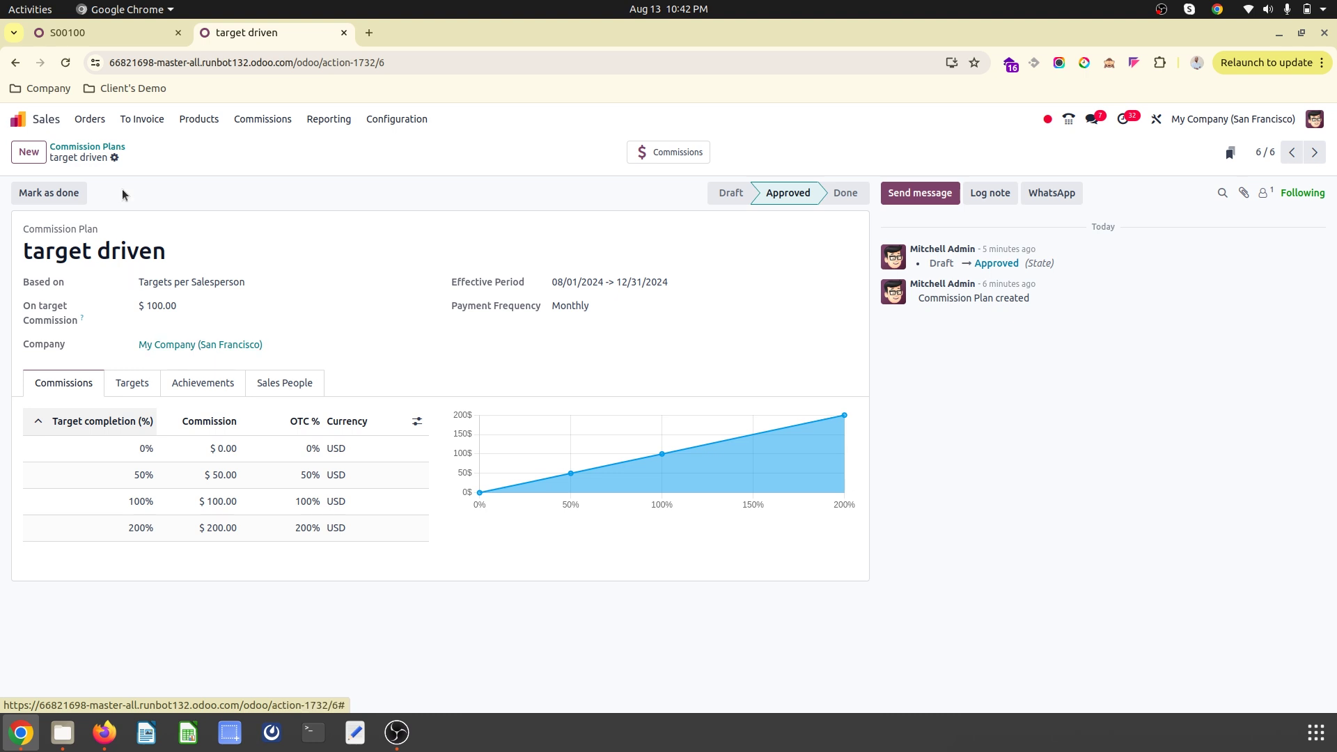
# - Mark the target driven plan as done and start a new commission plan named "new comm" based on Targets
pyautogui.click(66, 195)
pyautogui.click(29, 152)
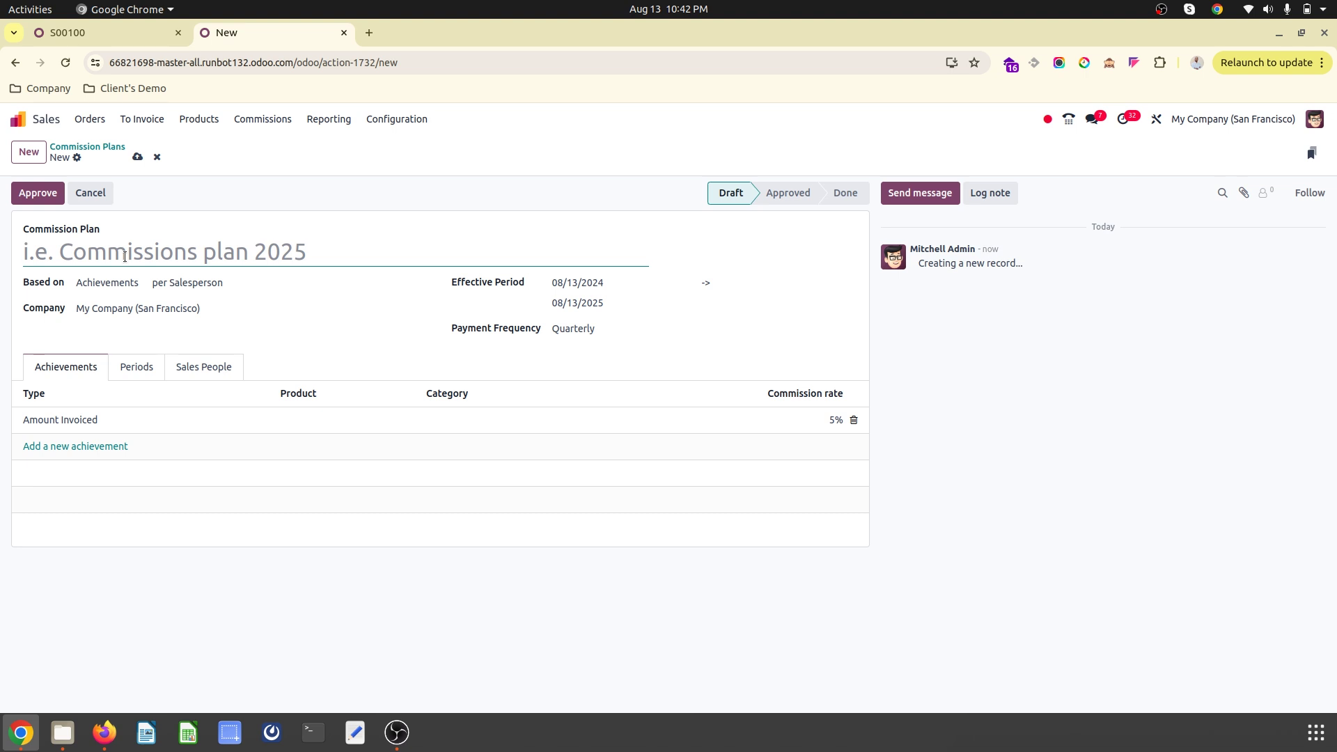
pyautogui.write('new comm')
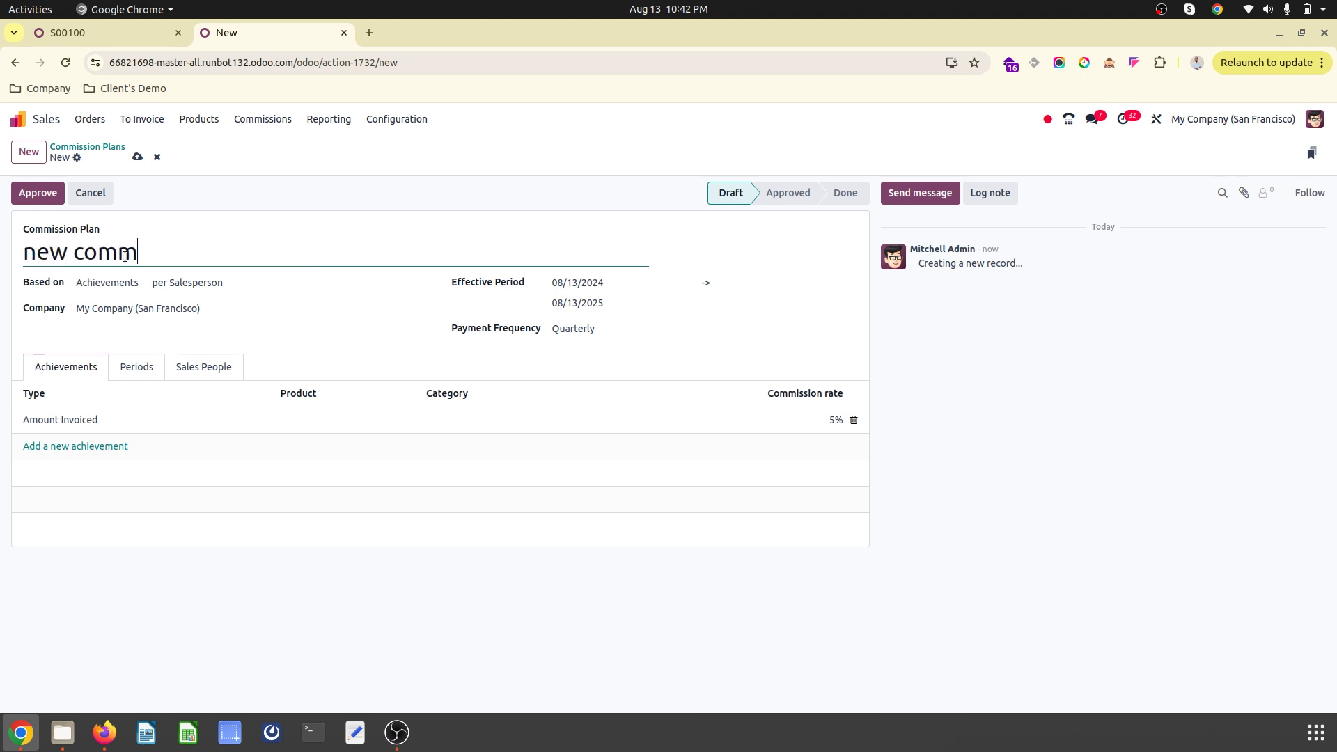
pyautogui.click(120, 284)
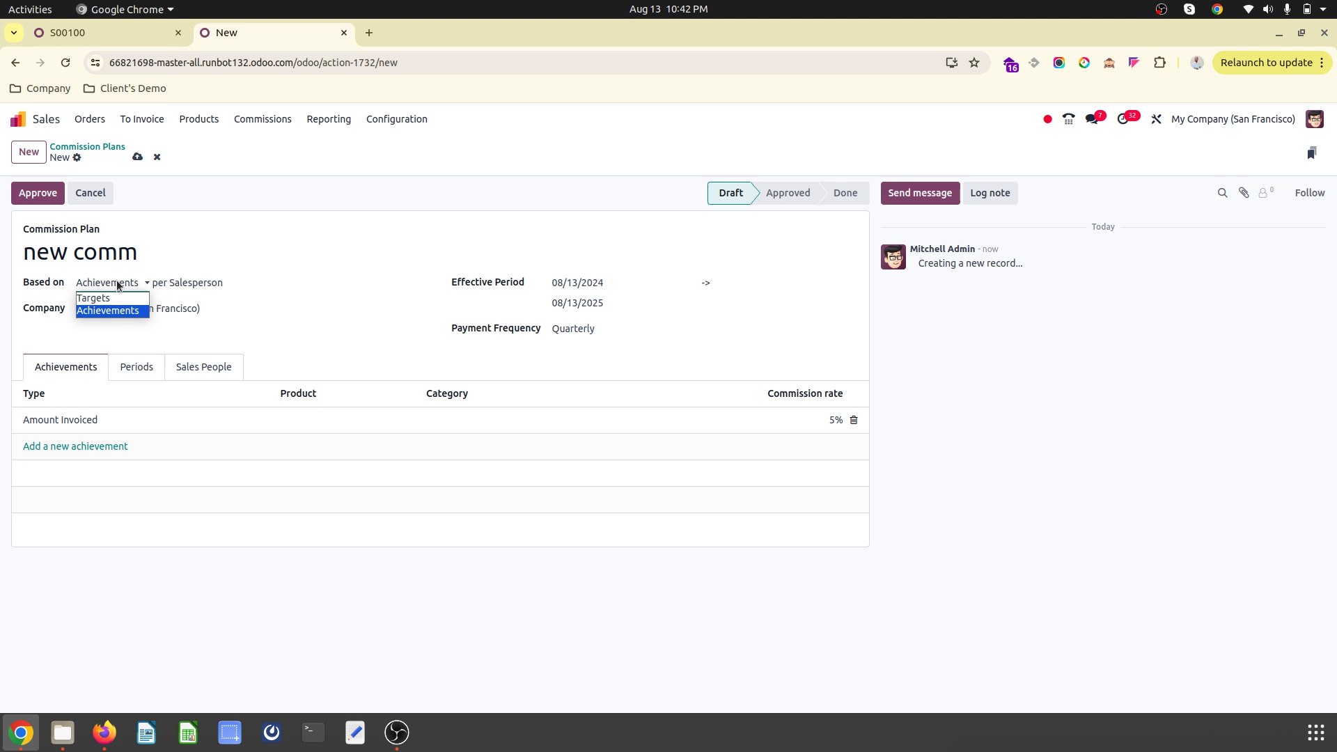
pyautogui.click(95, 298)
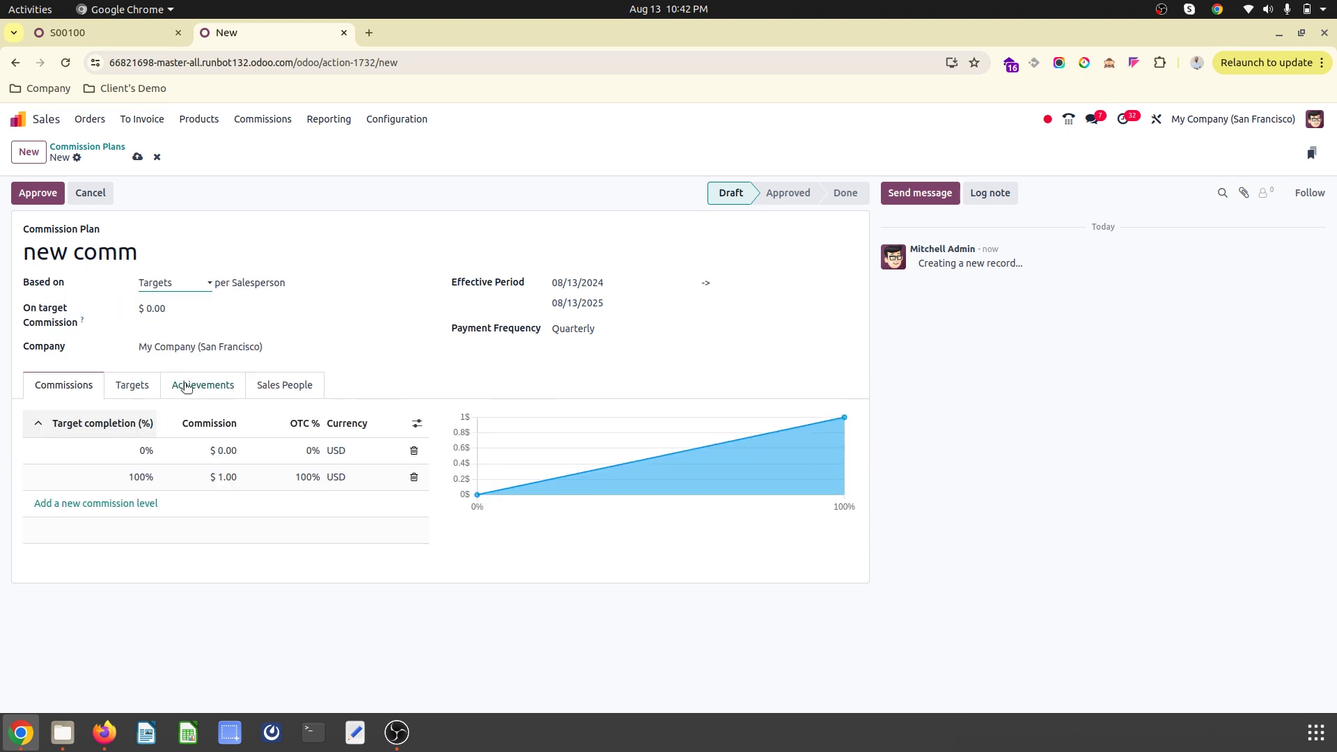
# - Set the new plan's effective period from 08/01/2024 to 08/30/2025
pyautogui.click(134, 385)
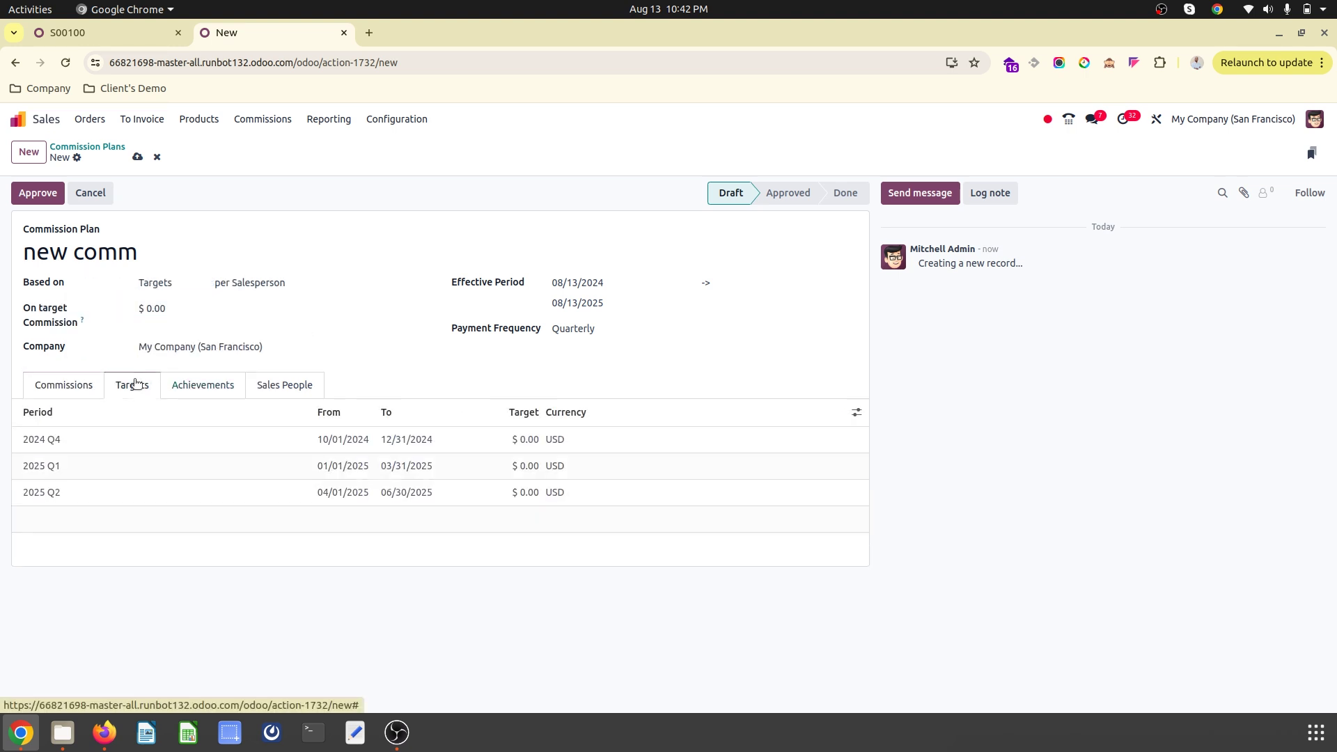
pyautogui.click(613, 288)
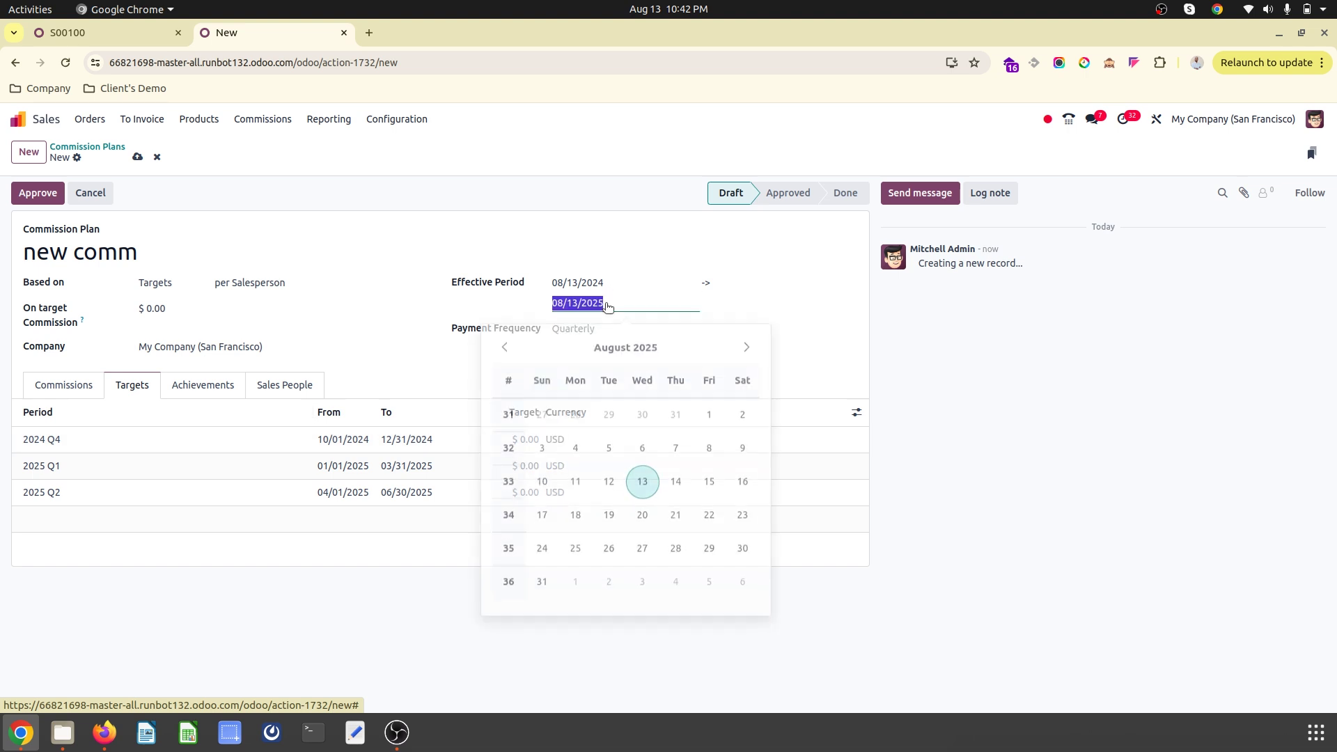
pyautogui.click(583, 282)
pyautogui.click(675, 389)
pyautogui.click(587, 308)
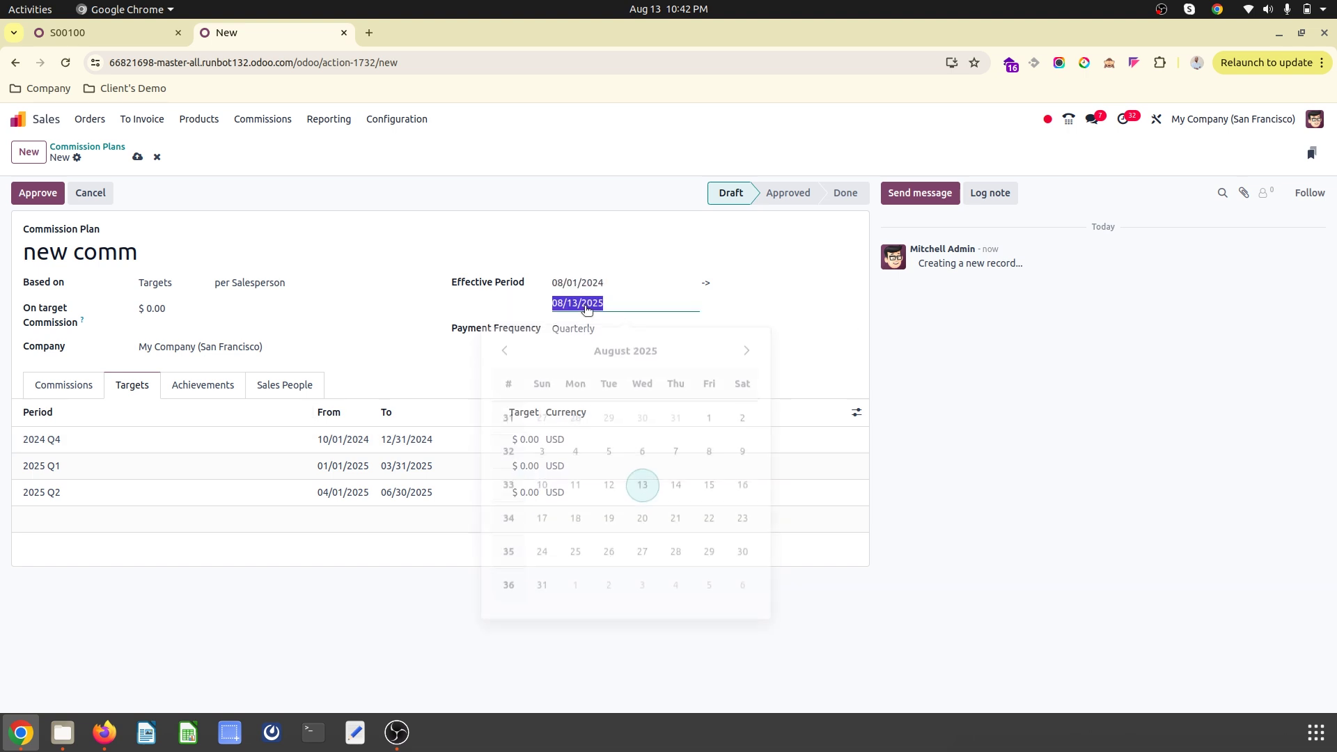
pyautogui.click(743, 554)
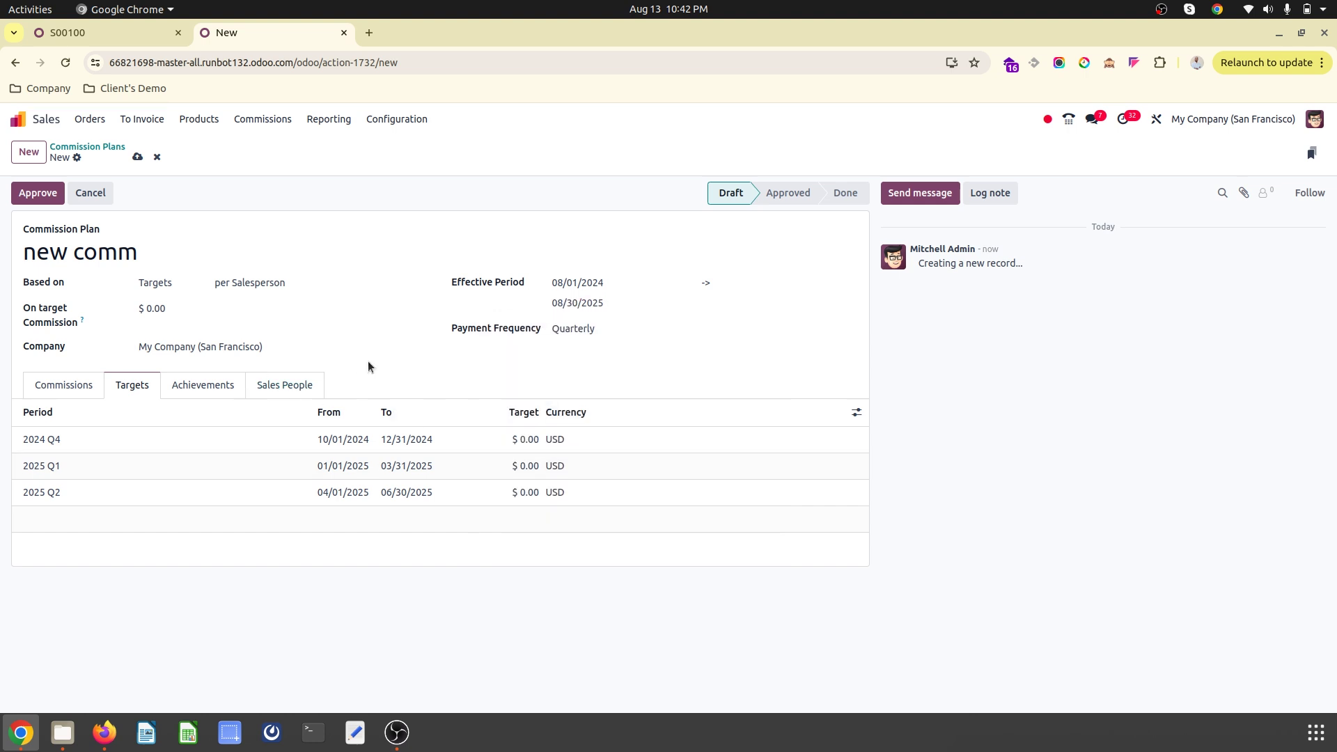
# - Set the target weighting of the Amount Invoiced achievement to 100%
pyautogui.click(216, 385)
pyautogui.click(832, 439)
pyautogui.write('100')
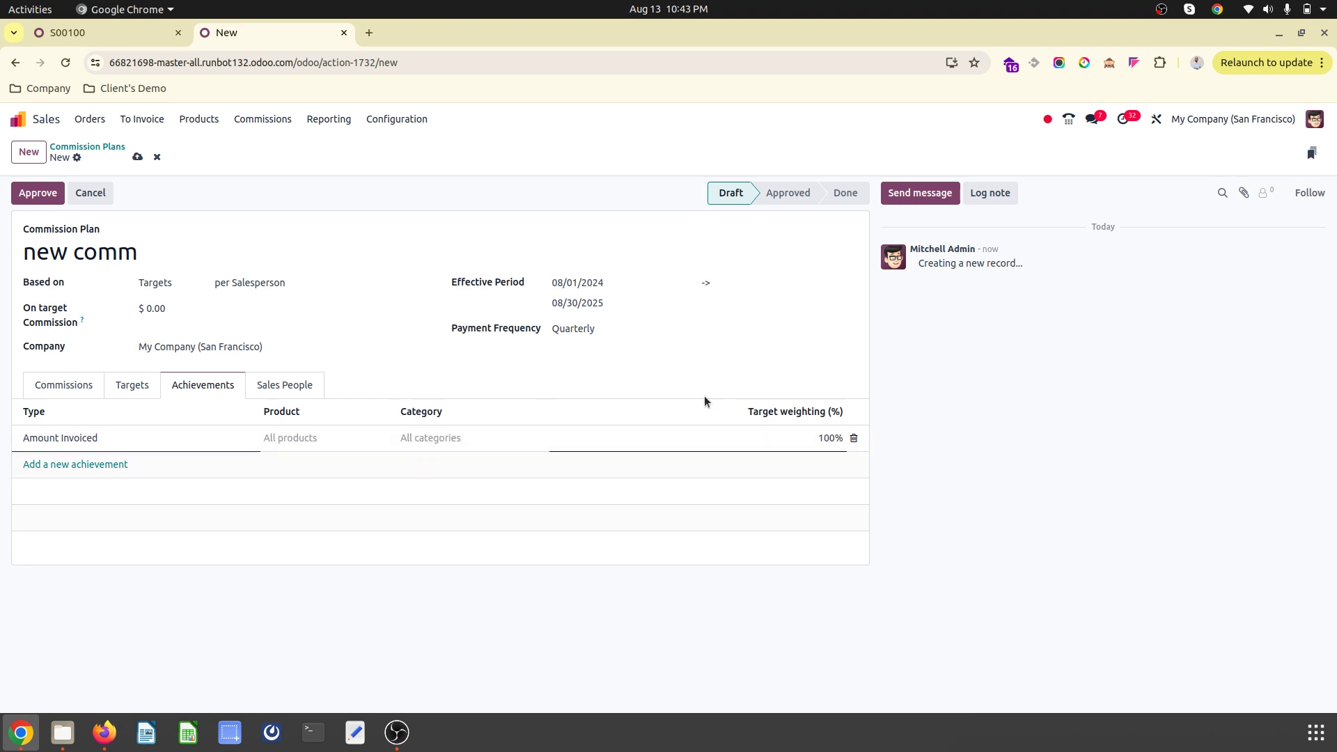
# - Set the on target commission to $100, add a 200% target completion level with a $500 commission, and save the plan
pyautogui.click(84, 390)
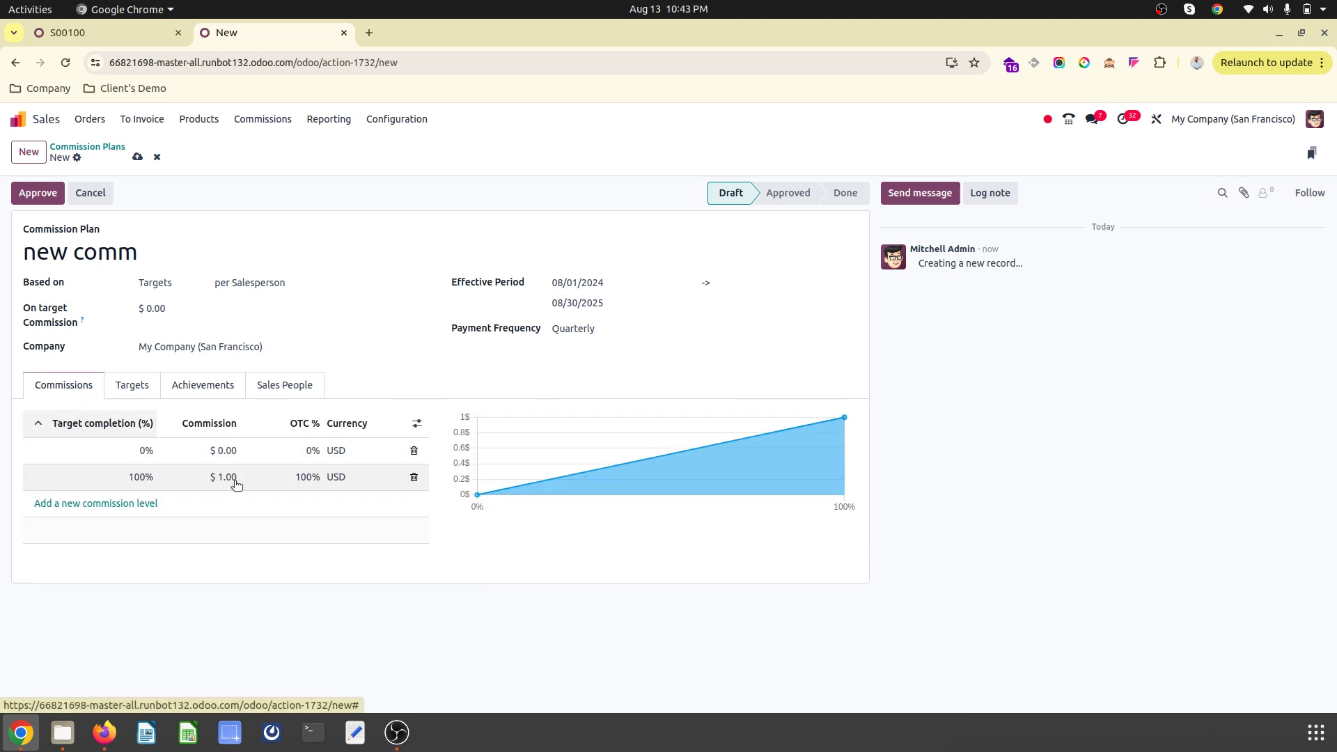
pyautogui.click(155, 309)
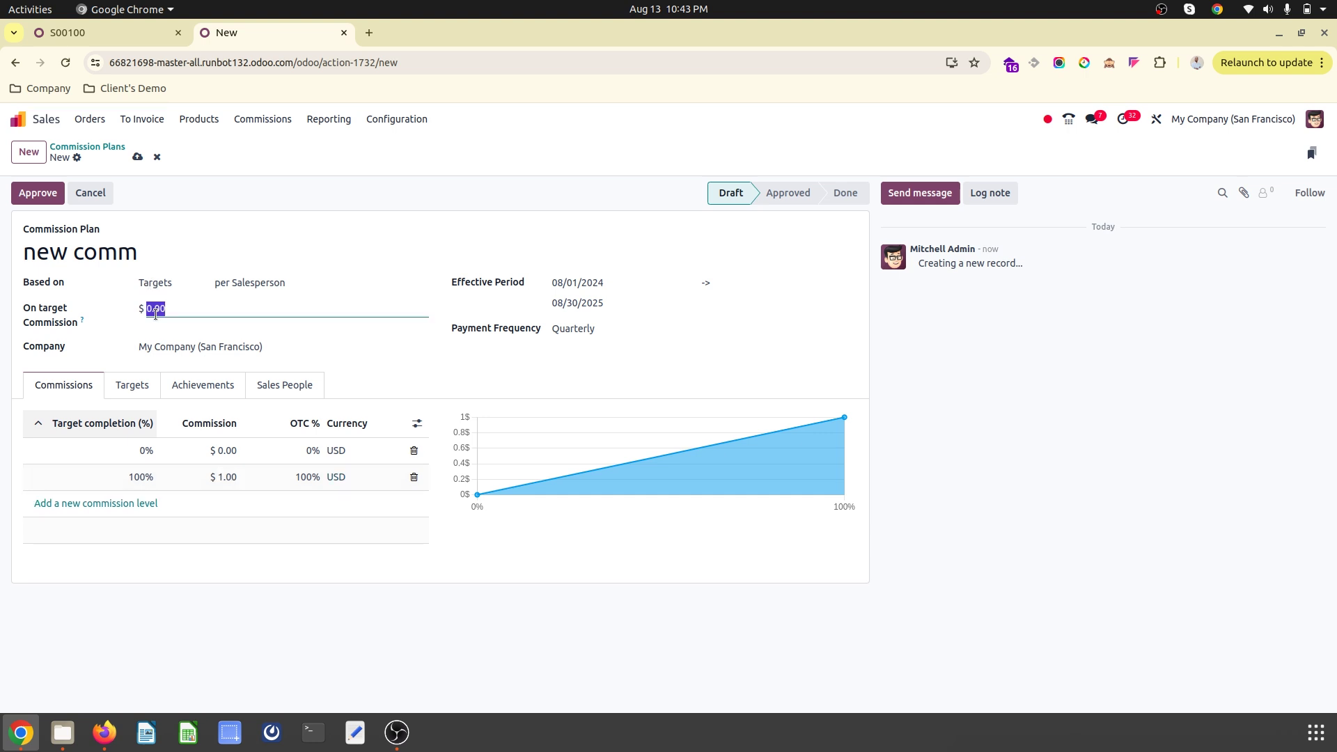
pyautogui.click(111, 351)
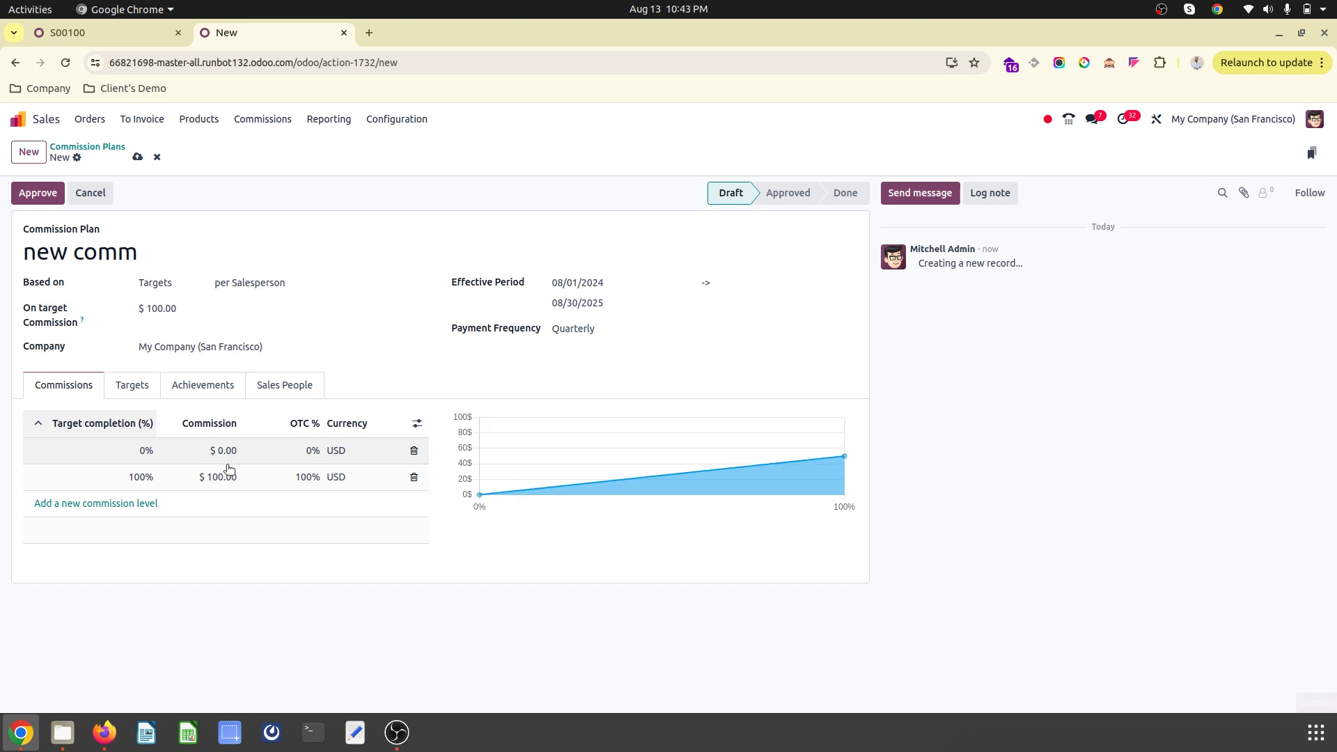
pyautogui.click(60, 502)
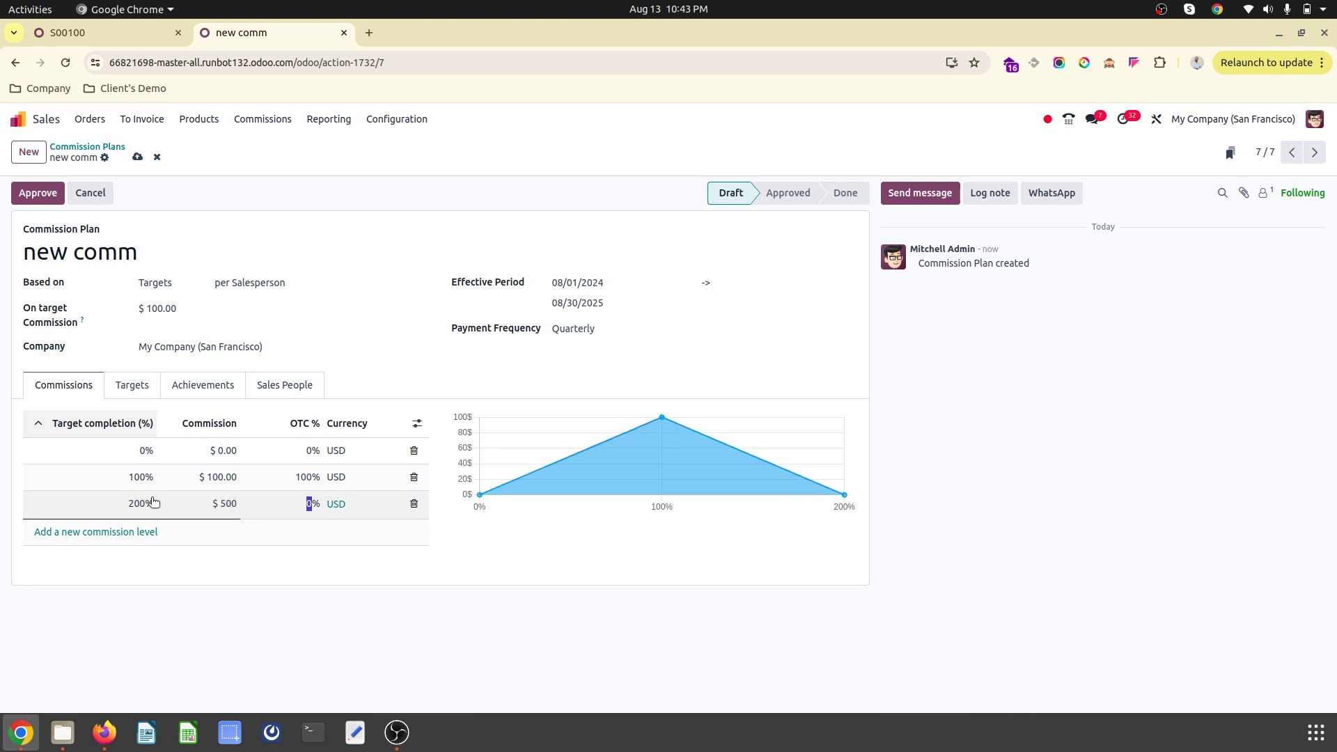
pyautogui.click(137, 157)
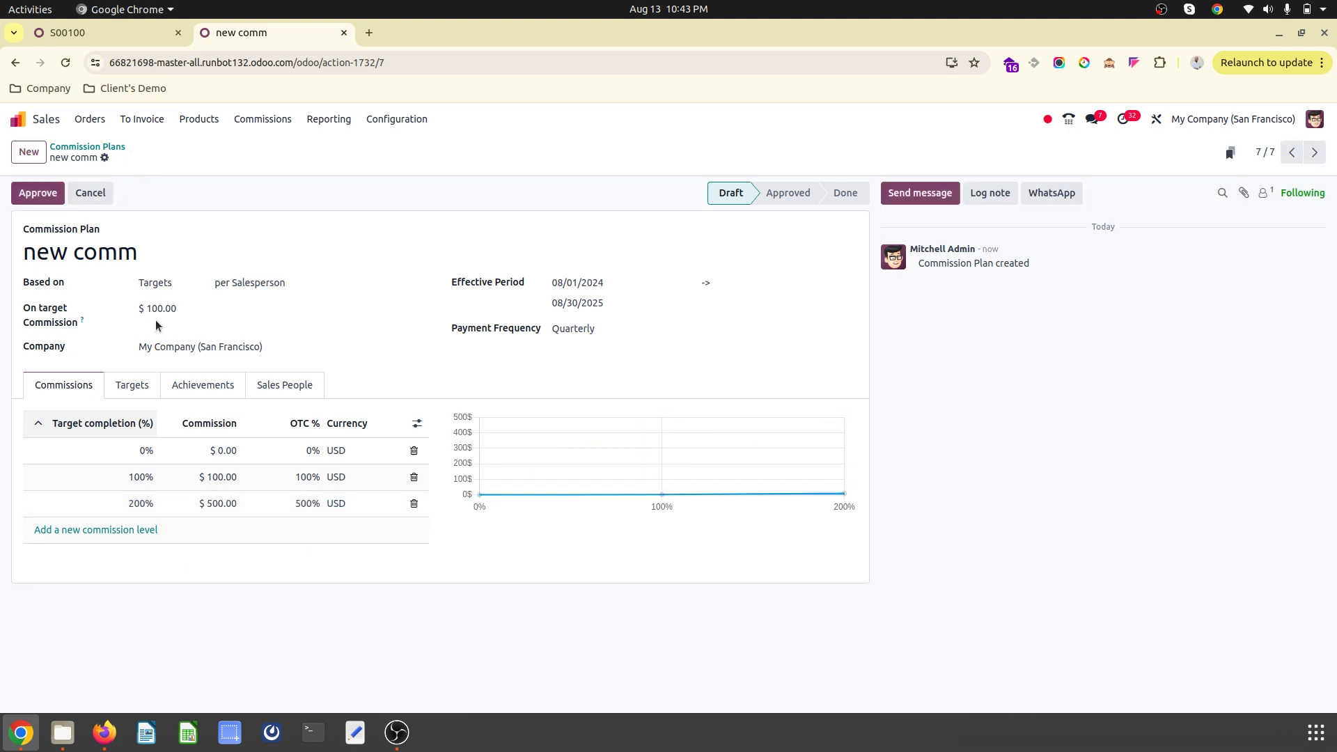
# - Set the target of the 2024 Q4, 2025 Q1 and 2025 Q2 periods to $1,000 each
pyautogui.click(154, 385)
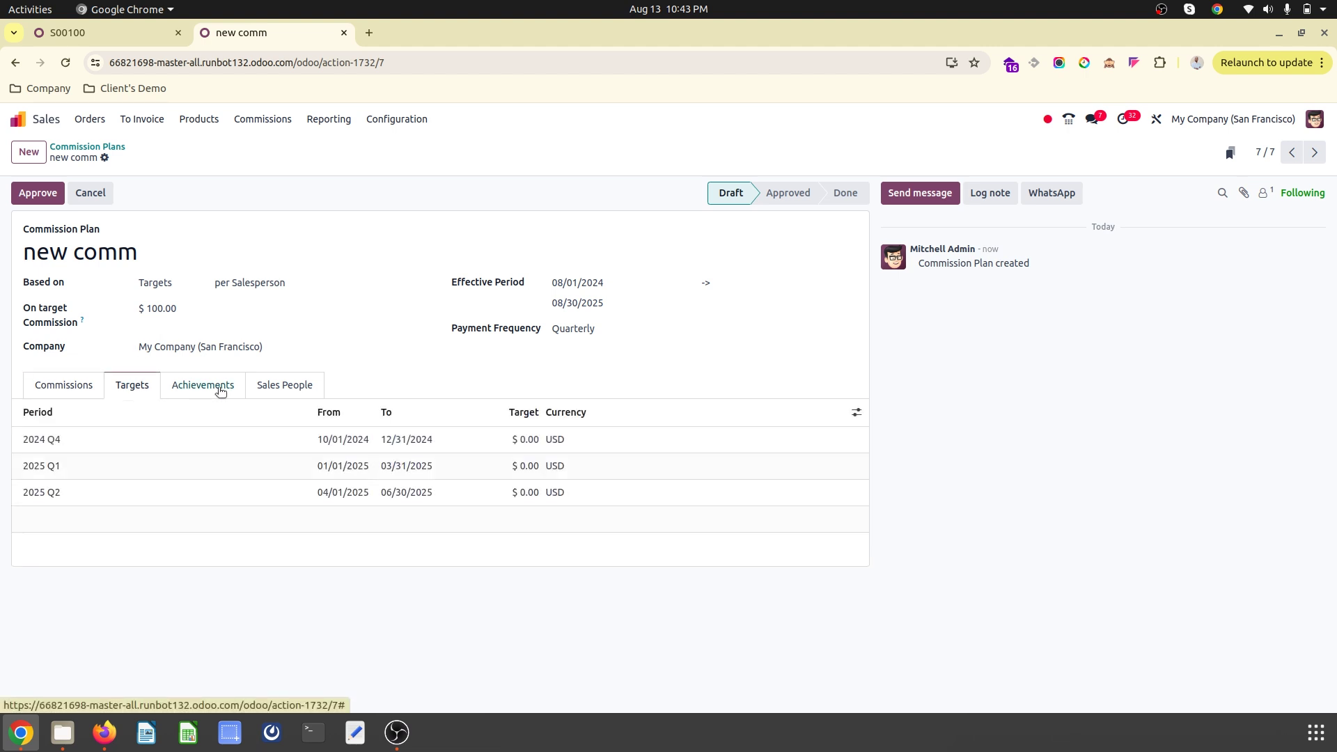
pyautogui.click(530, 440)
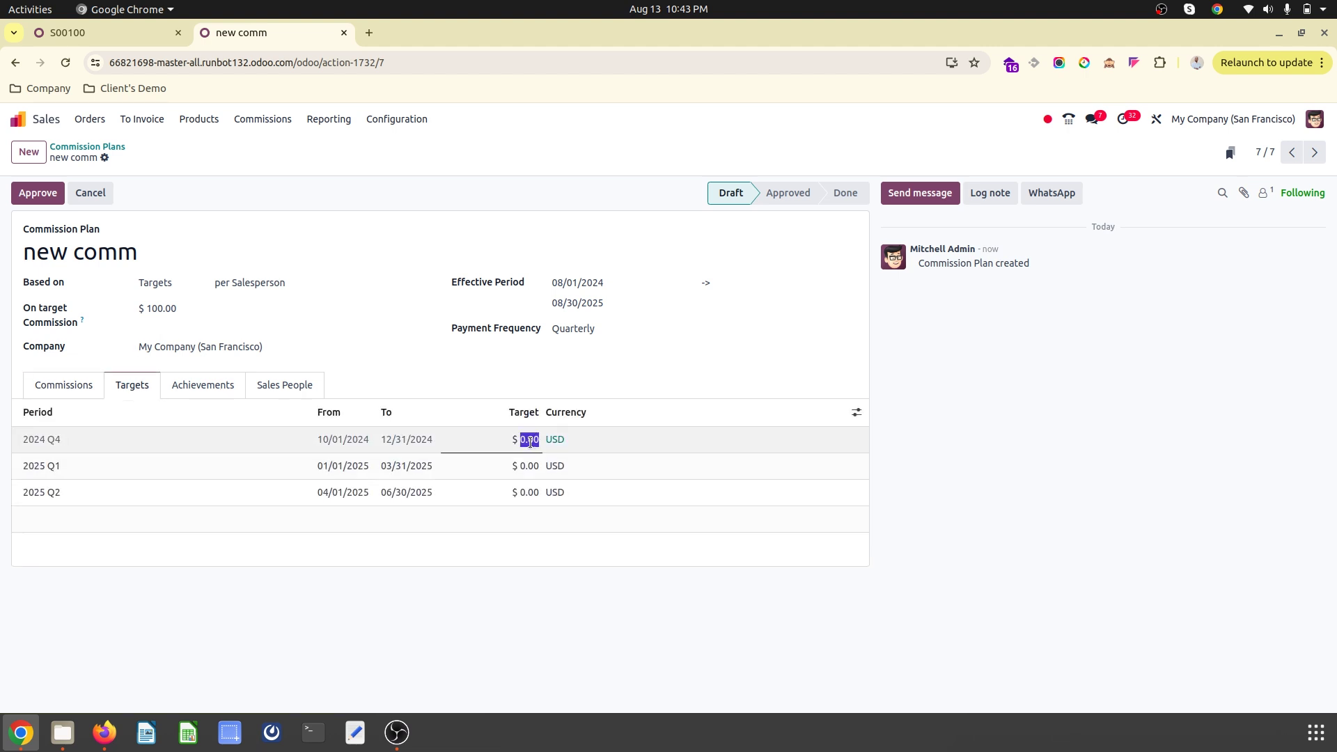
pyautogui.press('Return')
pyautogui.write('1,')
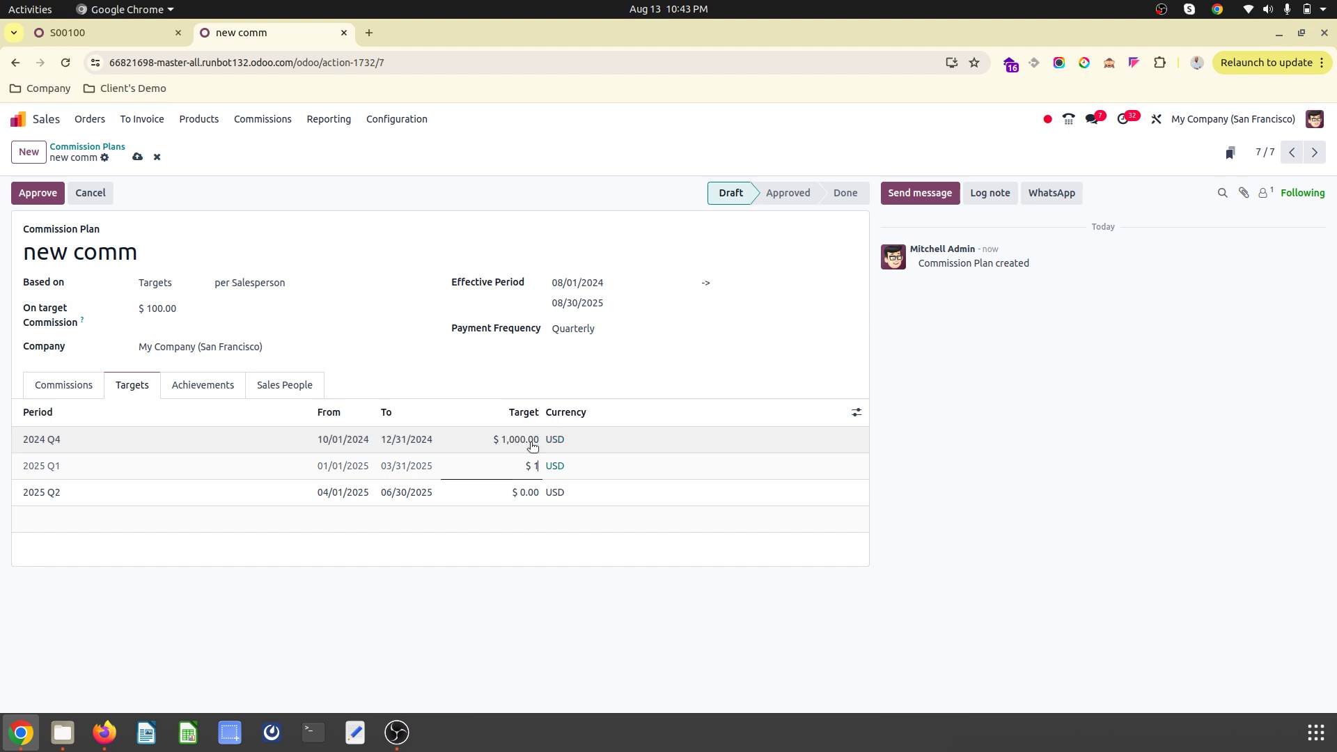
pyautogui.write('000')
pyautogui.press('Return')
pyautogui.write('10')
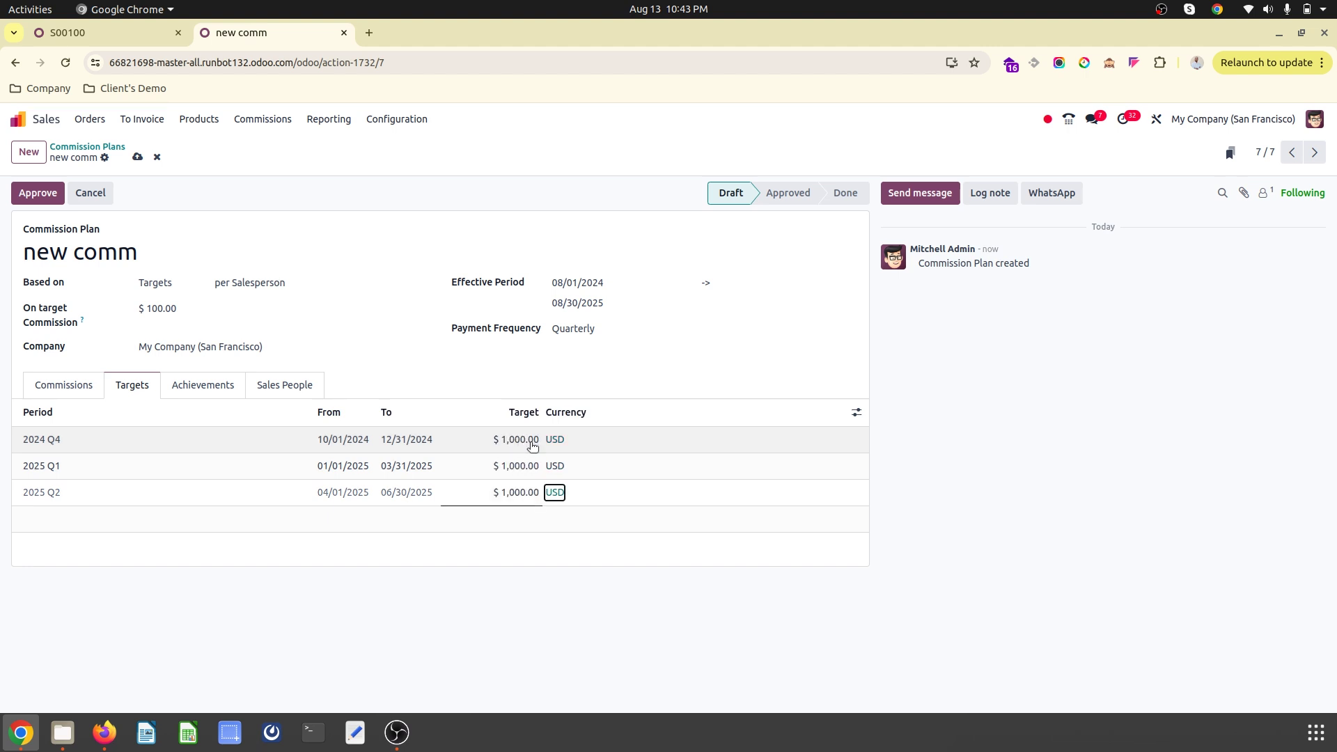
# - Change the payment frequency to Monthly and the end of the effective period to 12/31/2024
pyautogui.click(578, 330)
pyautogui.click(599, 354)
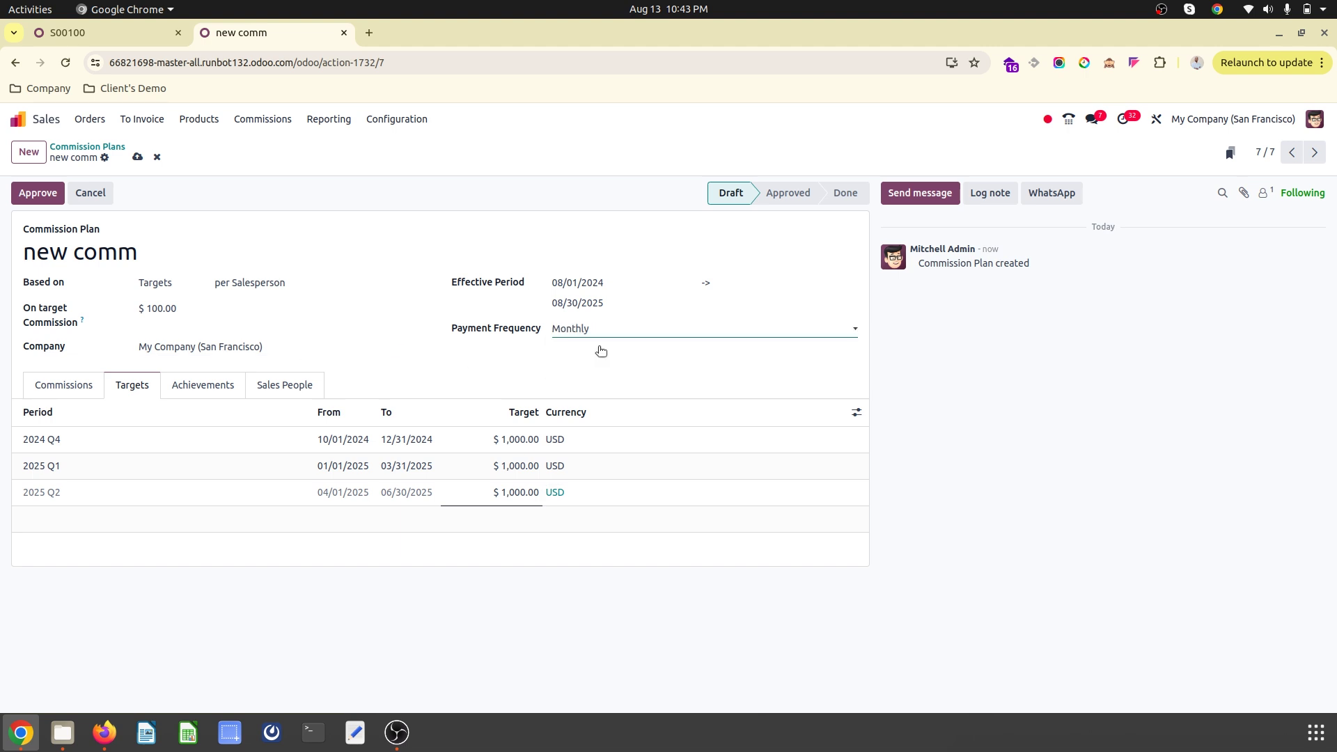
pyautogui.click(570, 303)
pyautogui.click(600, 341)
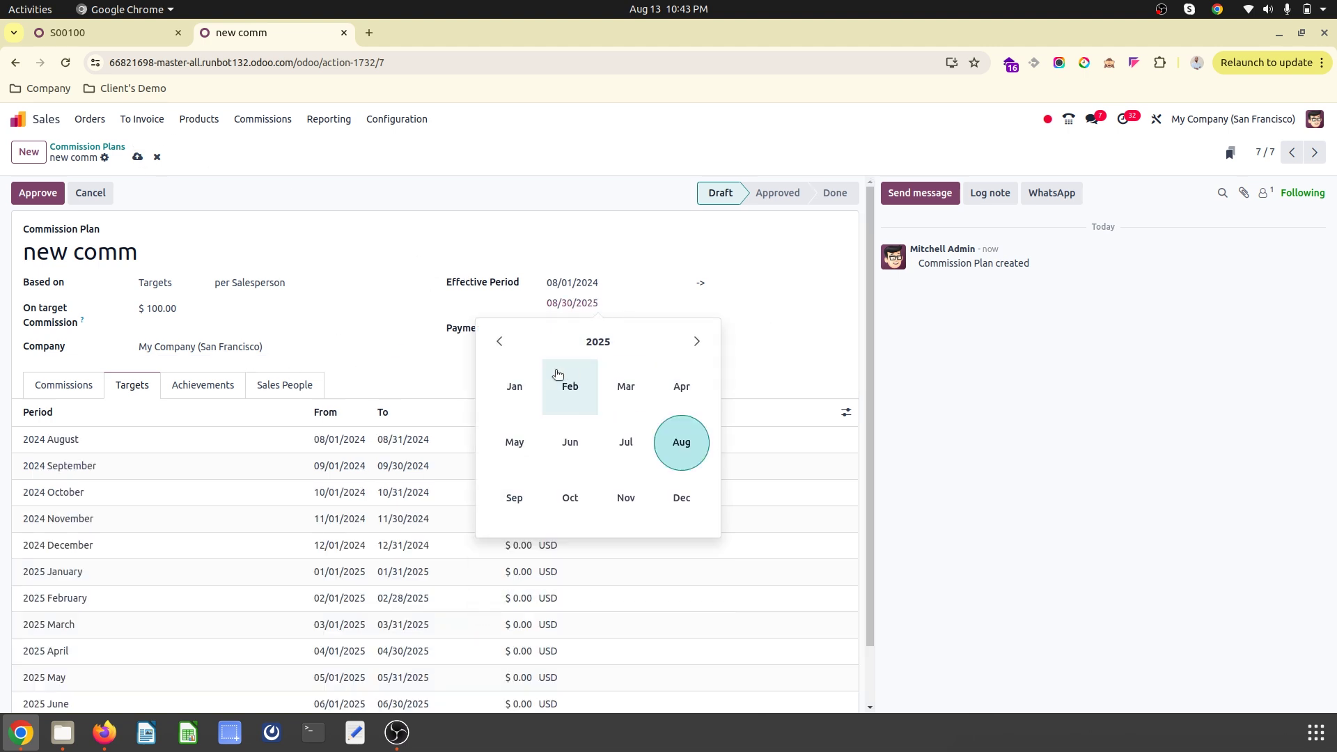
pyautogui.click(498, 348)
pyautogui.click(672, 499)
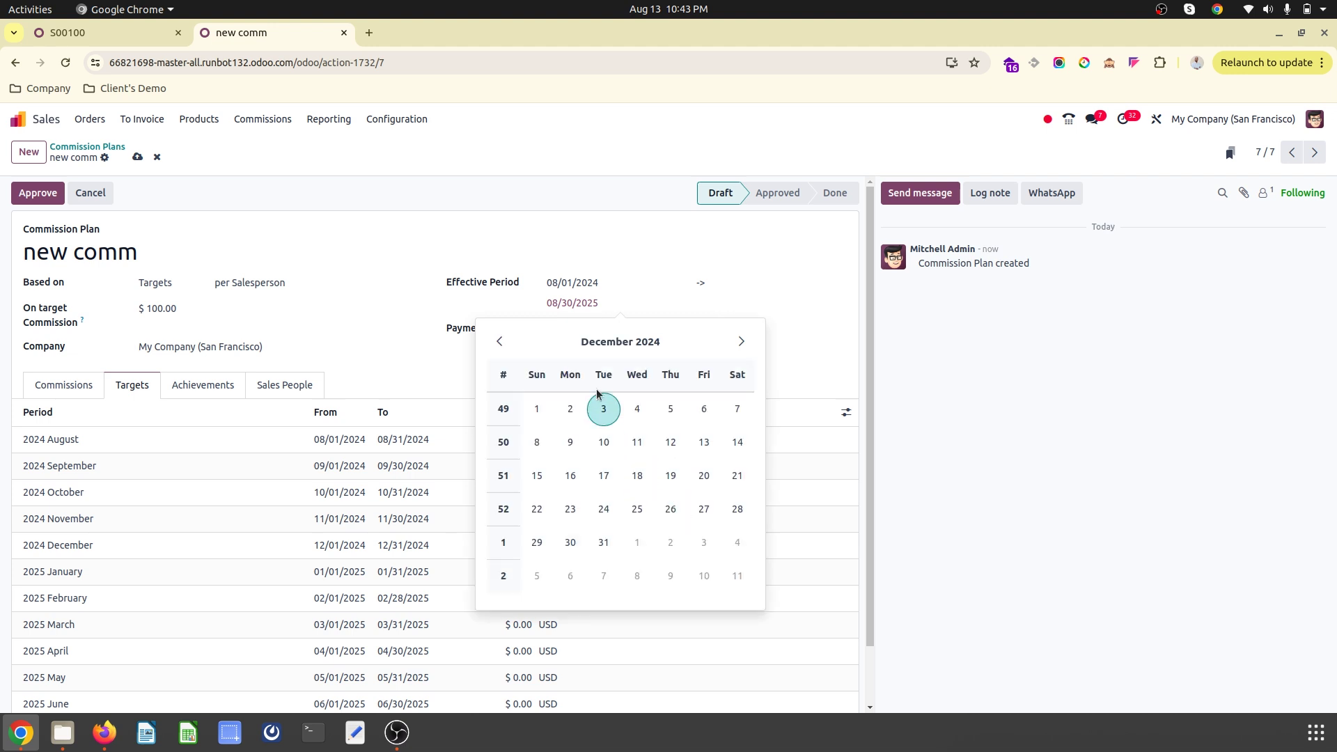
pyautogui.click(604, 543)
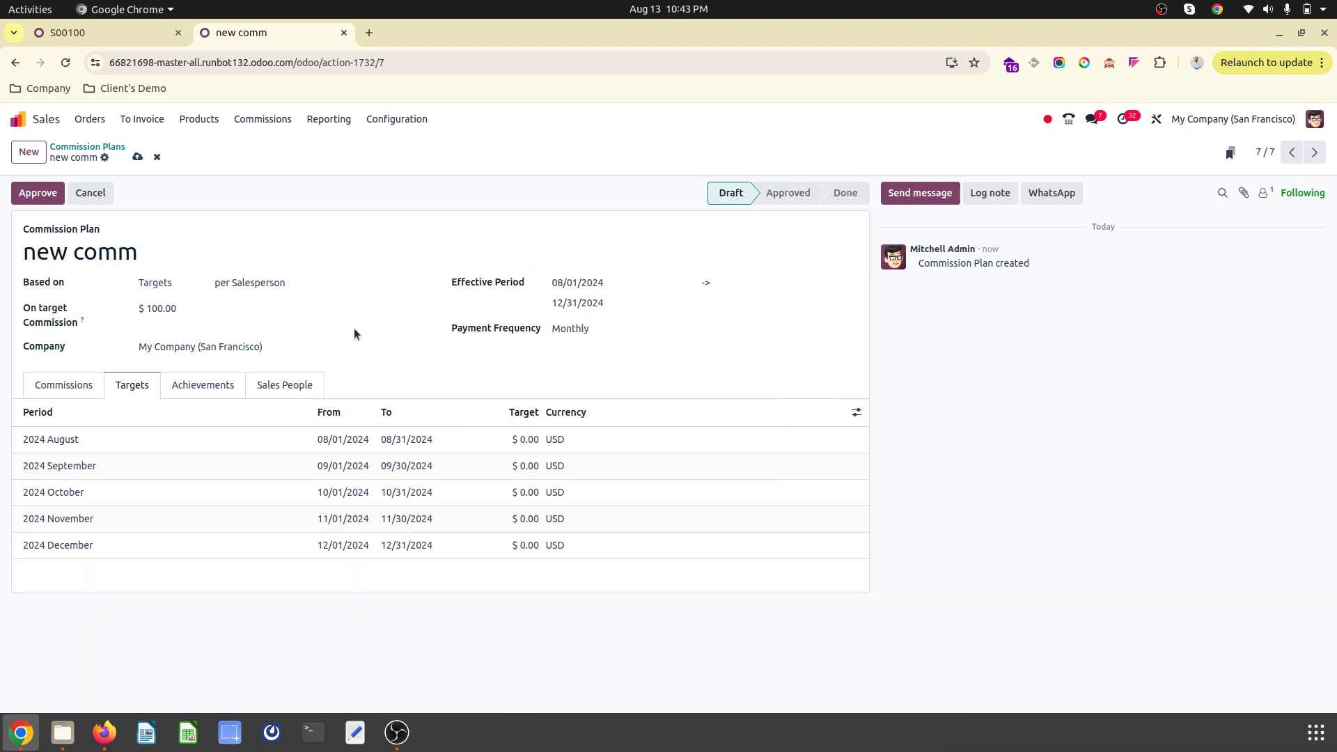
# - Set a $1,000 target for each month from August to December 2024, then review the plan's commission levels
pyautogui.click(521, 440)
pyautogui.write('1,000')
pyautogui.press('Return')
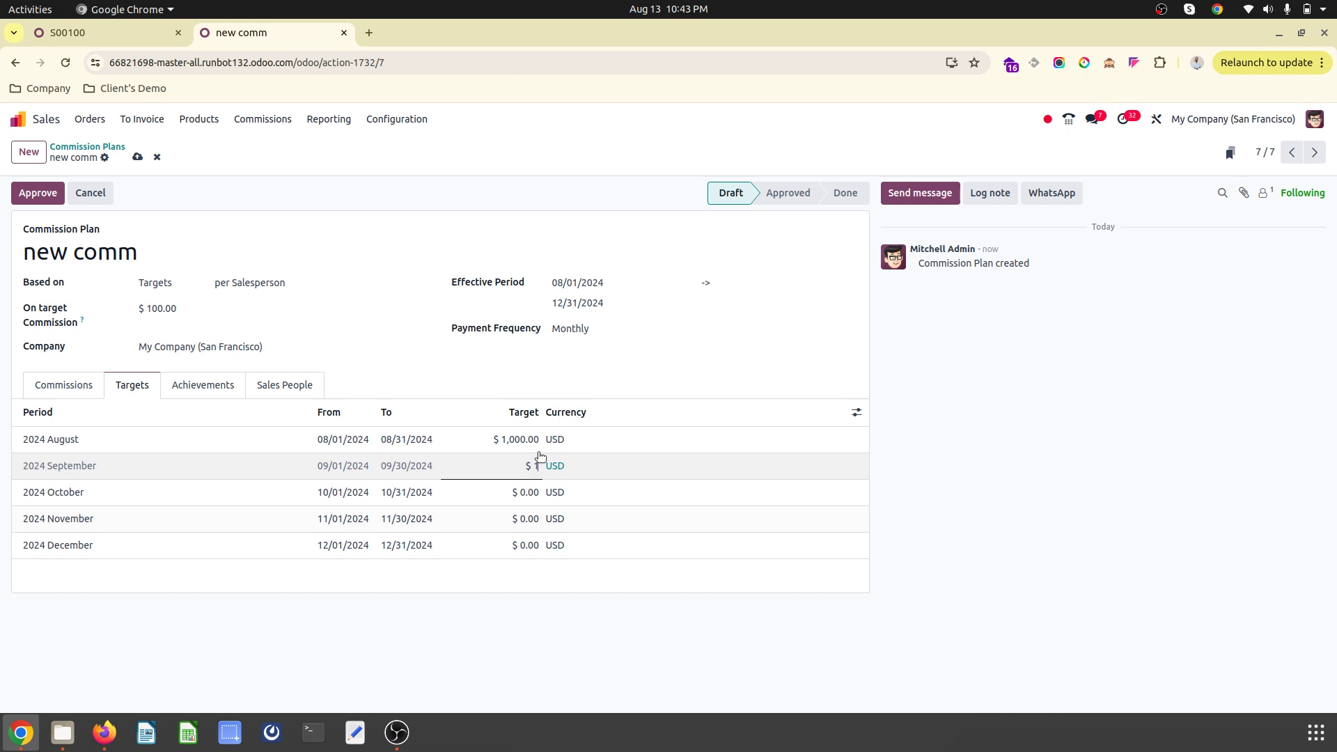
pyautogui.write('1000')
pyautogui.press('Return')
pyautogui.write('1000')
pyautogui.press('Return')
pyautogui.write('1,000')
pyautogui.press('Return')
pyautogui.write('1000')
pyautogui.press('Tab')
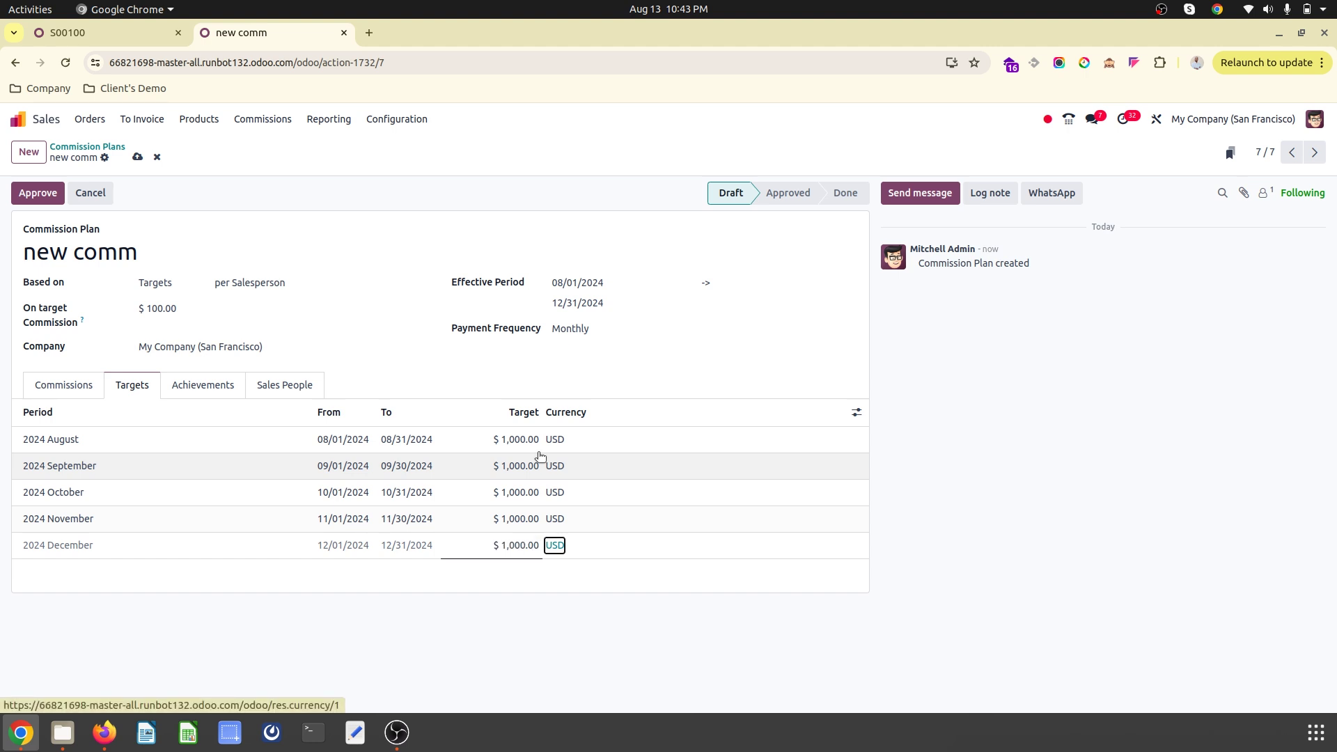
pyautogui.click(168, 385)
pyautogui.click(58, 384)
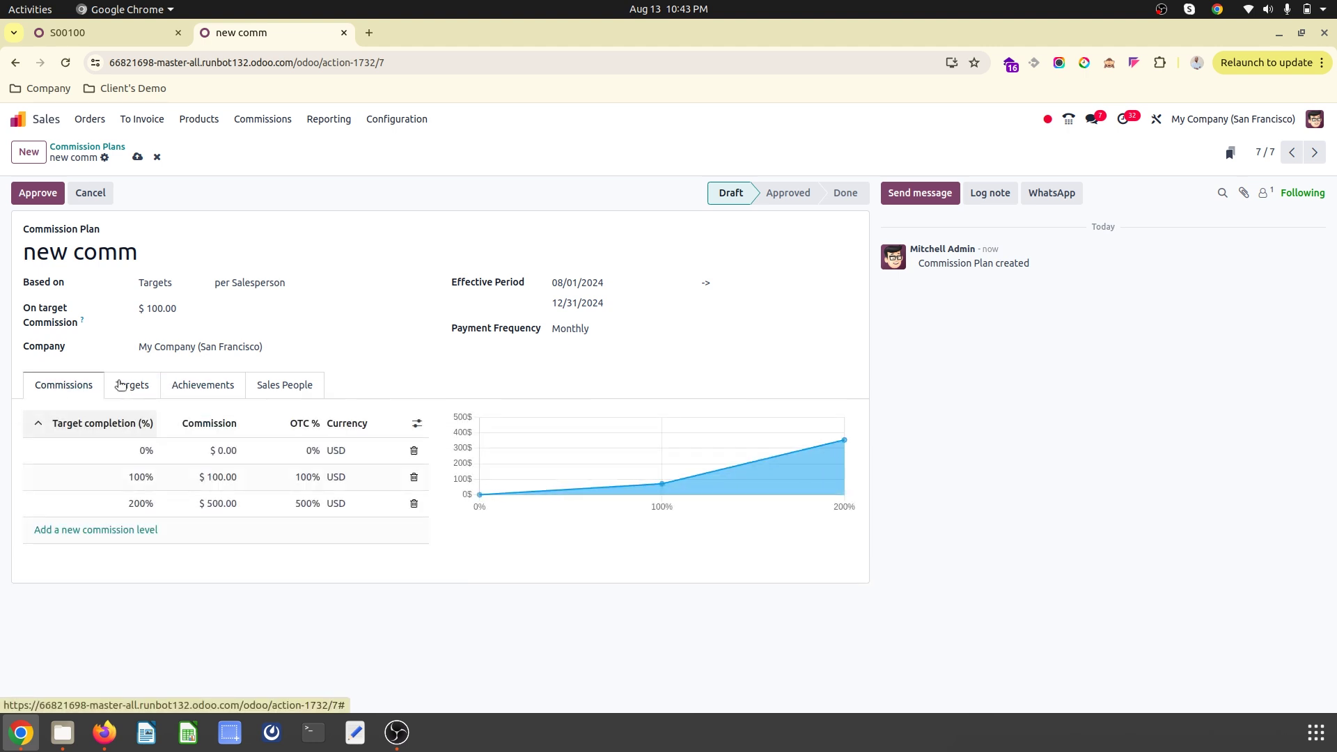
# - Save the plan, add sales1 as a salesperson from 08/01/2024 to 12/31/2024, and approve the plan
pyautogui.click(138, 154)
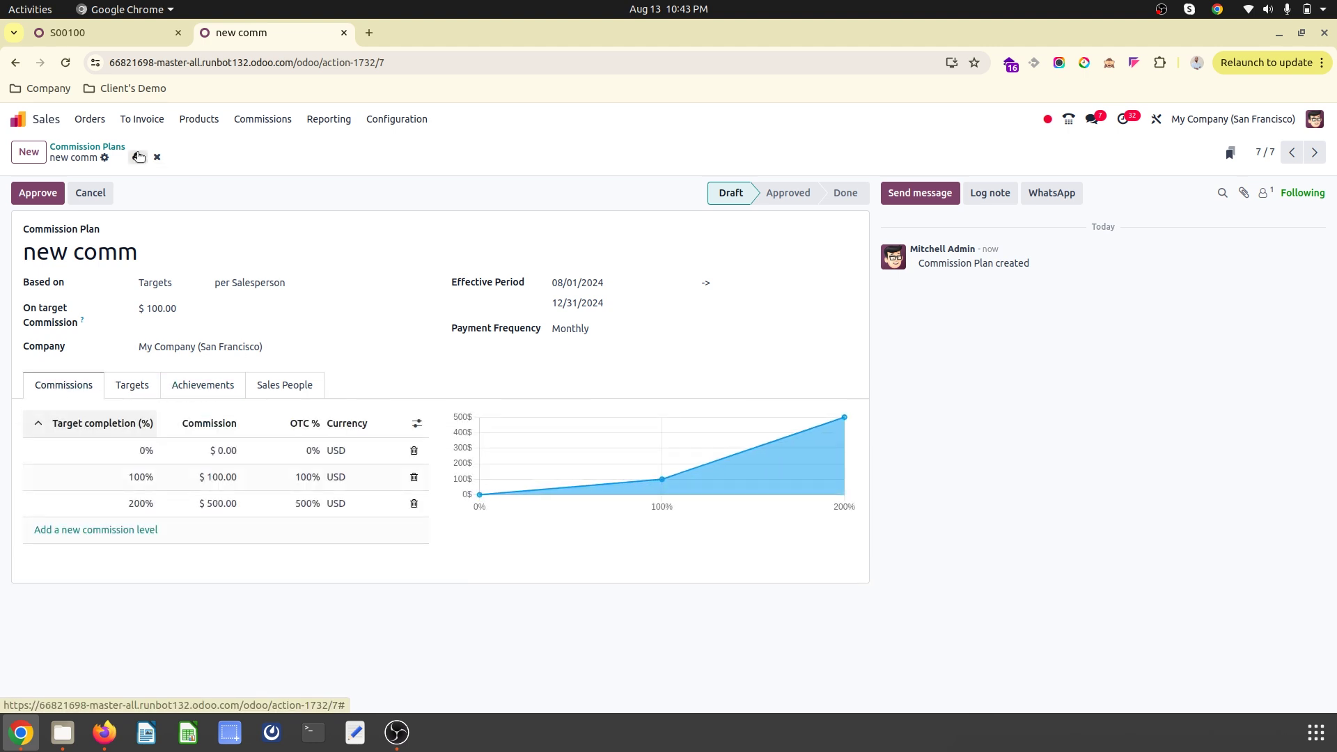
pyautogui.click(313, 383)
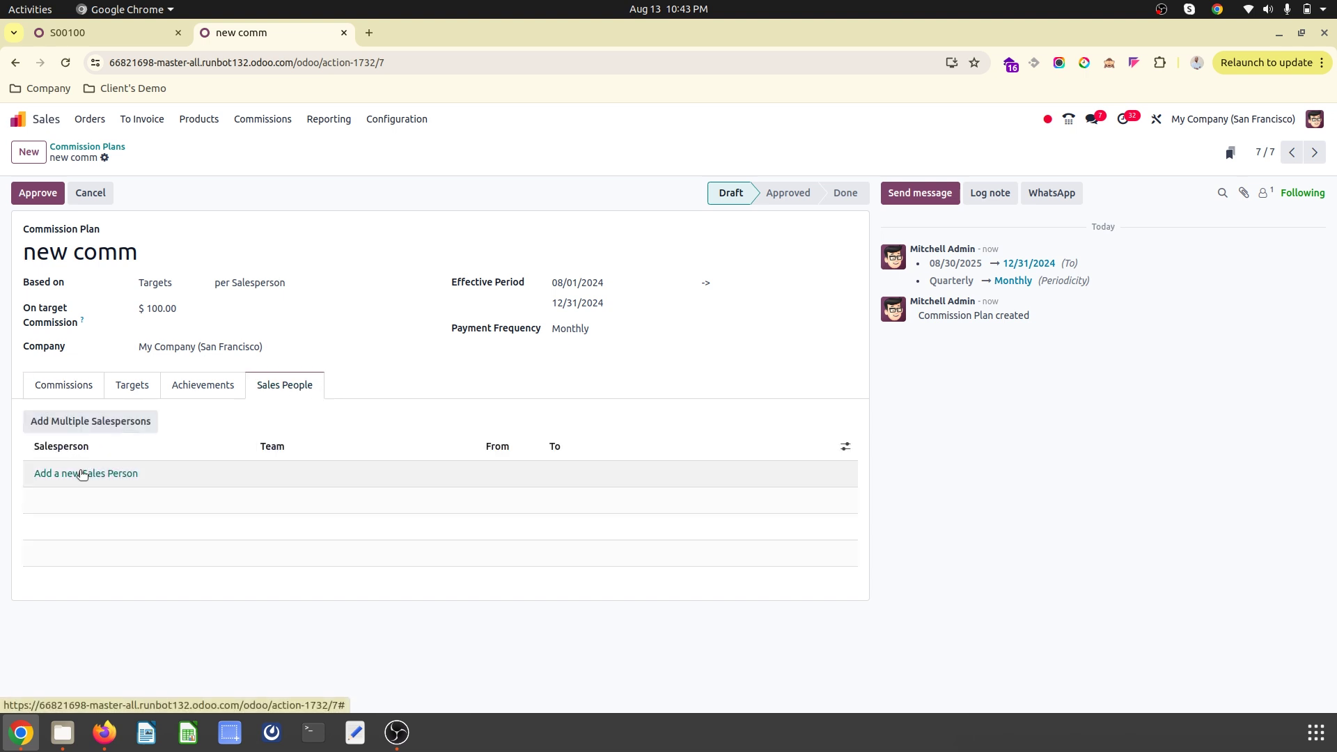
pyautogui.click(82, 474)
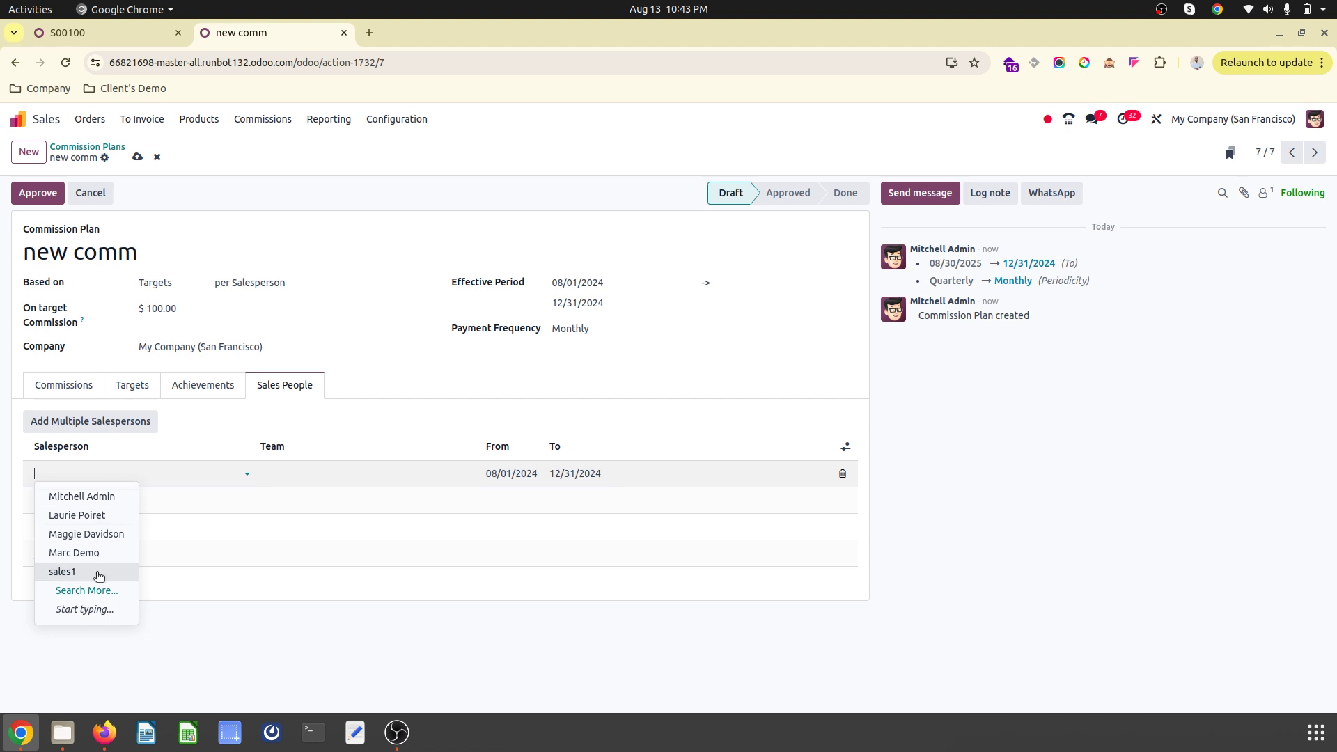
pyautogui.click(98, 576)
pyautogui.click(137, 156)
pyautogui.click(59, 199)
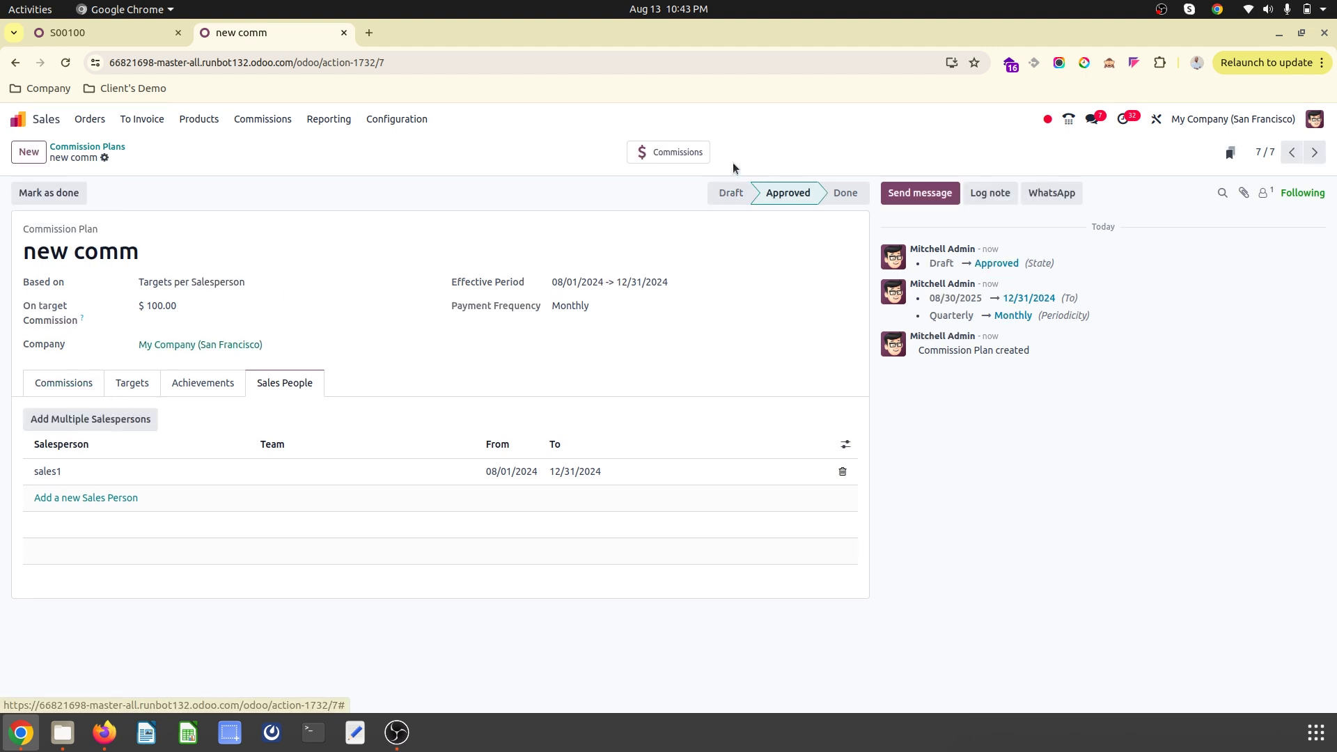
# - Create a new quotation for the customer Azure Interior and assign sales1 as its salesperson
pyautogui.click(132, 146)
pyautogui.click(28, 151)
pyautogui.click(194, 269)
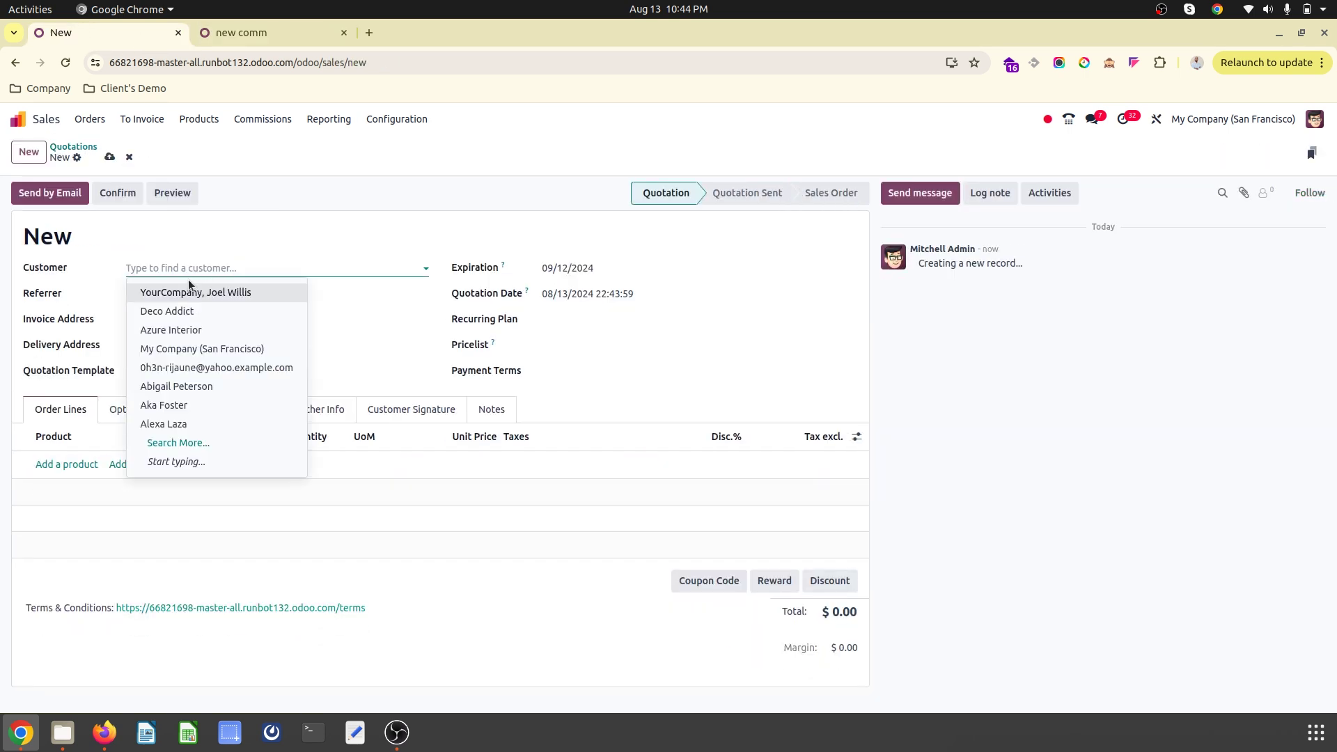
pyautogui.click(171, 330)
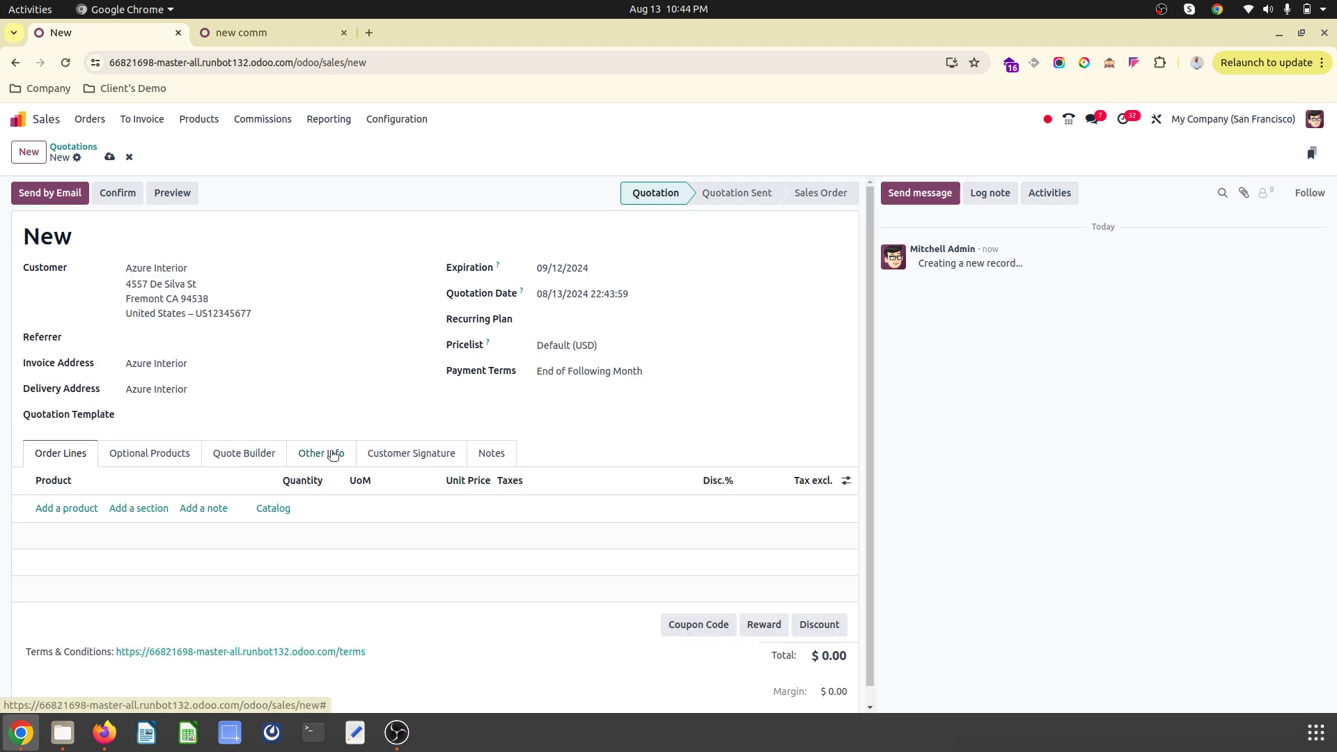
pyautogui.click(321, 453)
pyautogui.click(221, 530)
pyautogui.write('sales')
pyautogui.press('Return')
# - Add 100 units of Acoustic Bloc Screens in Wood to the order lines and save the quotation
pyautogui.click(65, 465)
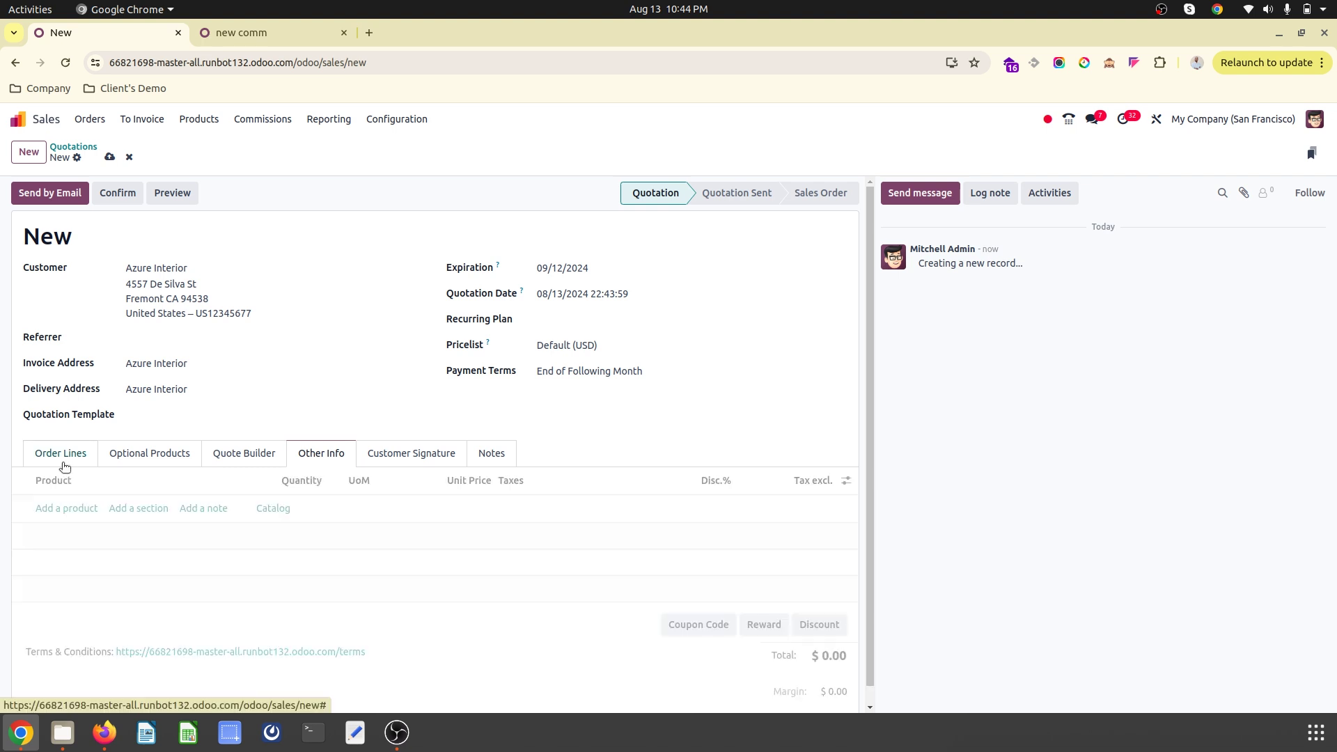
pyautogui.click(66, 508)
pyautogui.click(100, 507)
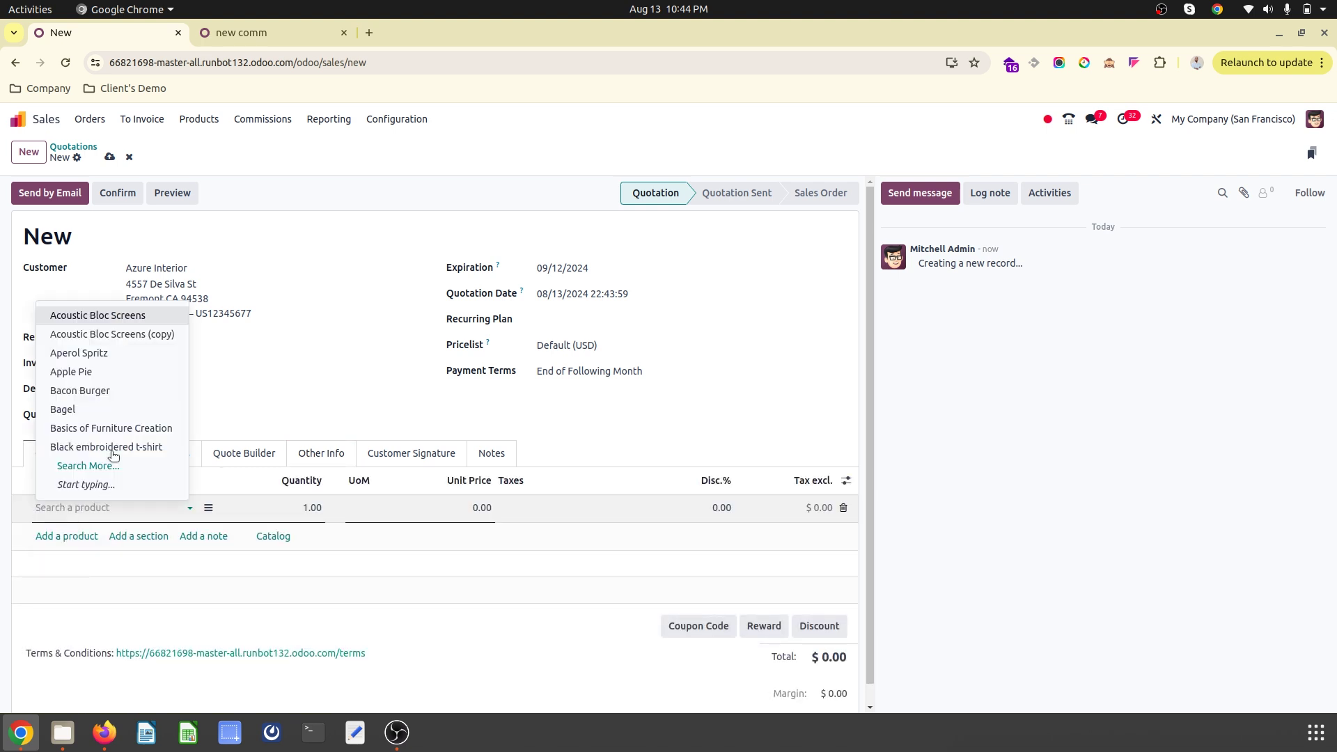
pyautogui.click(104, 313)
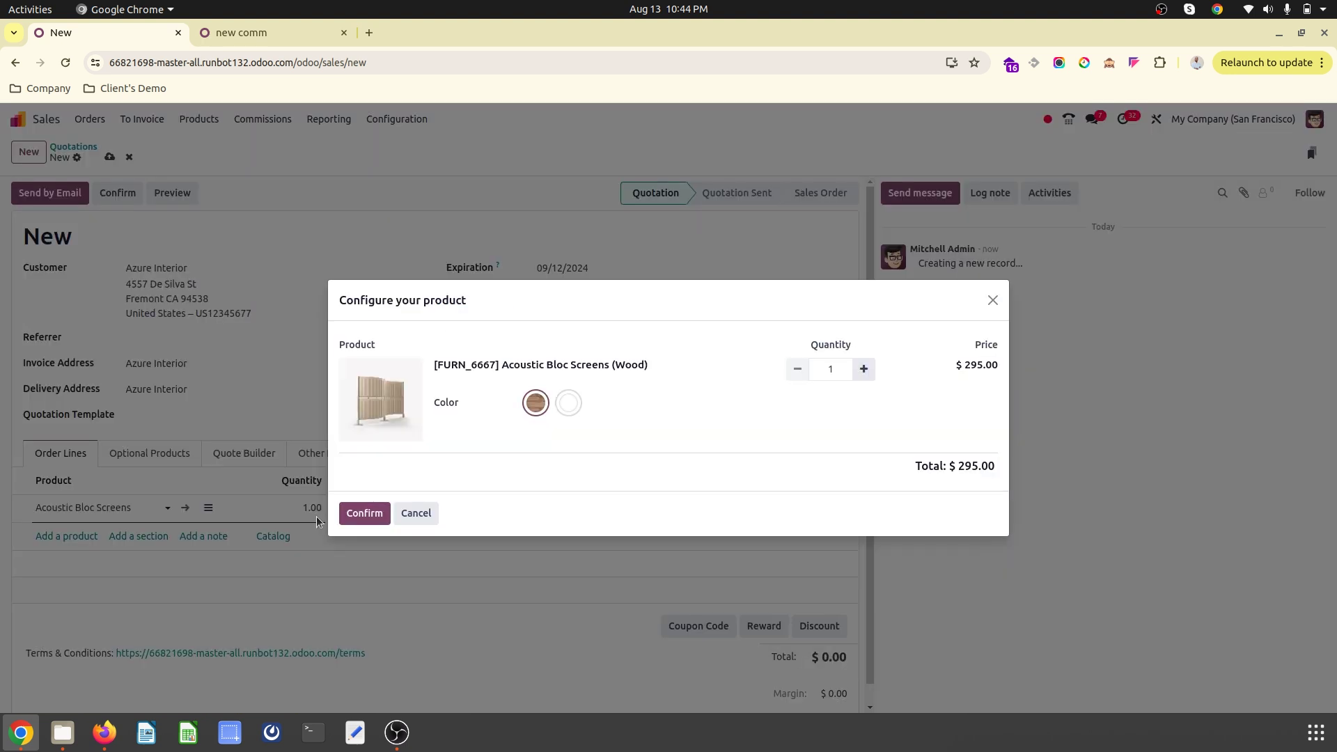
pyautogui.click(362, 511)
pyautogui.click(301, 513)
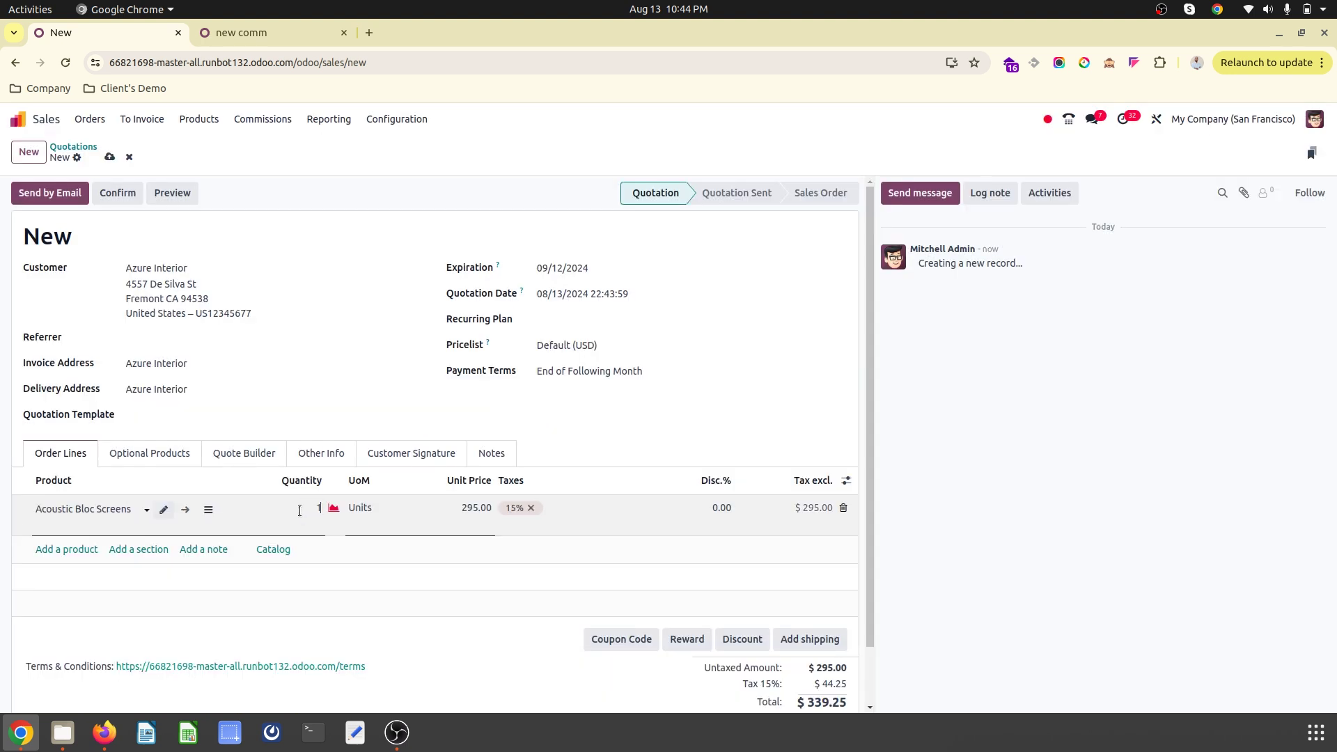
pyautogui.press('Tab')
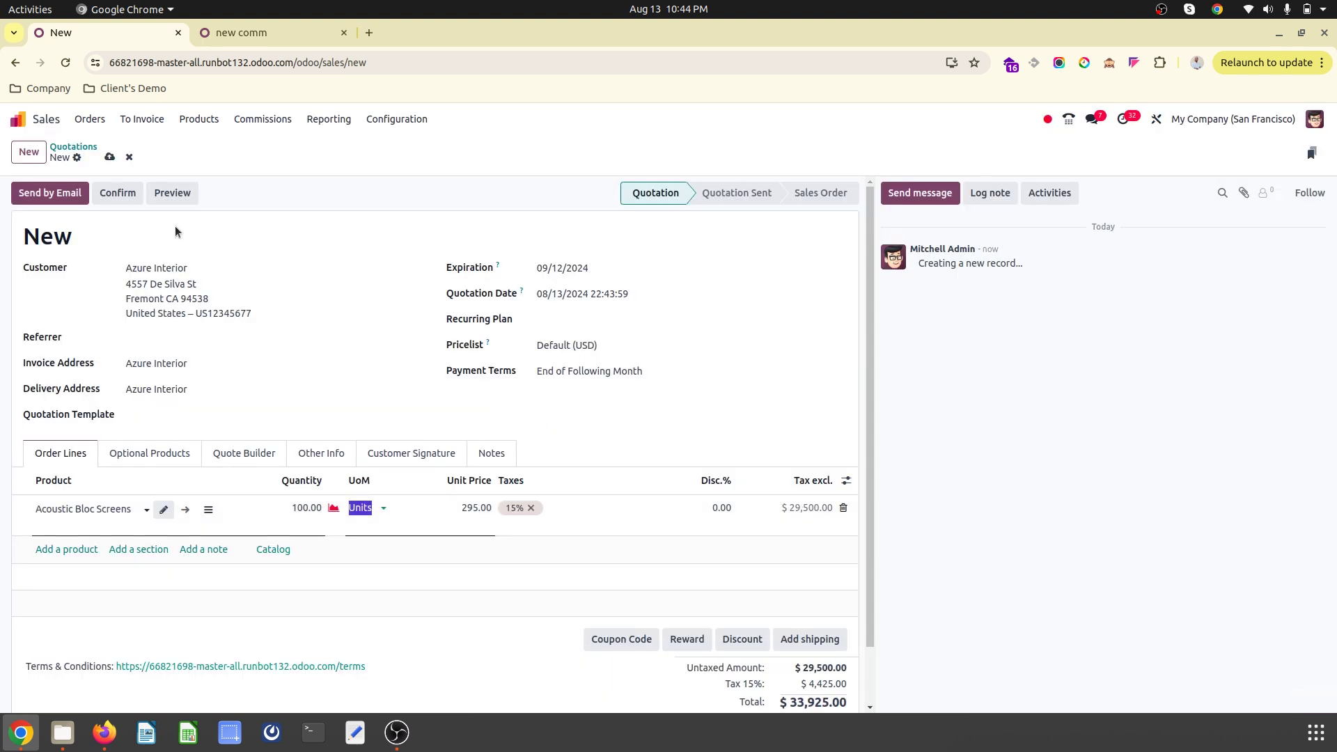
pyautogui.click(110, 156)
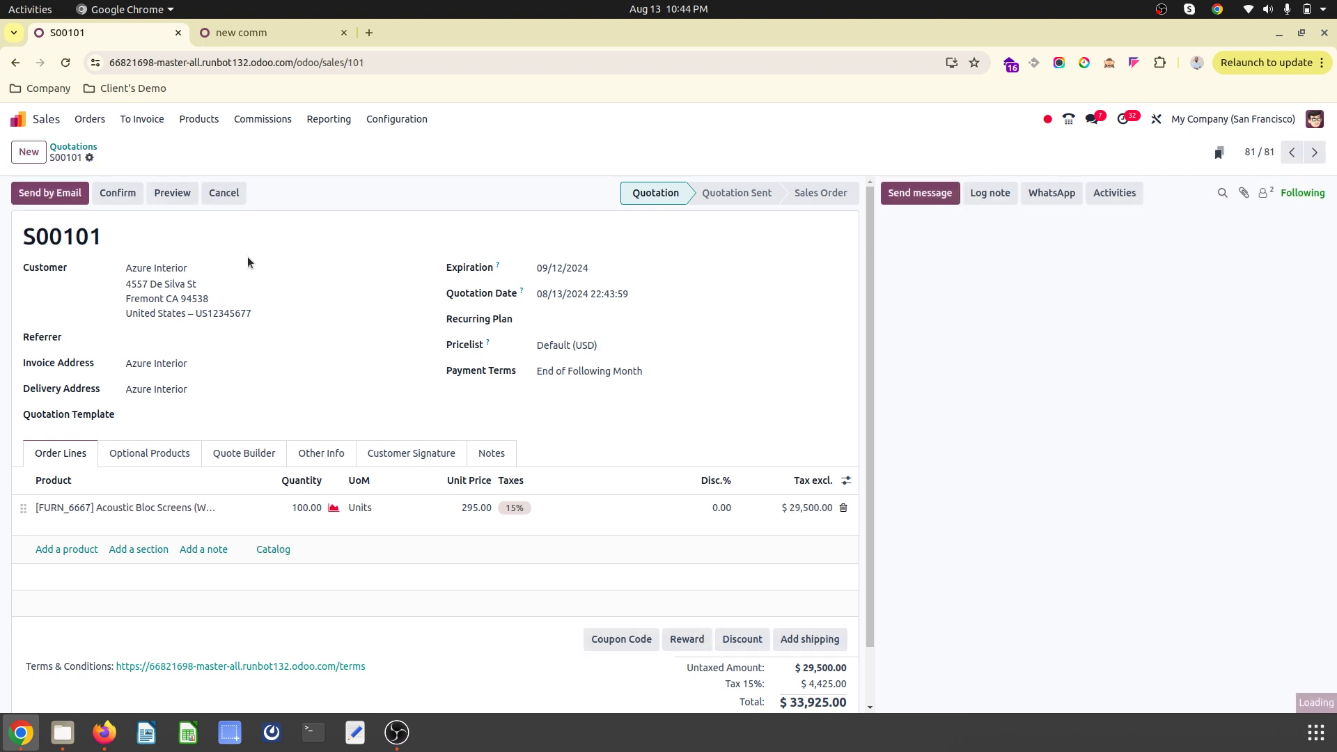
# - Set the unit price of Acoustic Bloc Screens to 5, save the quotation and confirm it as a sales order
pyautogui.click(468, 510)
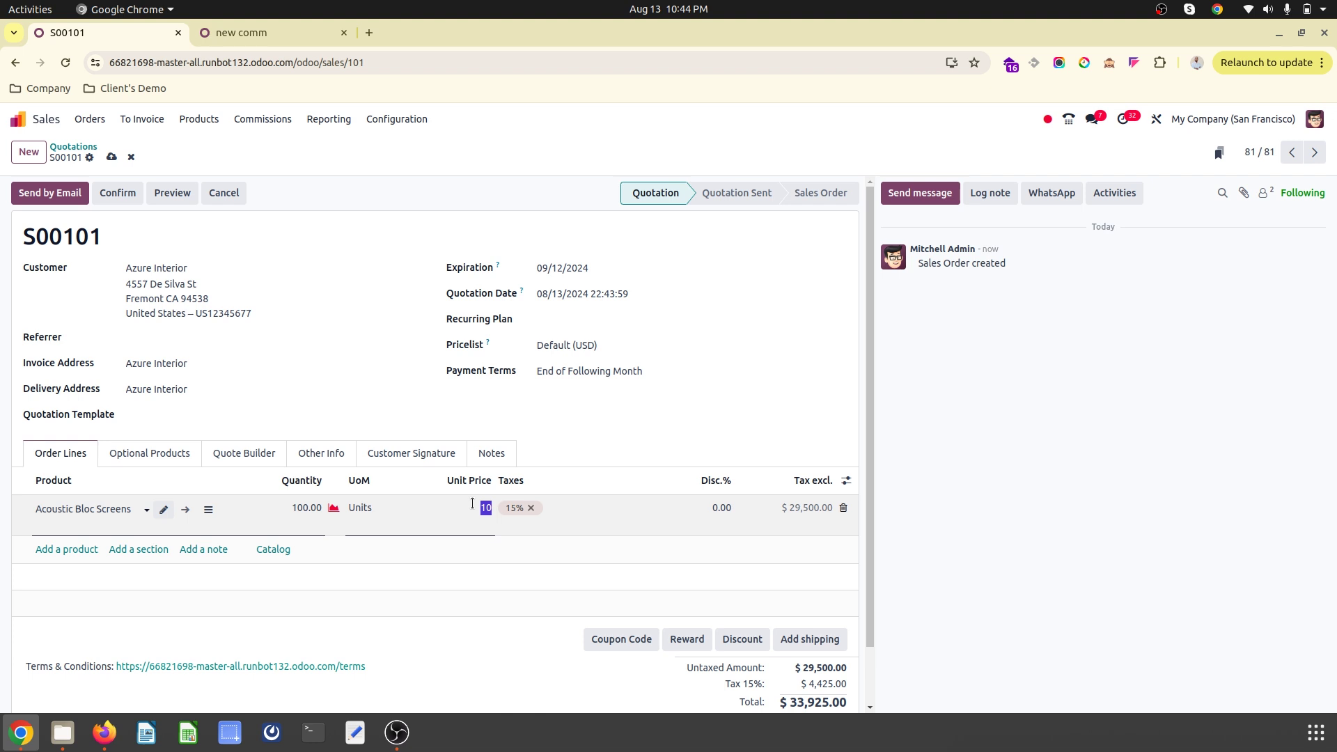
pyautogui.write('5')
pyautogui.click(422, 418)
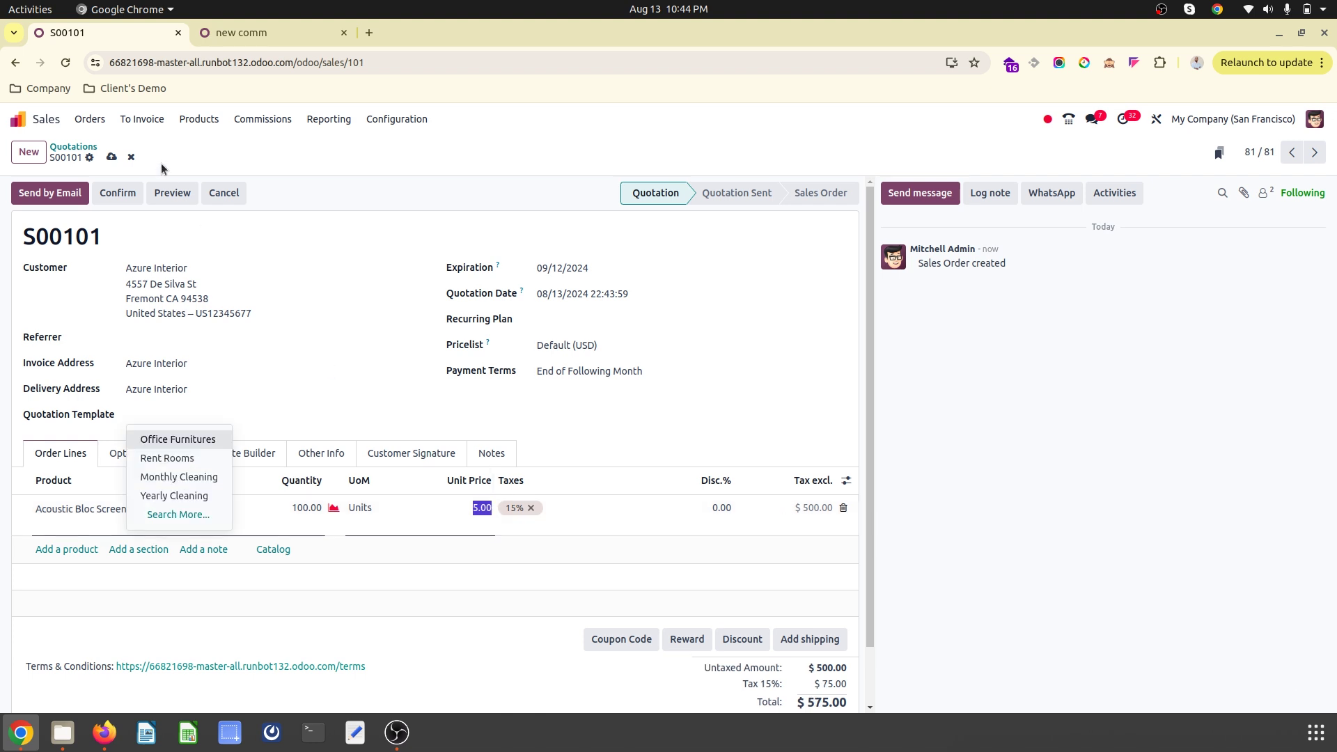
pyautogui.click(112, 157)
pyautogui.click(119, 193)
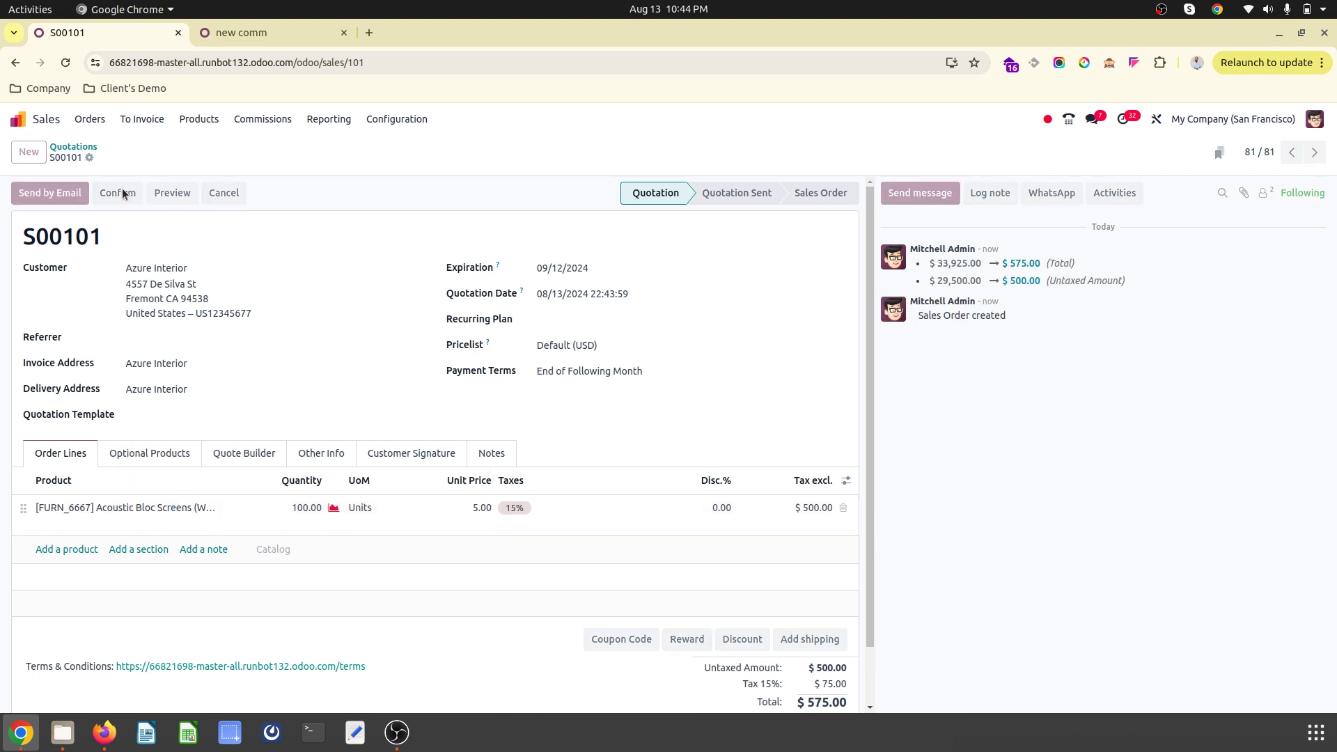
# - Check the new comm plan's targets, achievement type and related commissions before invoicing the order
pyautogui.click(228, 32)
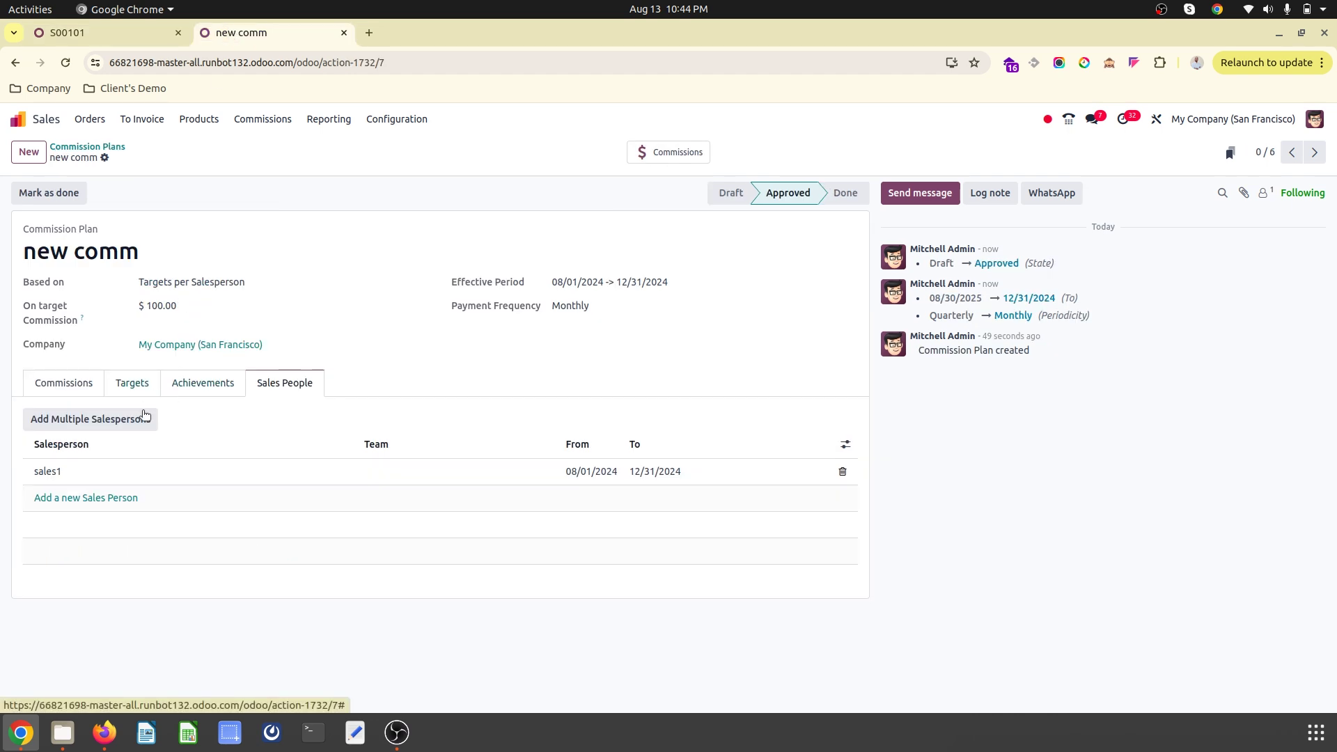
pyautogui.click(99, 388)
pyautogui.click(157, 388)
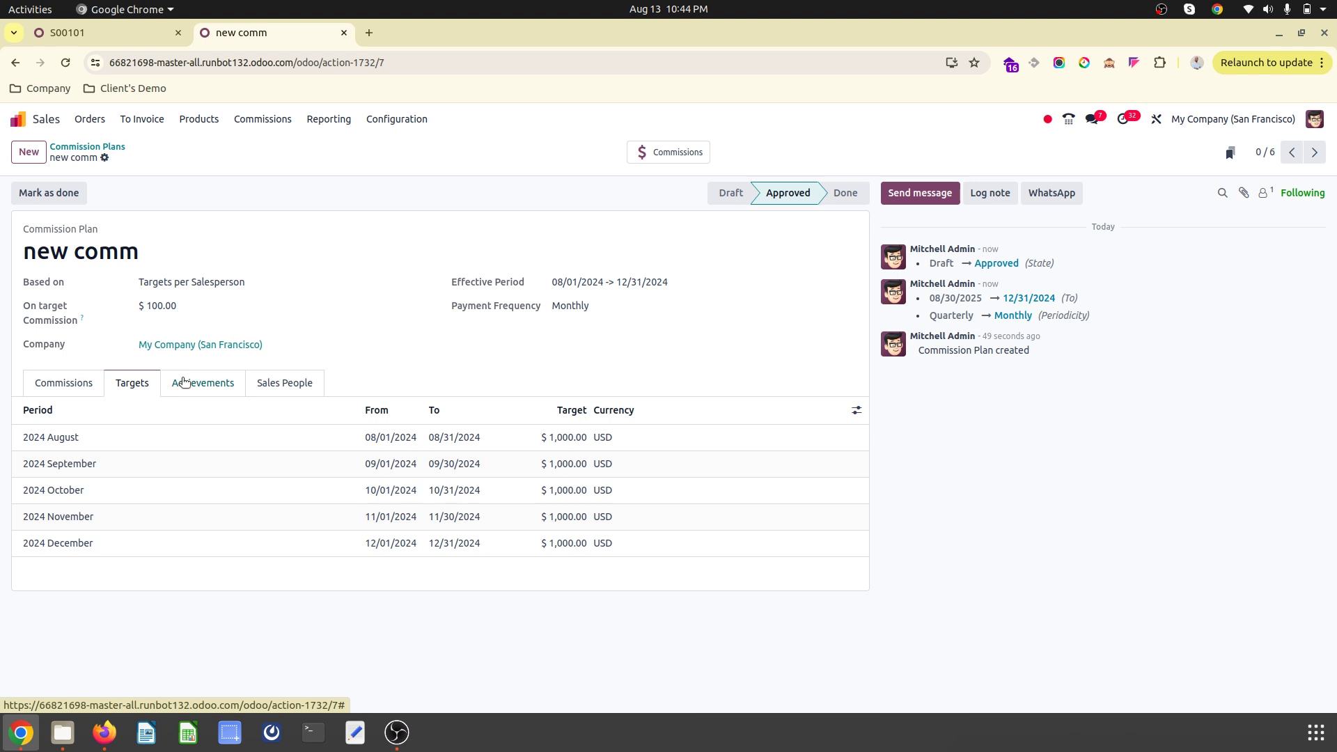
pyautogui.click(209, 387)
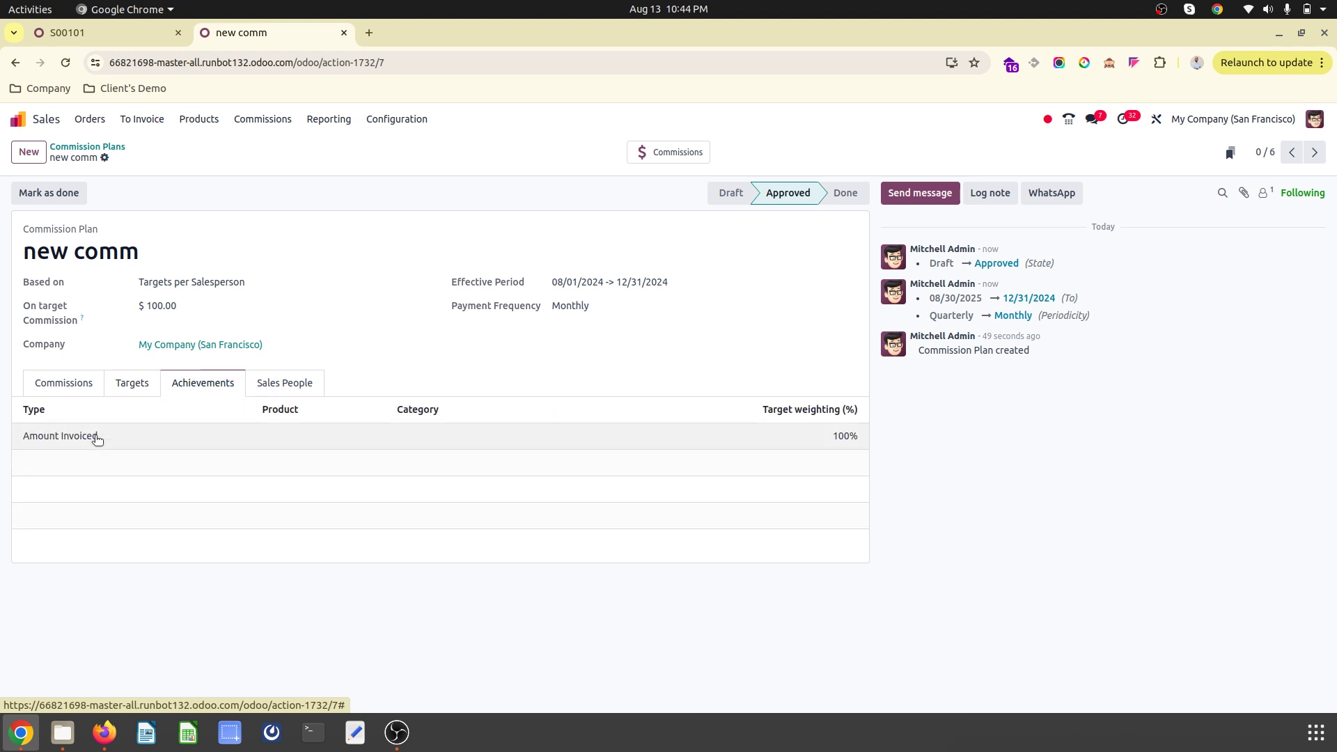
pyautogui.click(96, 35)
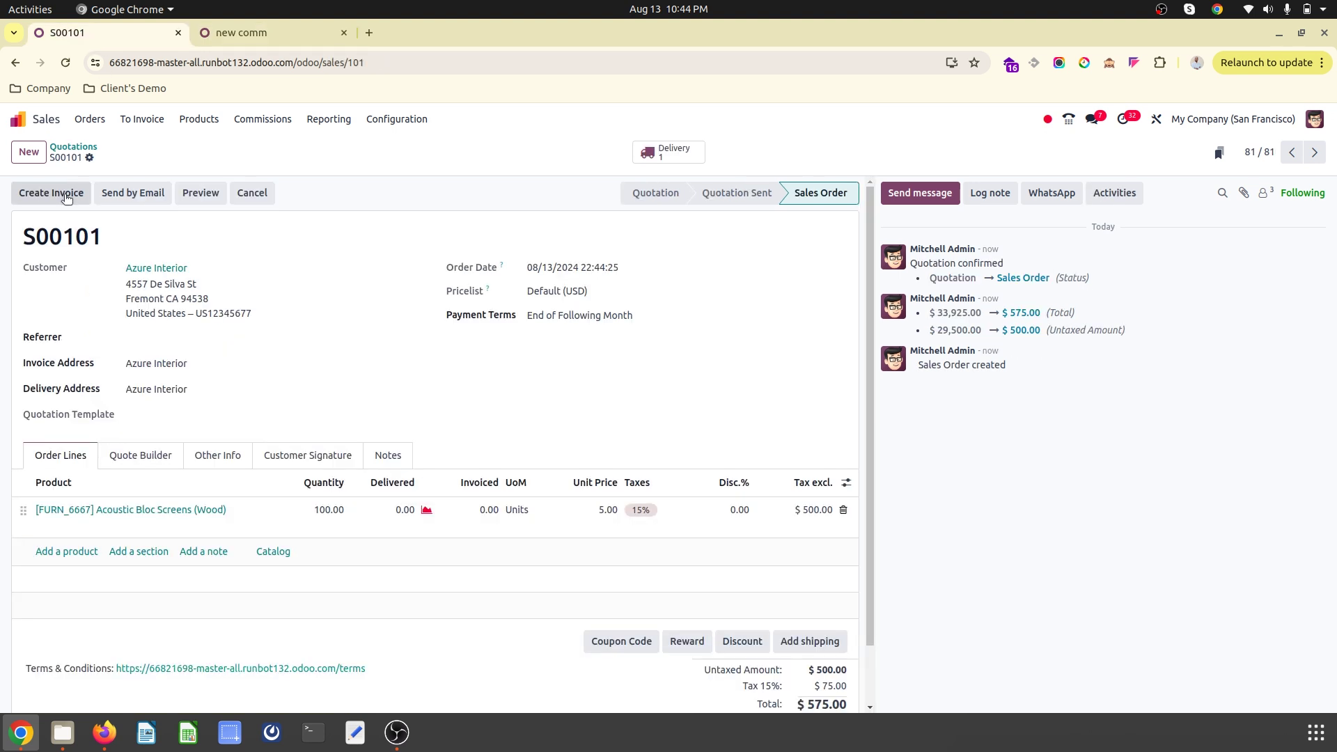
pyautogui.click(317, 33)
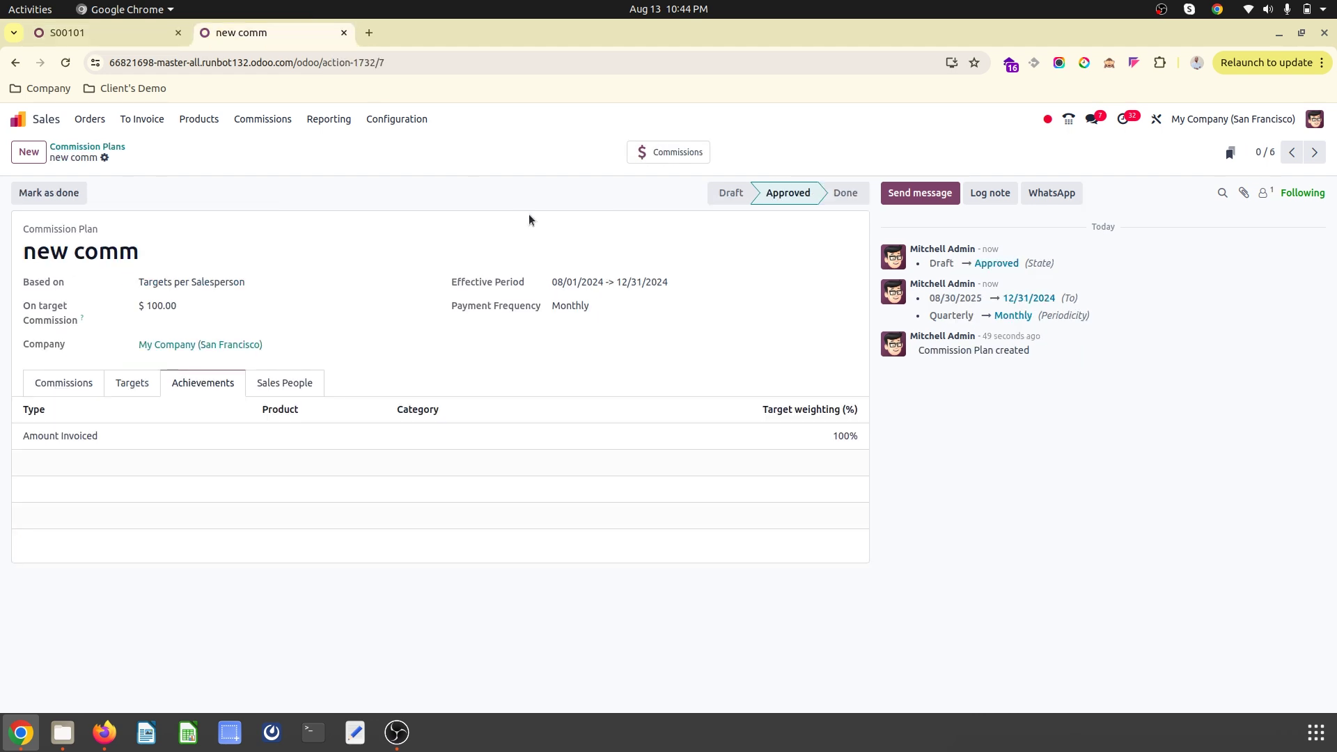
pyautogui.click(662, 162)
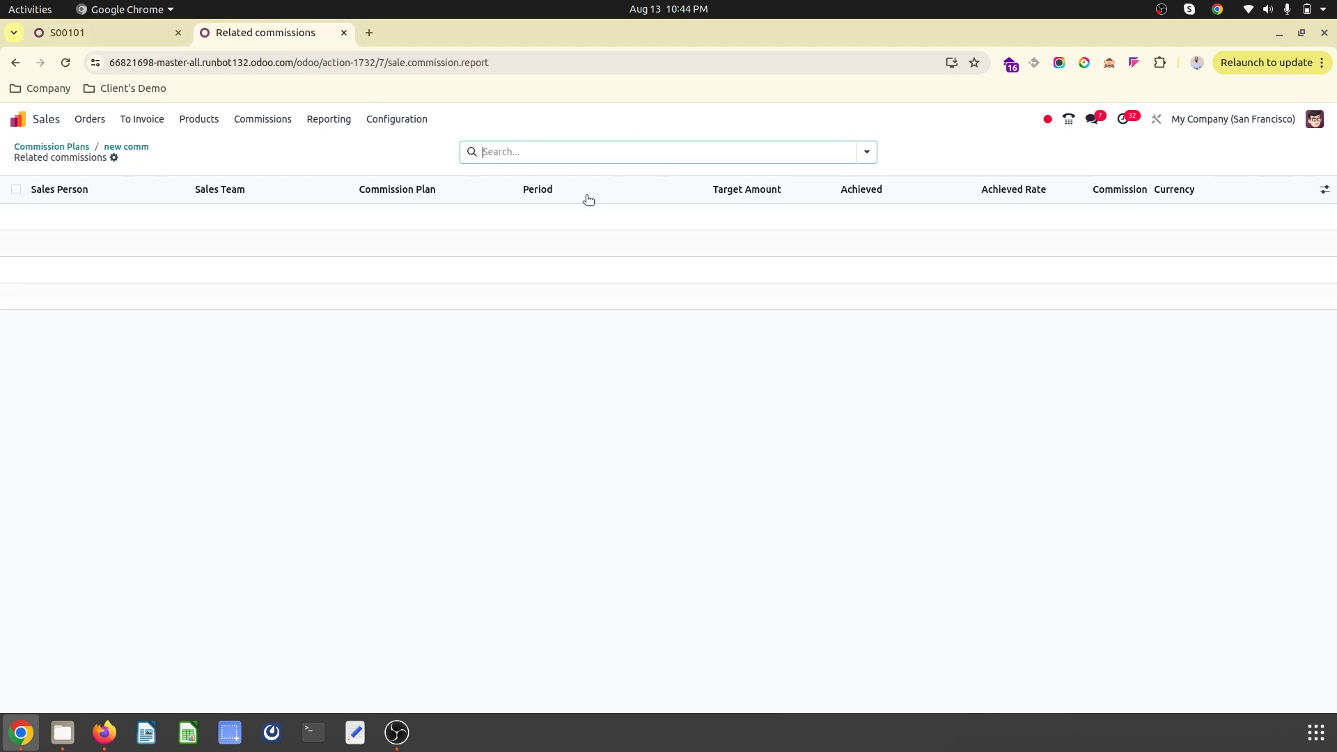
# - Try to create a regular invoice for the confirmed Azure Interior order
pyautogui.click(160, 39)
pyautogui.click(51, 193)
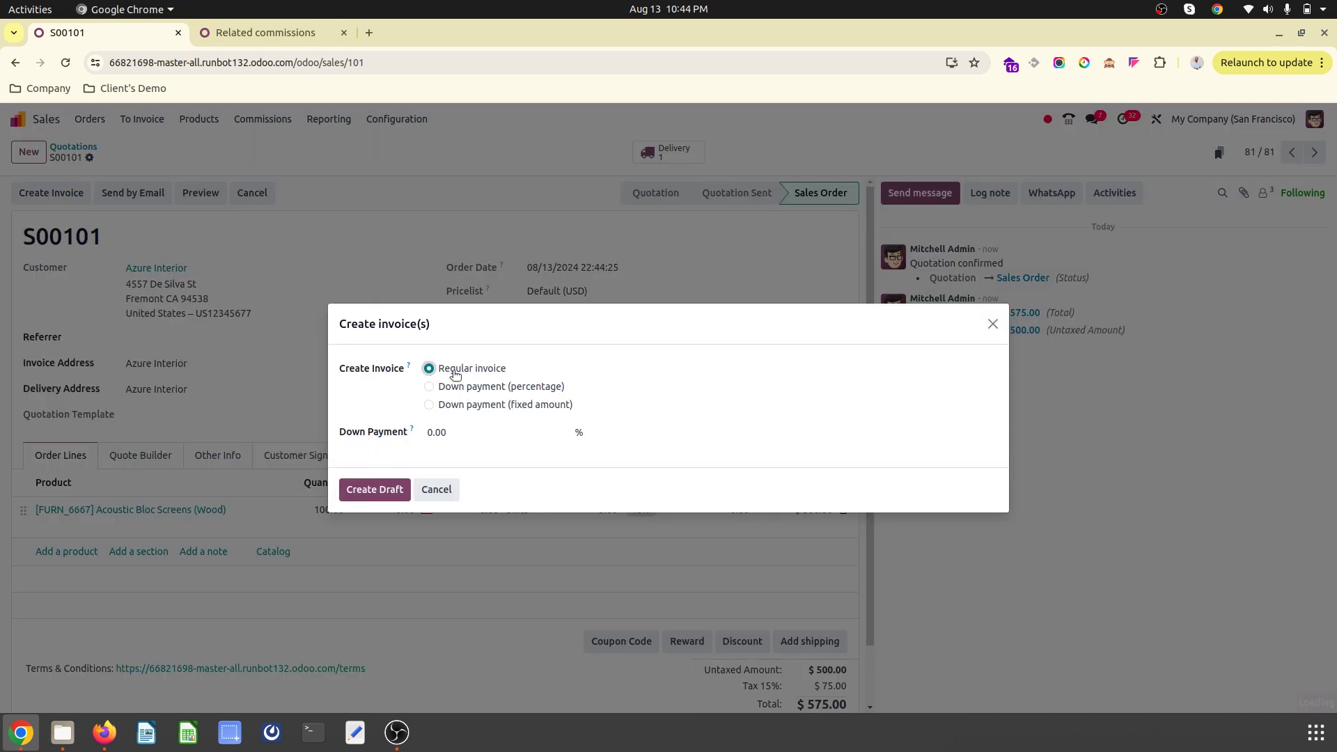
pyautogui.click(399, 484)
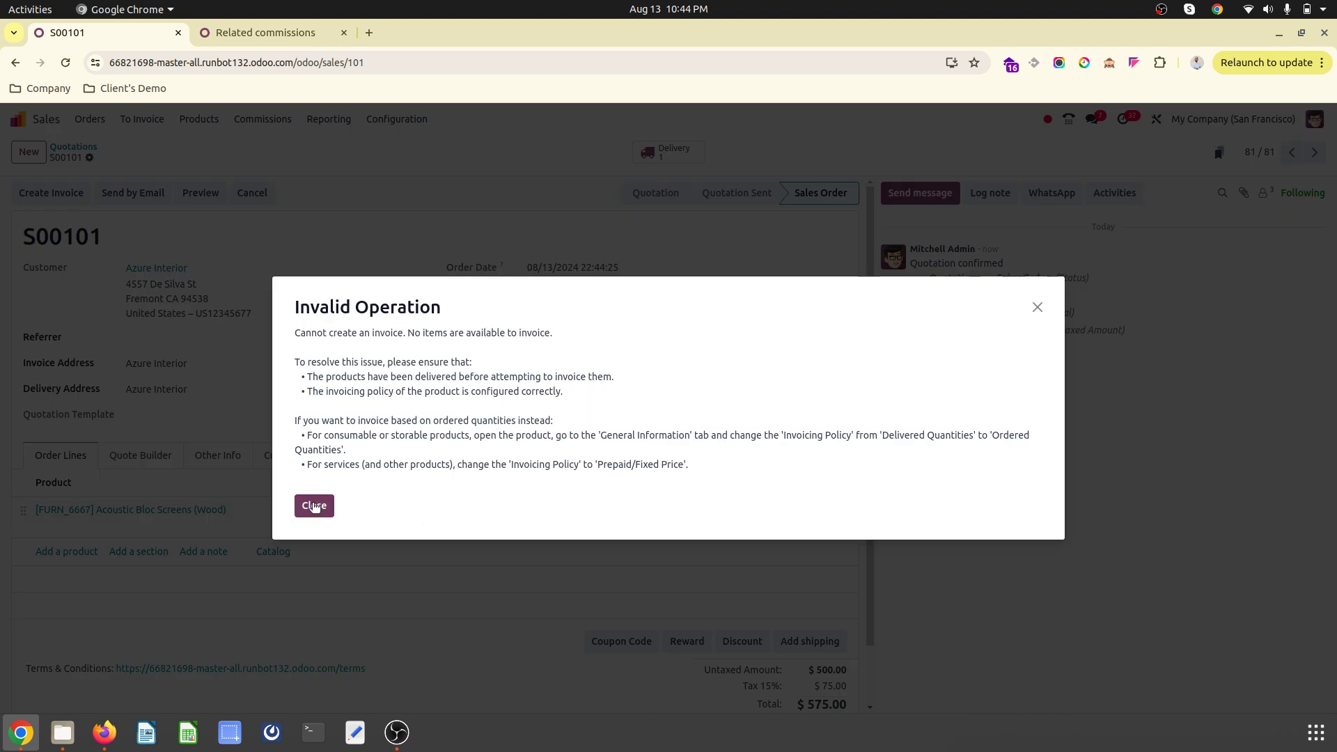
pyautogui.click(314, 506)
# - Create a 100% percentage-based down payment invoice for the order and confirm the draft
pyautogui.click(370, 484)
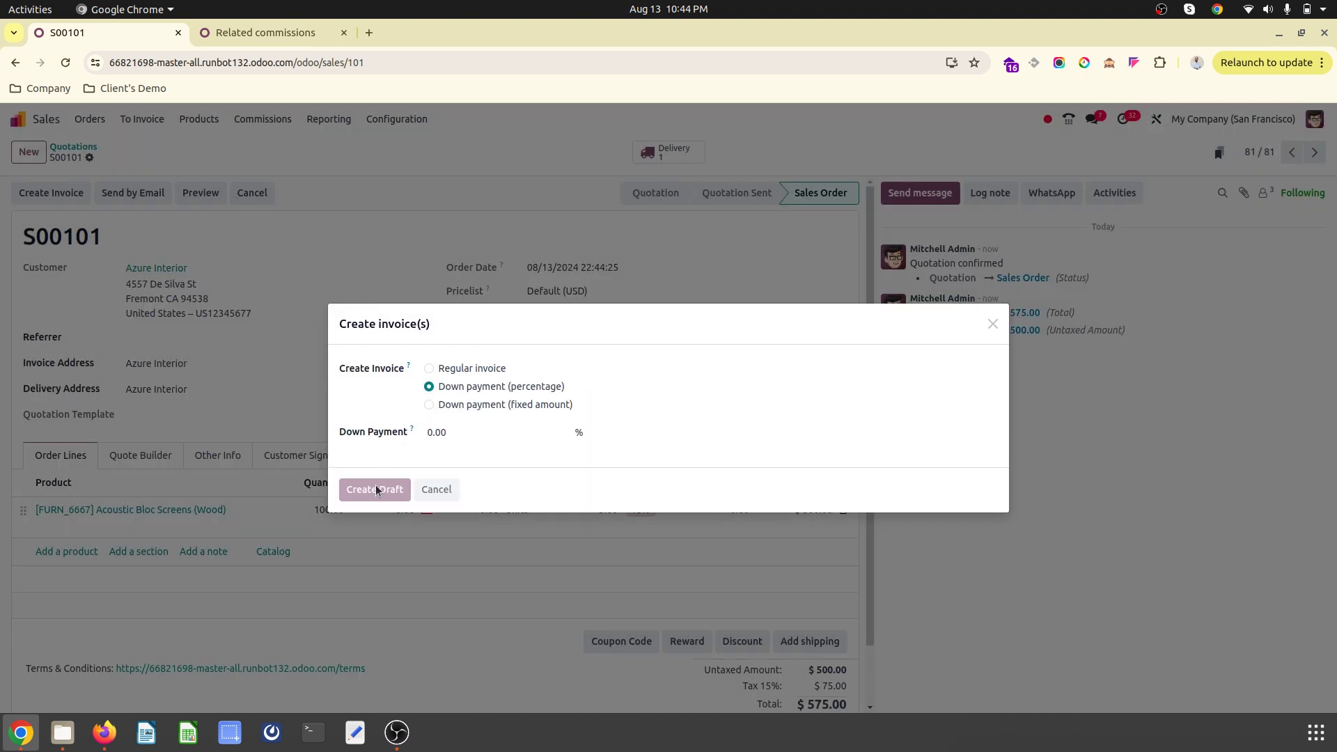
pyautogui.click(314, 440)
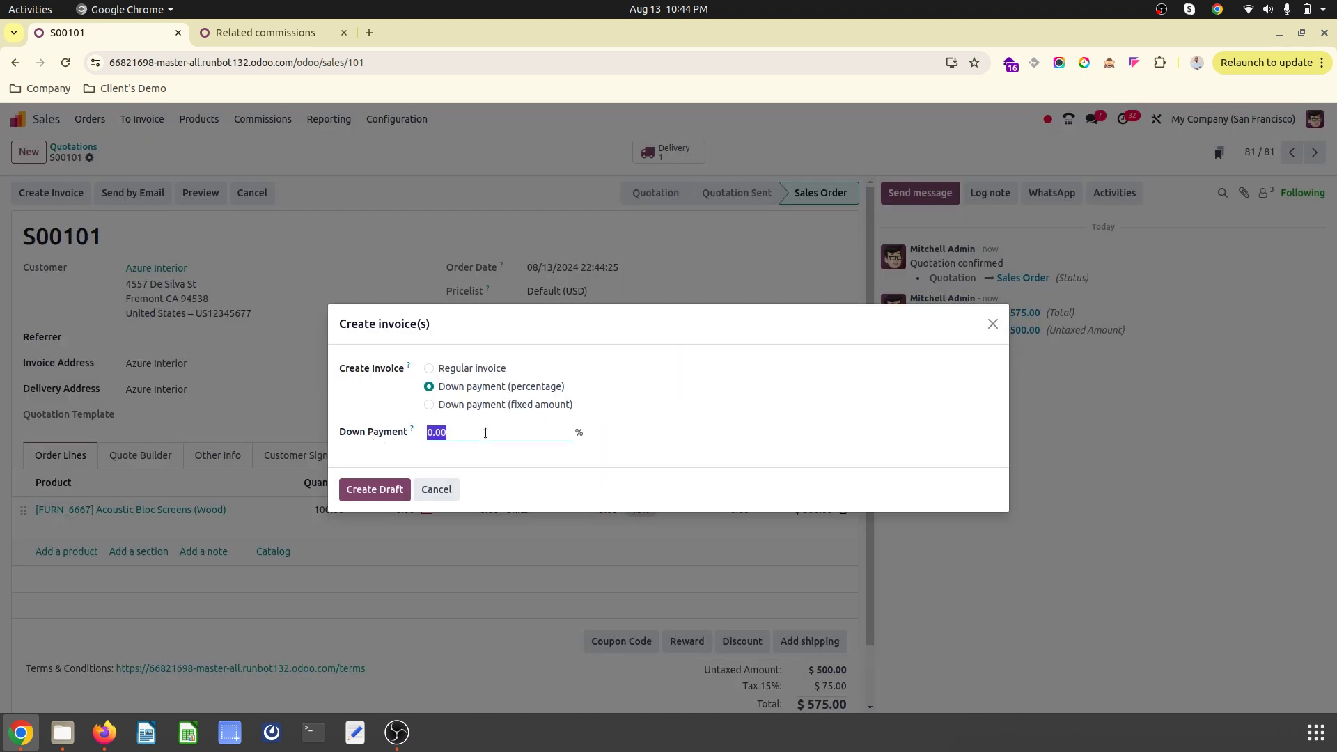
pyautogui.click(368, 485)
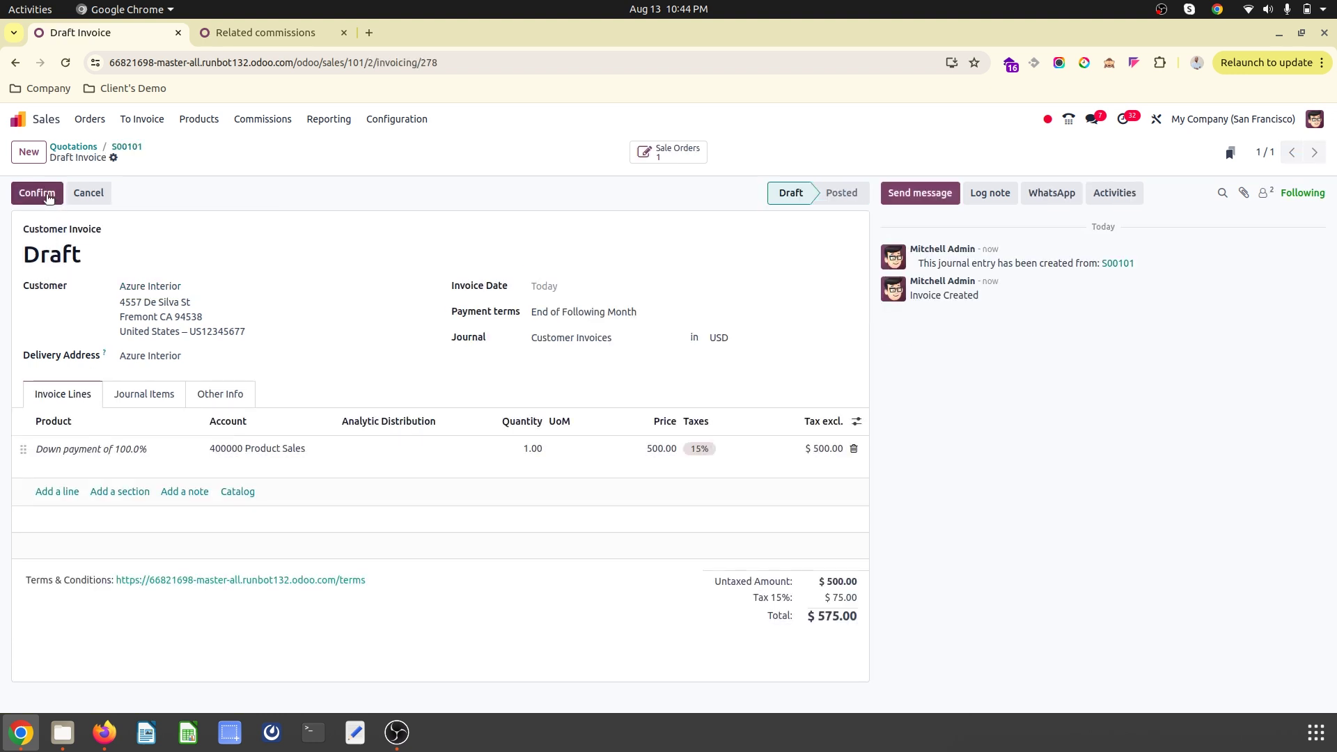
pyautogui.click(37, 193)
# - Reload the new comm plan's related commissions and check the achieved amount, rate and commission for sales1
pyautogui.click(262, 33)
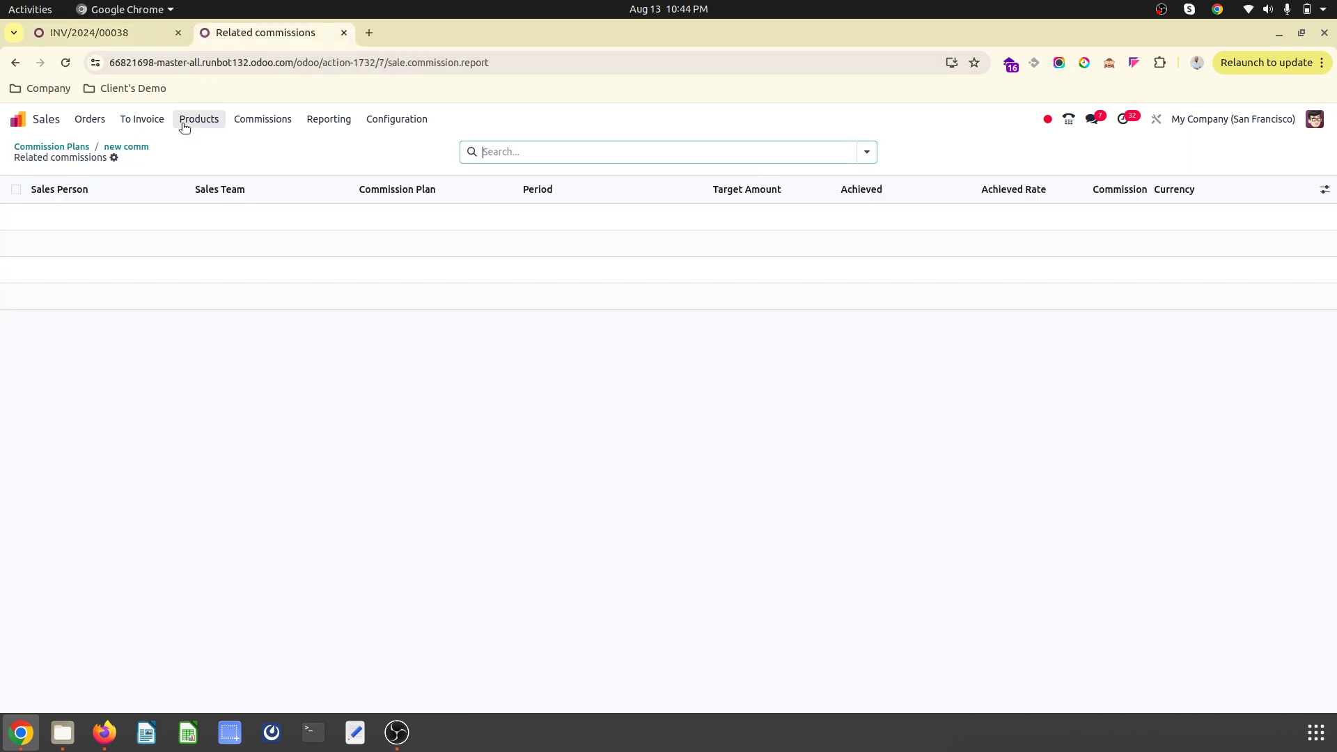
pyautogui.click(137, 146)
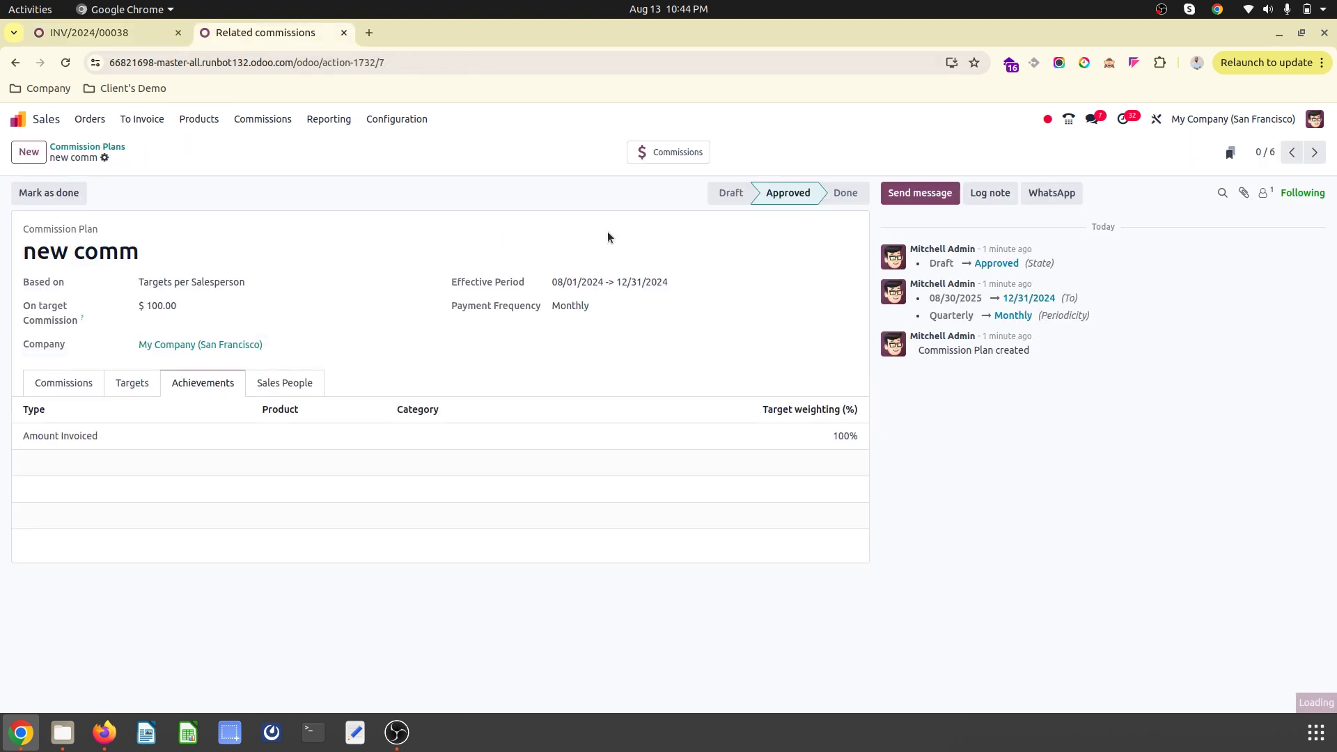
pyautogui.click(674, 154)
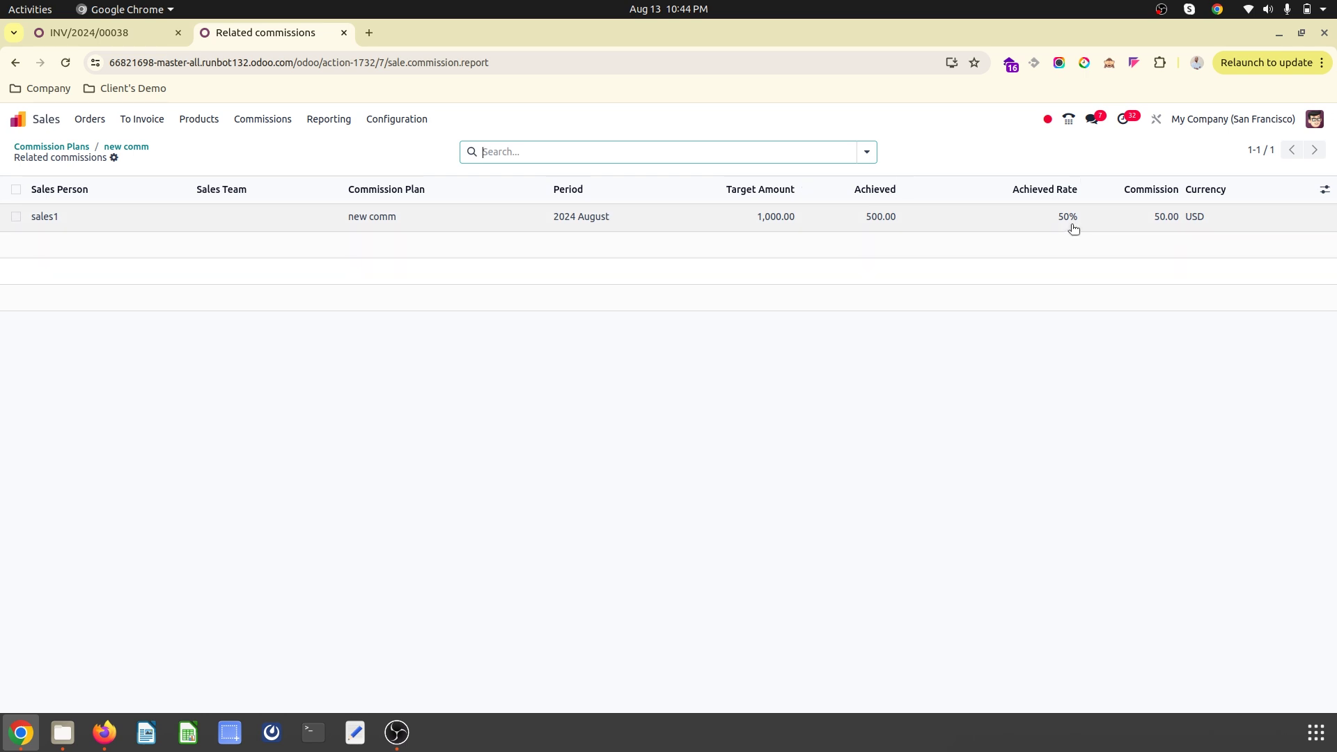
pyautogui.click(86, 28)
pyautogui.click(216, 33)
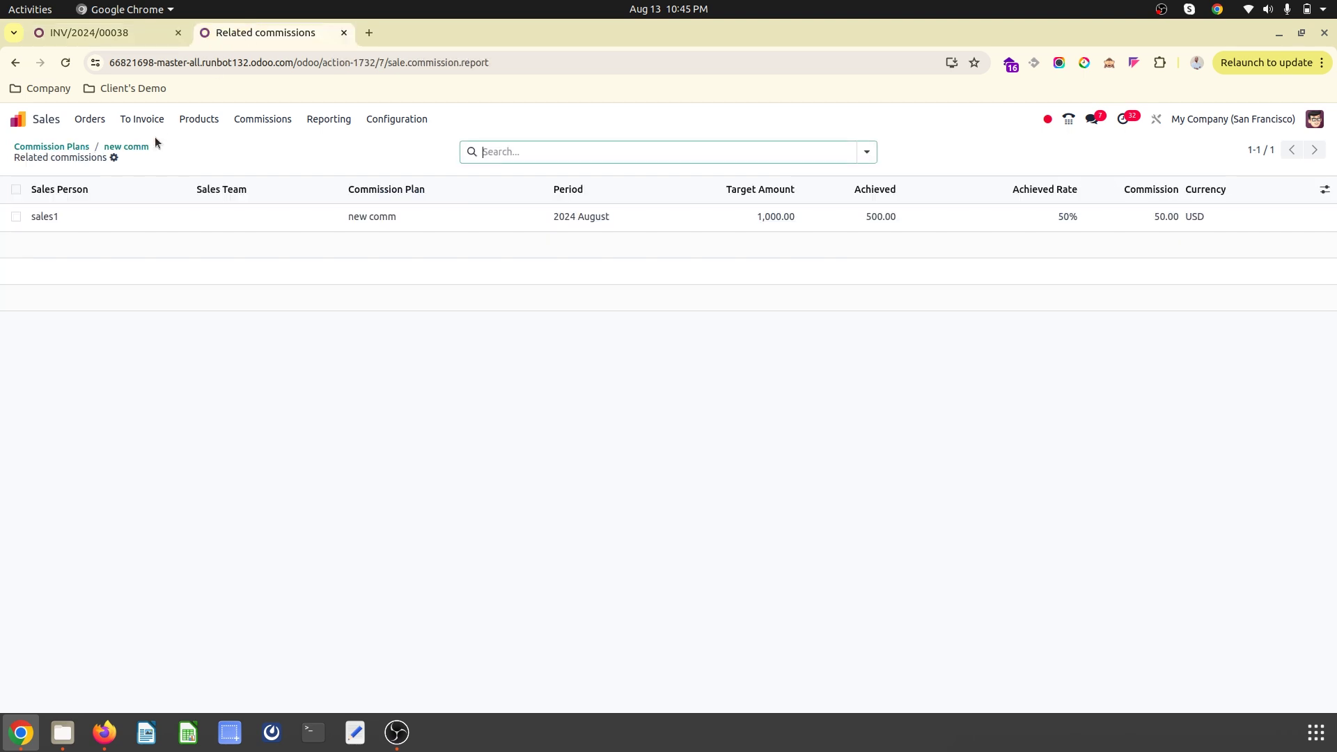
# - Review the new comm plan's commission levels, targets and achievements, and return to the posted invoice
pyautogui.click(117, 145)
pyautogui.click(77, 148)
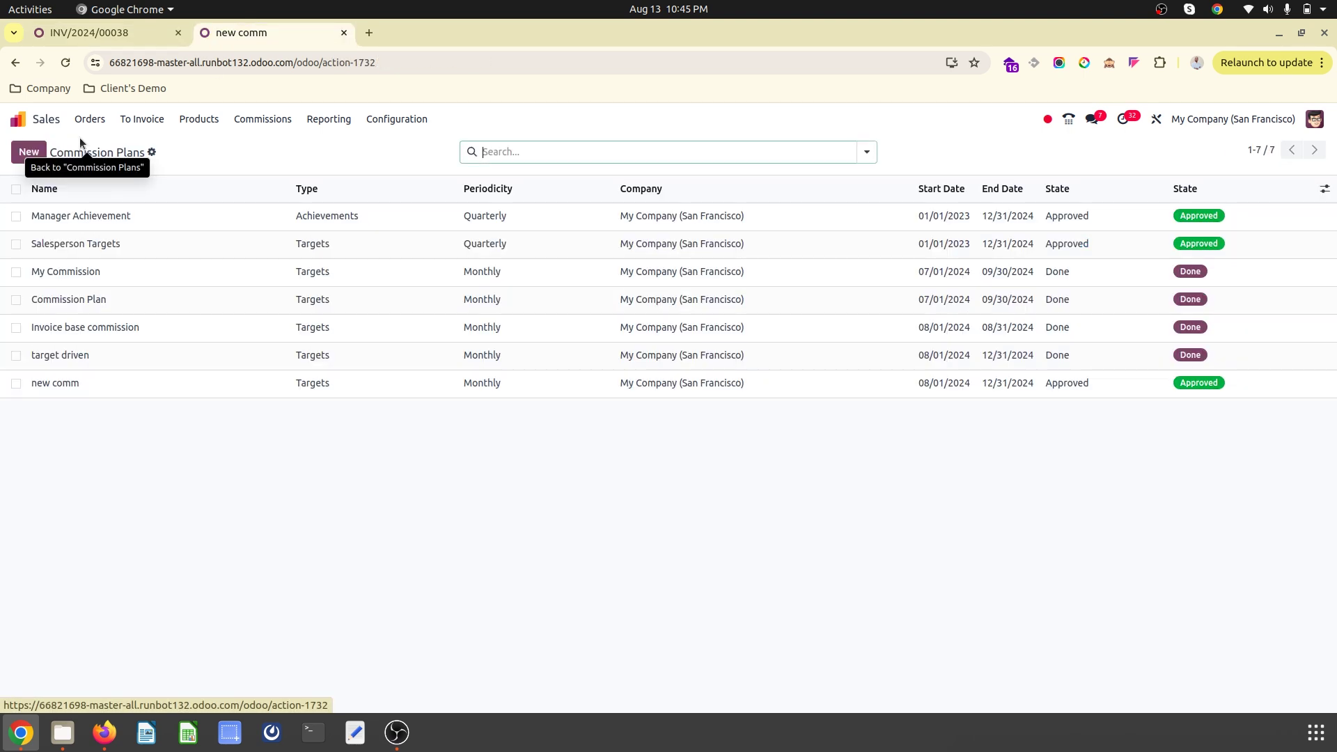
pyautogui.click(136, 384)
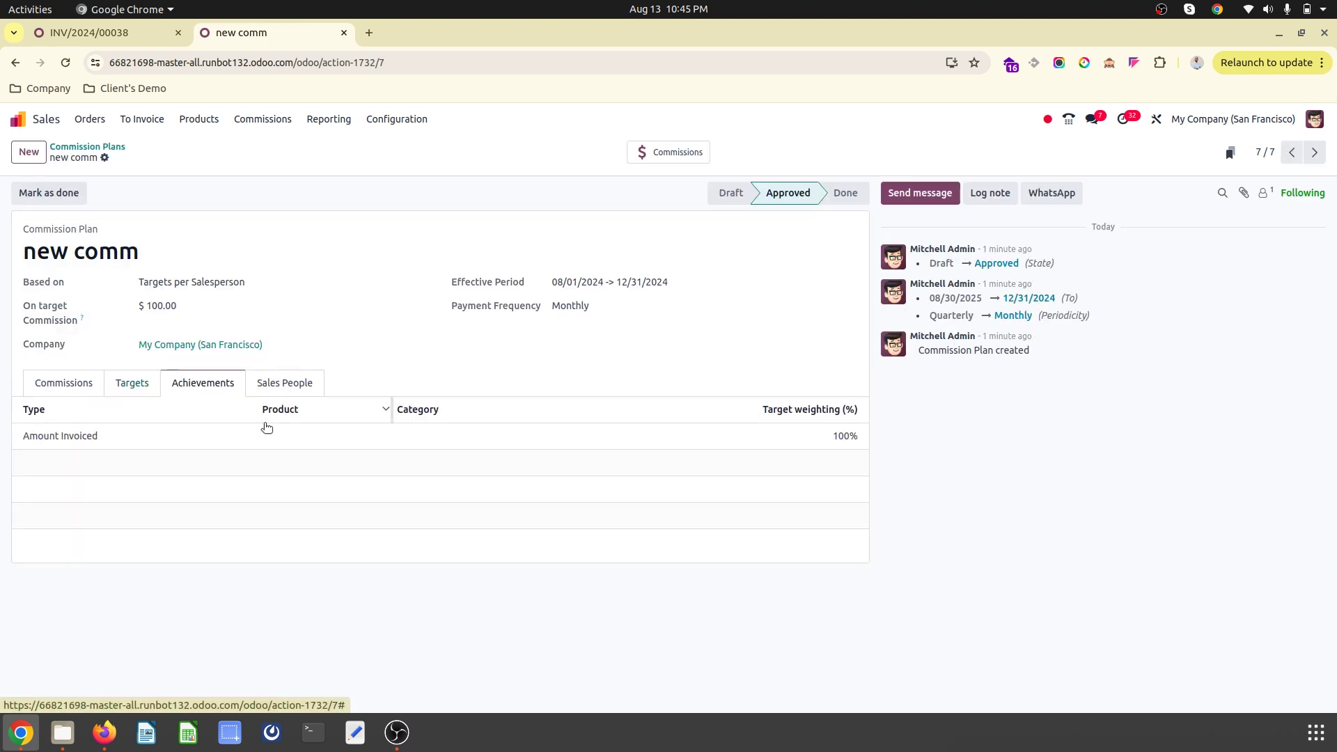
pyautogui.click(77, 379)
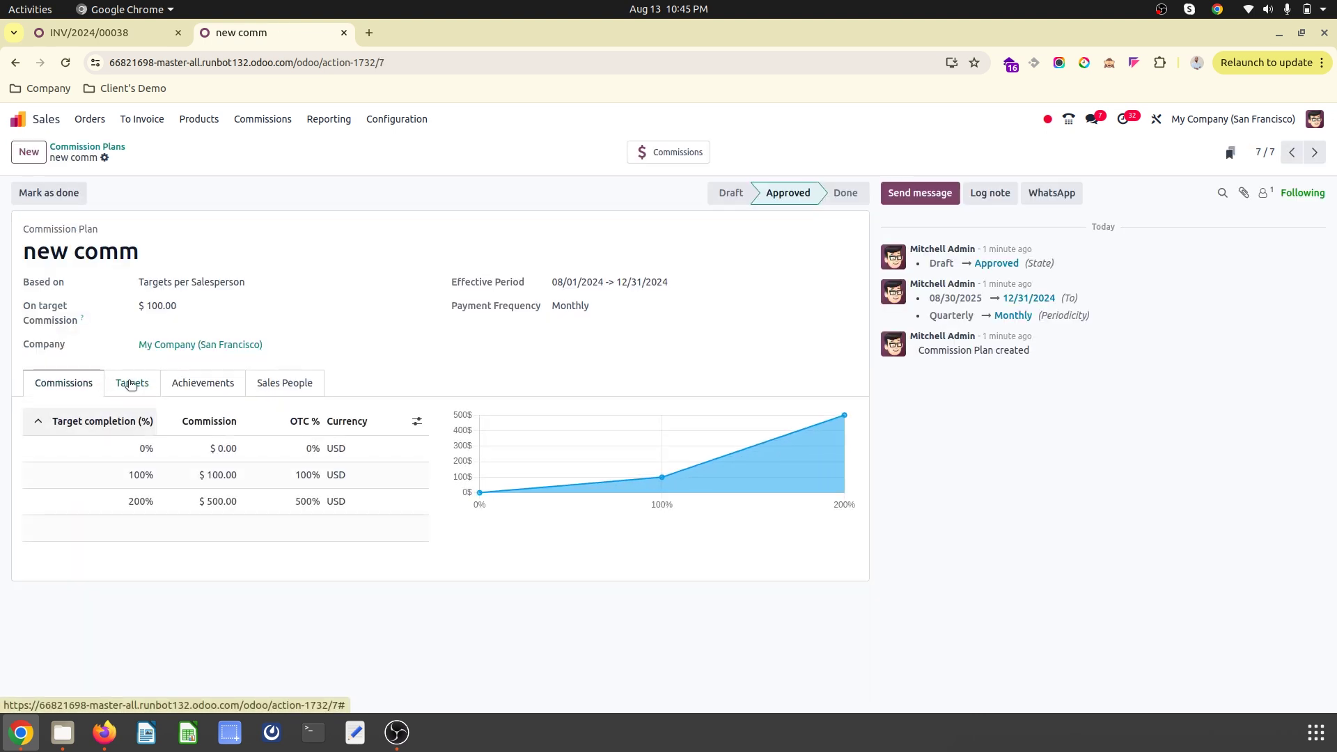
pyautogui.click(128, 383)
pyautogui.click(172, 387)
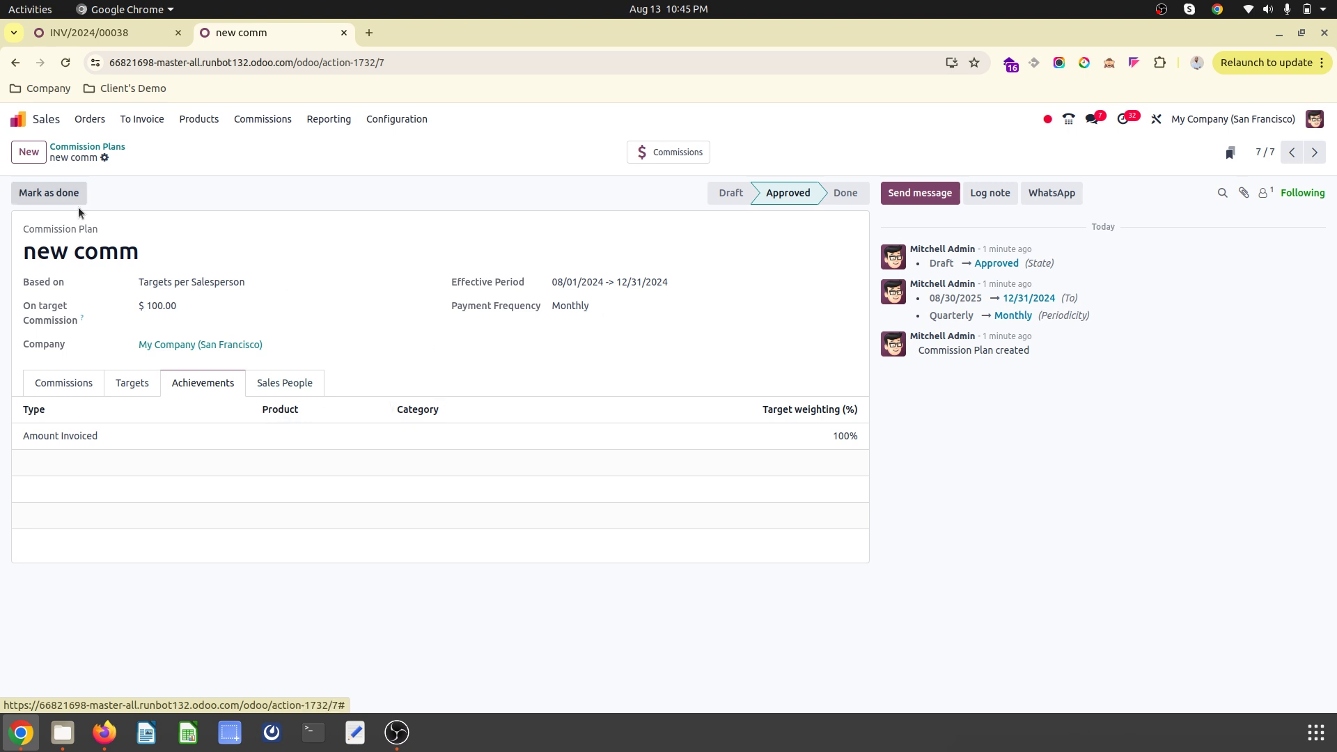
pyautogui.click(133, 32)
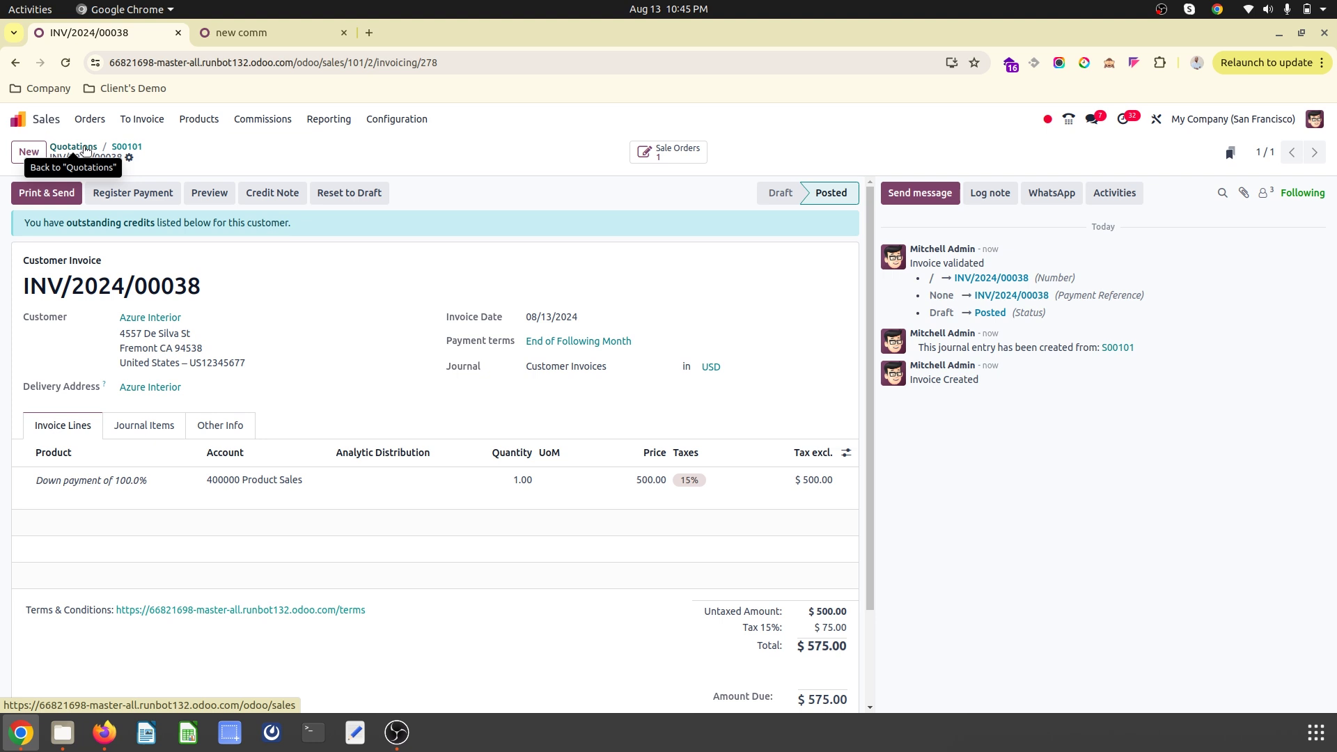
# - Open the commission adjustments and start a blank entry to examine its fields
pyautogui.click(236, 33)
pyautogui.click(261, 120)
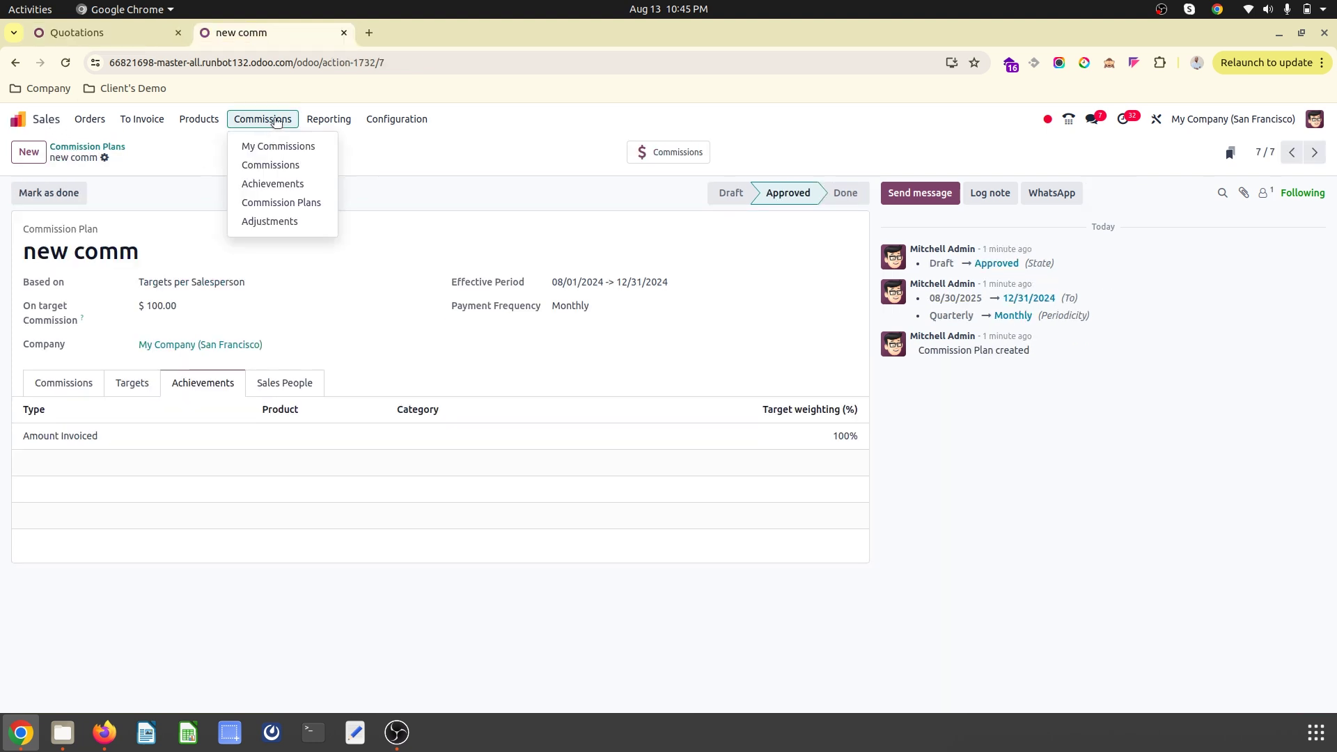
pyautogui.click(296, 222)
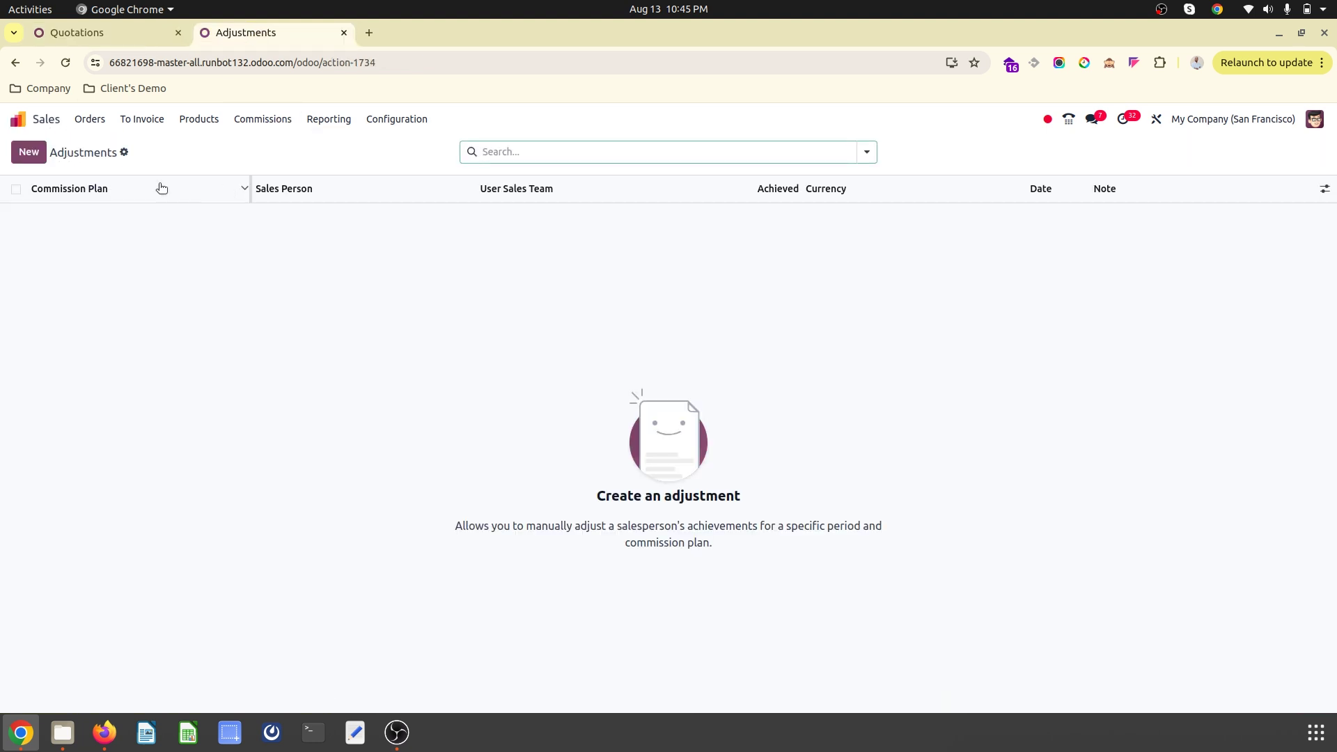
pyautogui.click(29, 152)
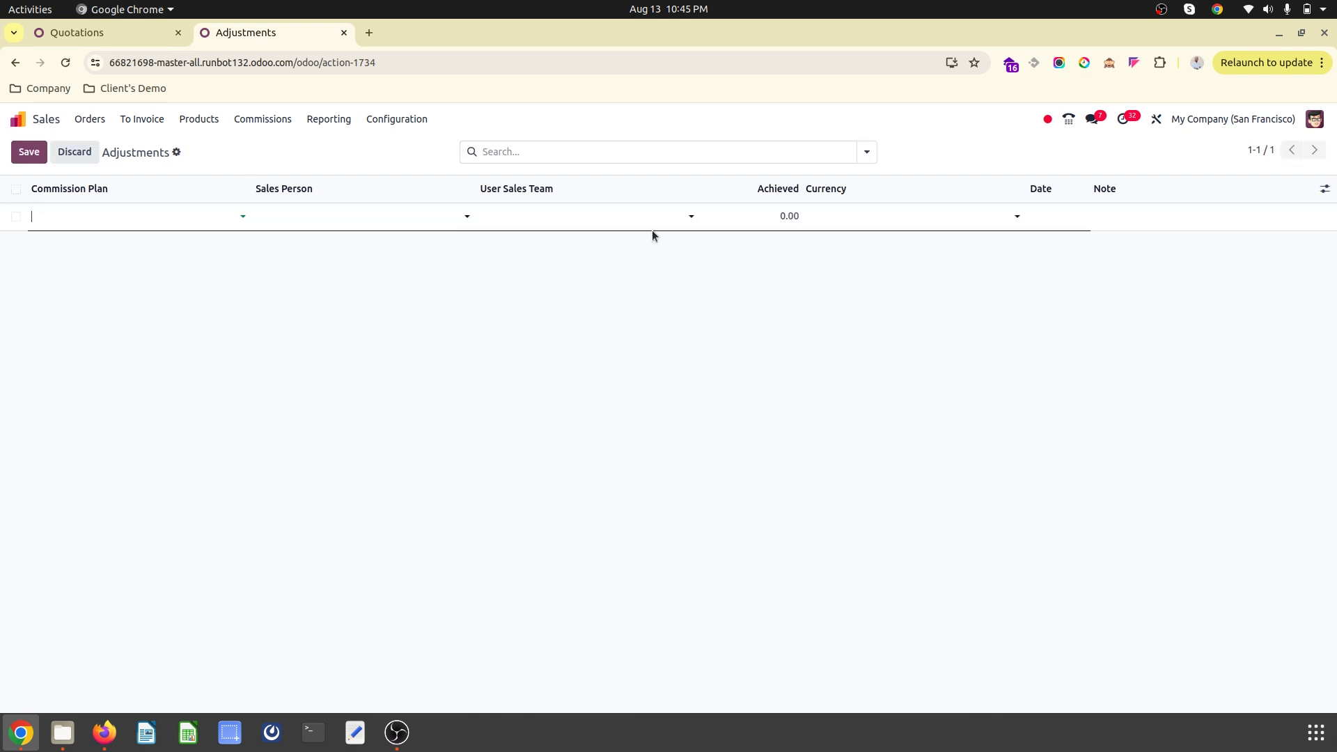
# - Open the commission achievements list and check the actions available for the new comm achievement of sales1
pyautogui.click(252, 123)
pyautogui.click(283, 184)
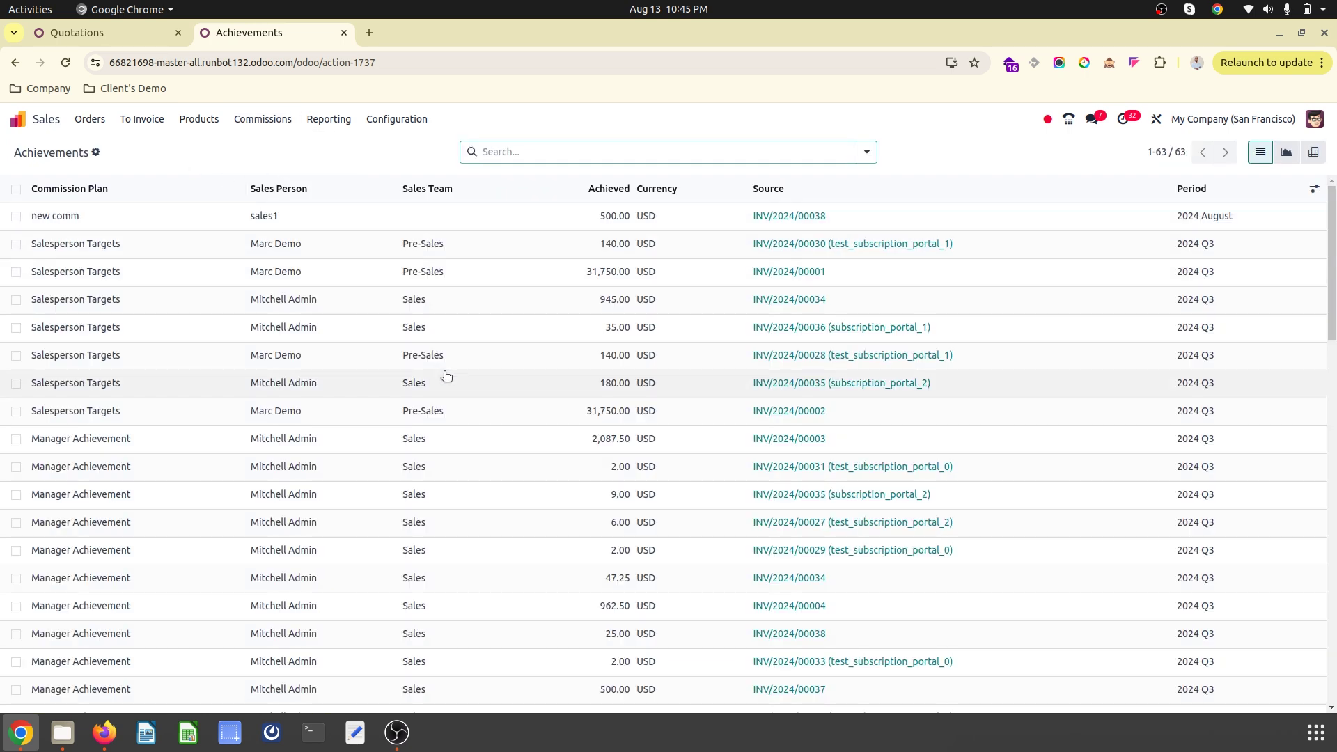
pyautogui.click(16, 215)
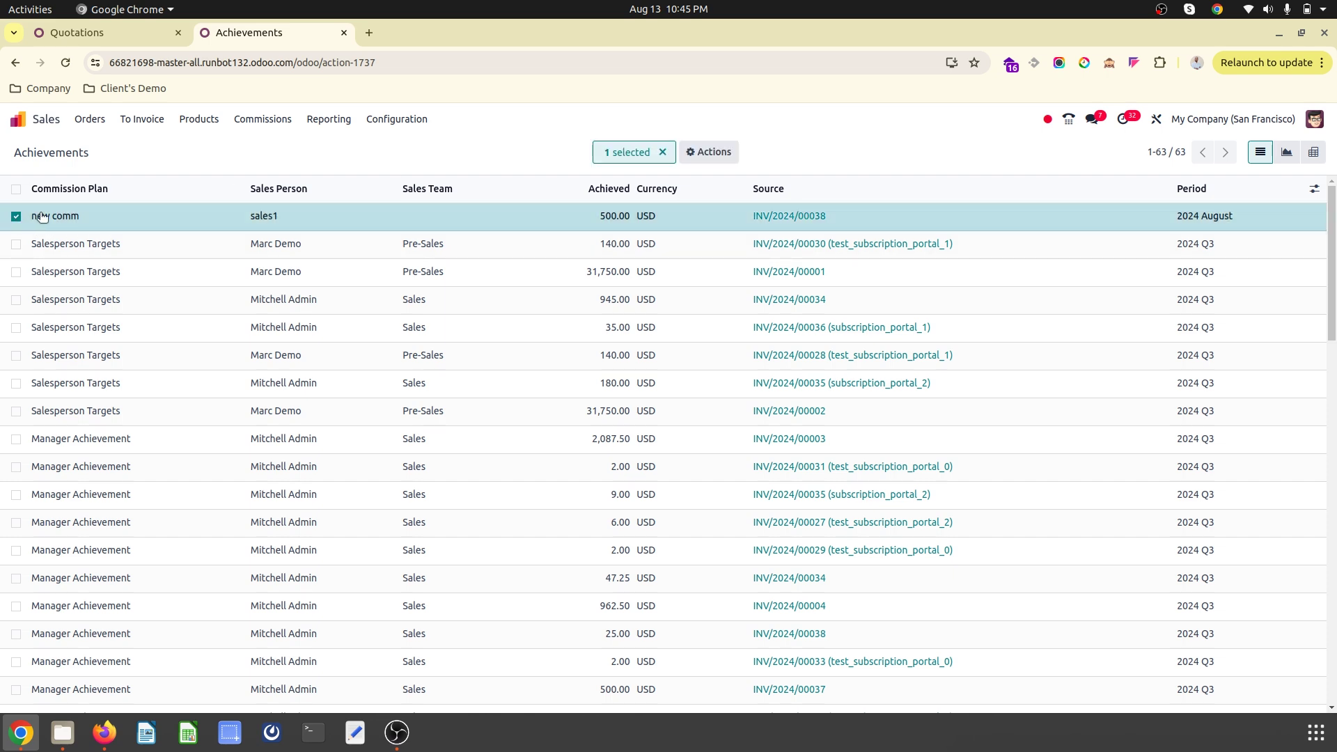
pyautogui.click(694, 153)
pyautogui.click(694, 153)
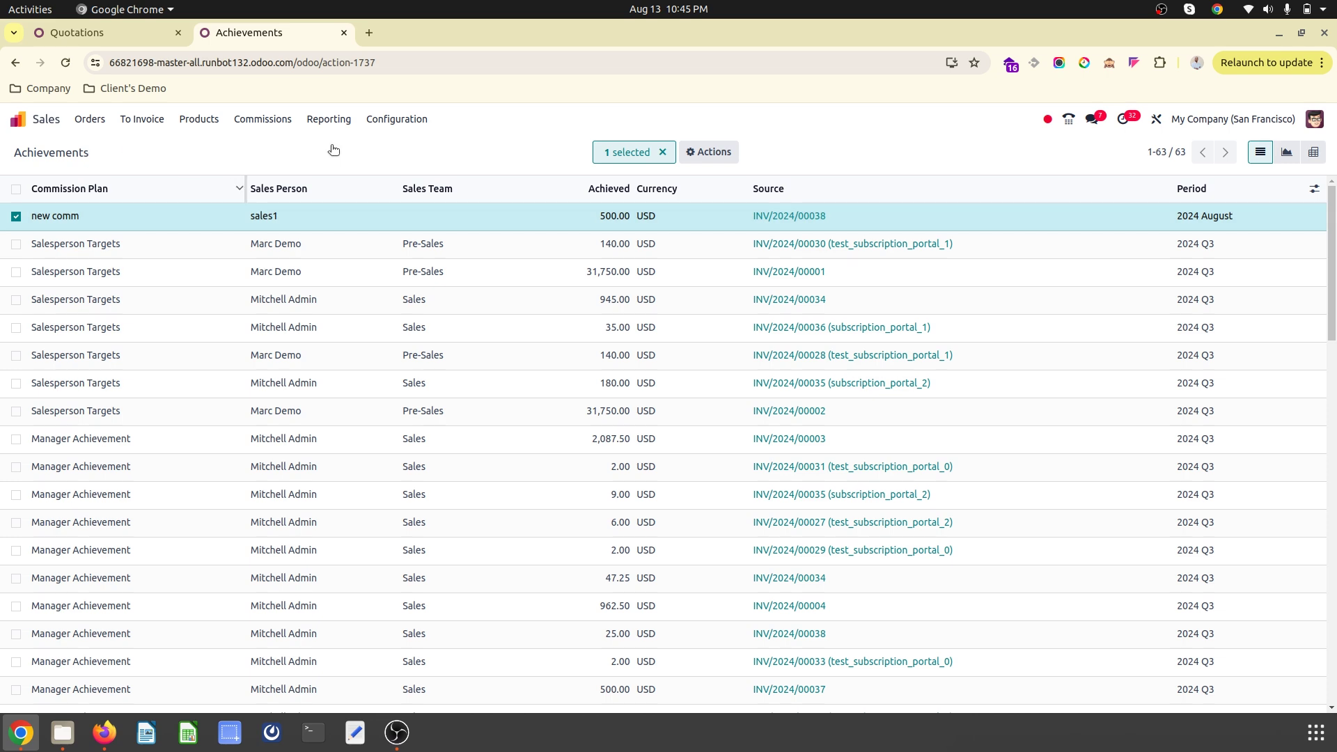
# - Show the achievements as a pivot table and check the available measures
pyautogui.click(1314, 151)
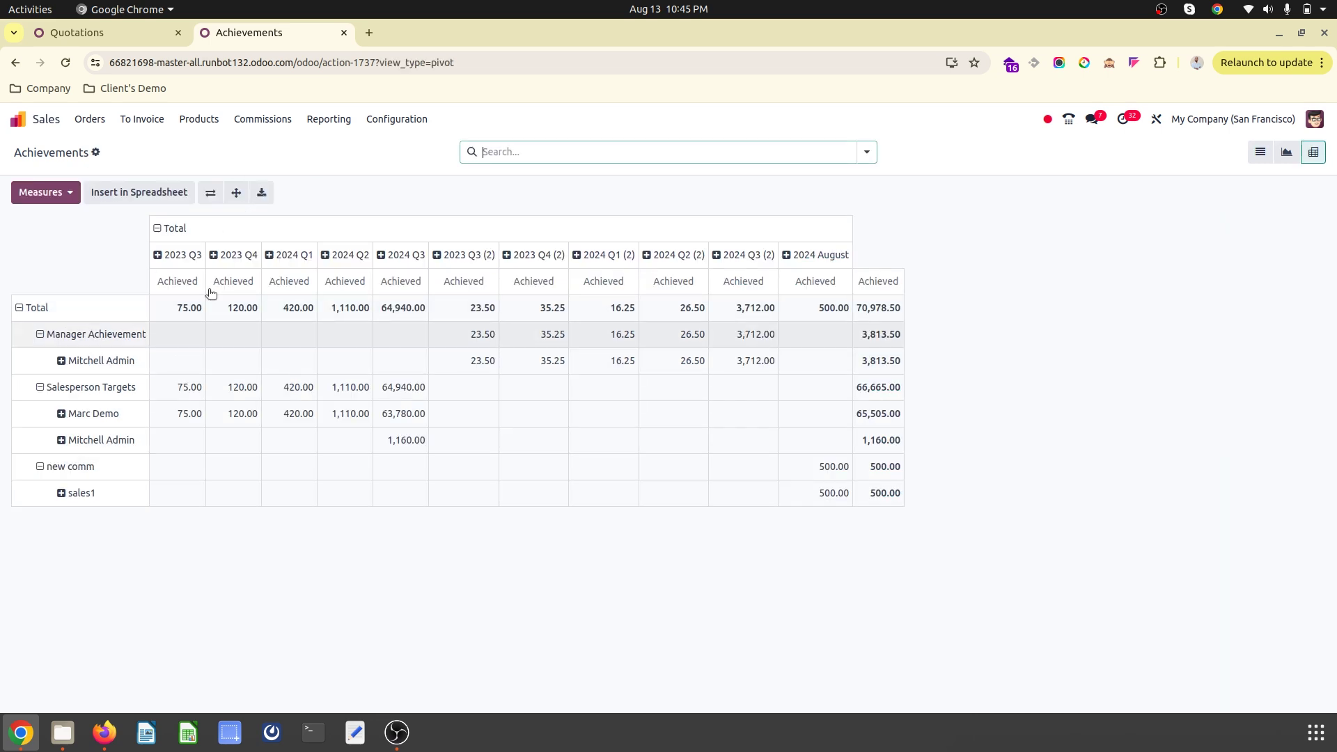
pyautogui.click(71, 197)
pyautogui.click(71, 197)
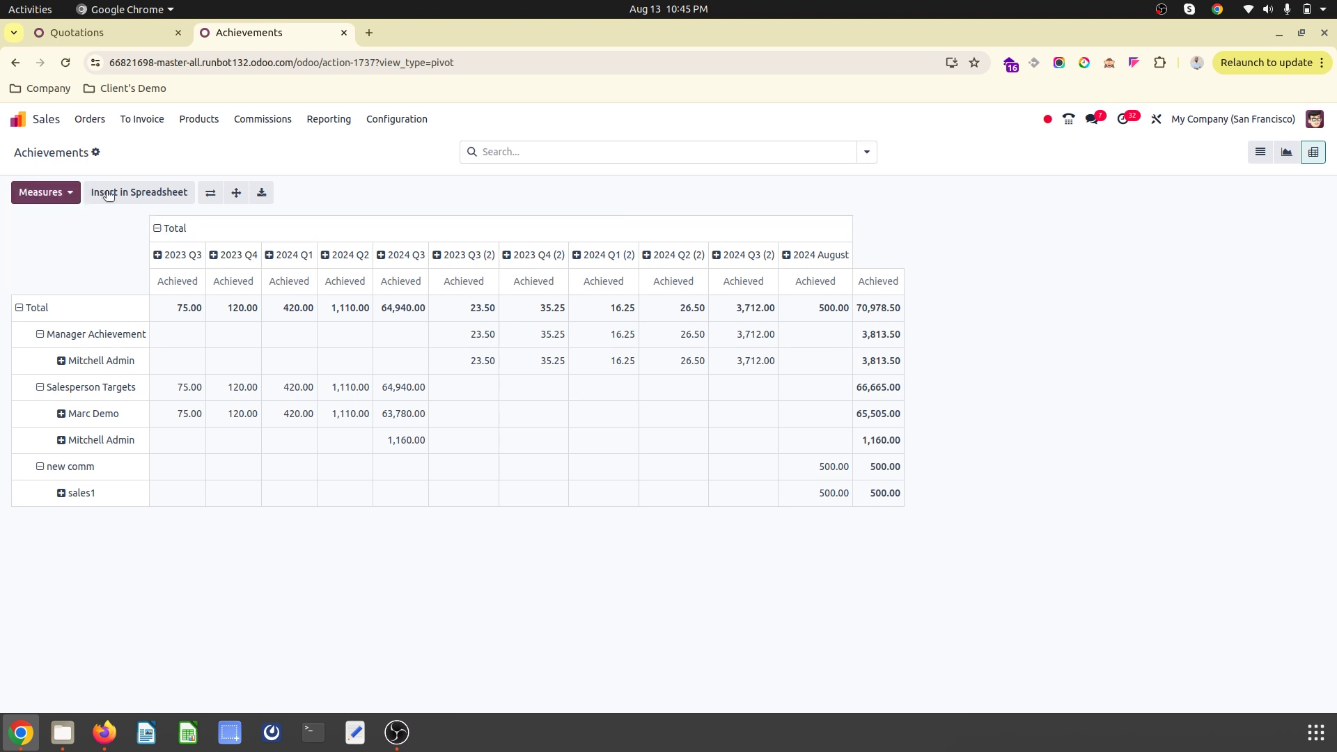
# - Review the commissions of all plans as a list and as a pivot table, and return to the list
pyautogui.click(284, 119)
pyautogui.click(270, 165)
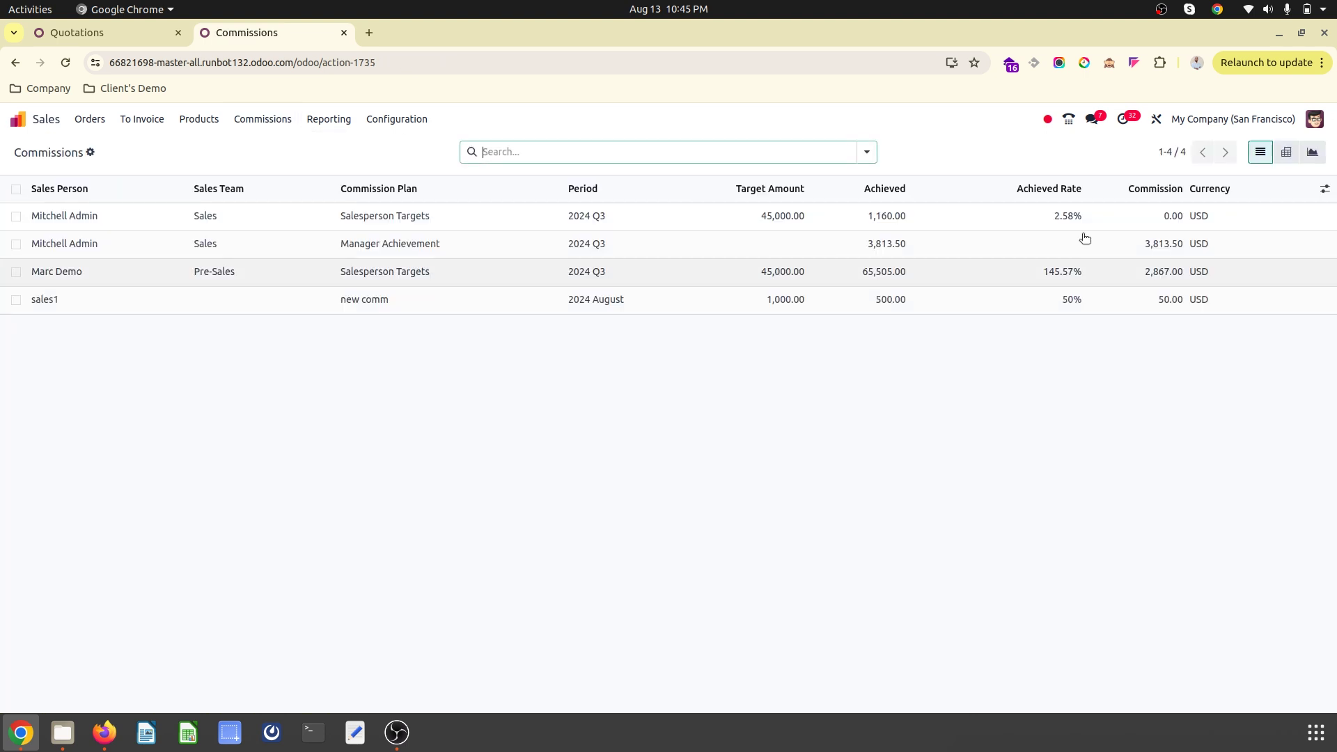
pyautogui.click(1287, 152)
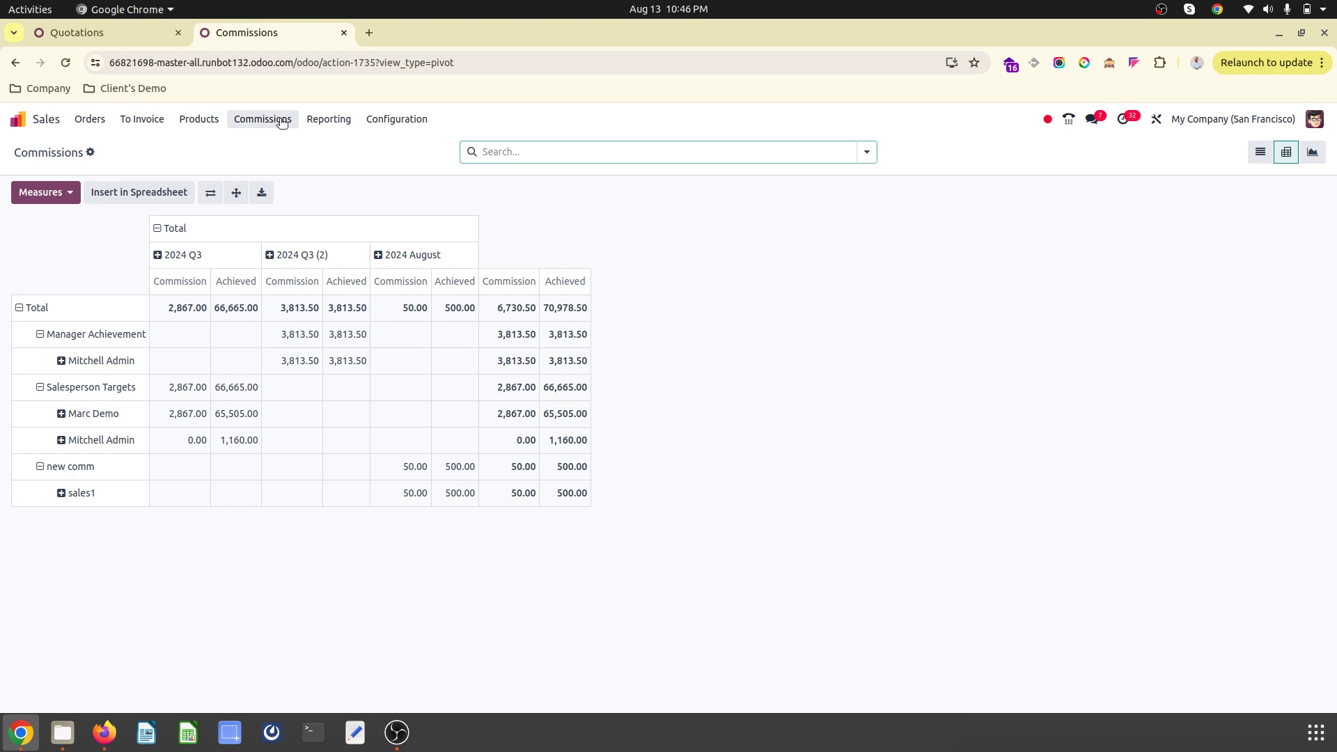
pyautogui.click(262, 120)
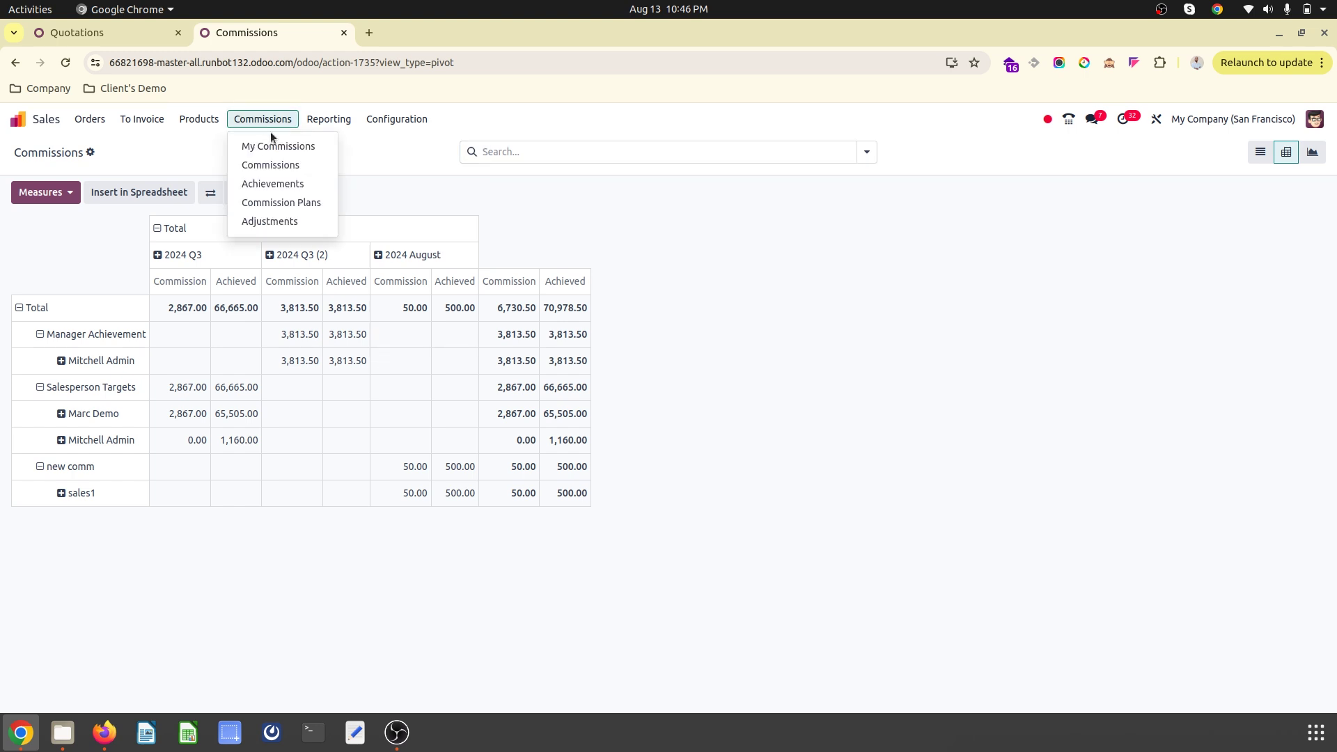
pyautogui.click(297, 170)
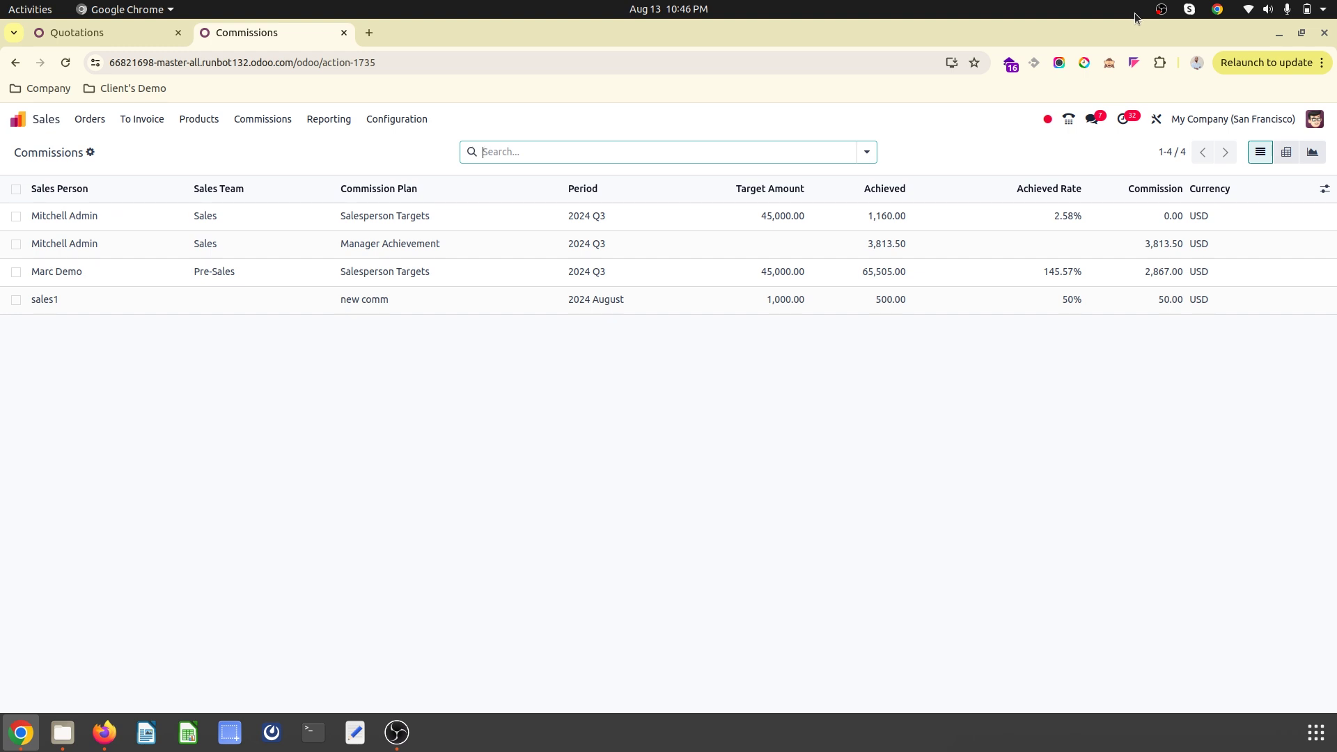
pyautogui.click(1163, 10)
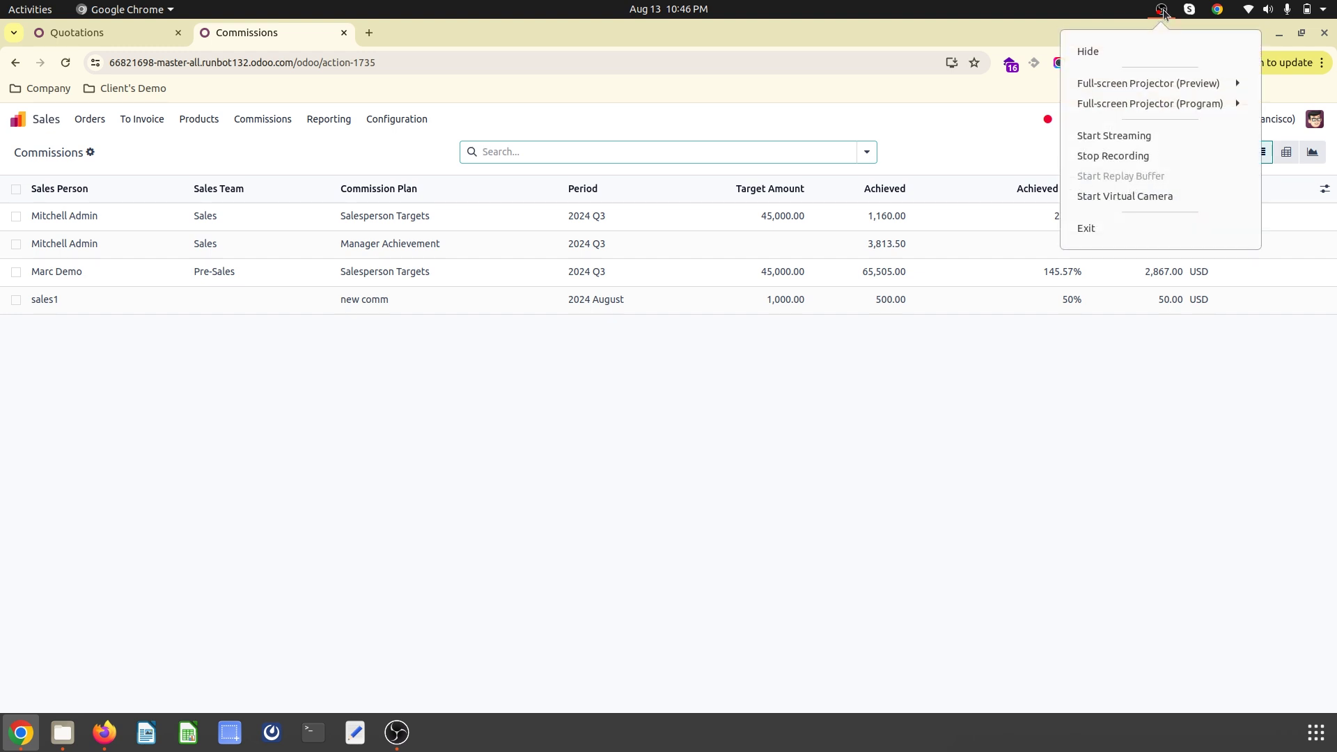